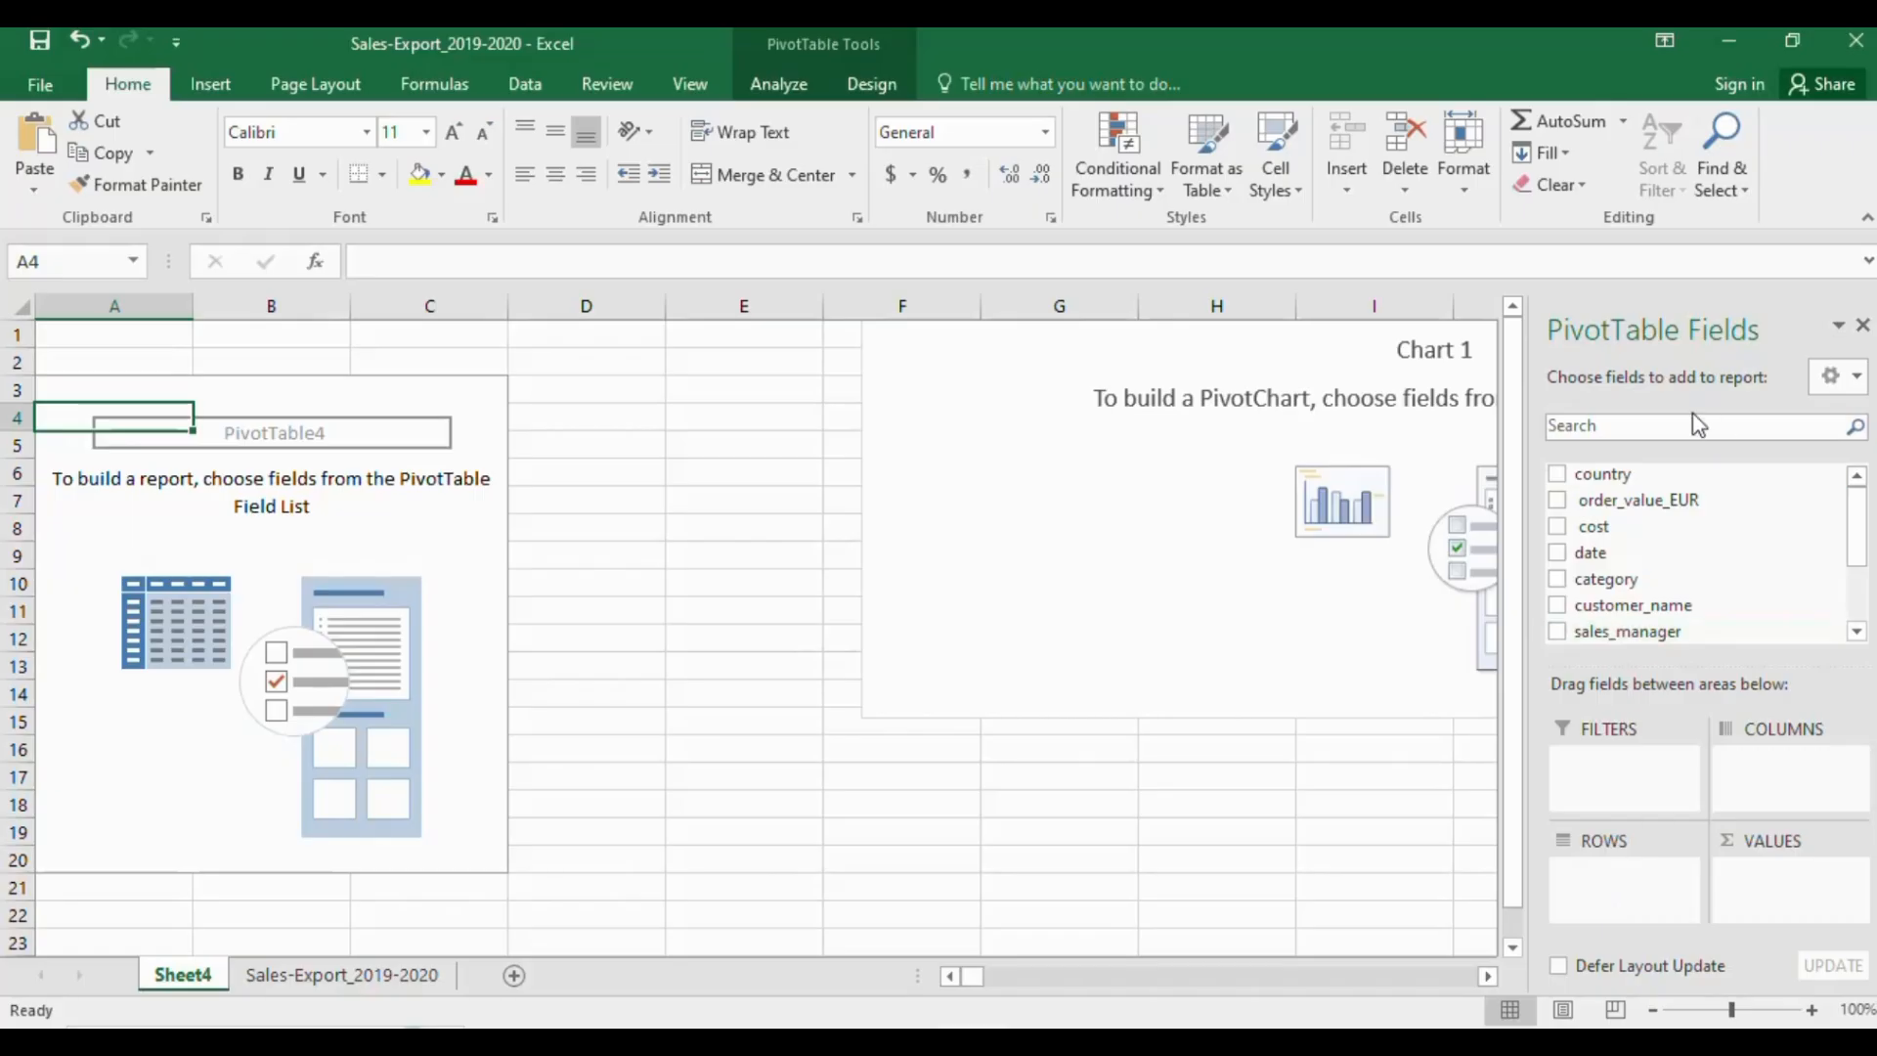
Try country as the pivot table's rows and order_value_EUR as its columns, removing each field again
left_click_drag(1635, 475, 1625, 898)
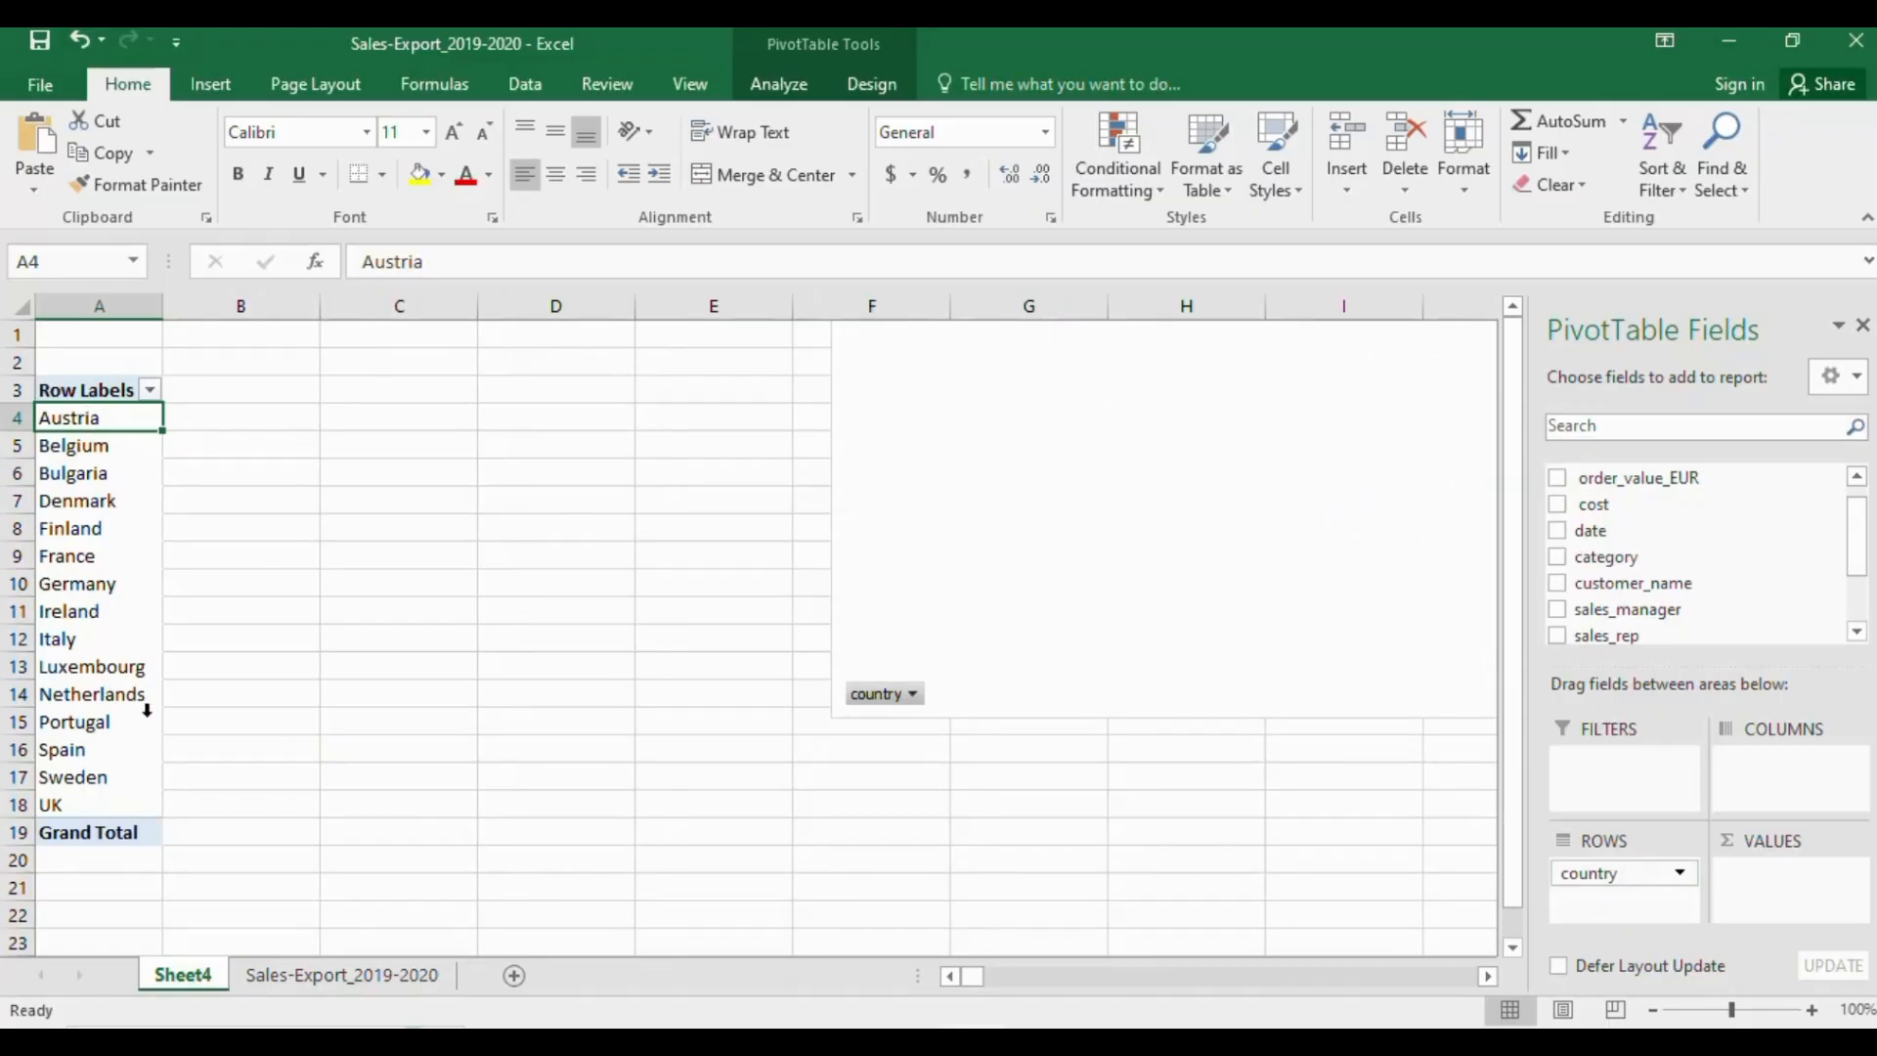
left_click_drag(1614, 872, 1623, 584)
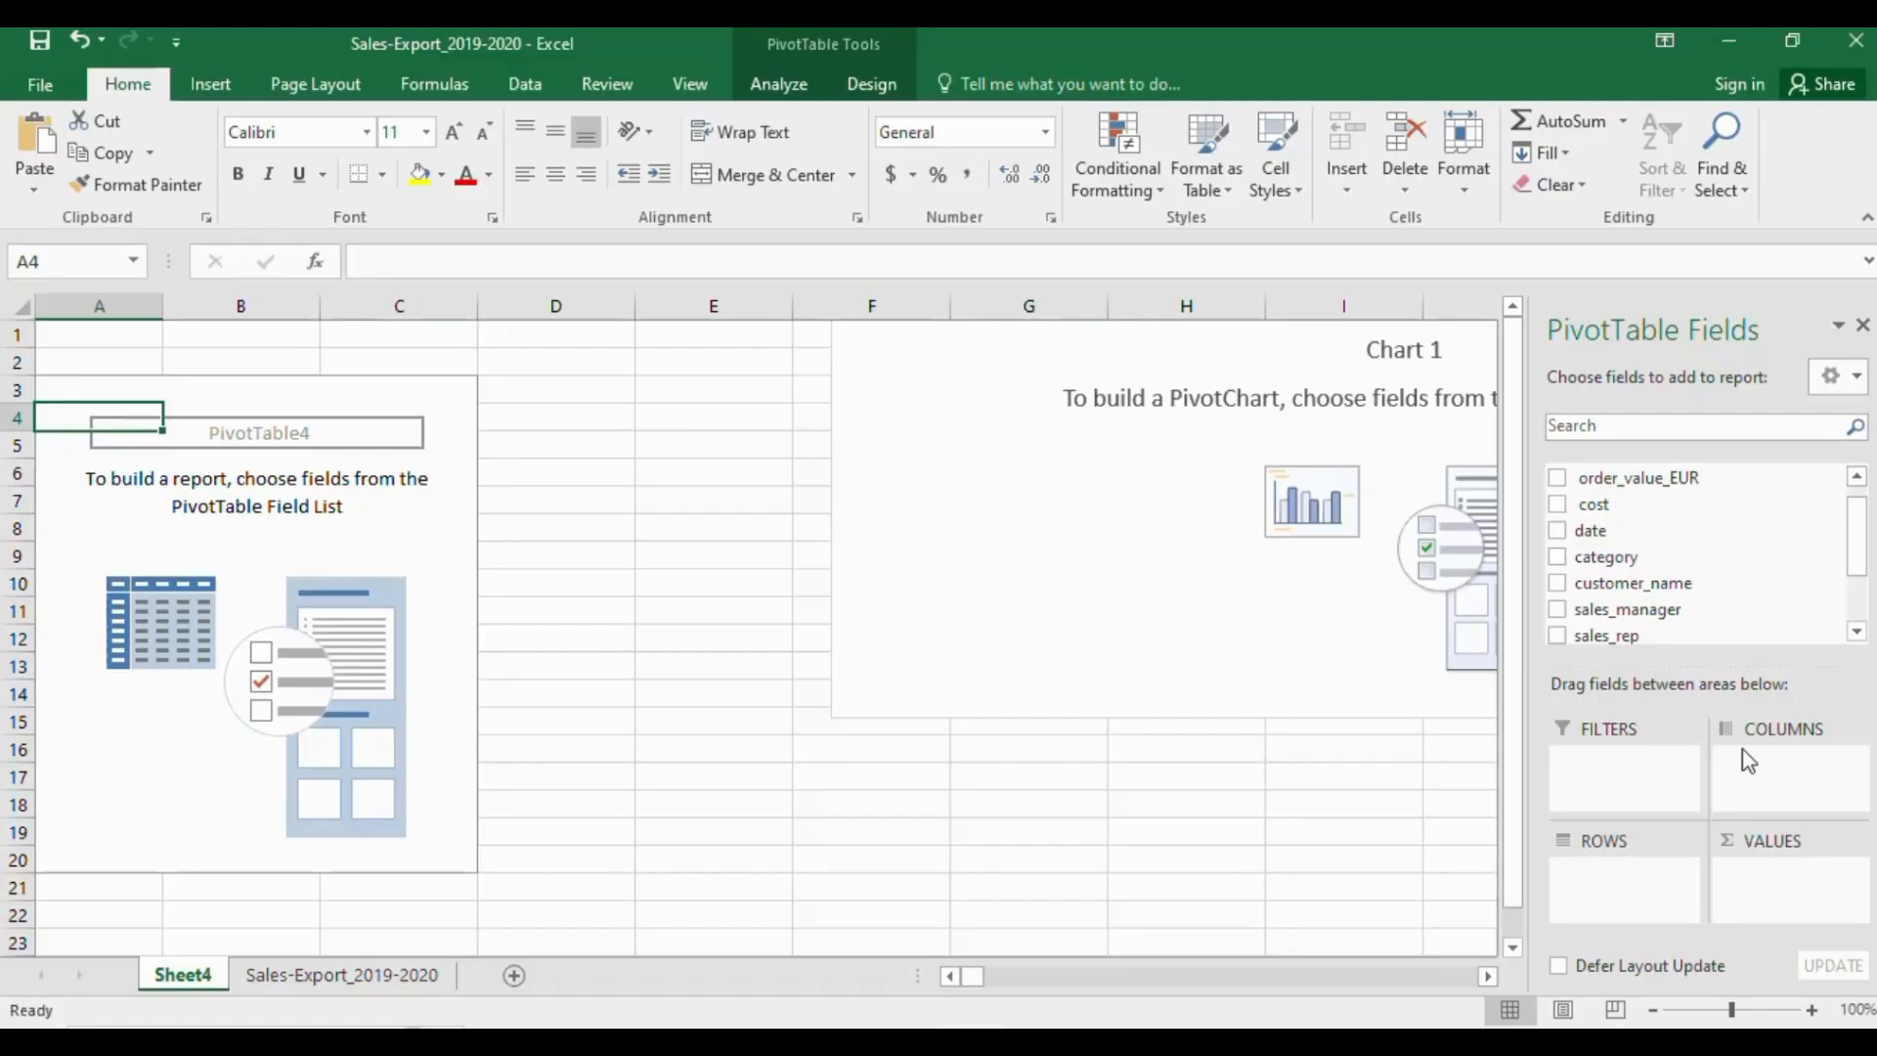
left_click_drag(1613, 489, 1816, 797)
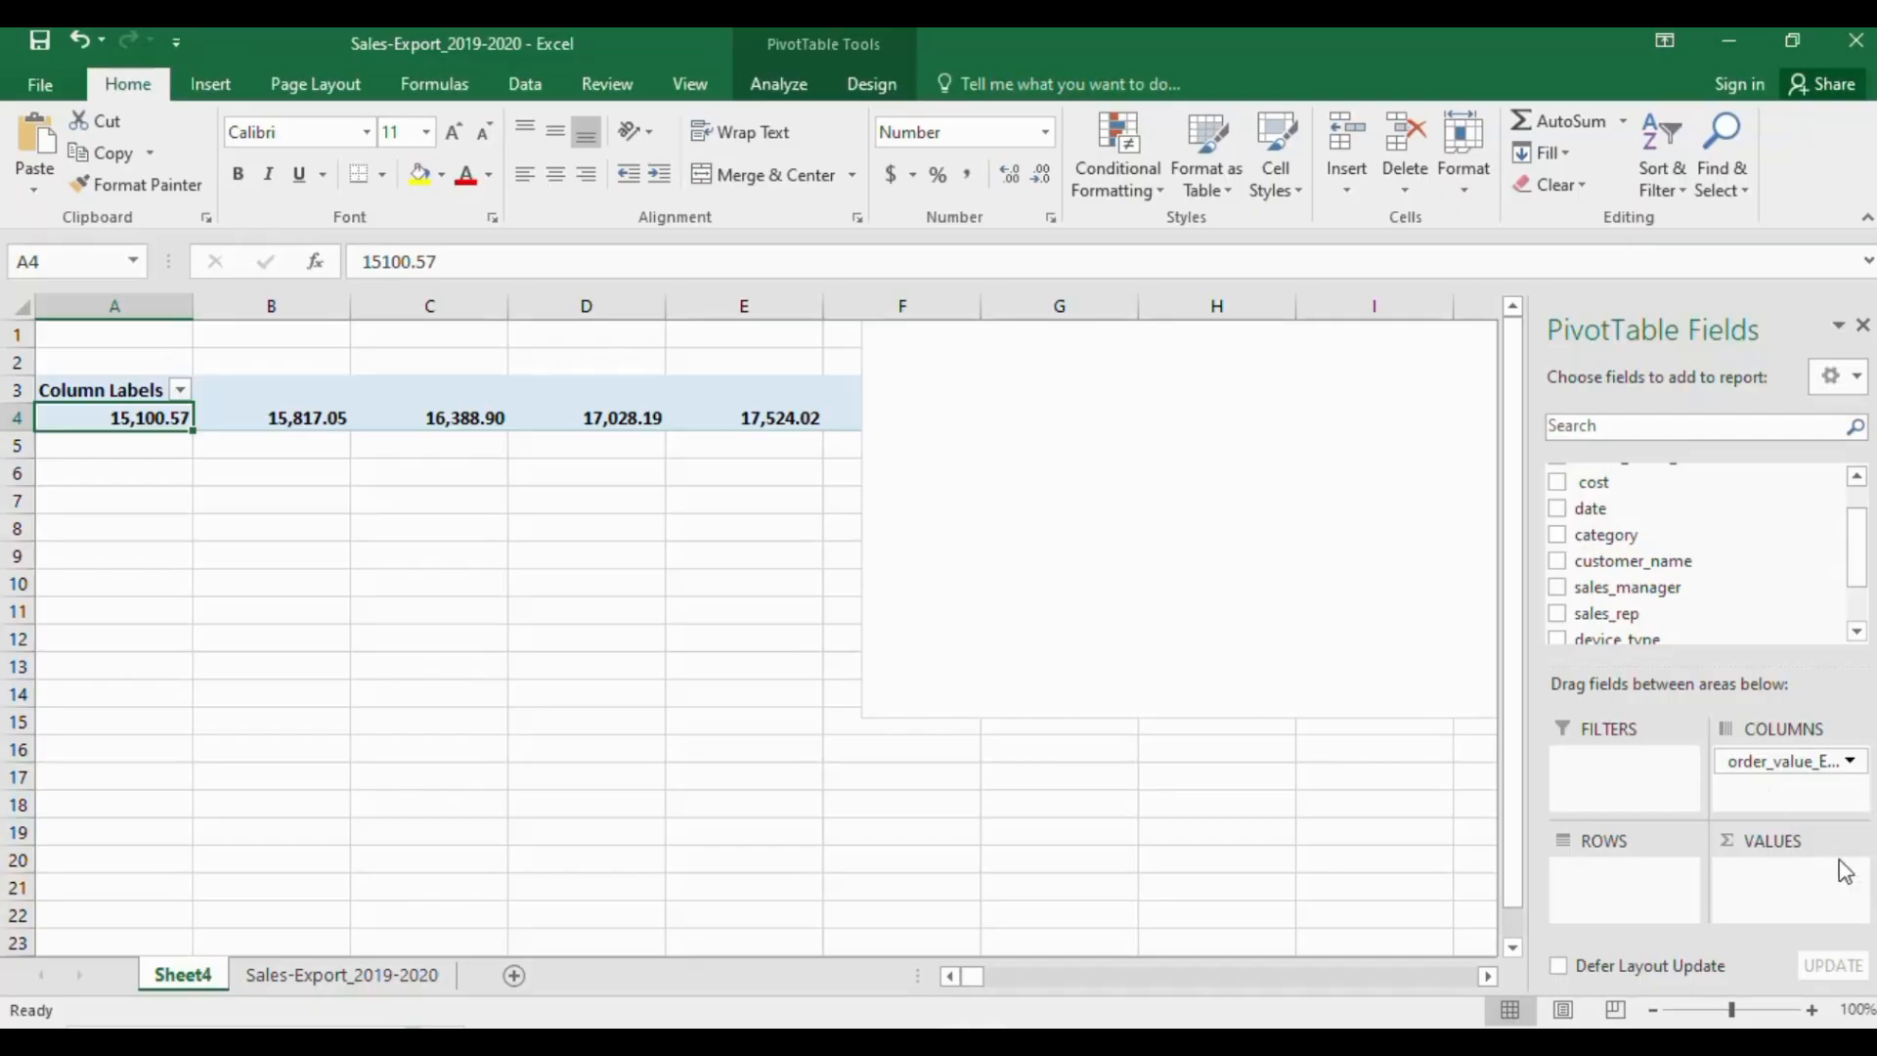
left_click_drag(1772, 775, 1697, 599)
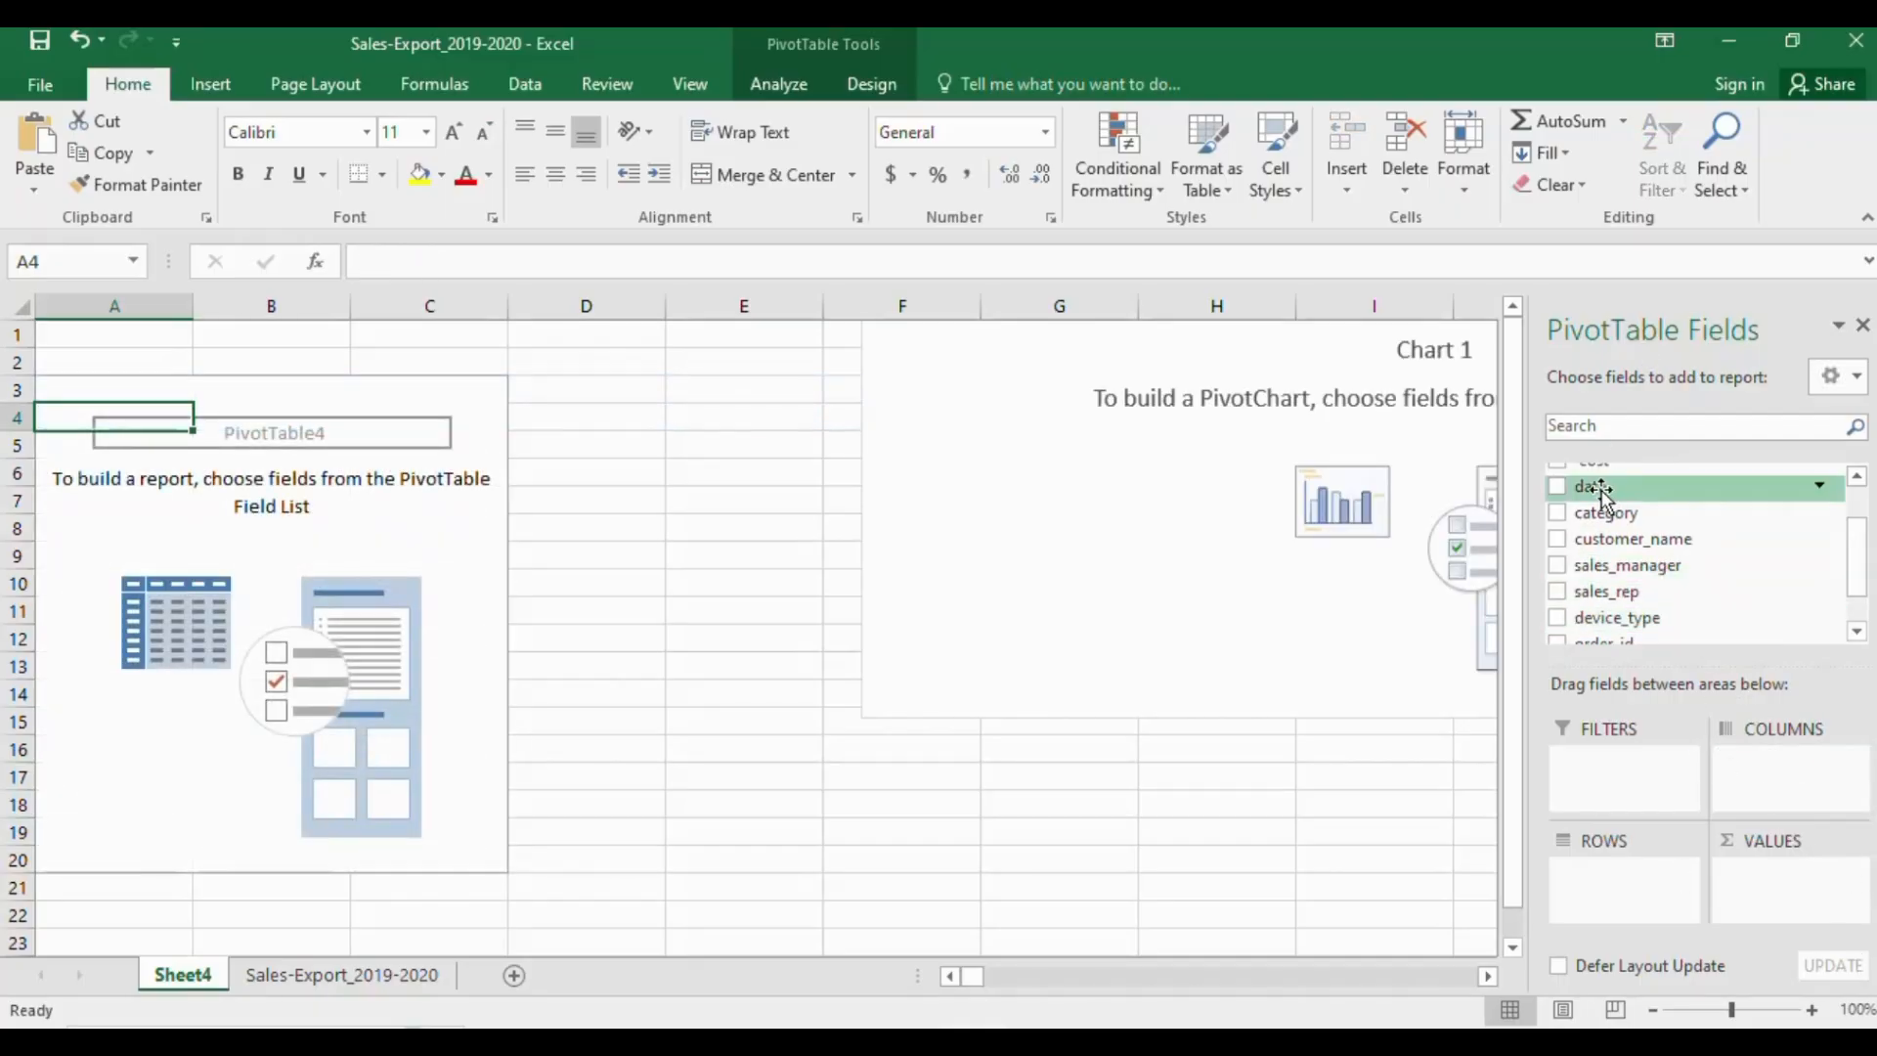
Try date as a pivot table value, look through the calculation types in its Value Field Settings, and remove the field
left_click_drag(1873, 924, 1757, 872)
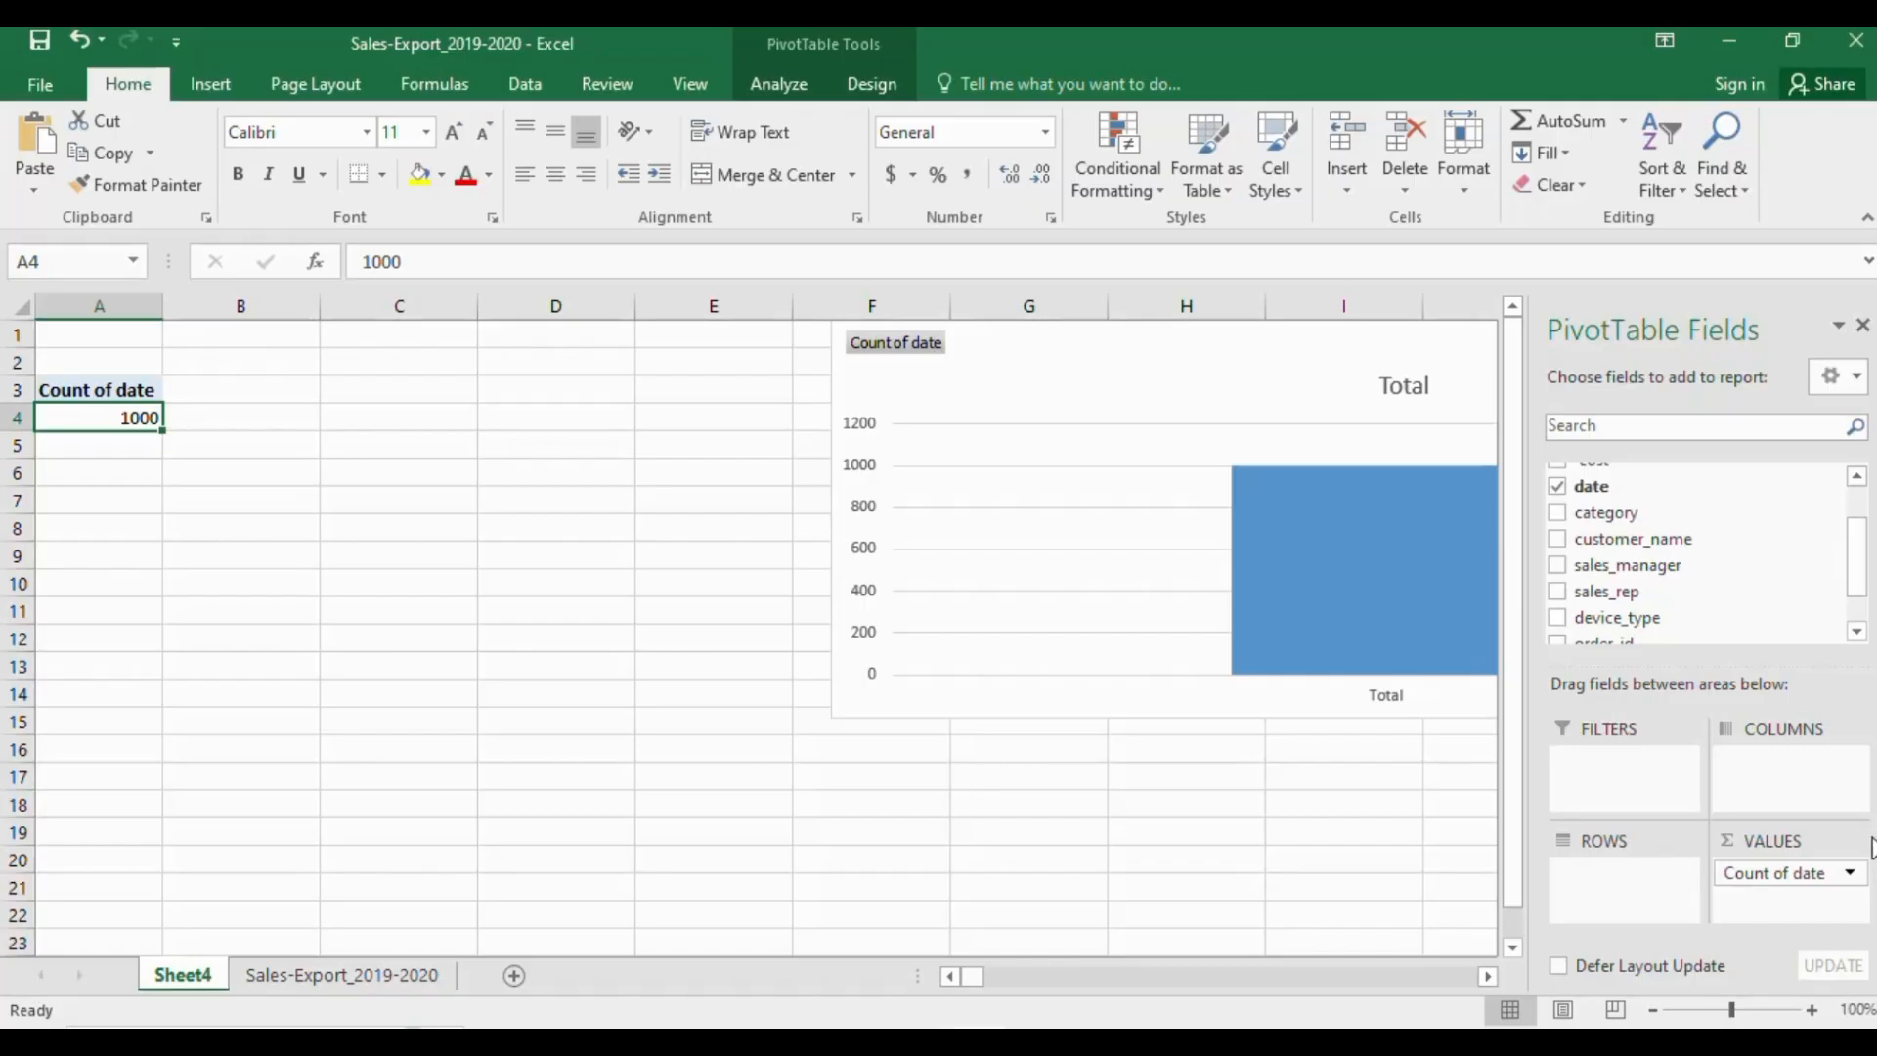
left_click(1851, 875)
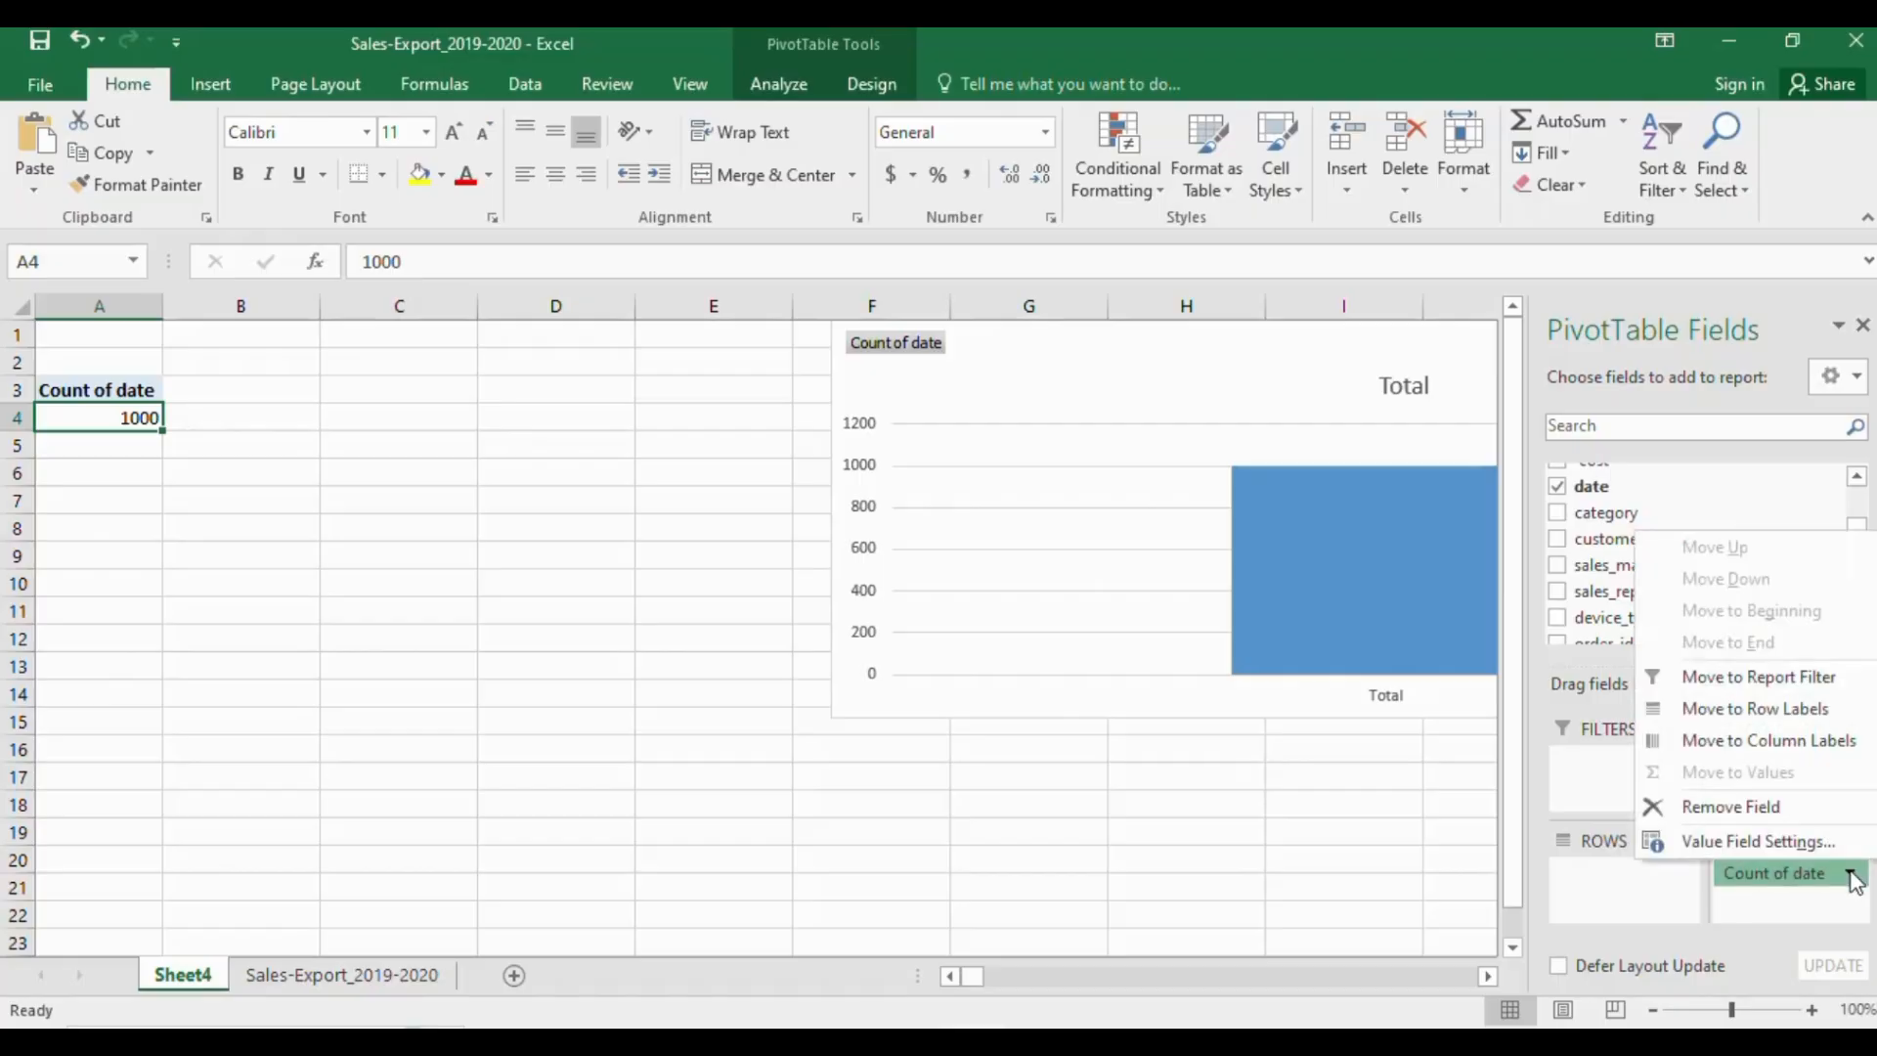
left_click(1762, 842)
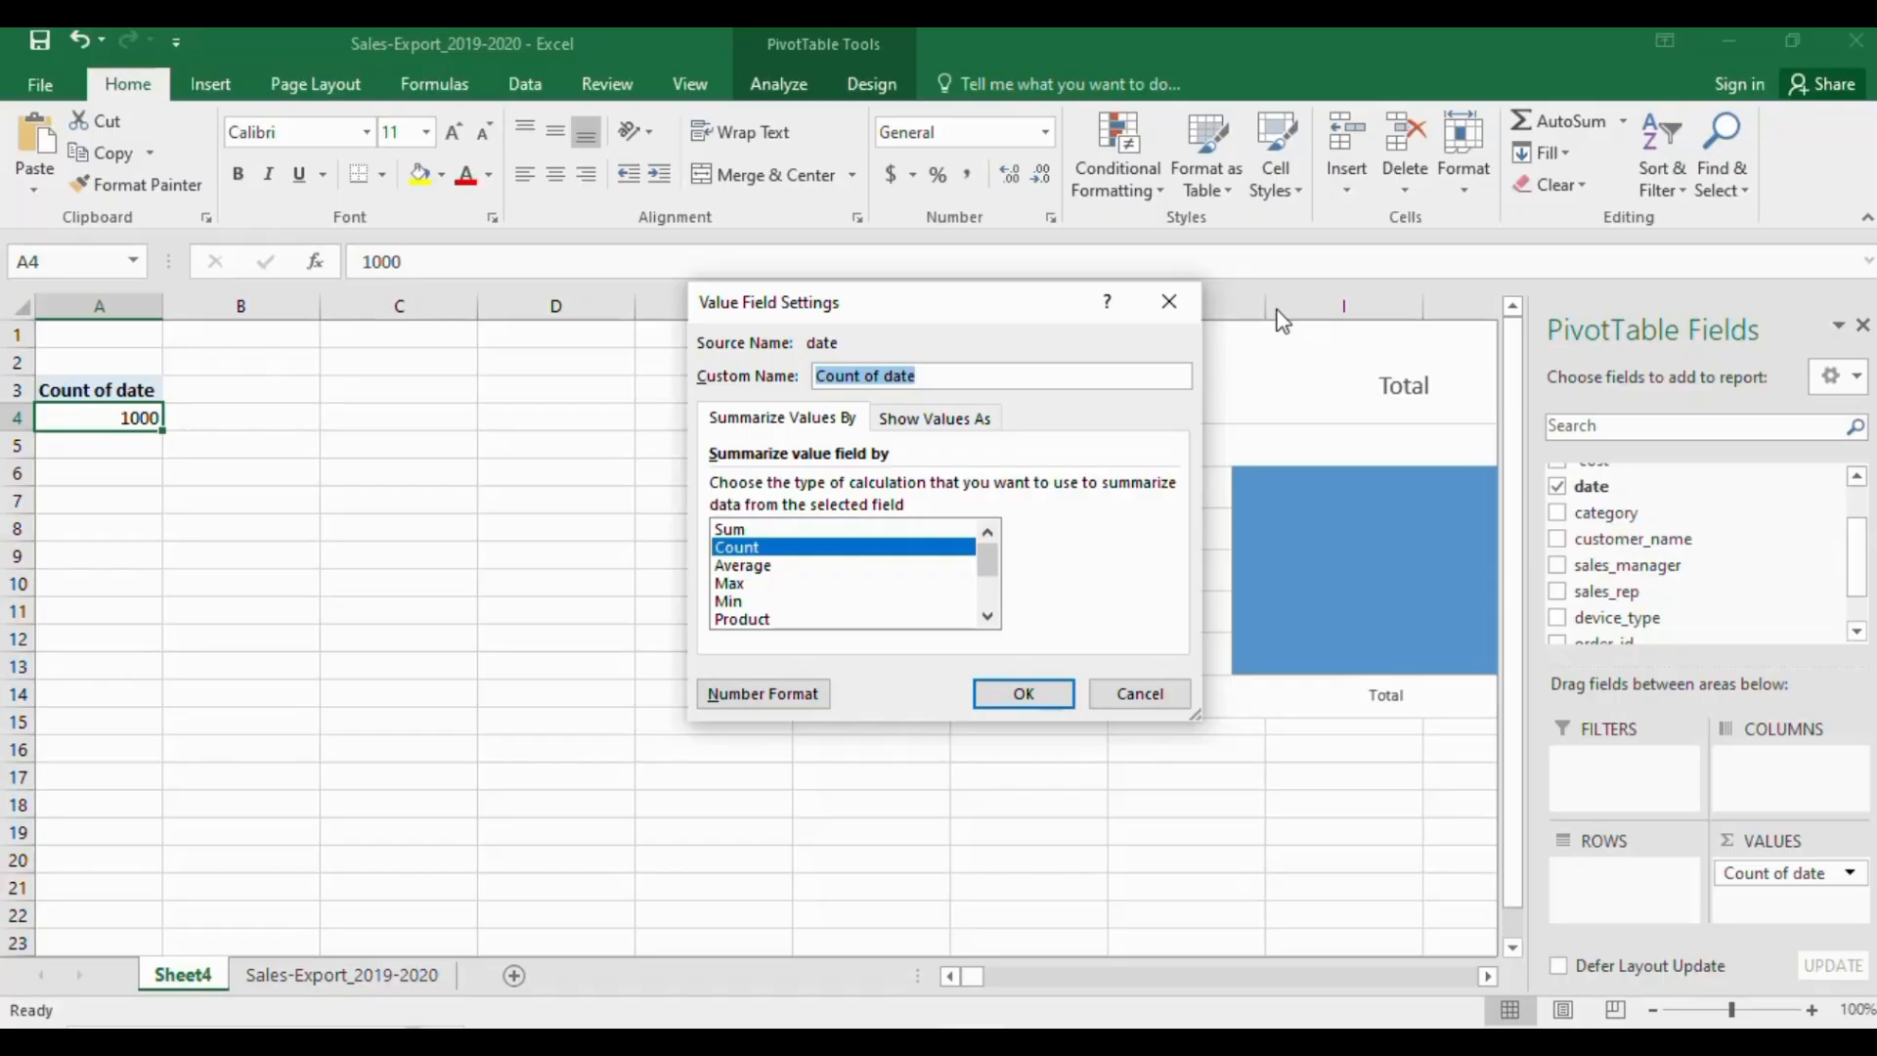
left_click_drag(1001, 565, 975, 626)
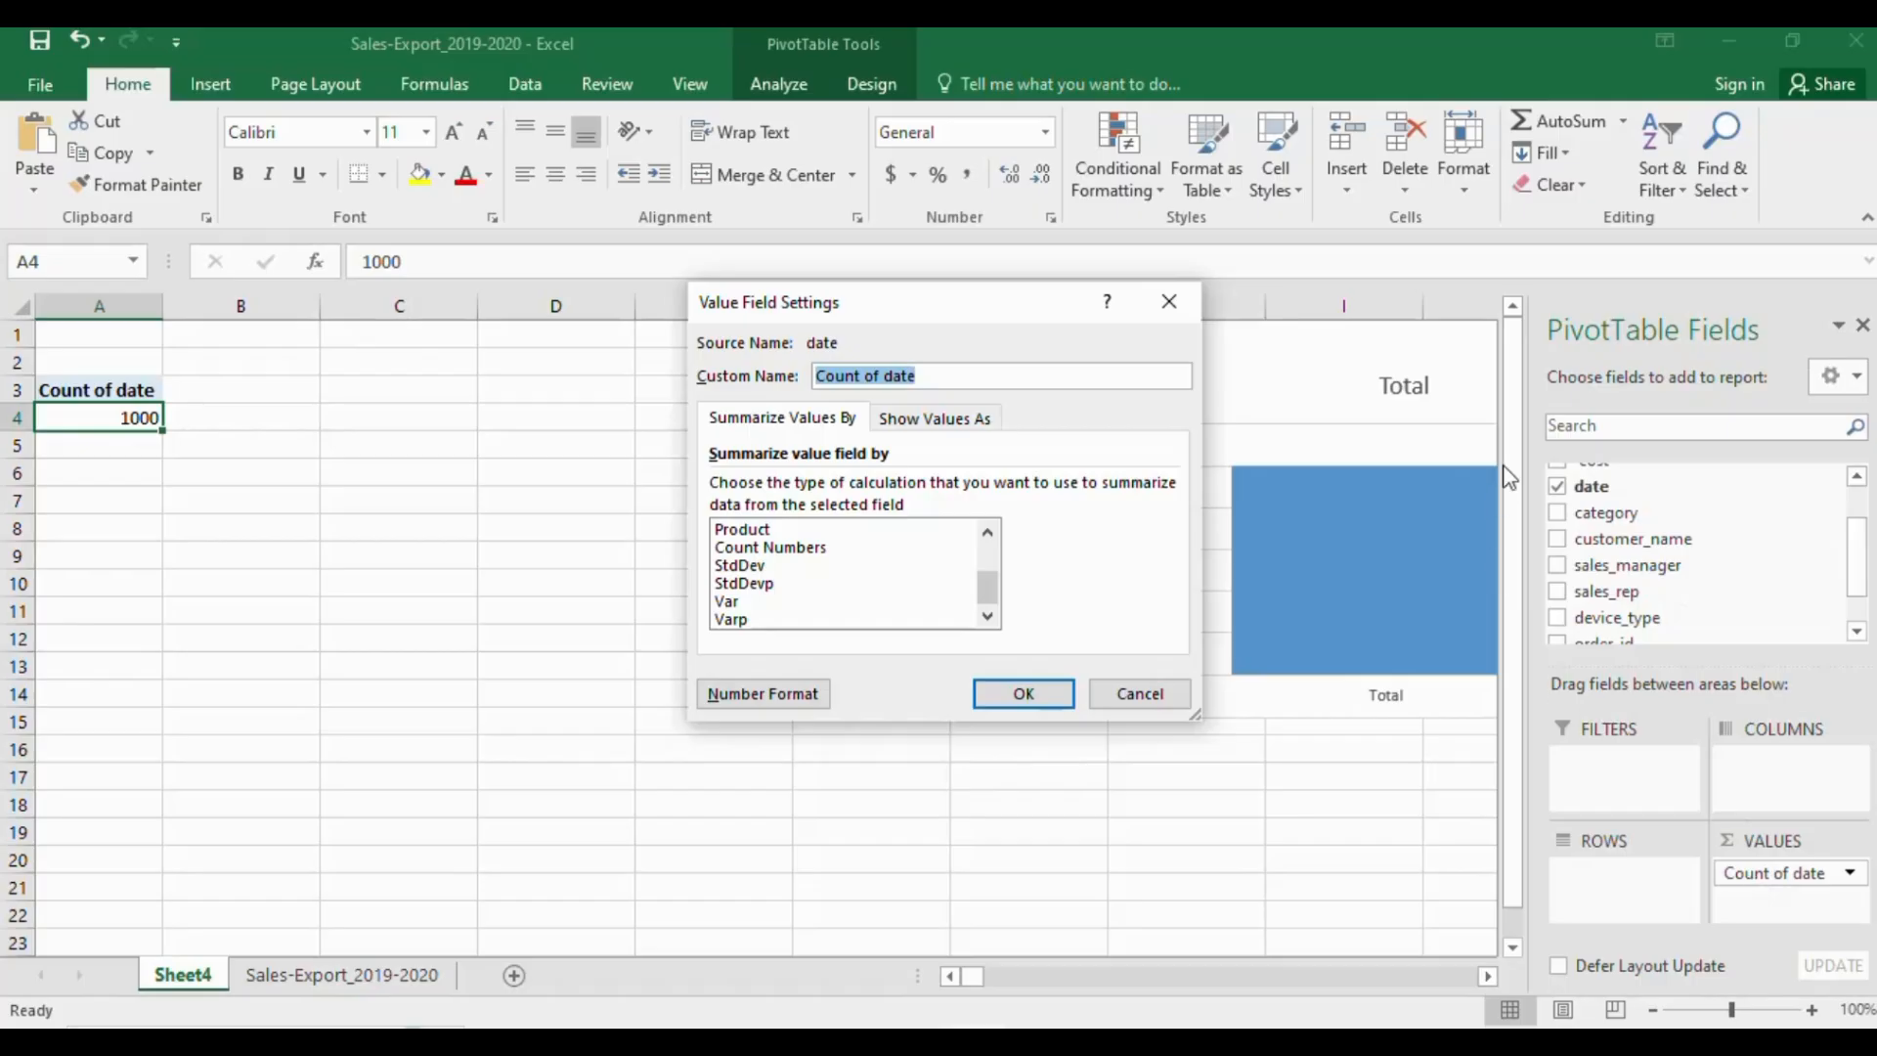
left_click(1170, 301)
left_click_drag(1764, 880, 1682, 570)
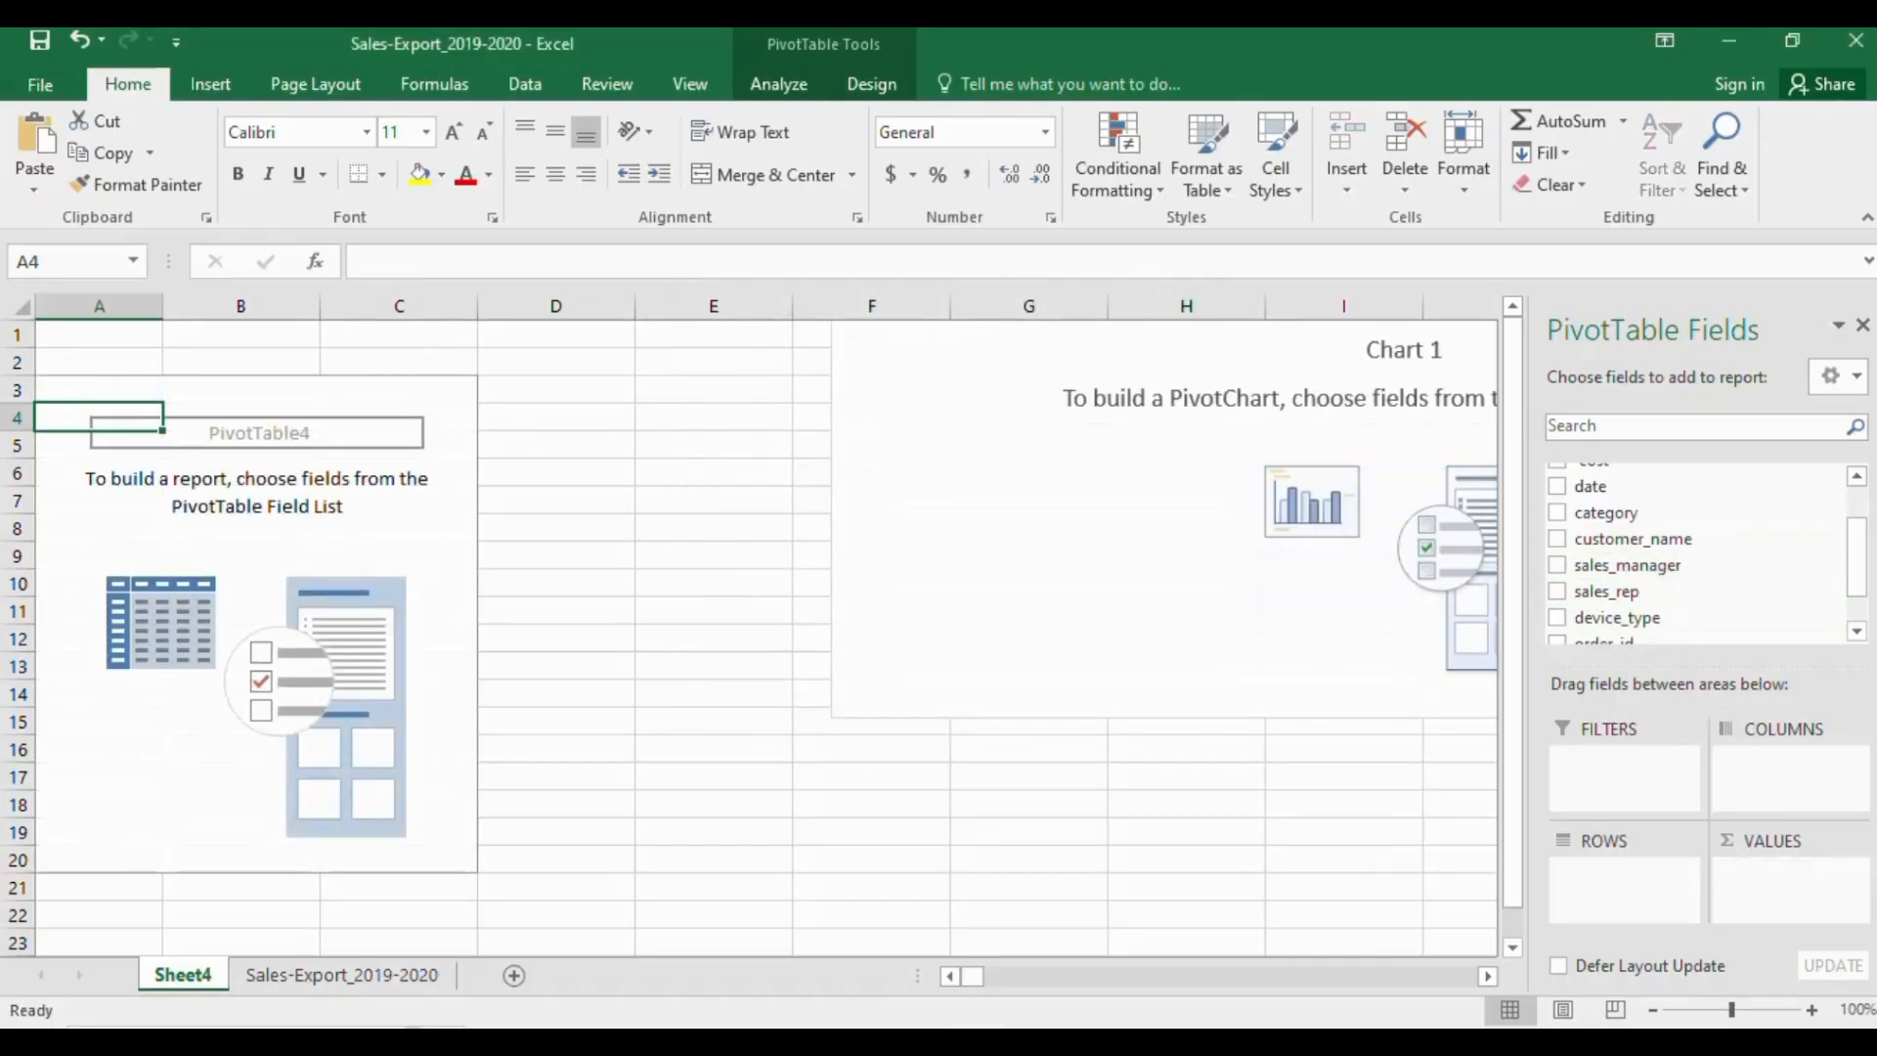
Try country as the report filter set to Austria, and remove it from the pivot table
left_click(1857, 476)
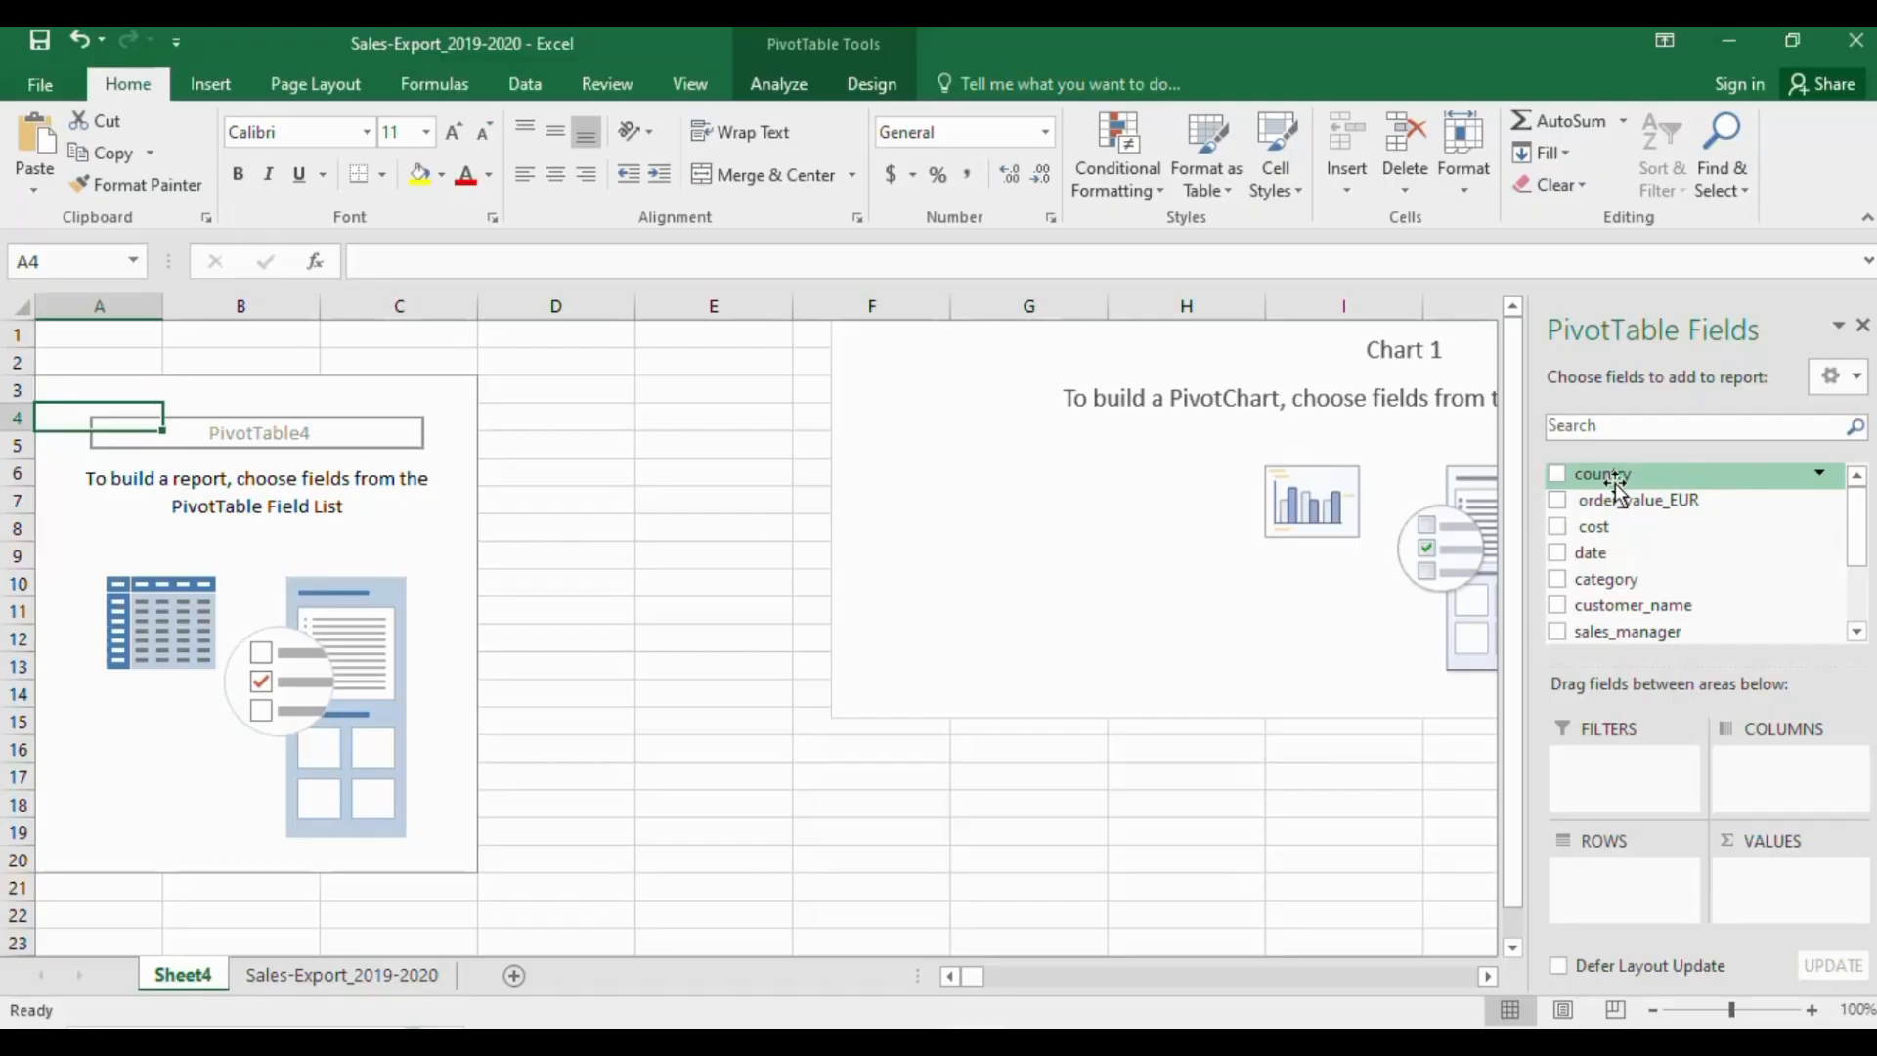
left_click_drag(1607, 485, 1588, 777)
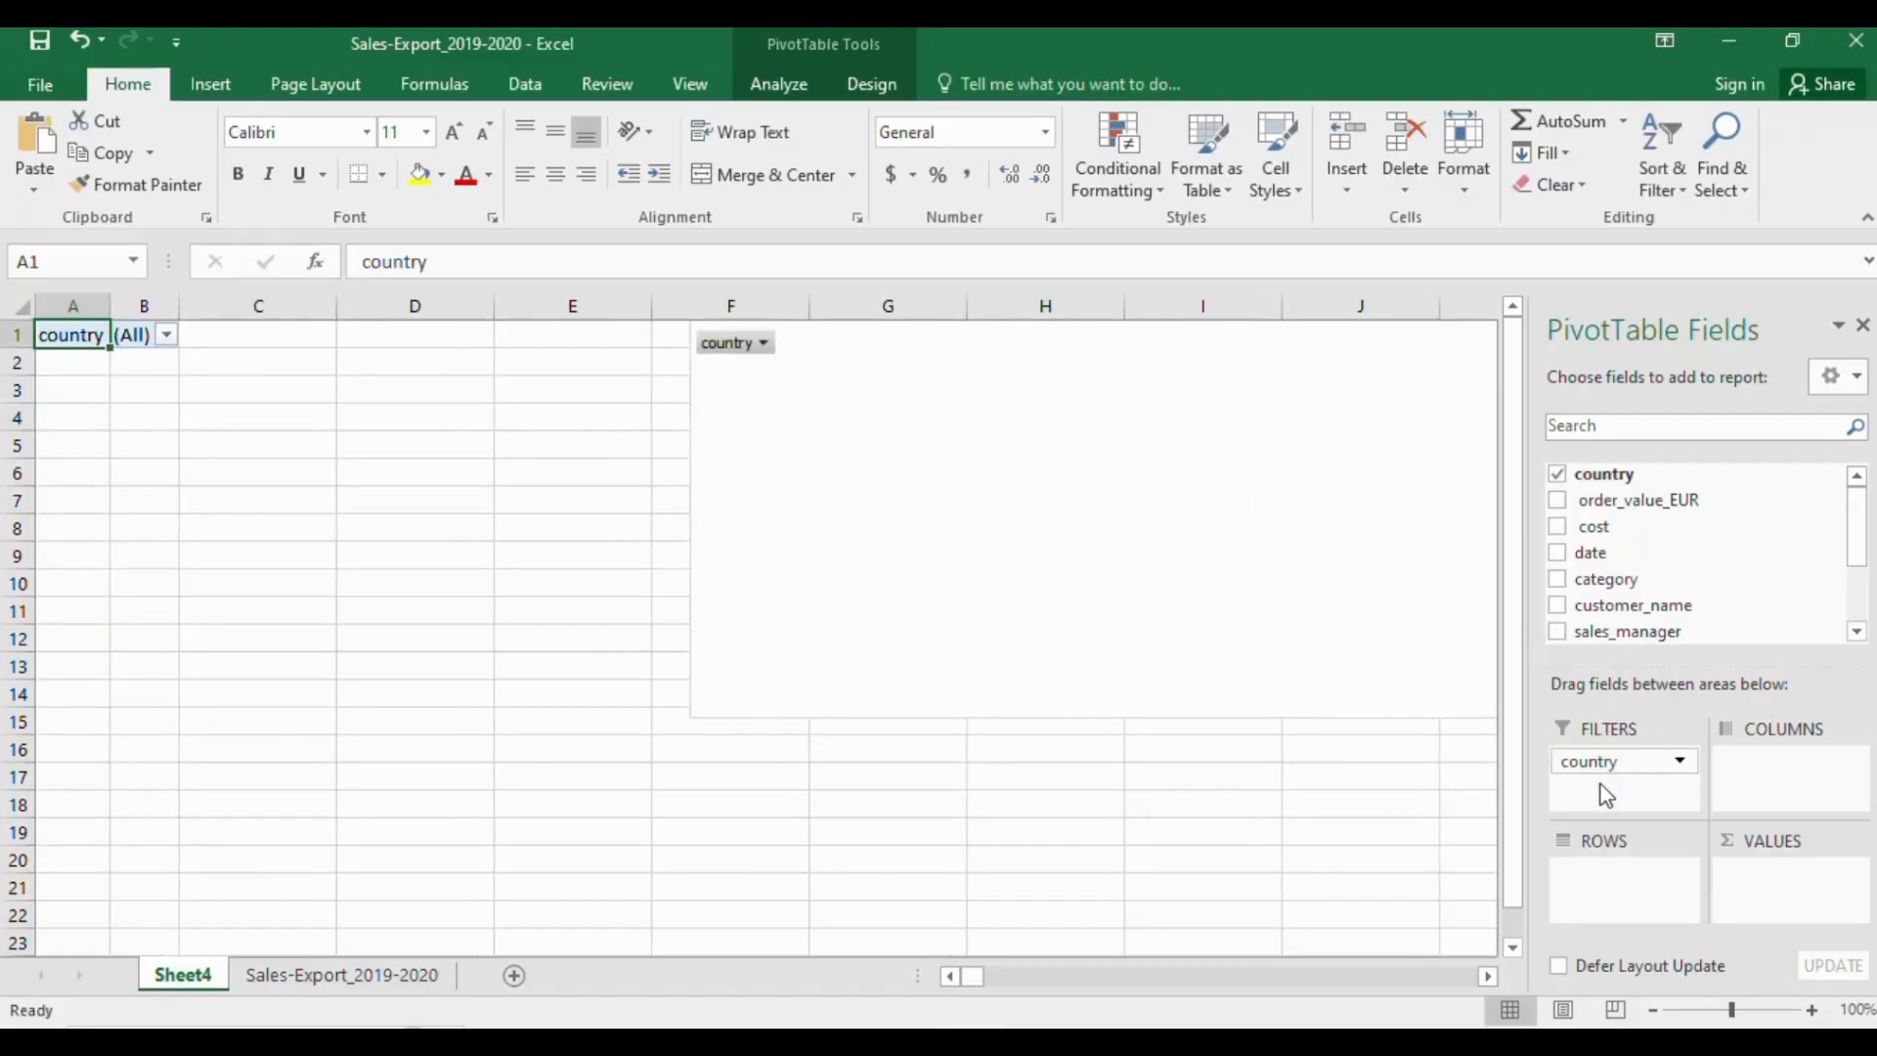
left_click(168, 338)
left_click(88, 420)
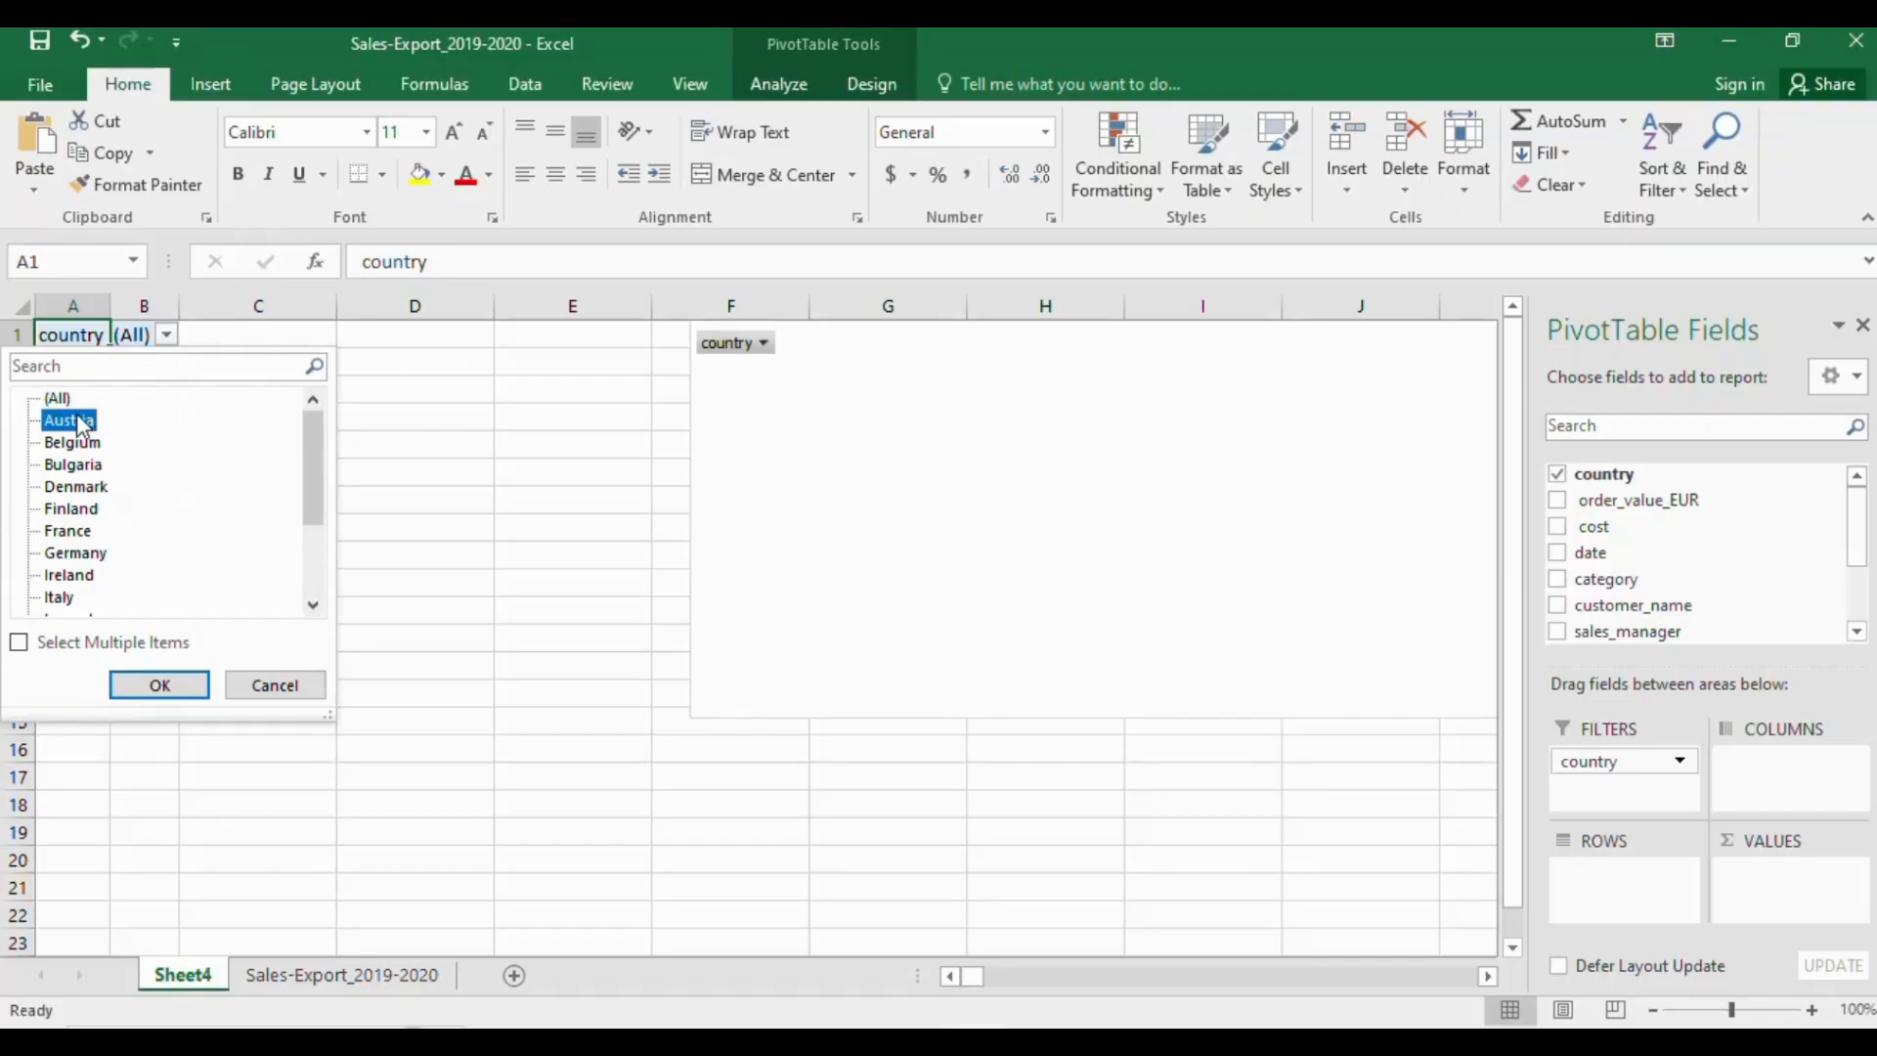
left_click(147, 684)
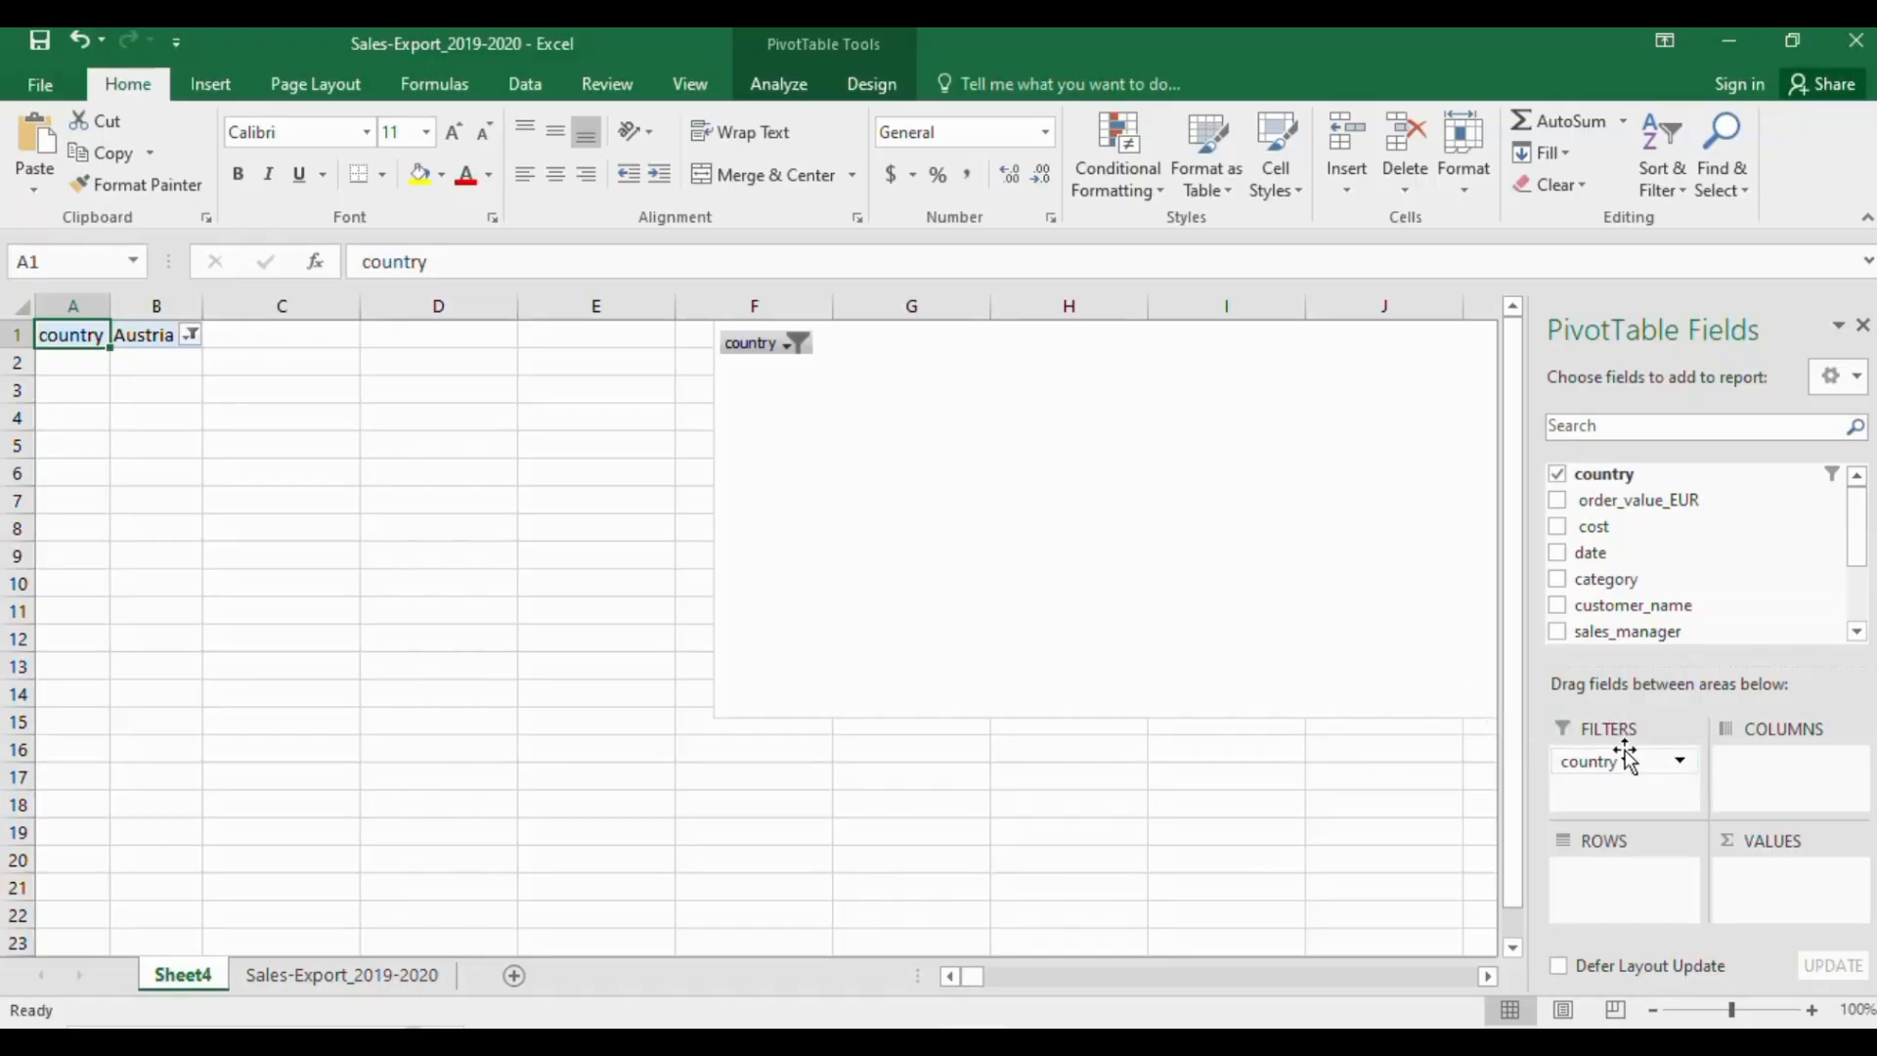
left_click_drag(1626, 759, 1664, 579)
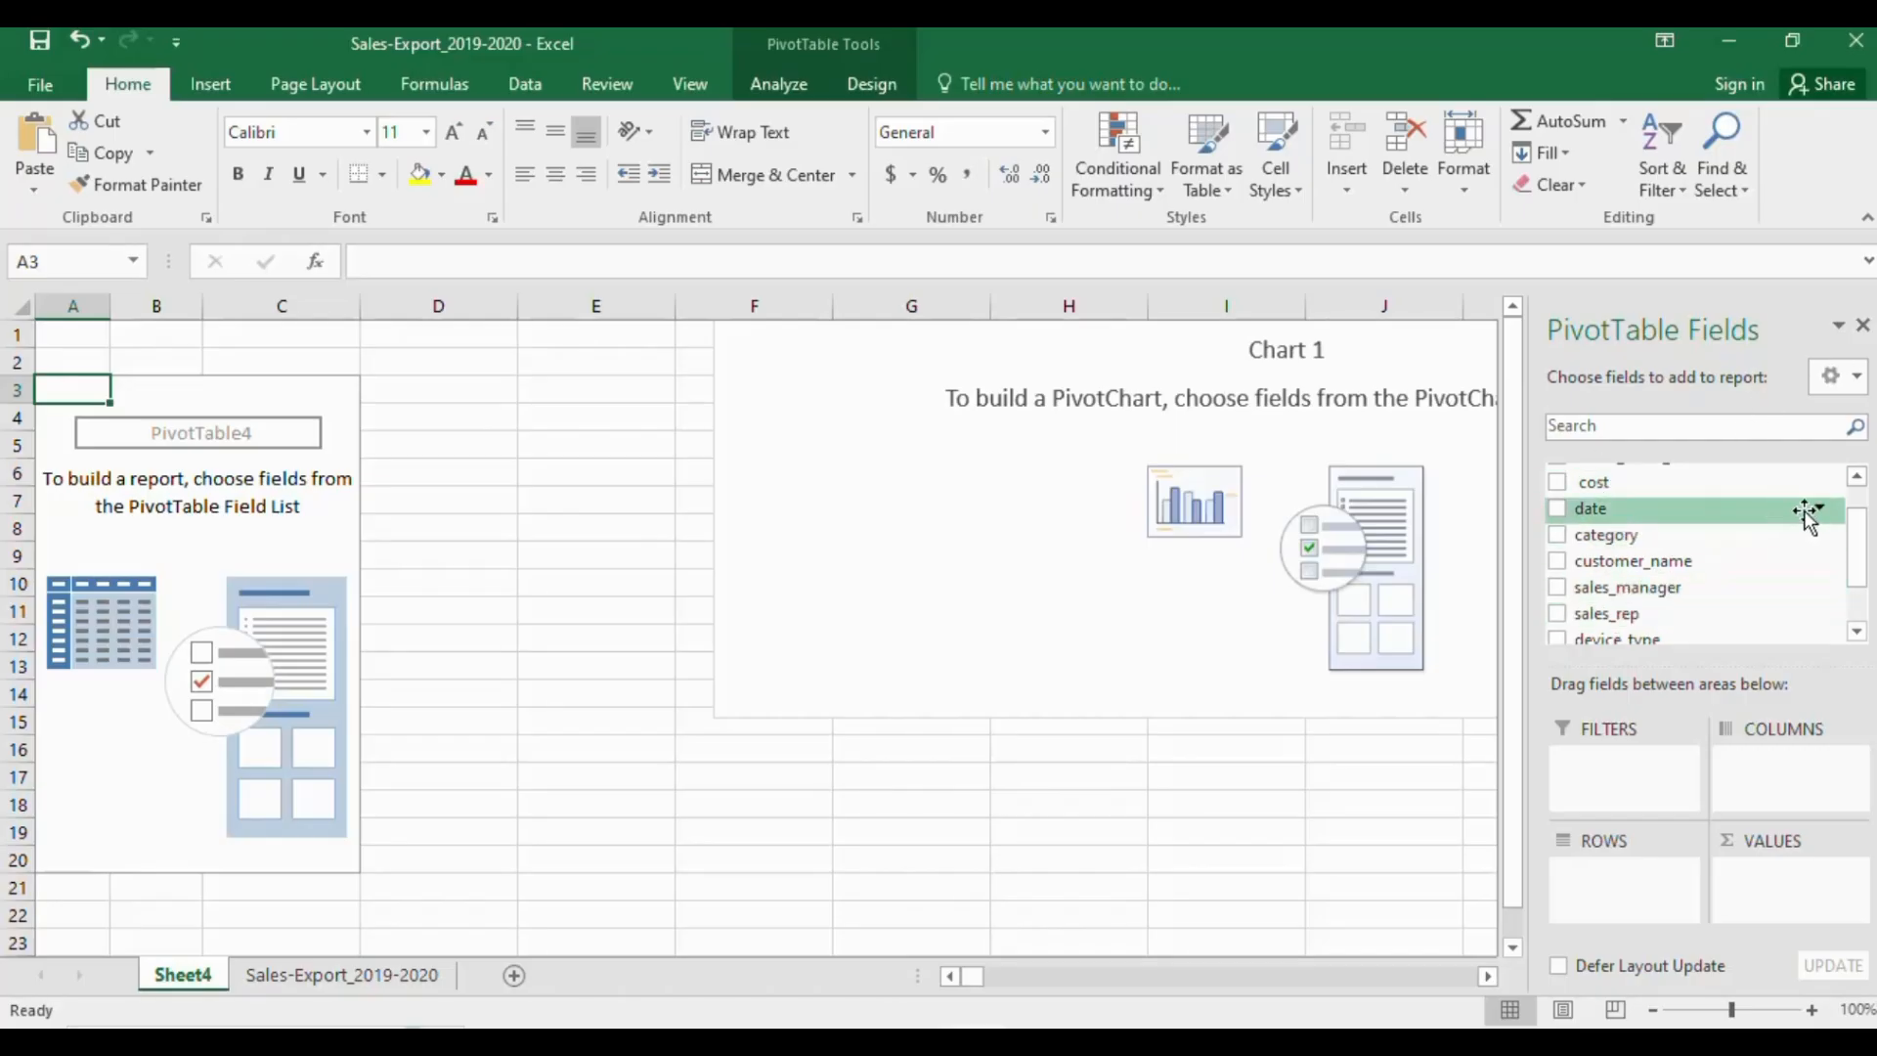
Build the pivot table with country as the rows and category as the values
scroll(1860, 567, "up", 1)
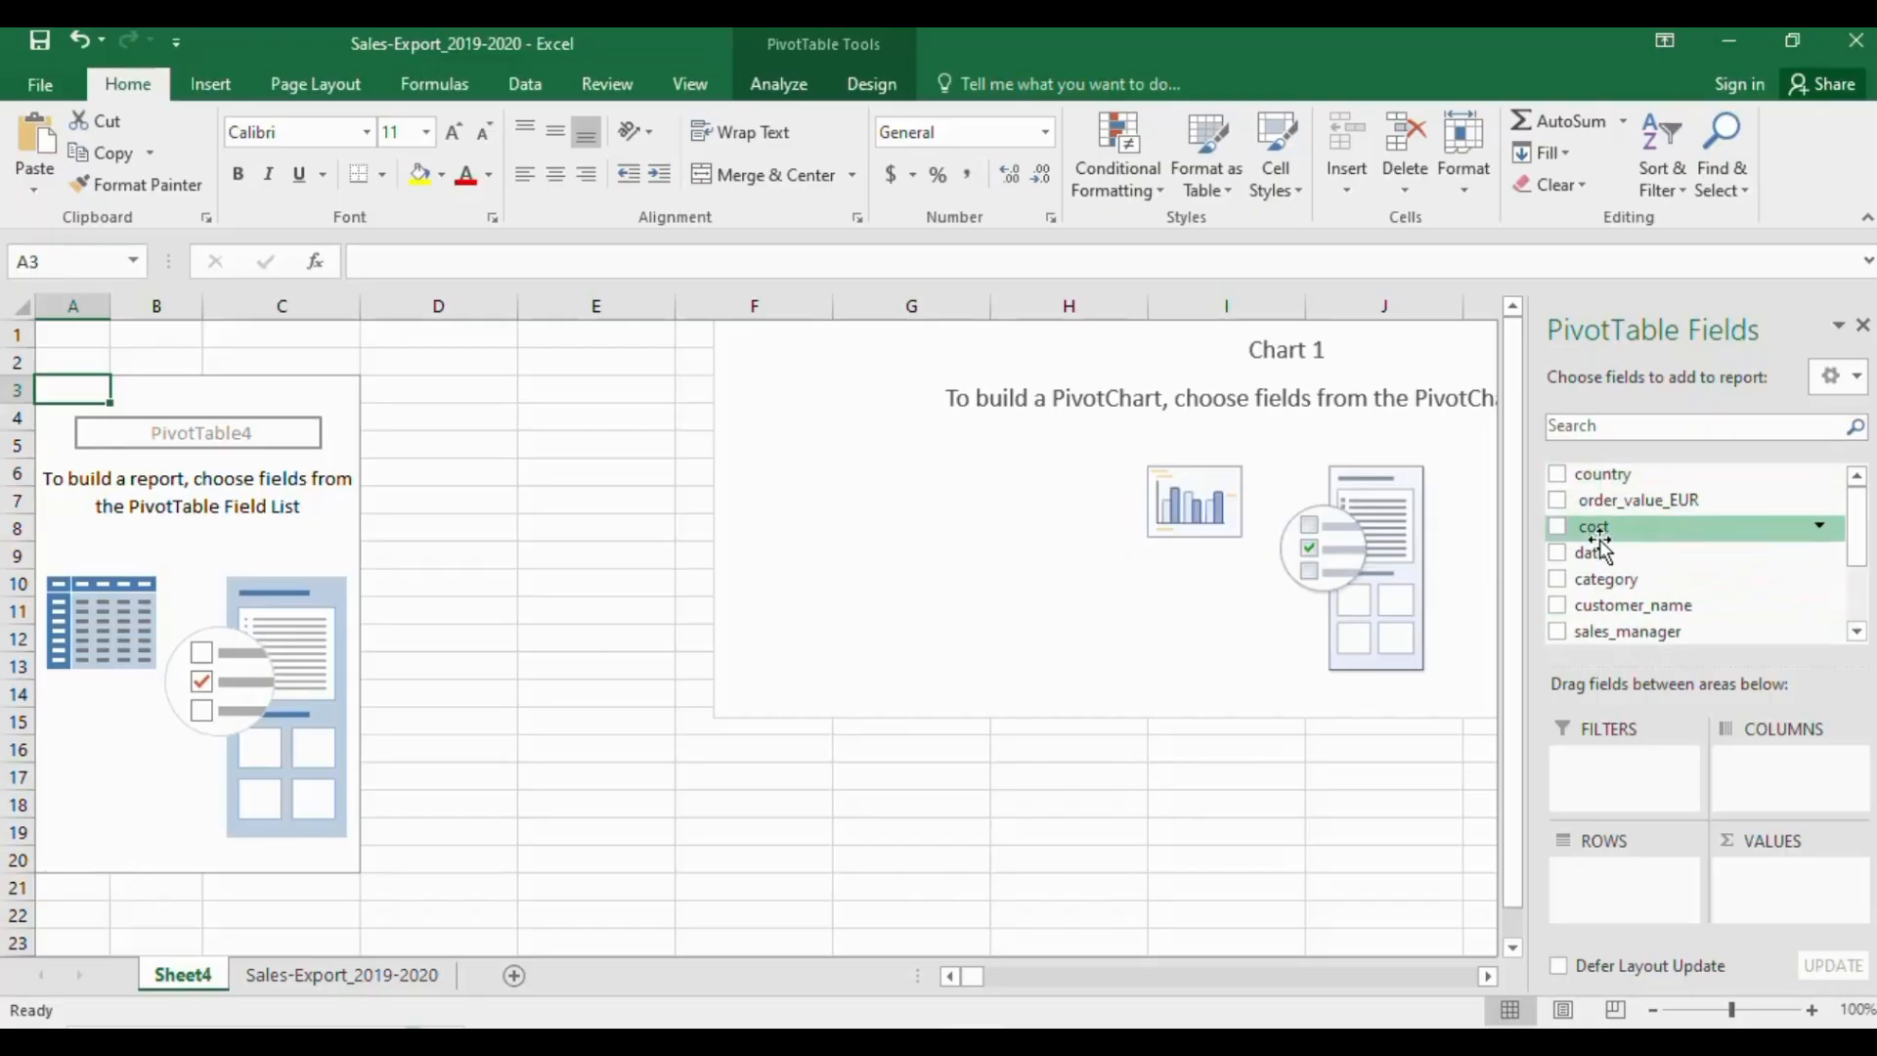
left_click_drag(1610, 473, 1628, 880)
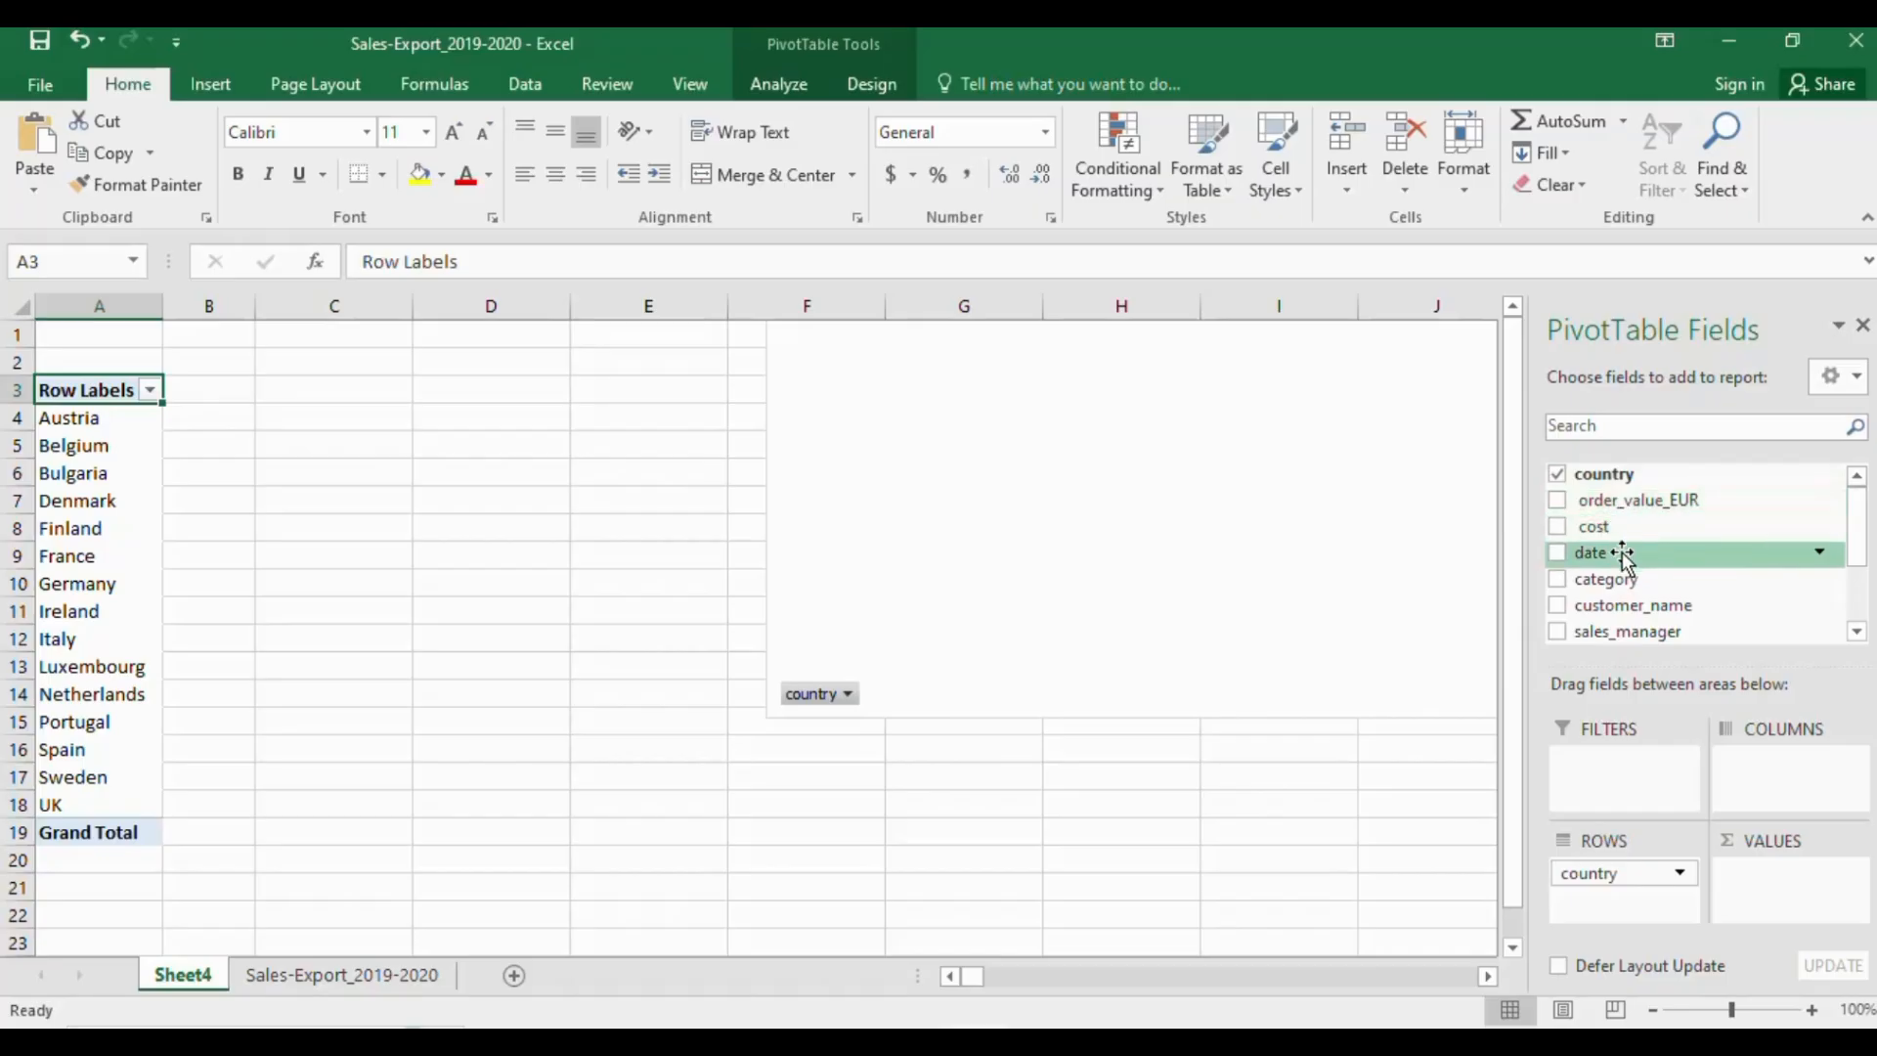
left_click_drag(1612, 587, 1789, 892)
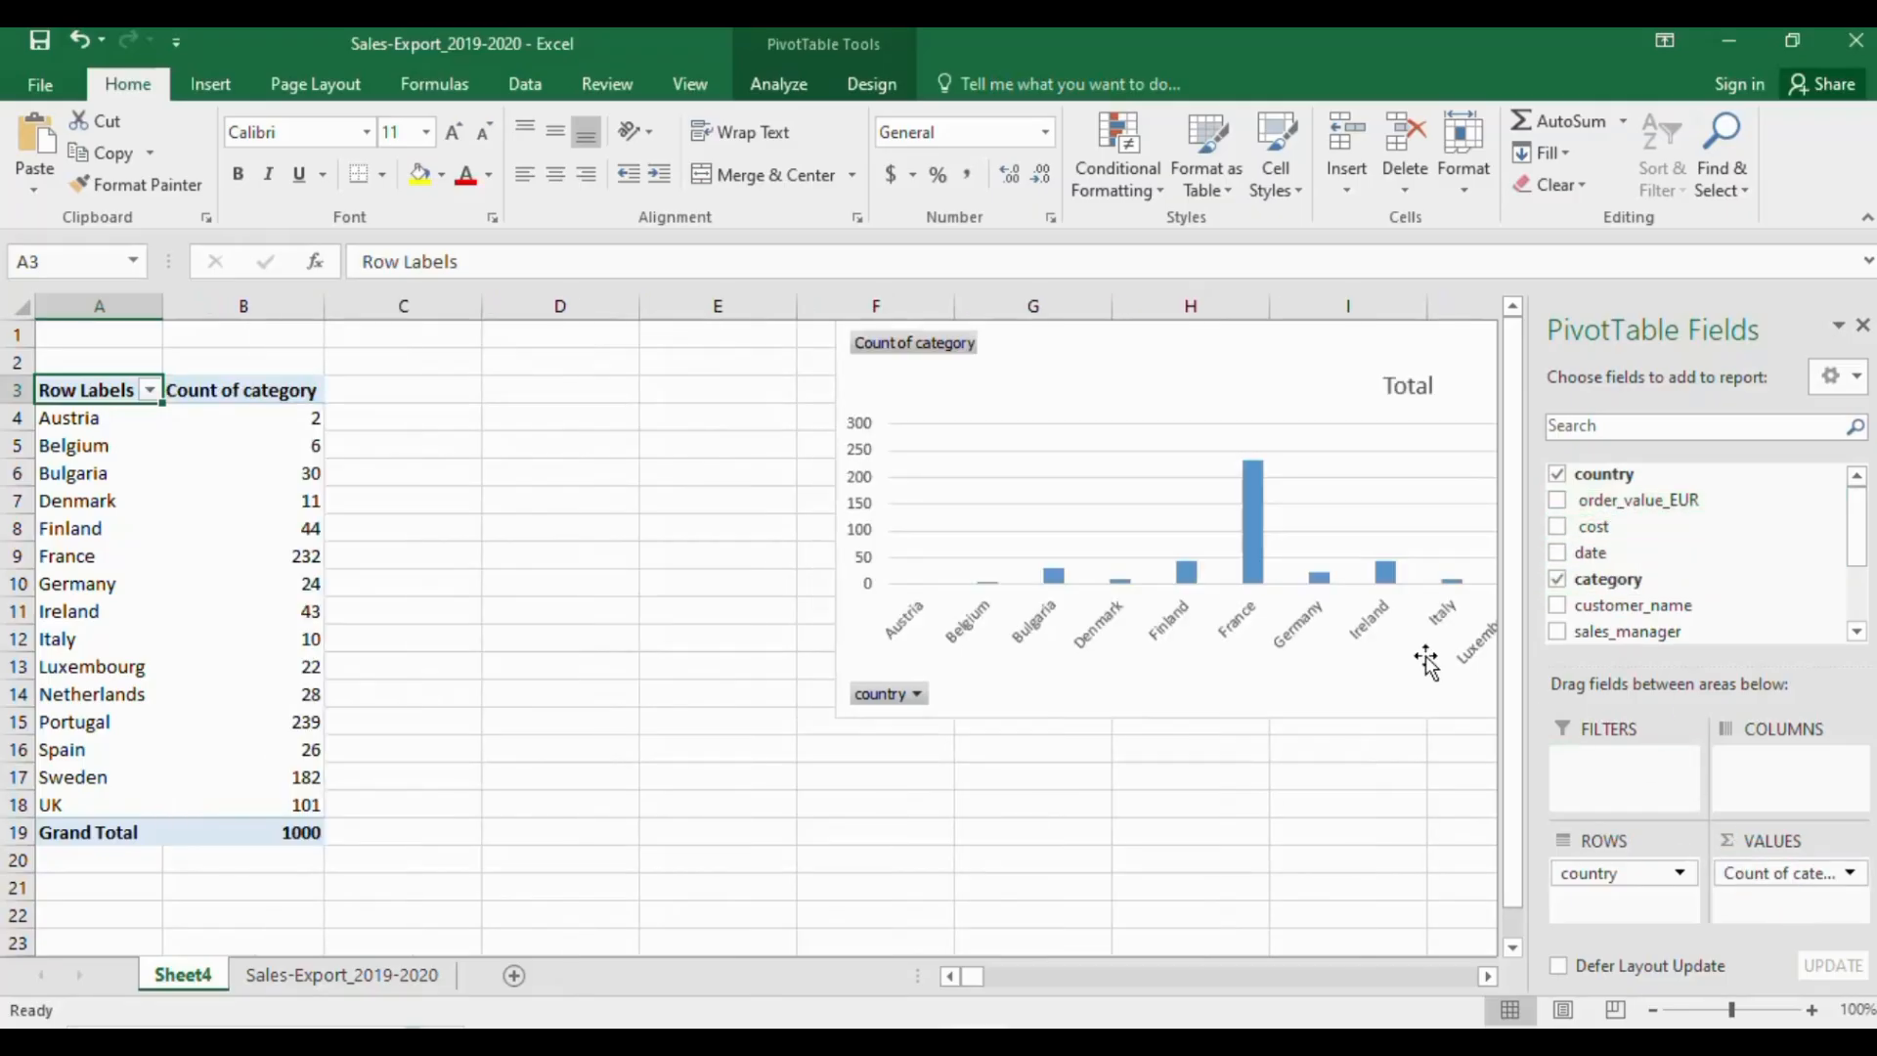
Insert a slicer for the country field on the pivot chart
left_click(1252, 536)
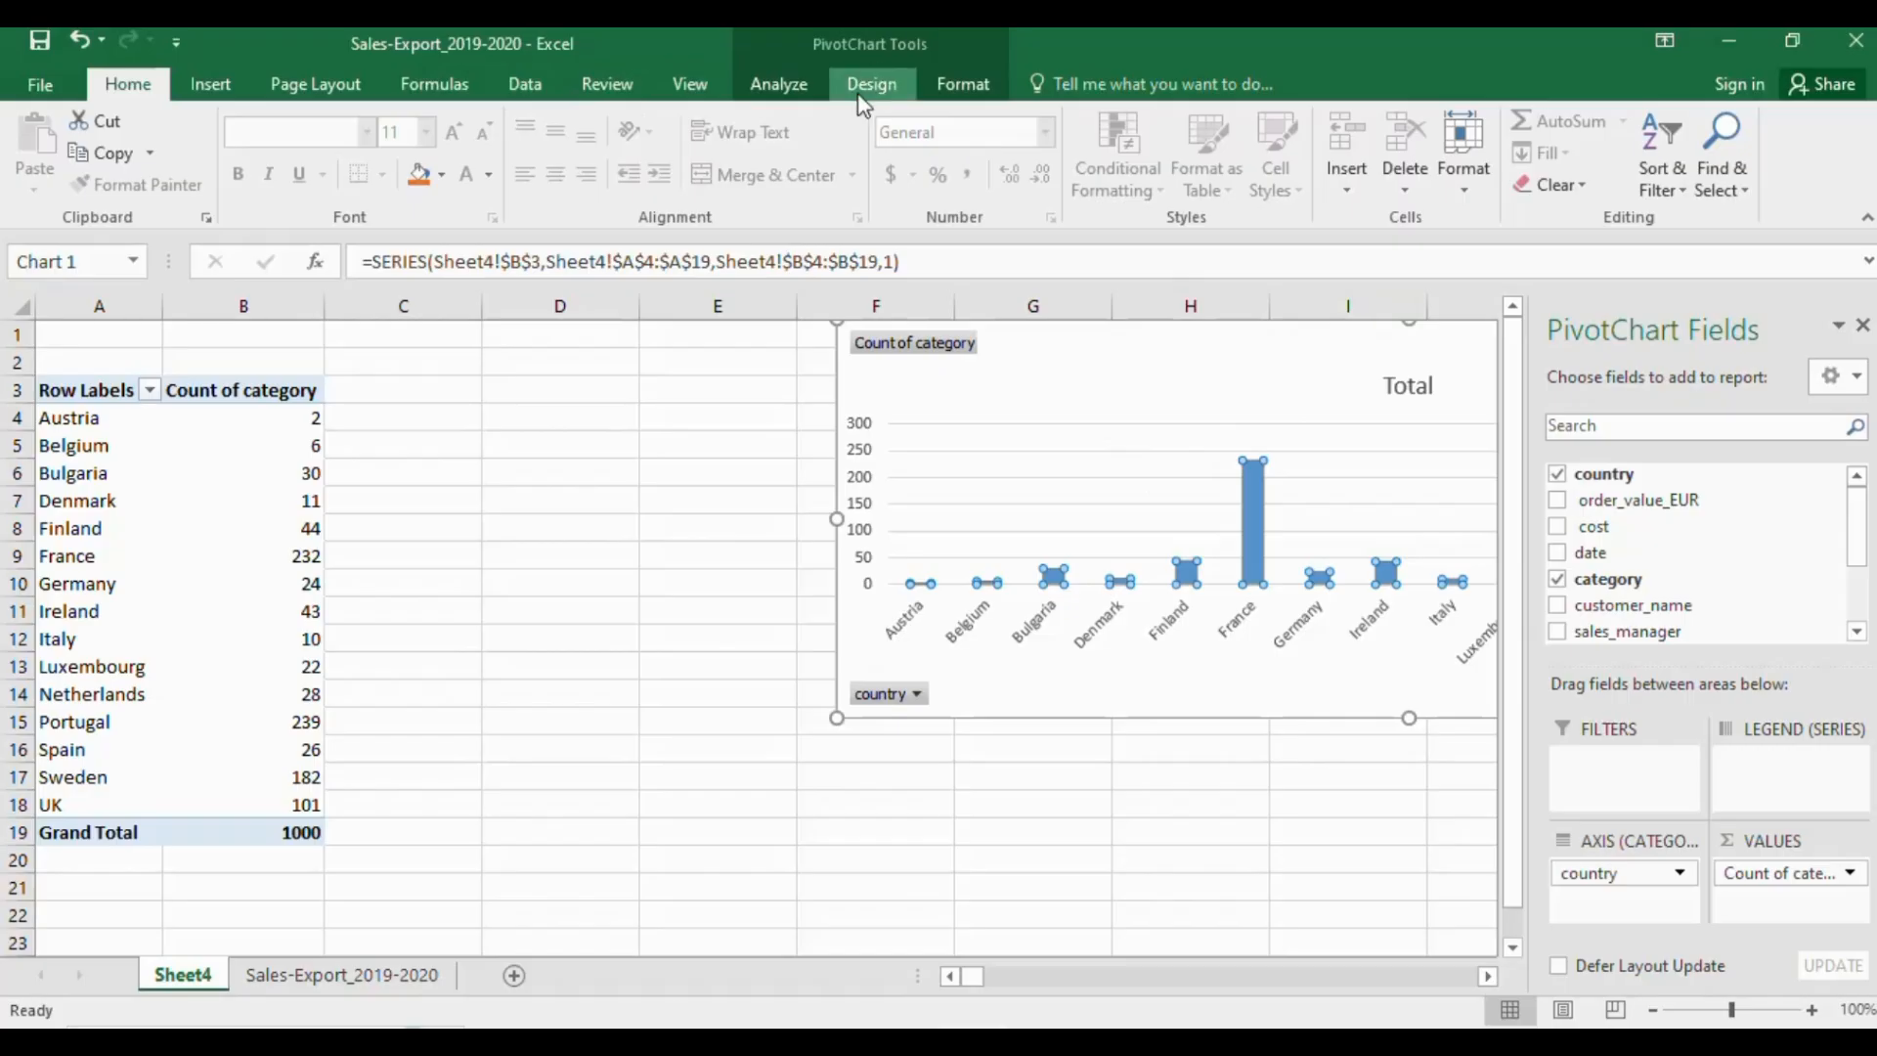
left_click(779, 84)
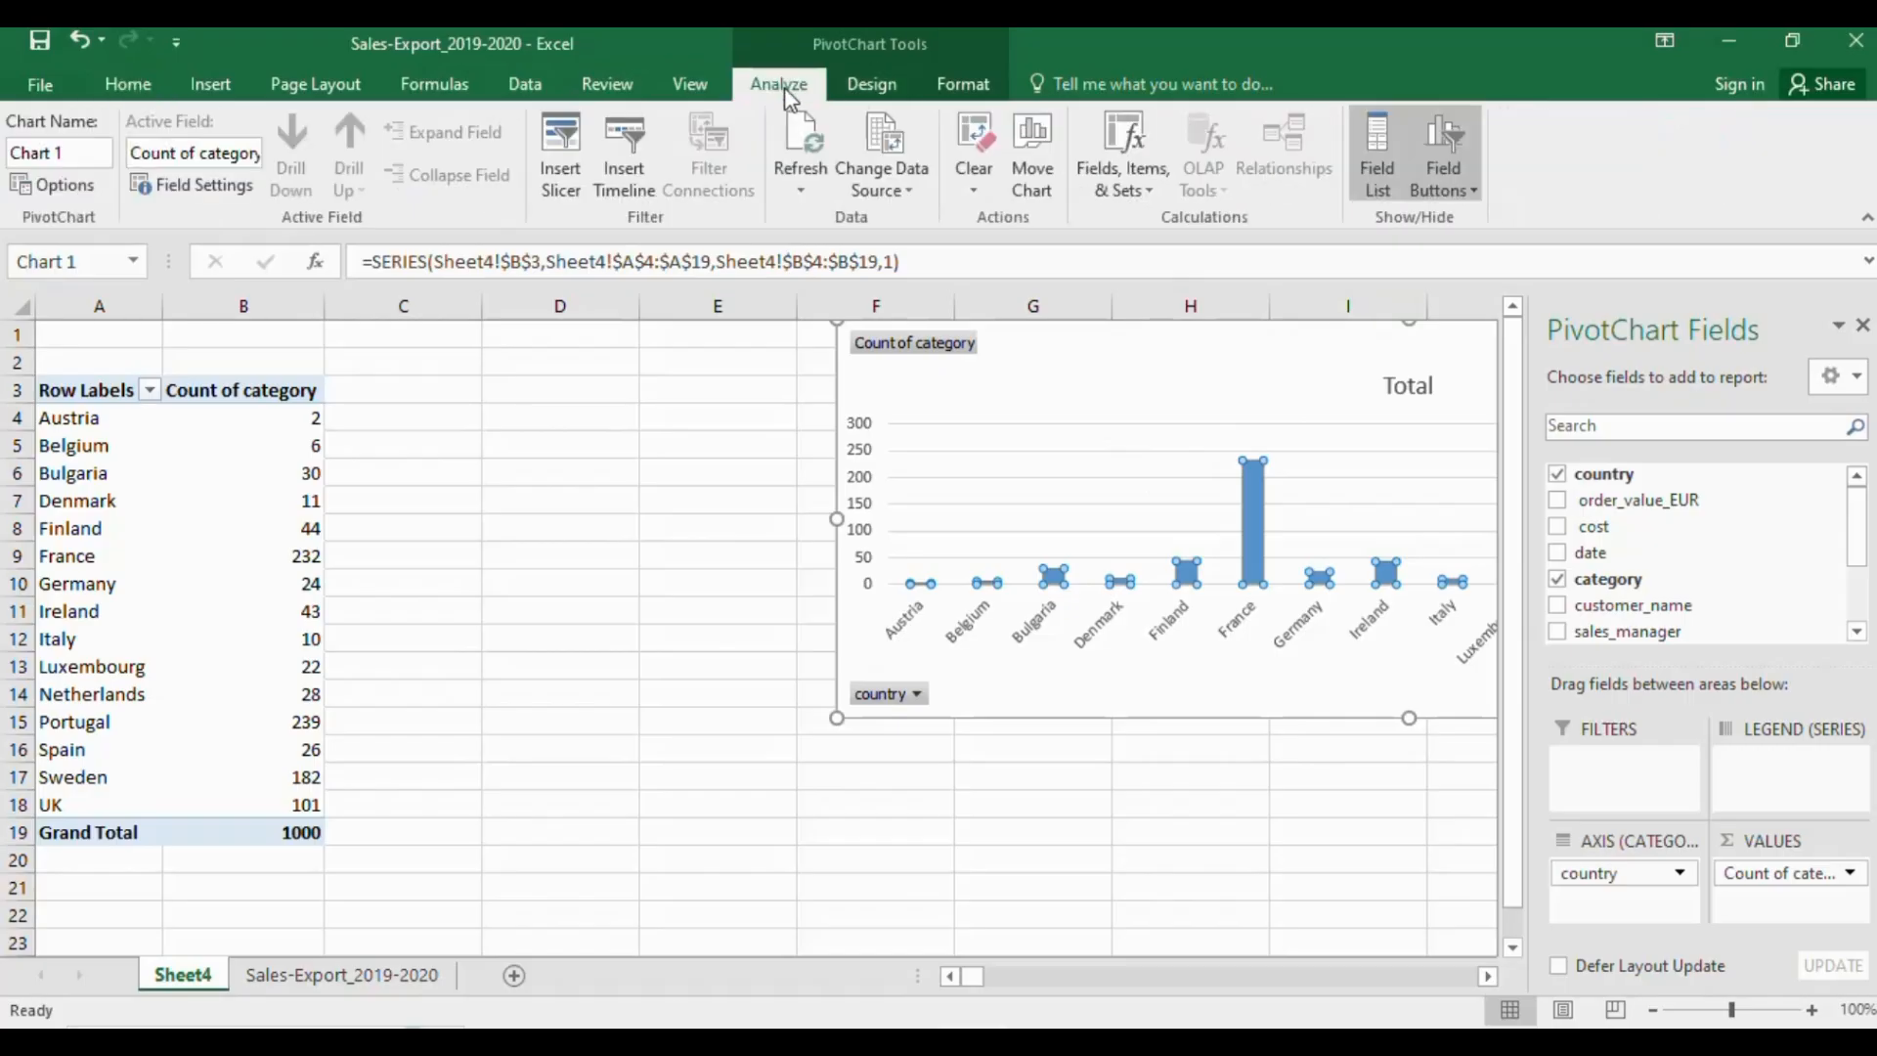
left_click(562, 142)
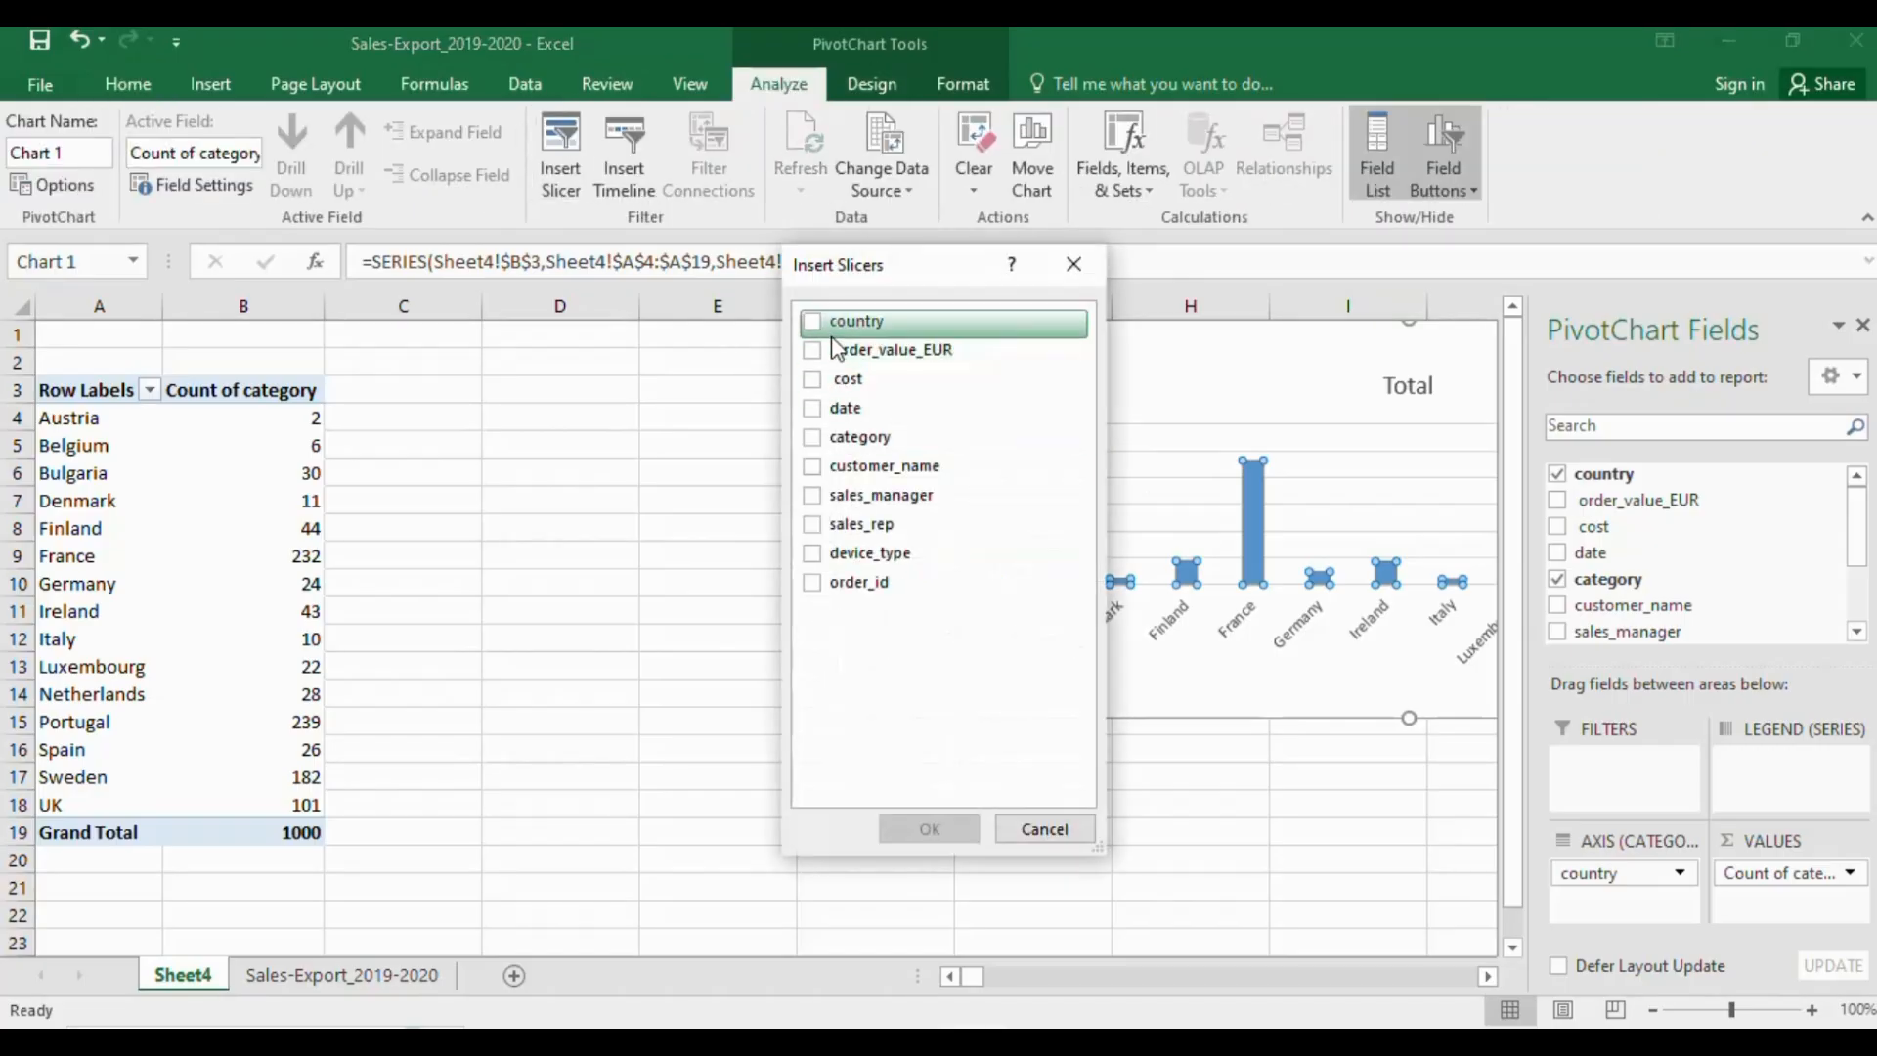
left_click(812, 322)
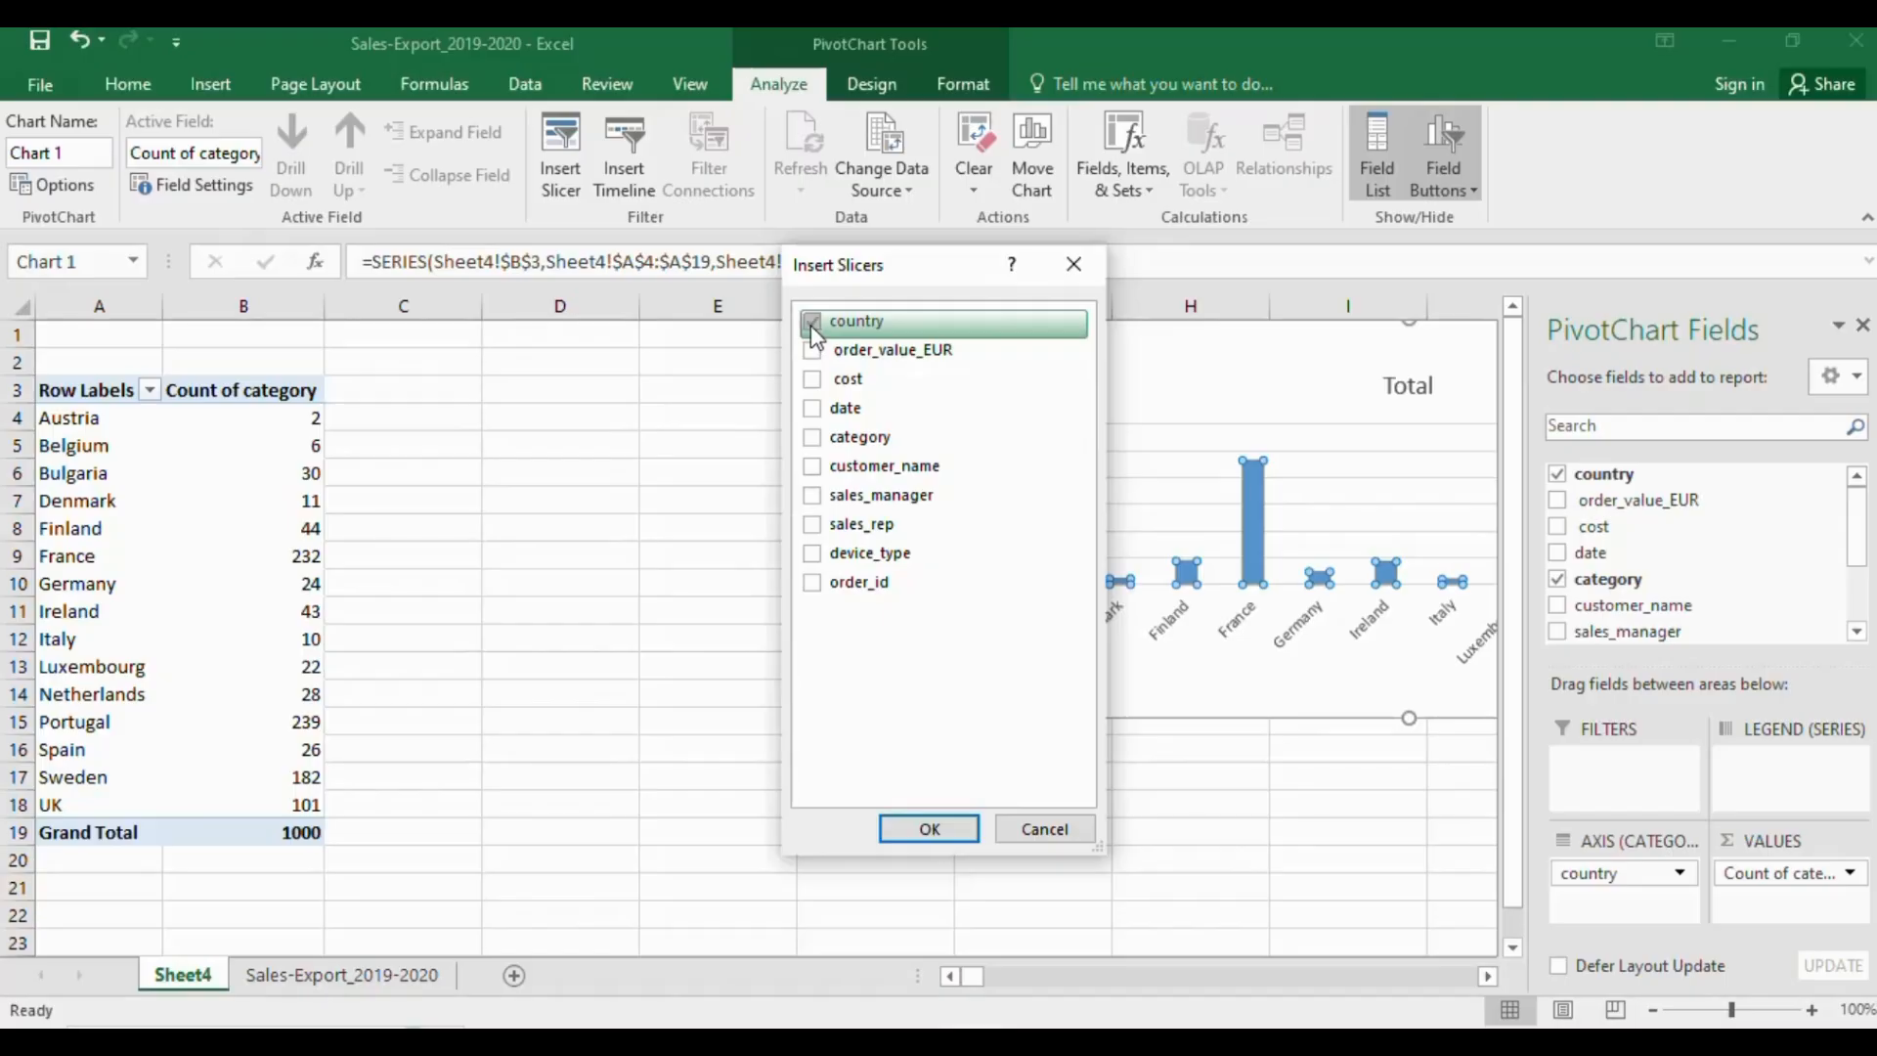
left_click(919, 831)
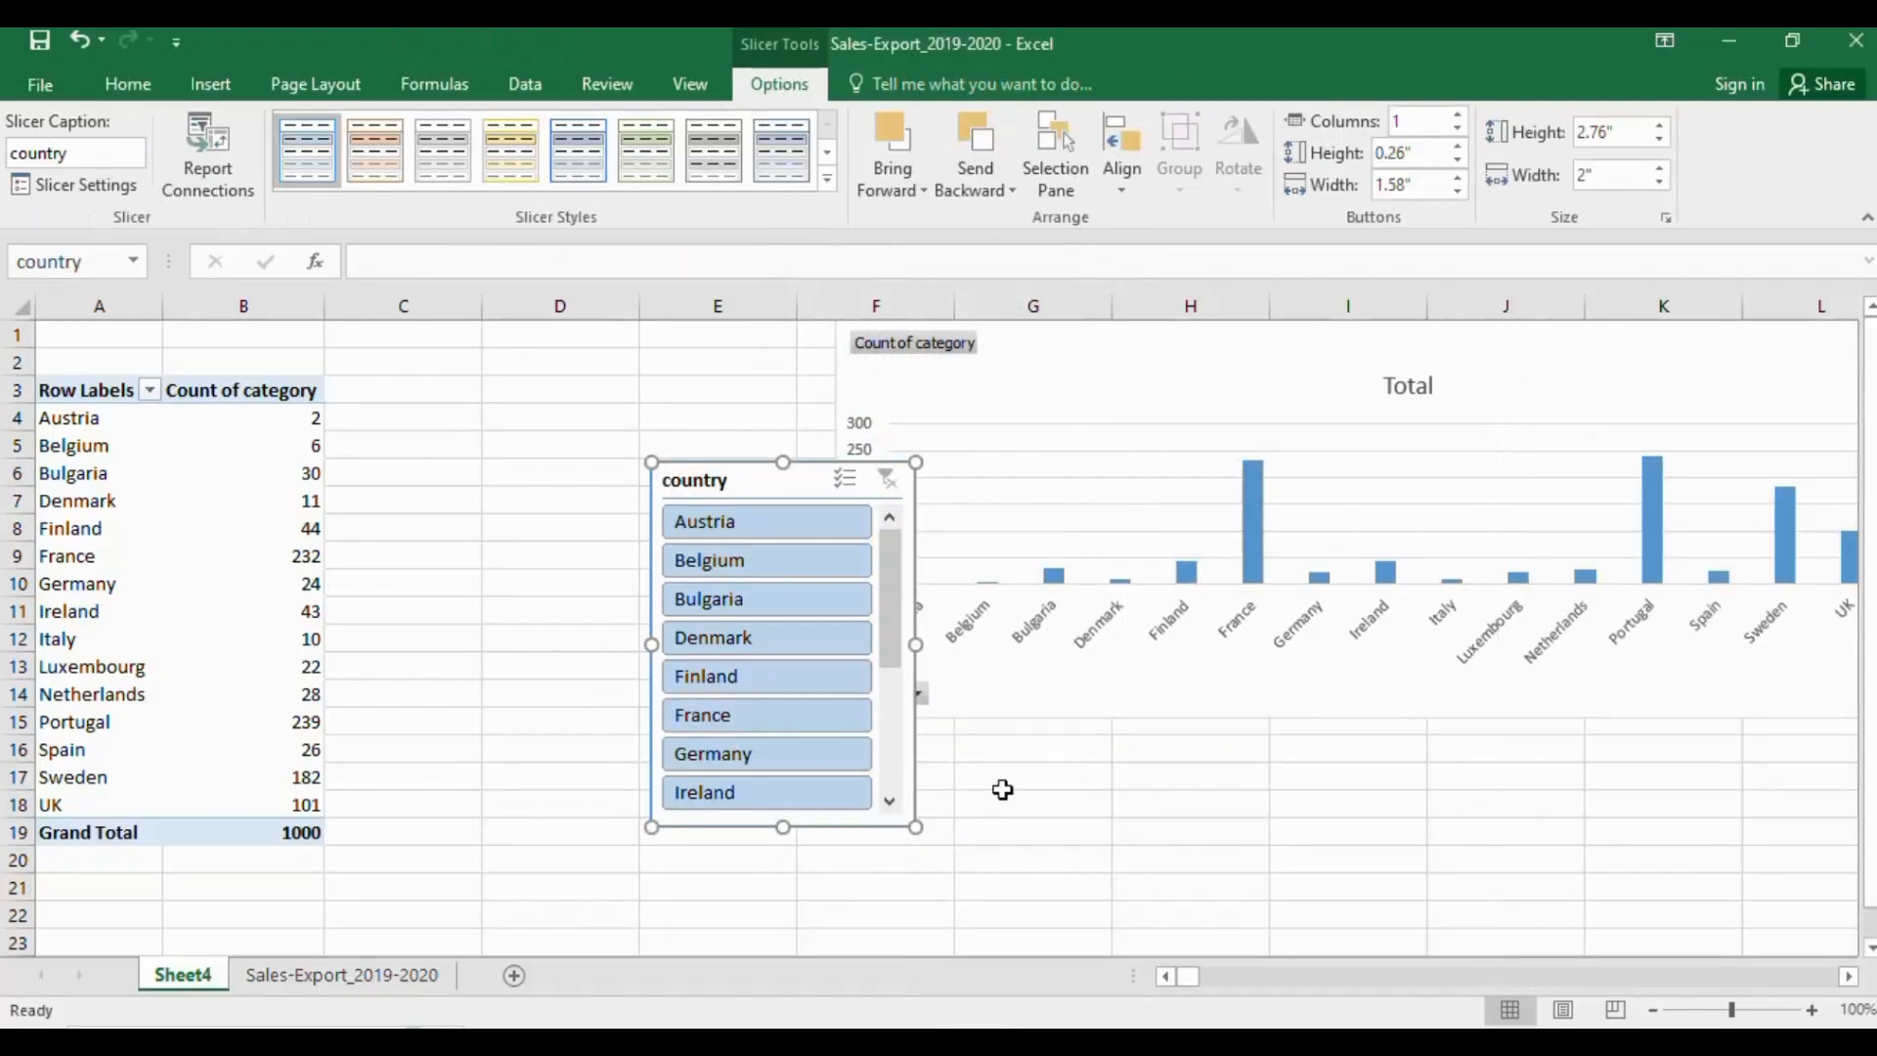
Filter the pivot table and chart by single countries with the slicer, trying Austria, Belgium, Bulgaria, Finland and Denmark
left_click(763, 528)
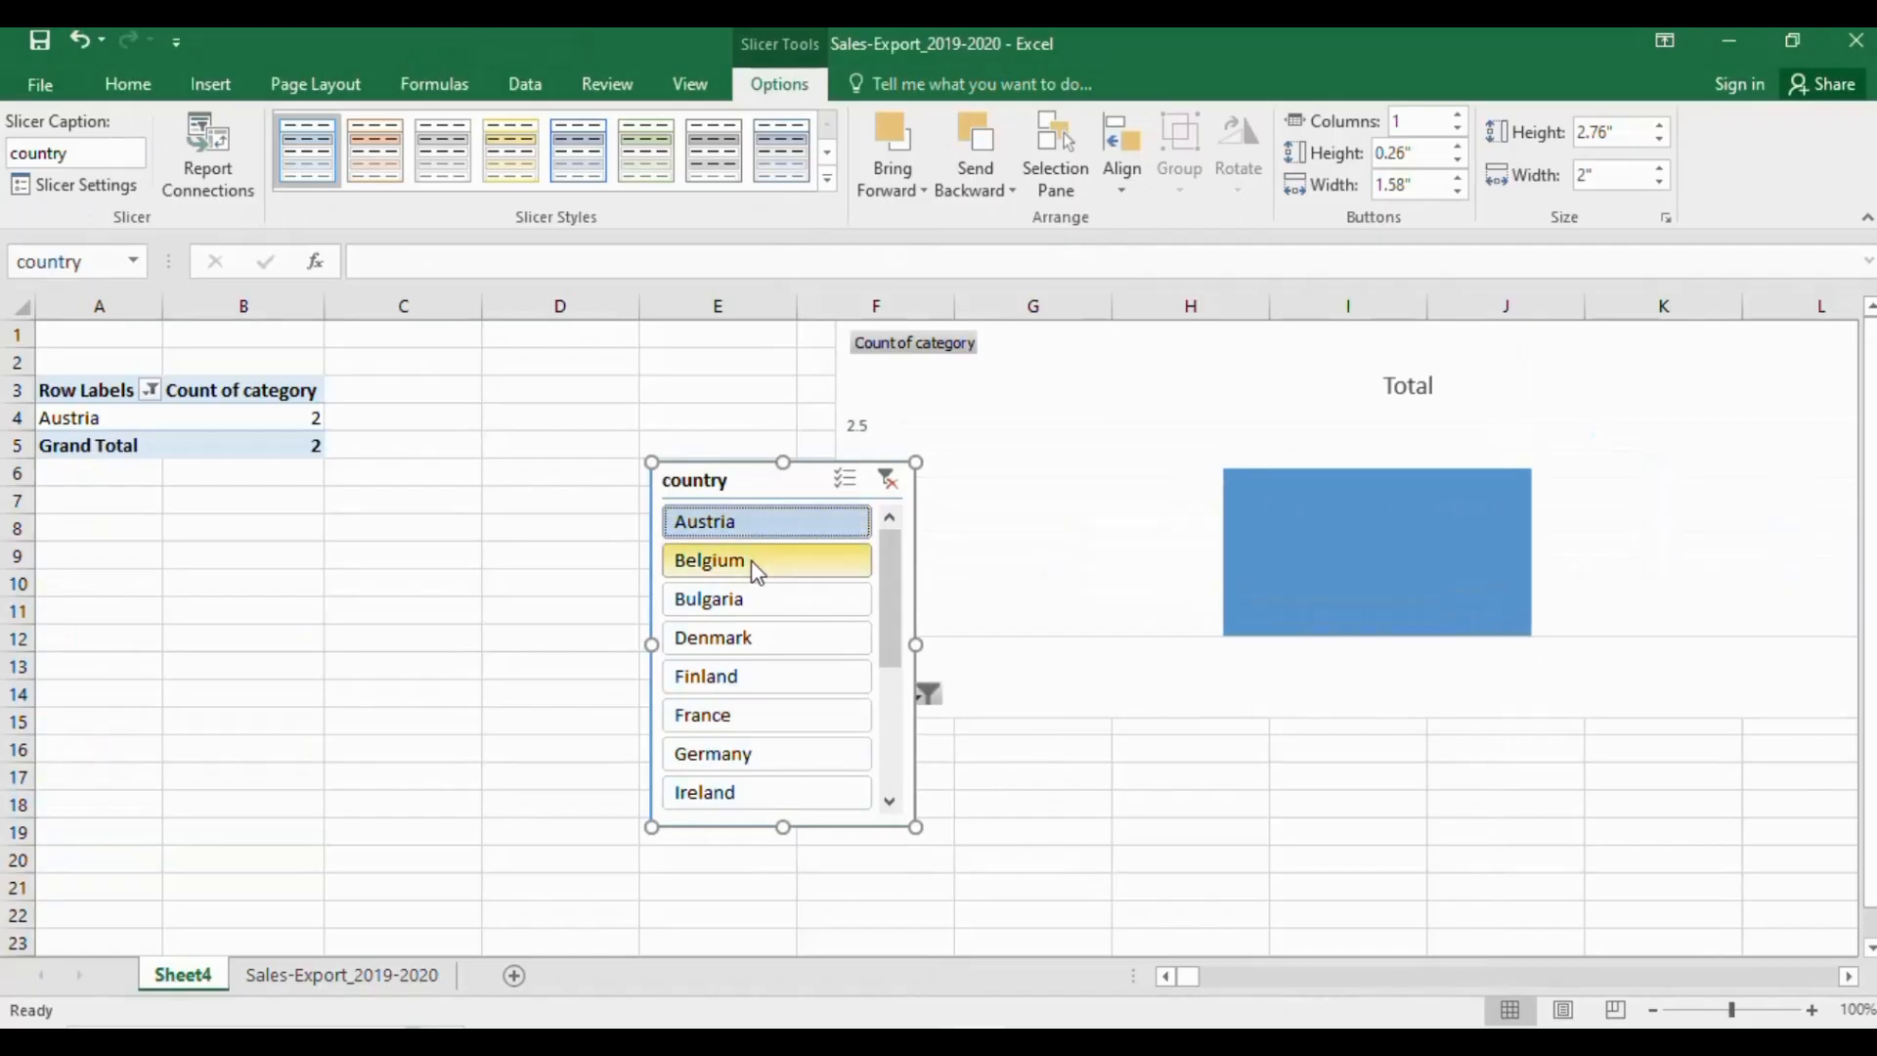
left_click(754, 563)
left_click(754, 640)
left_click(754, 599)
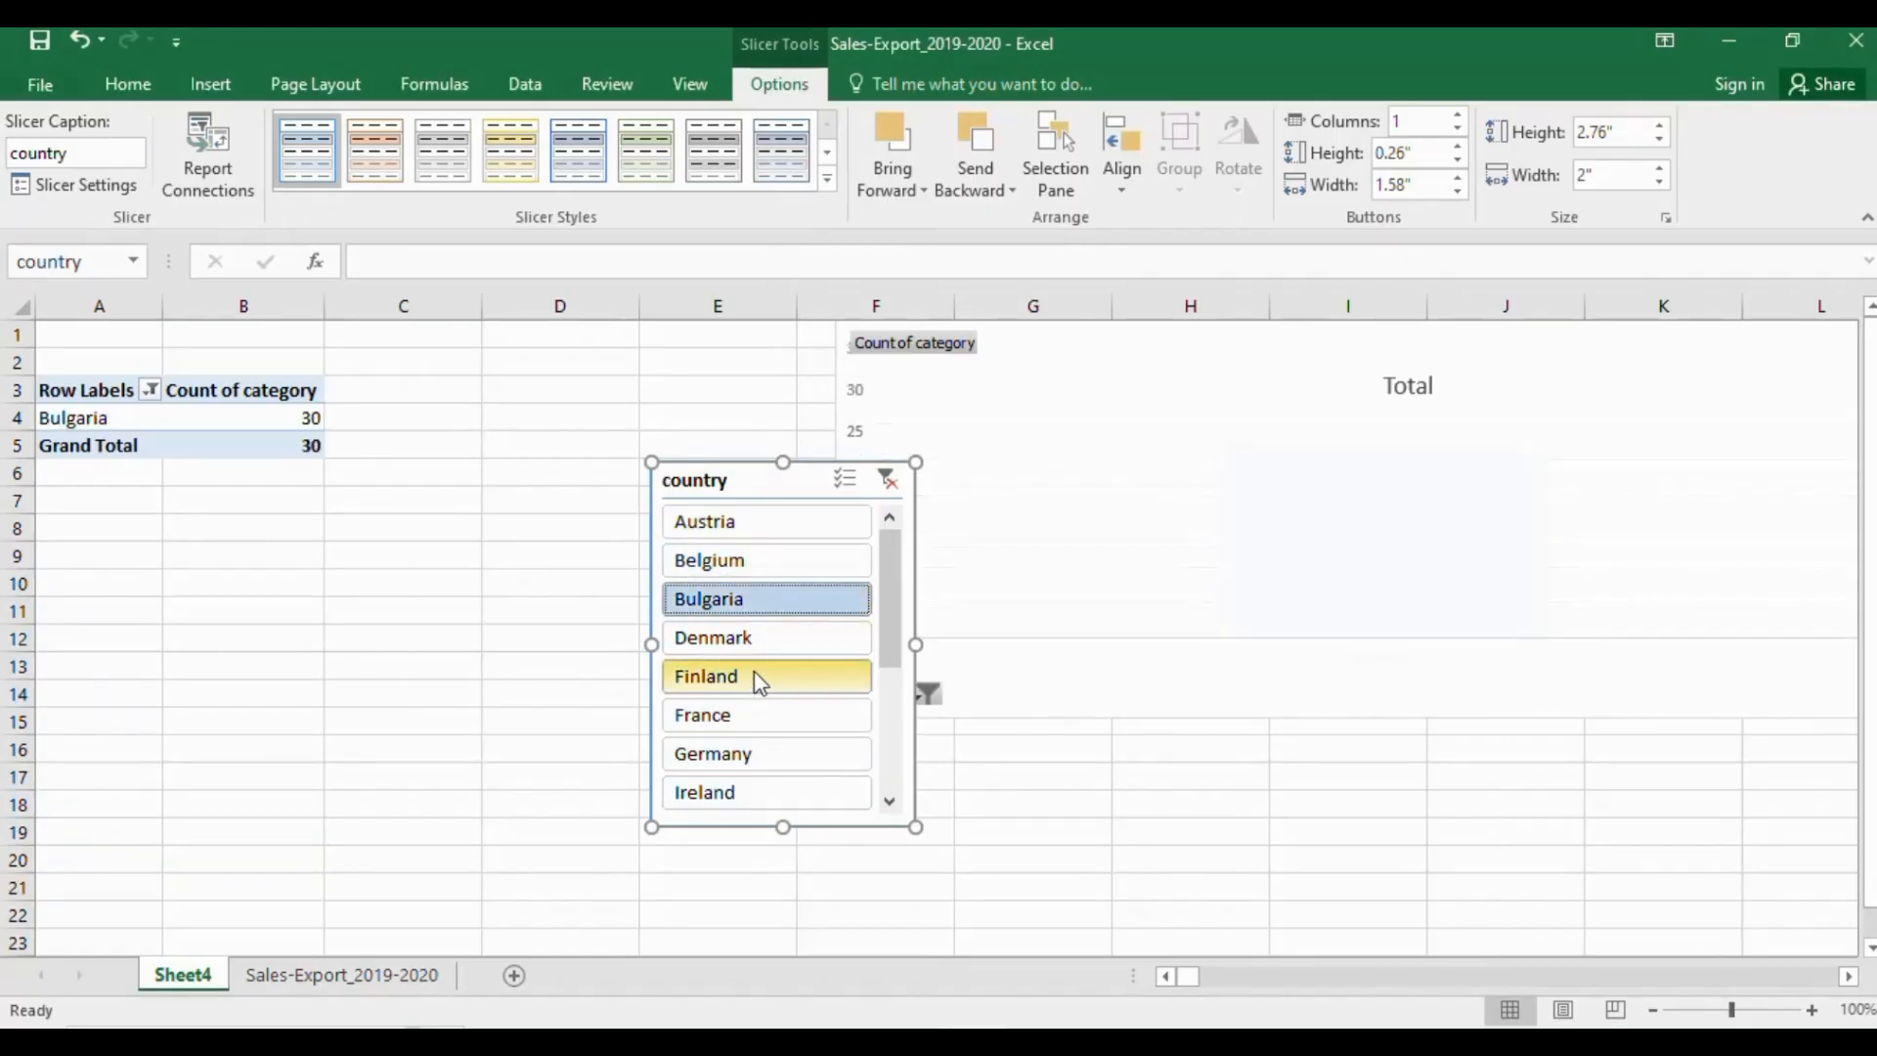
left_click(754, 677)
left_click(754, 636)
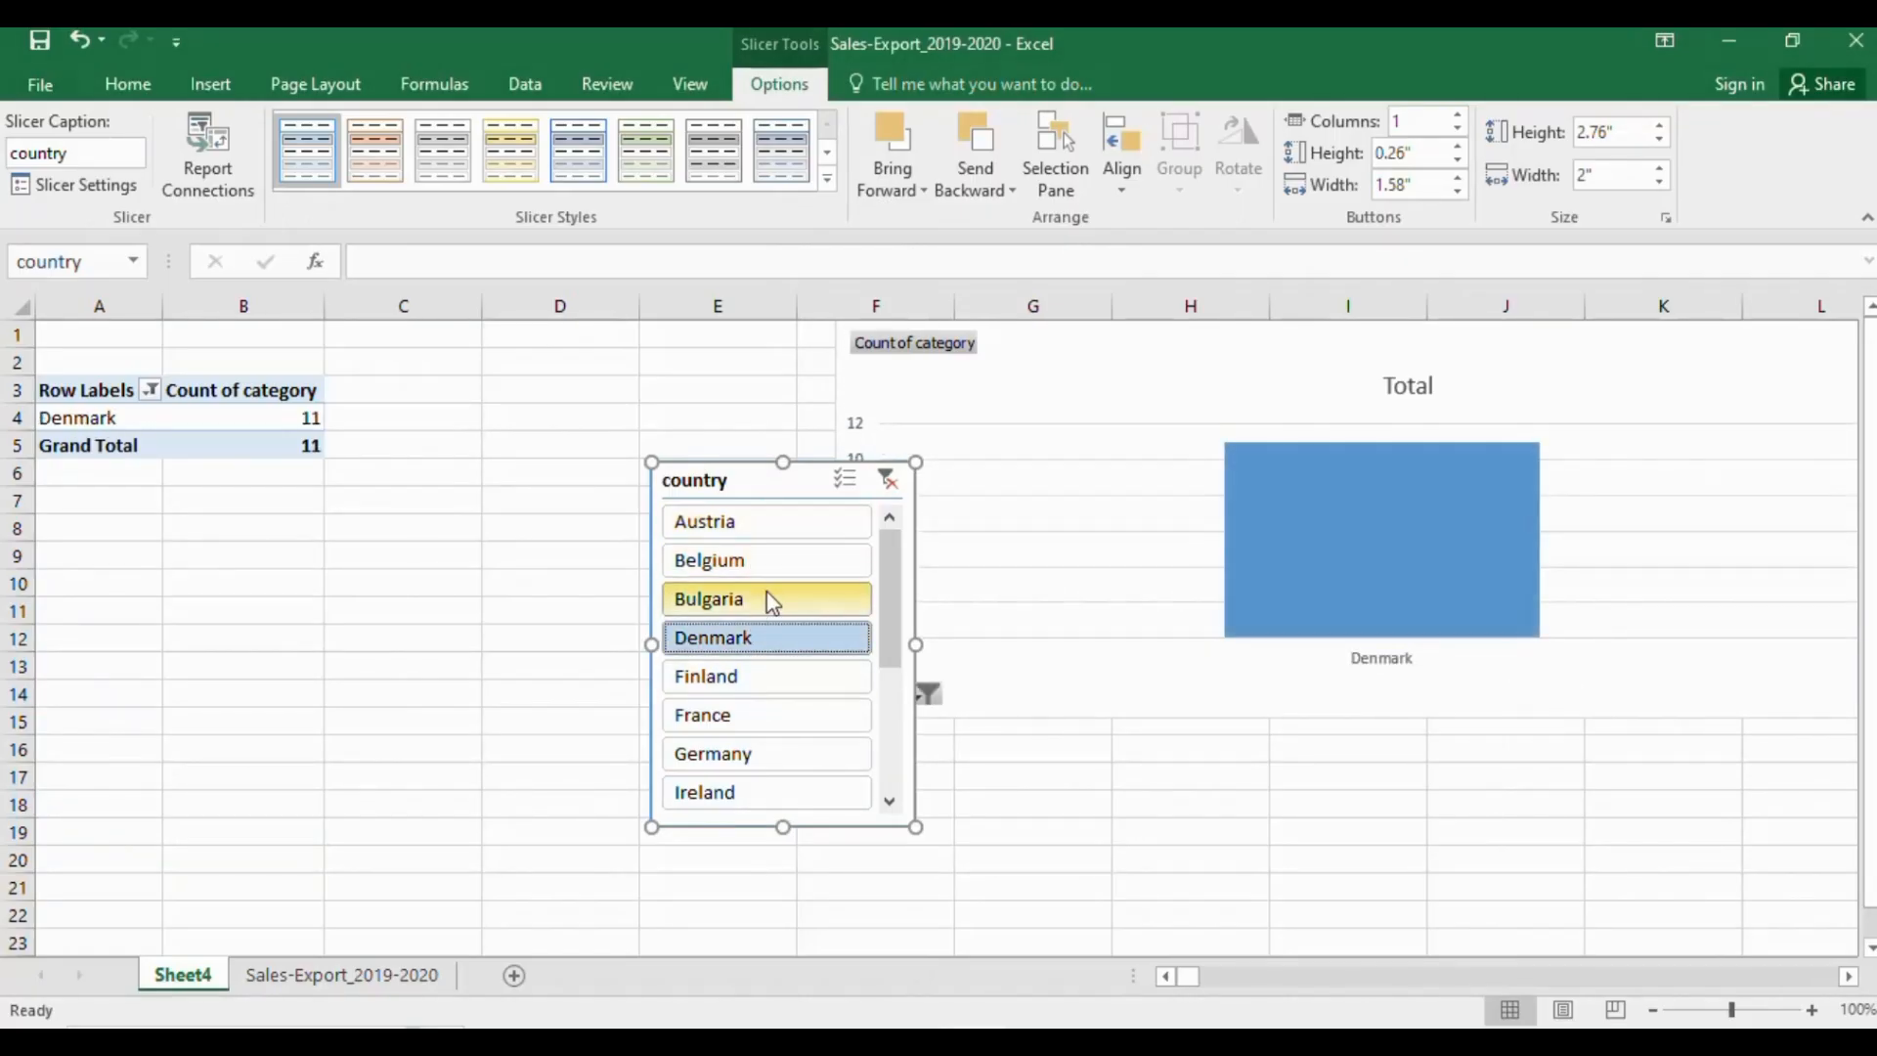
Try slicer selections of Austria through Ireland, Bulgaria alone, and Denmark through France, and clear the country filter
left_click(790, 528)
left_click(766, 787, "shift")
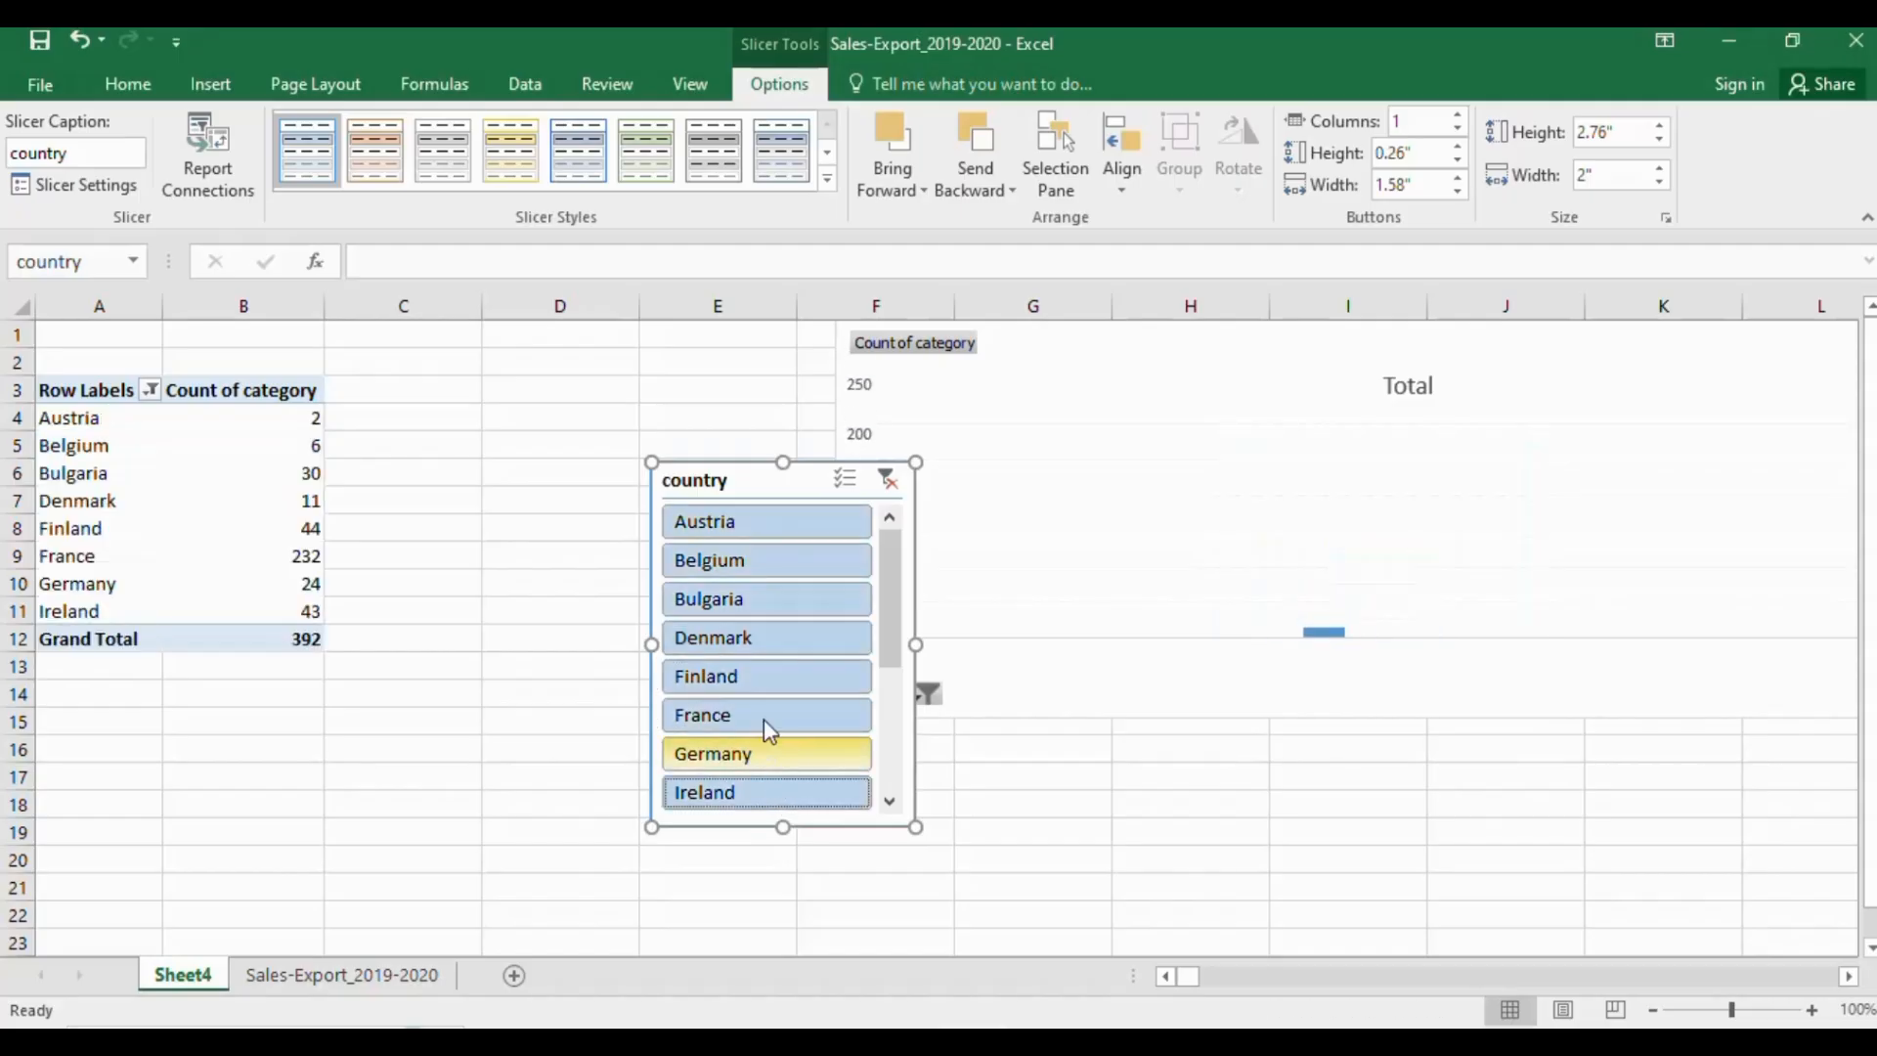
left_click(770, 598)
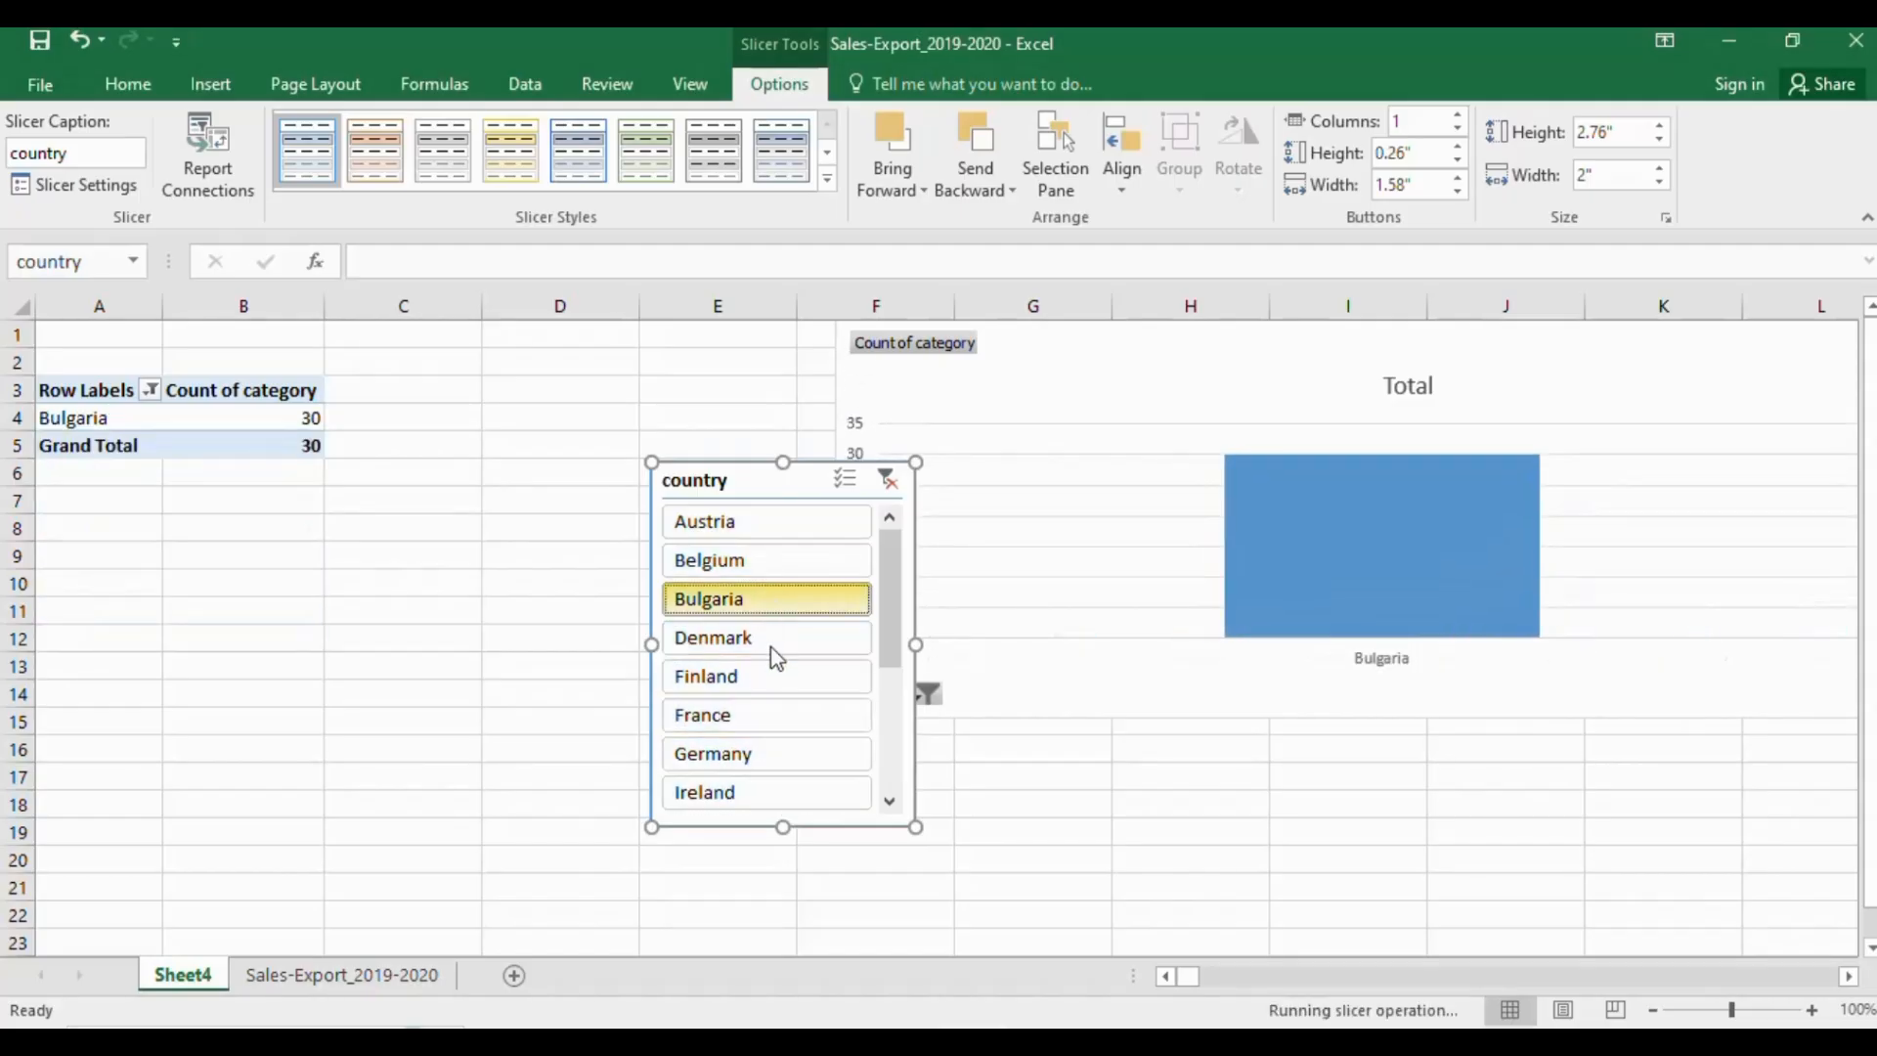
left_click_drag(766, 618, 763, 768)
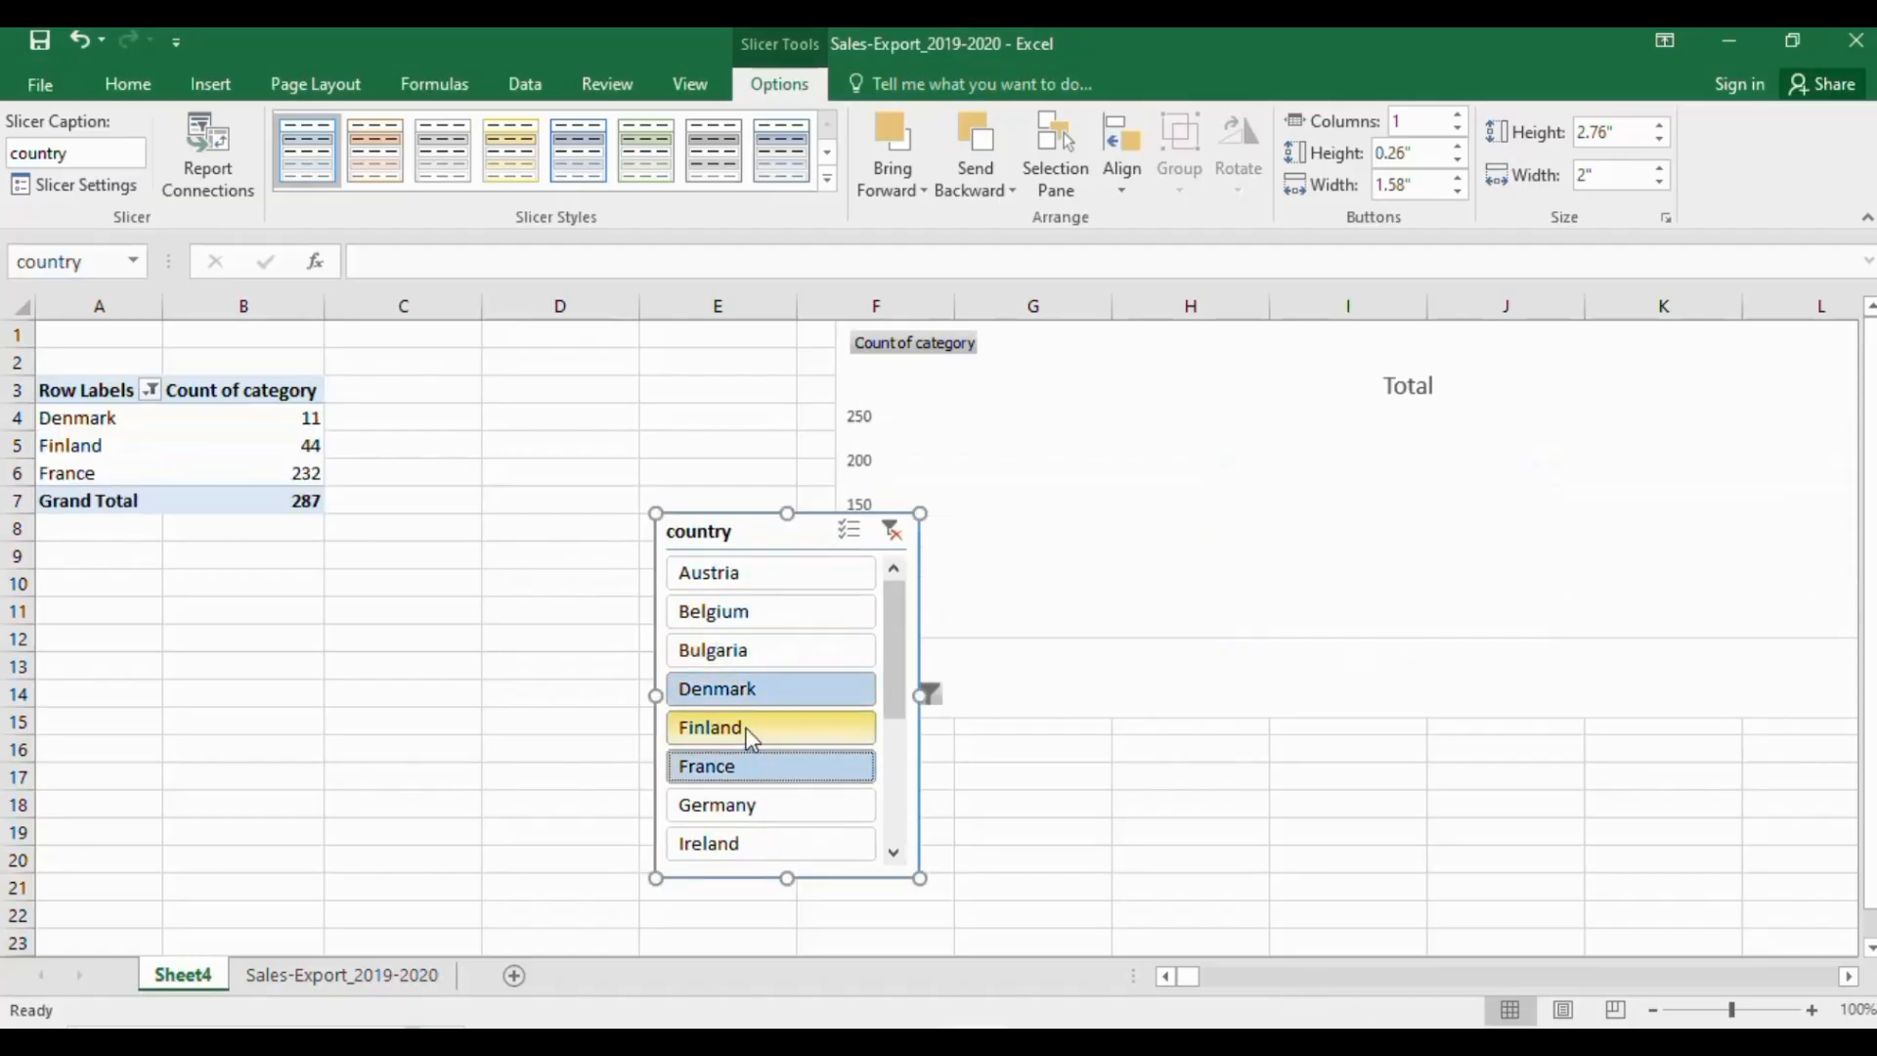
left_click(894, 534)
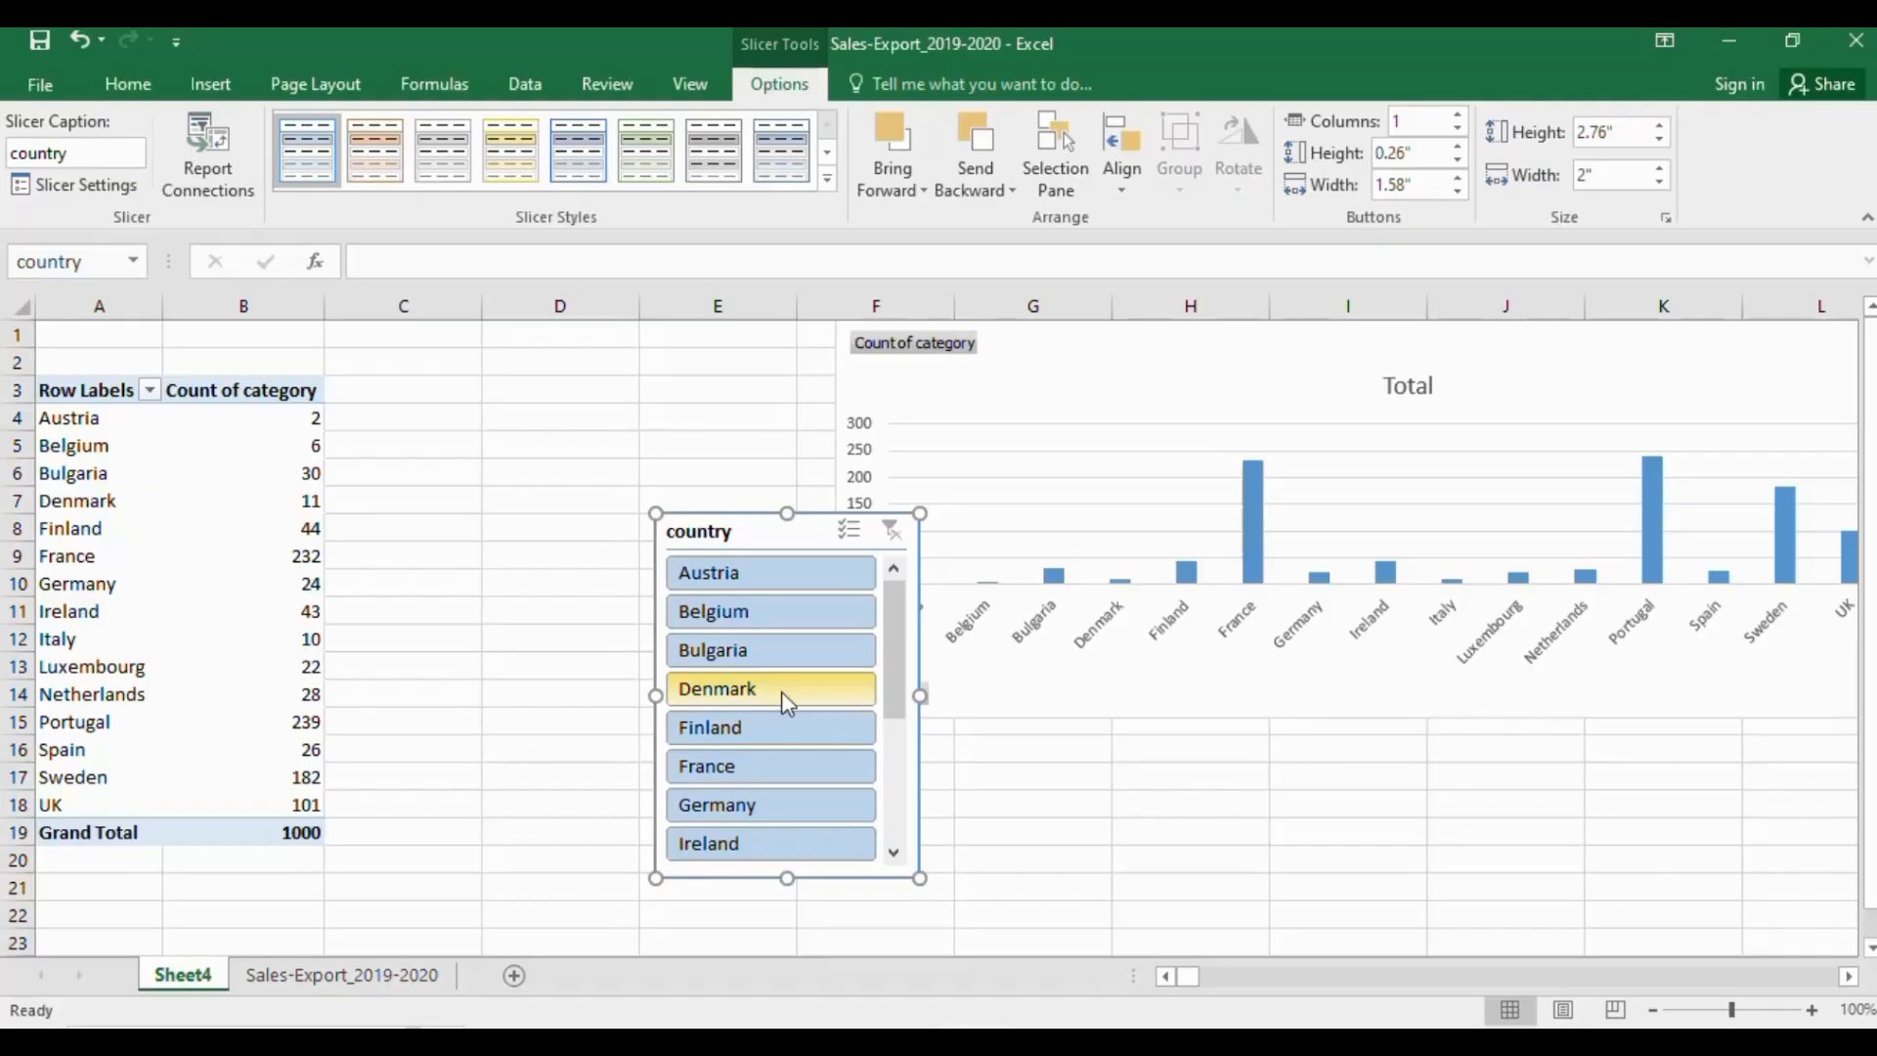
Filter by France, Finland and Denmark individually and by Bulgaria through Finland in the slicer, and clear the filter
left_click(767, 762)
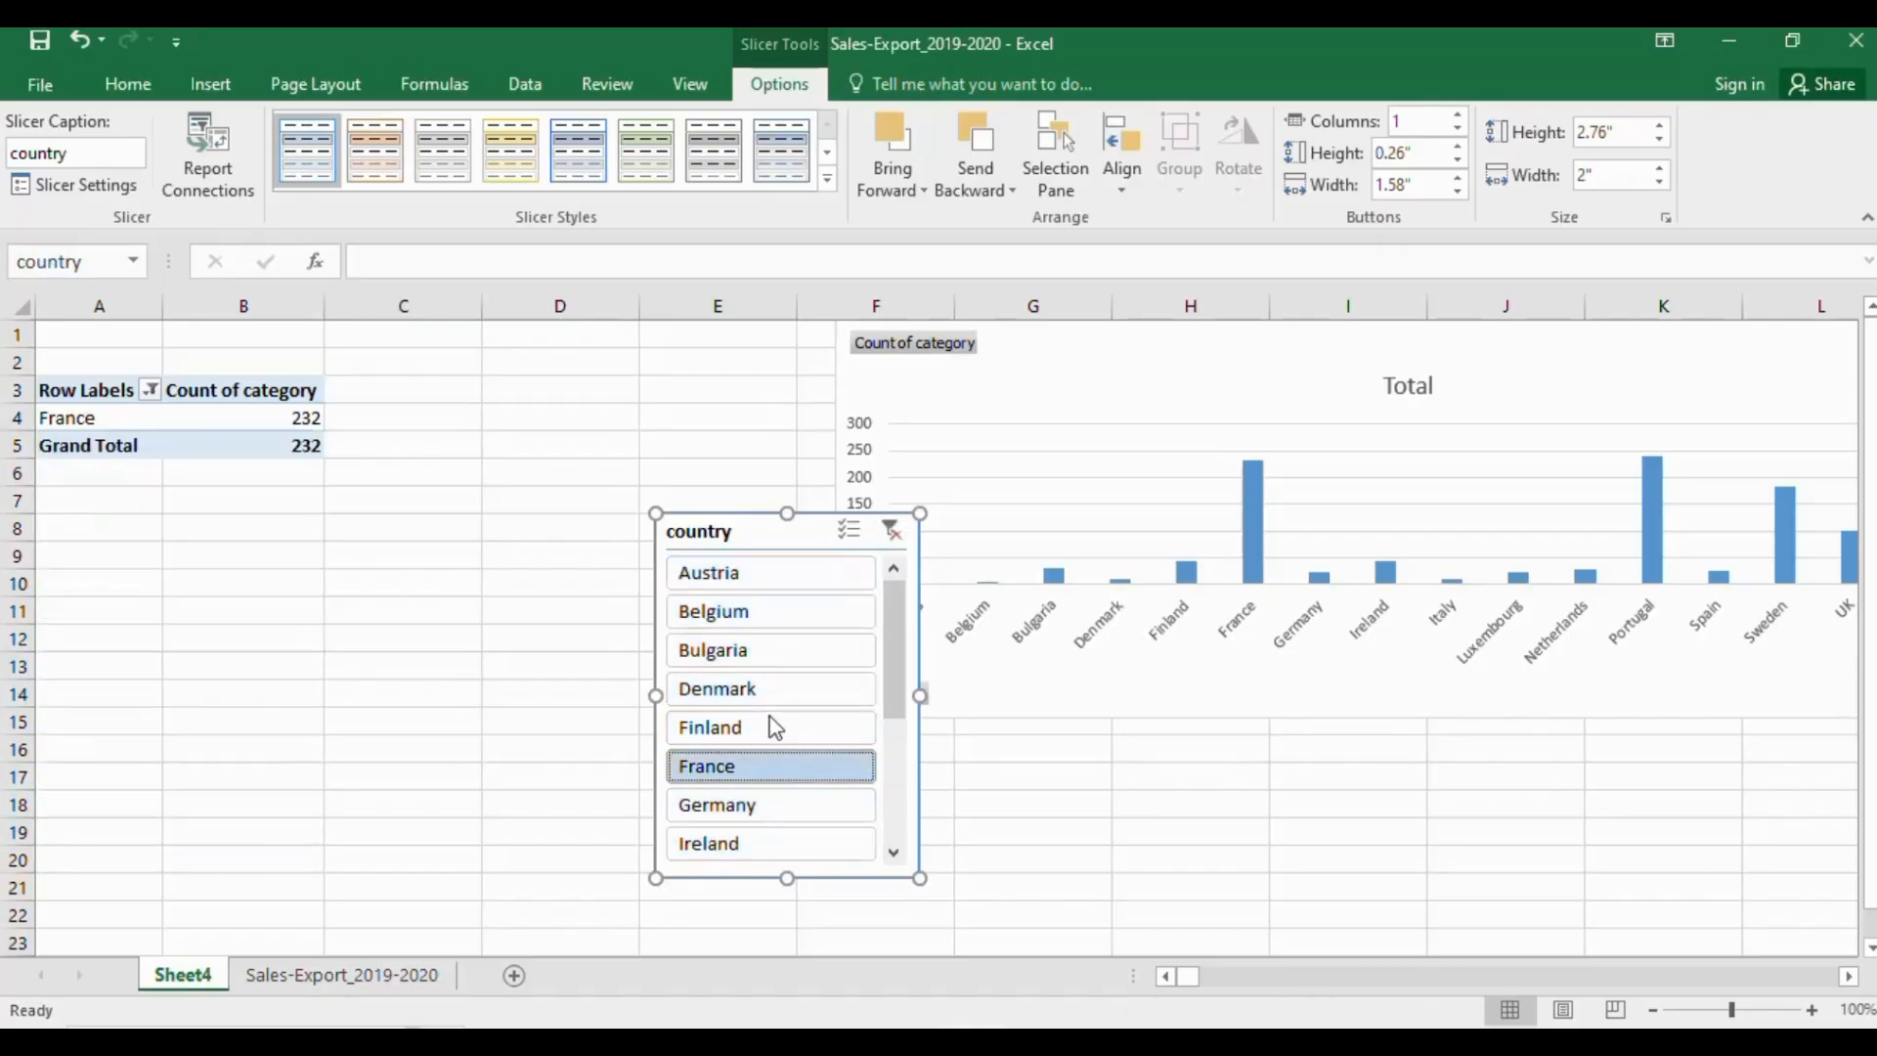
left_click(753, 729)
left_click(764, 687)
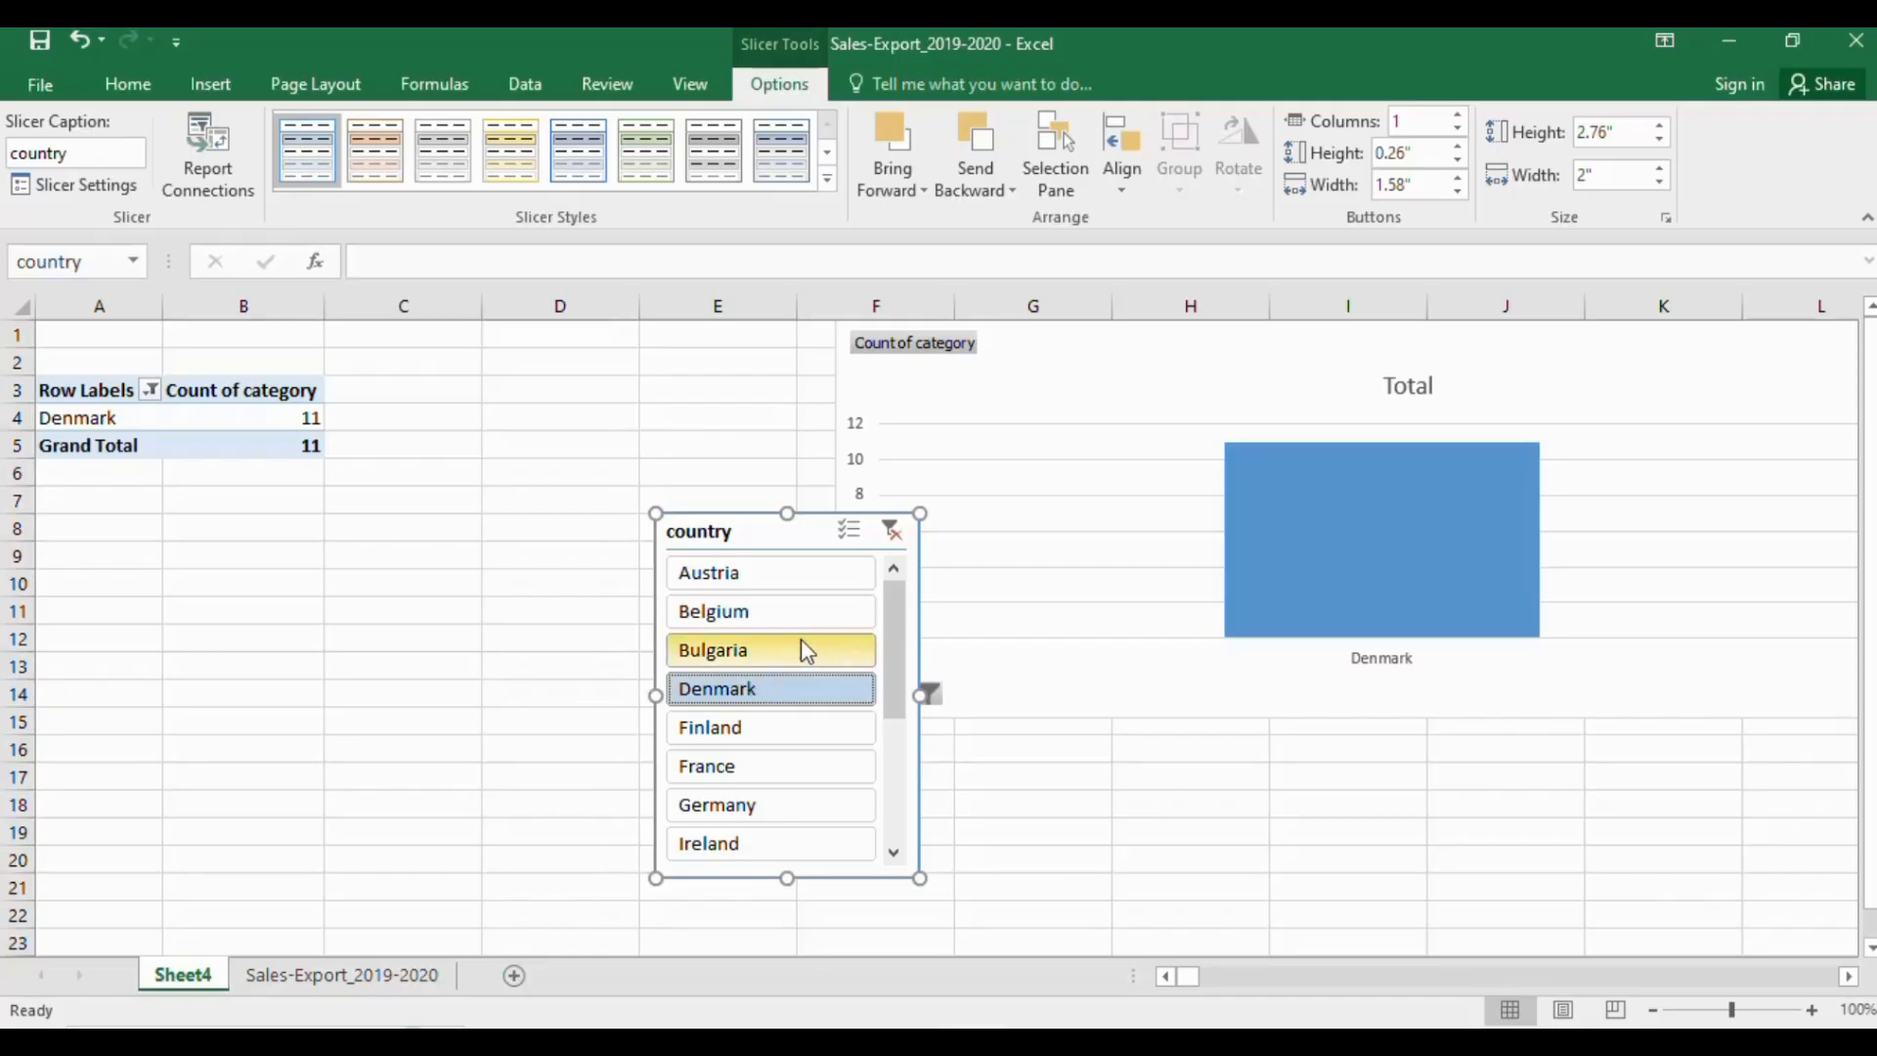
left_click_drag(802, 641, 781, 747)
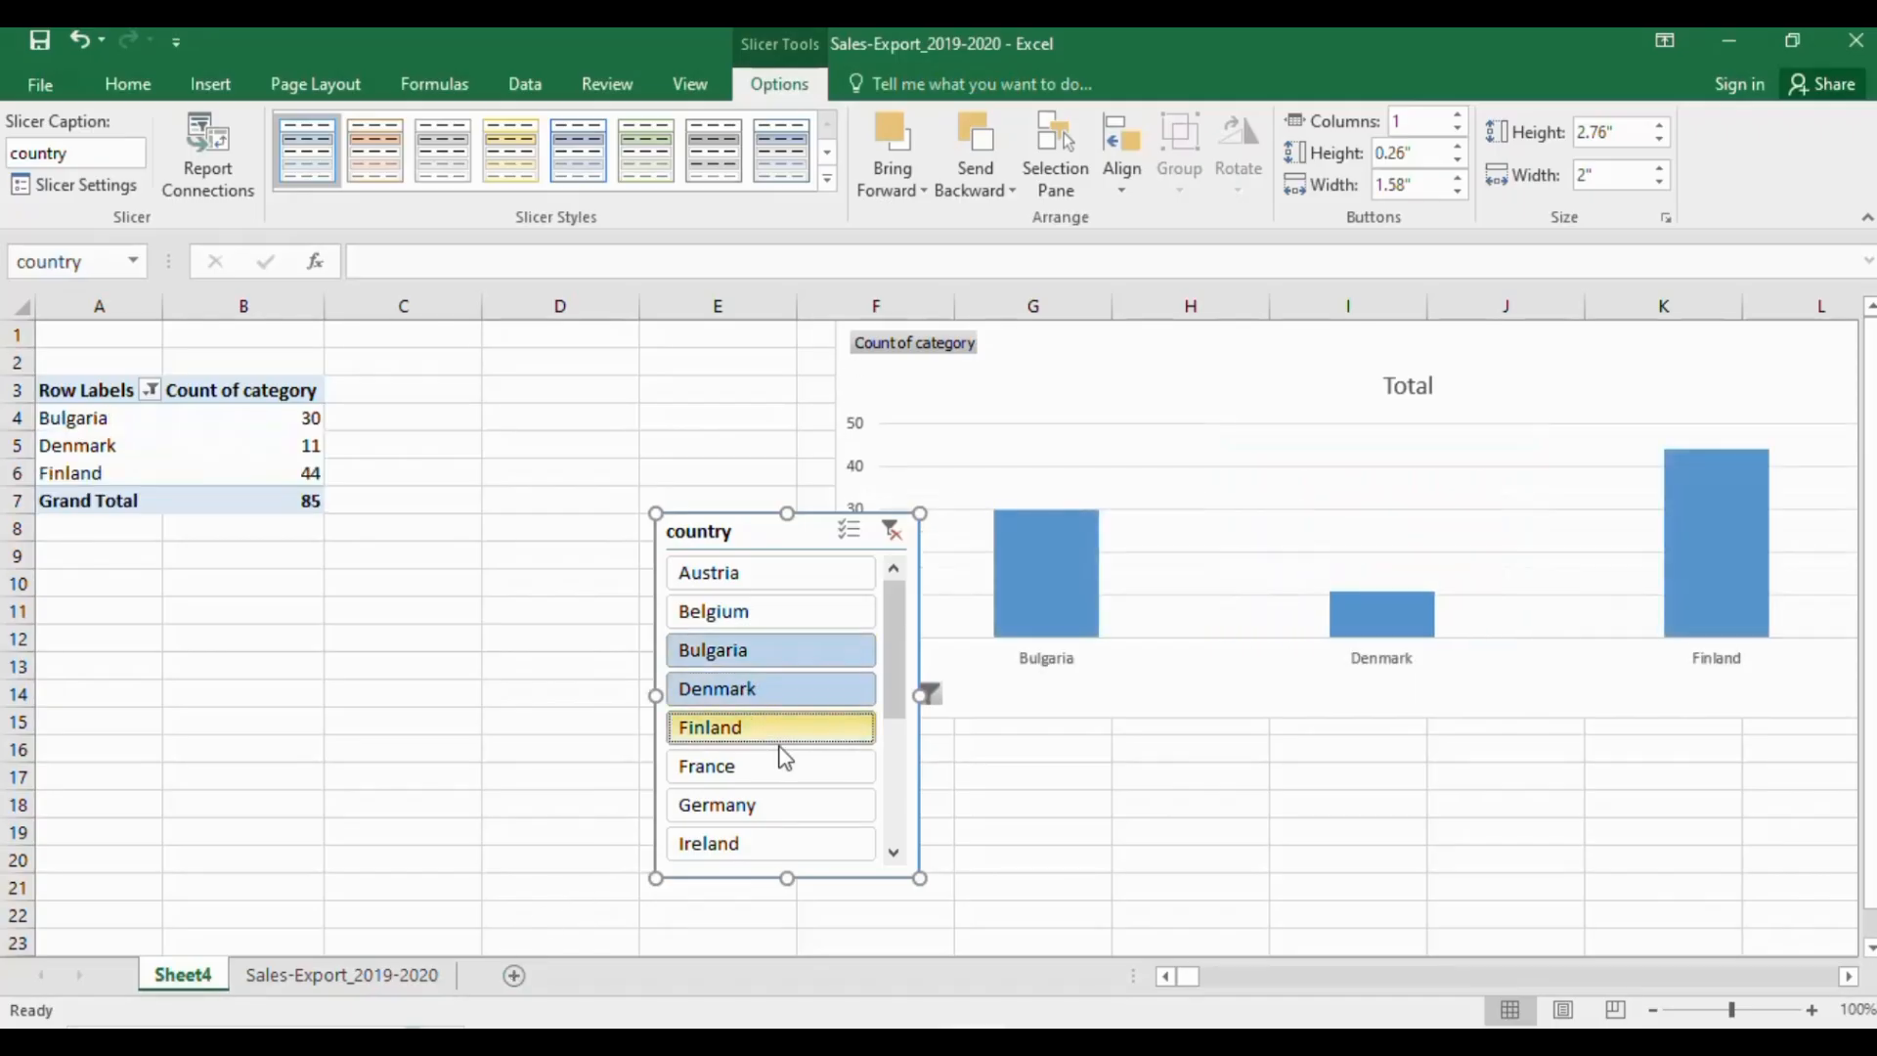
left_click(890, 533)
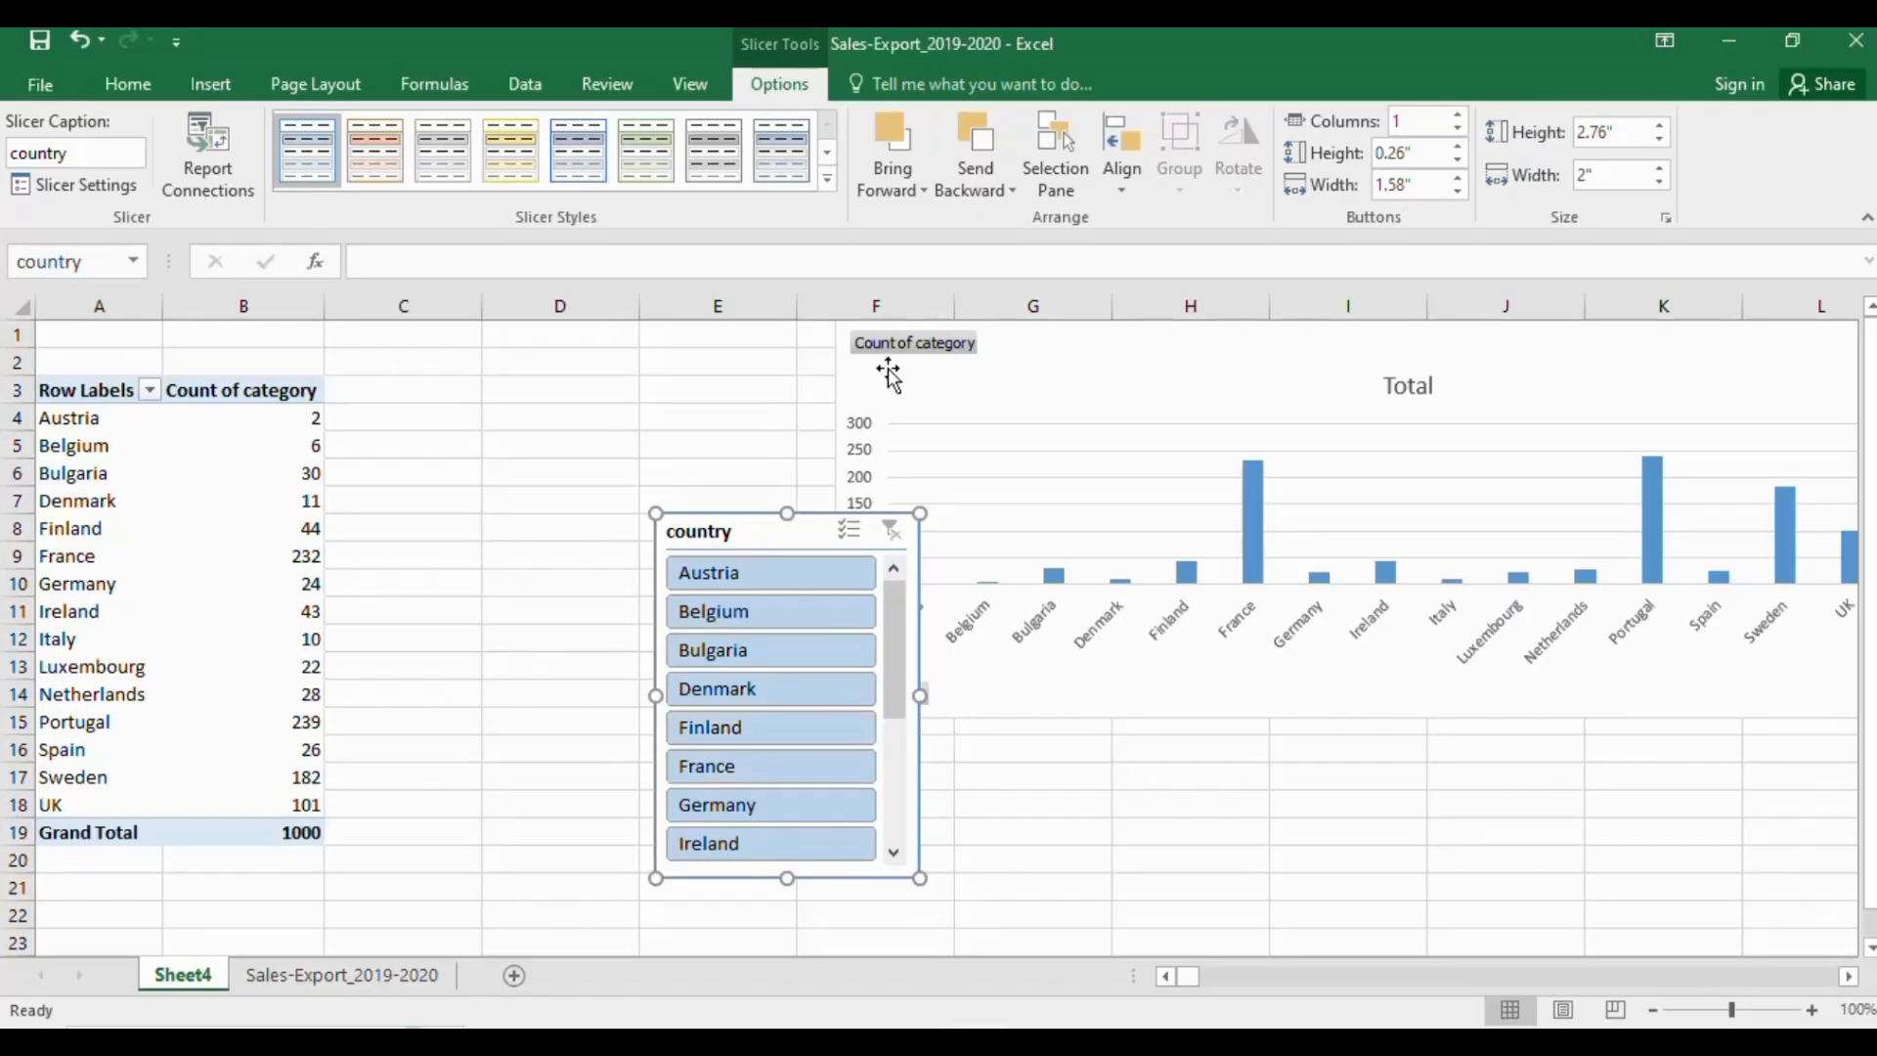
Deselect the slicer and switch to the browser with the Kaggle sales data dataset page
left_click(1064, 915)
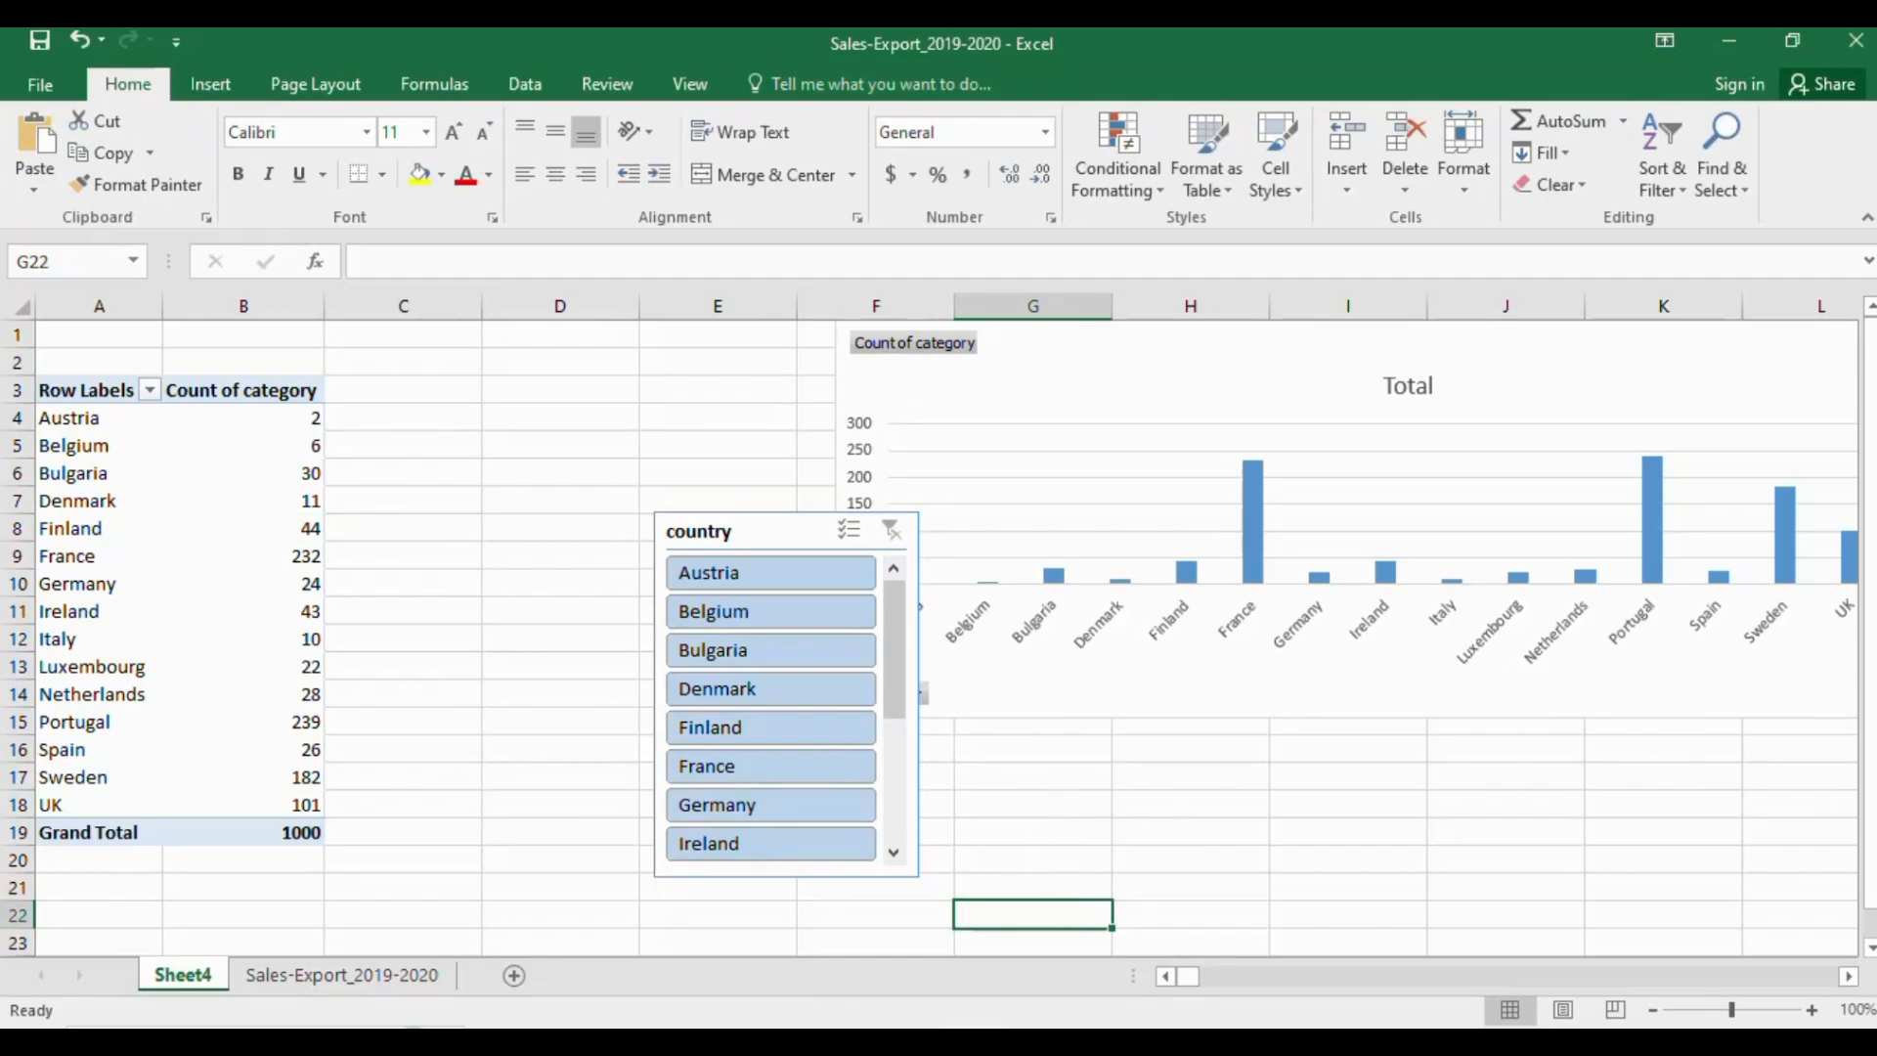
left_click(763, 1042)
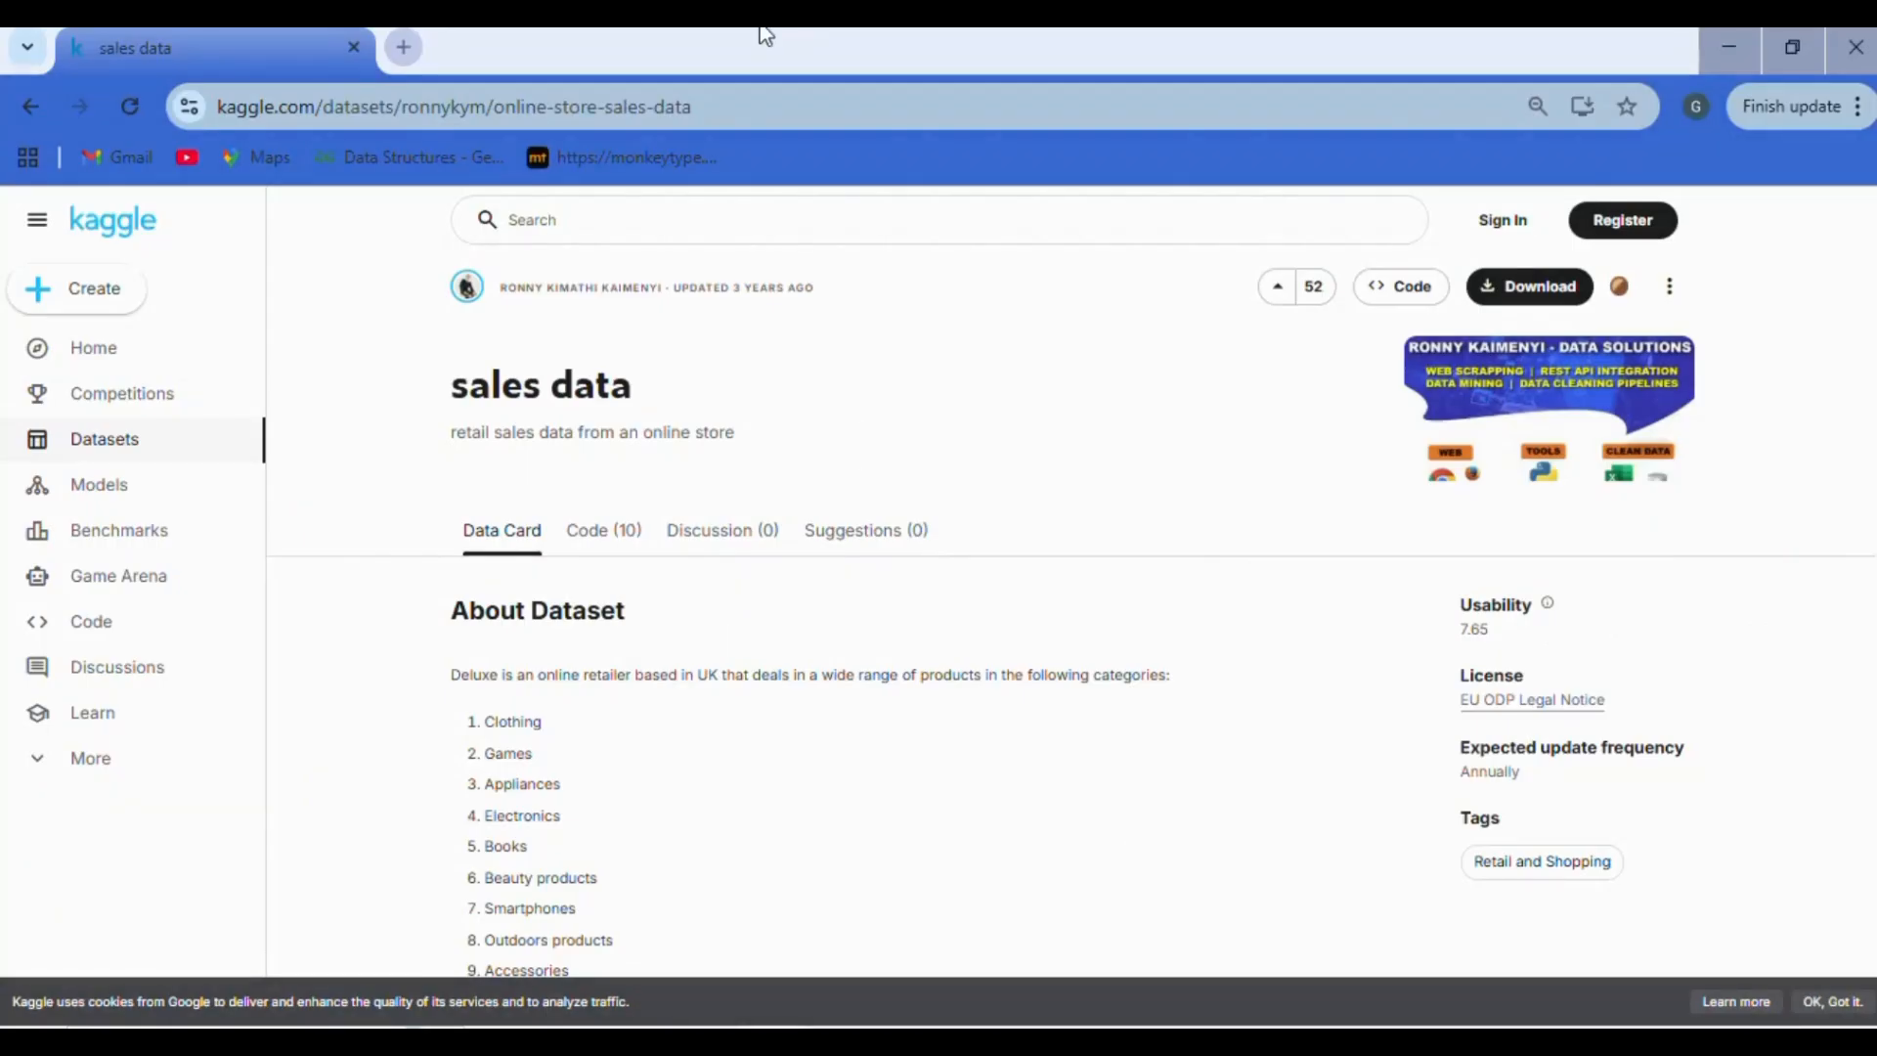
Look at the Kaggle search page and return to the sales data dataset page
left_click(686, 233)
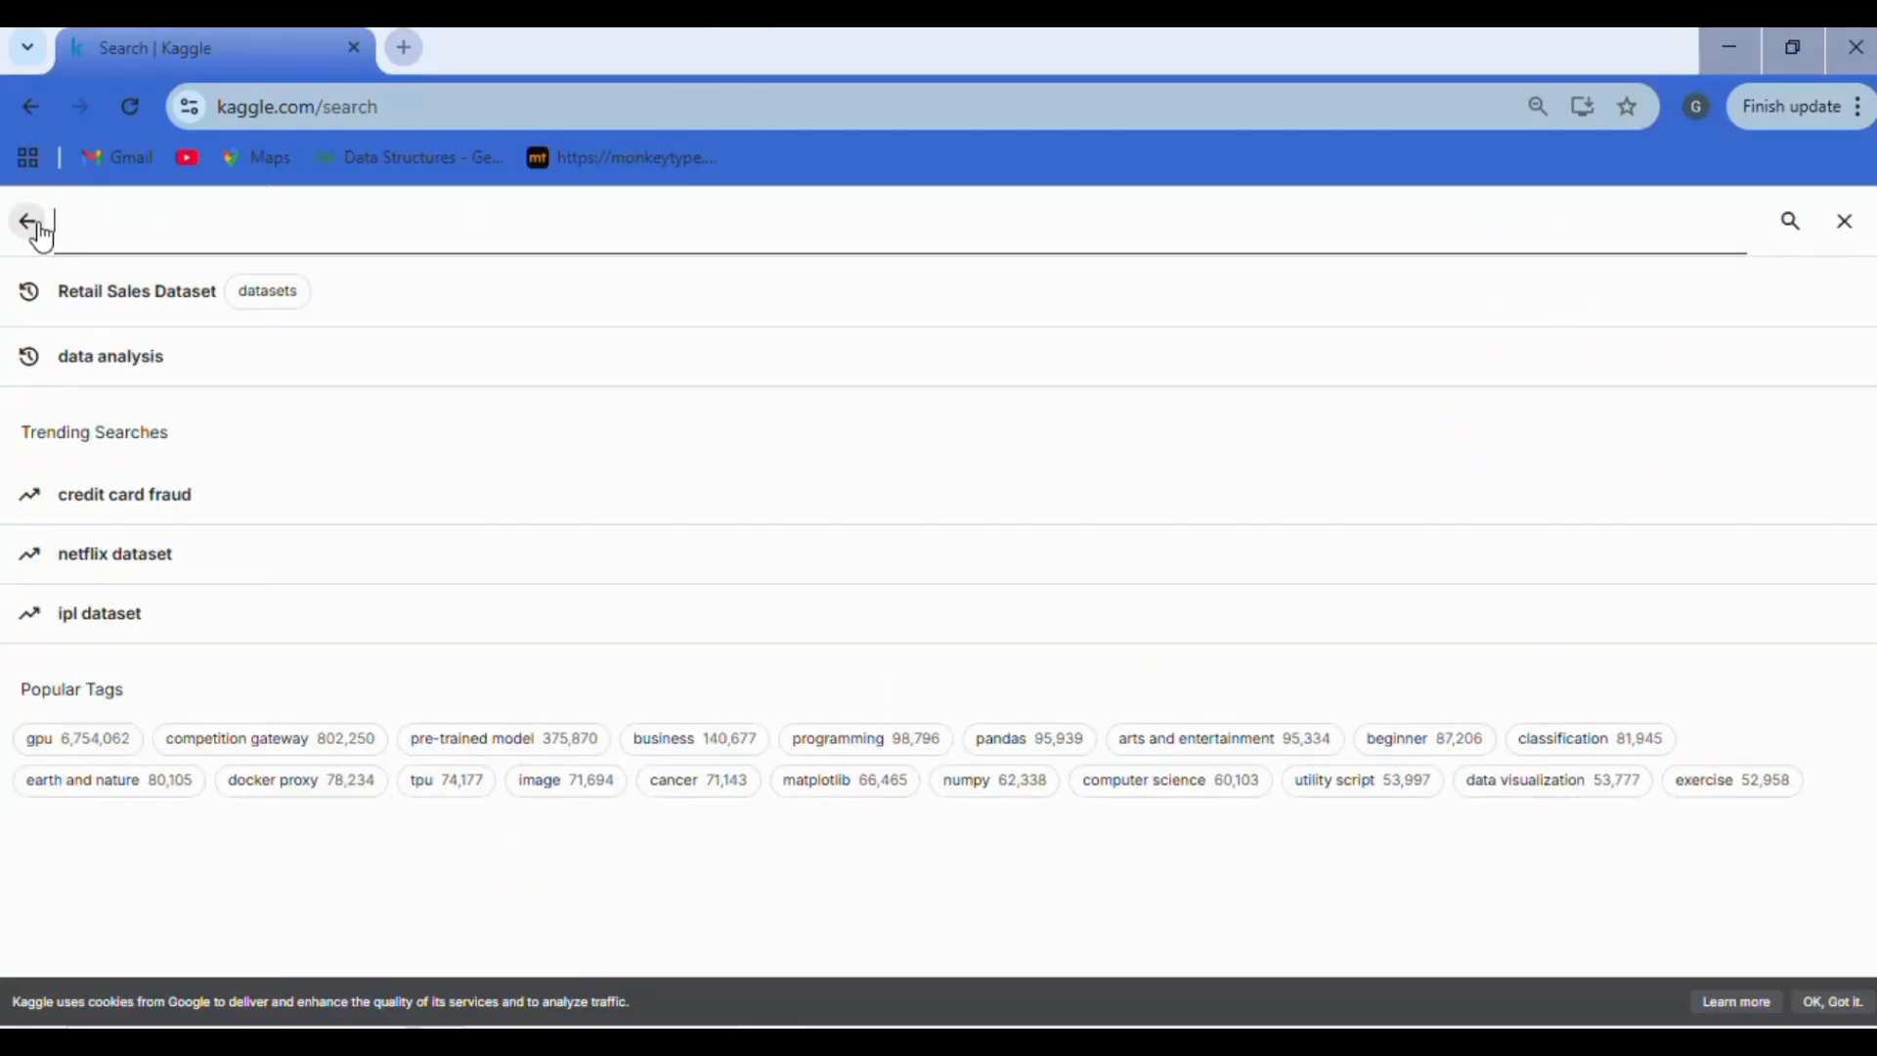
left_click(30, 223)
left_click(36, 229)
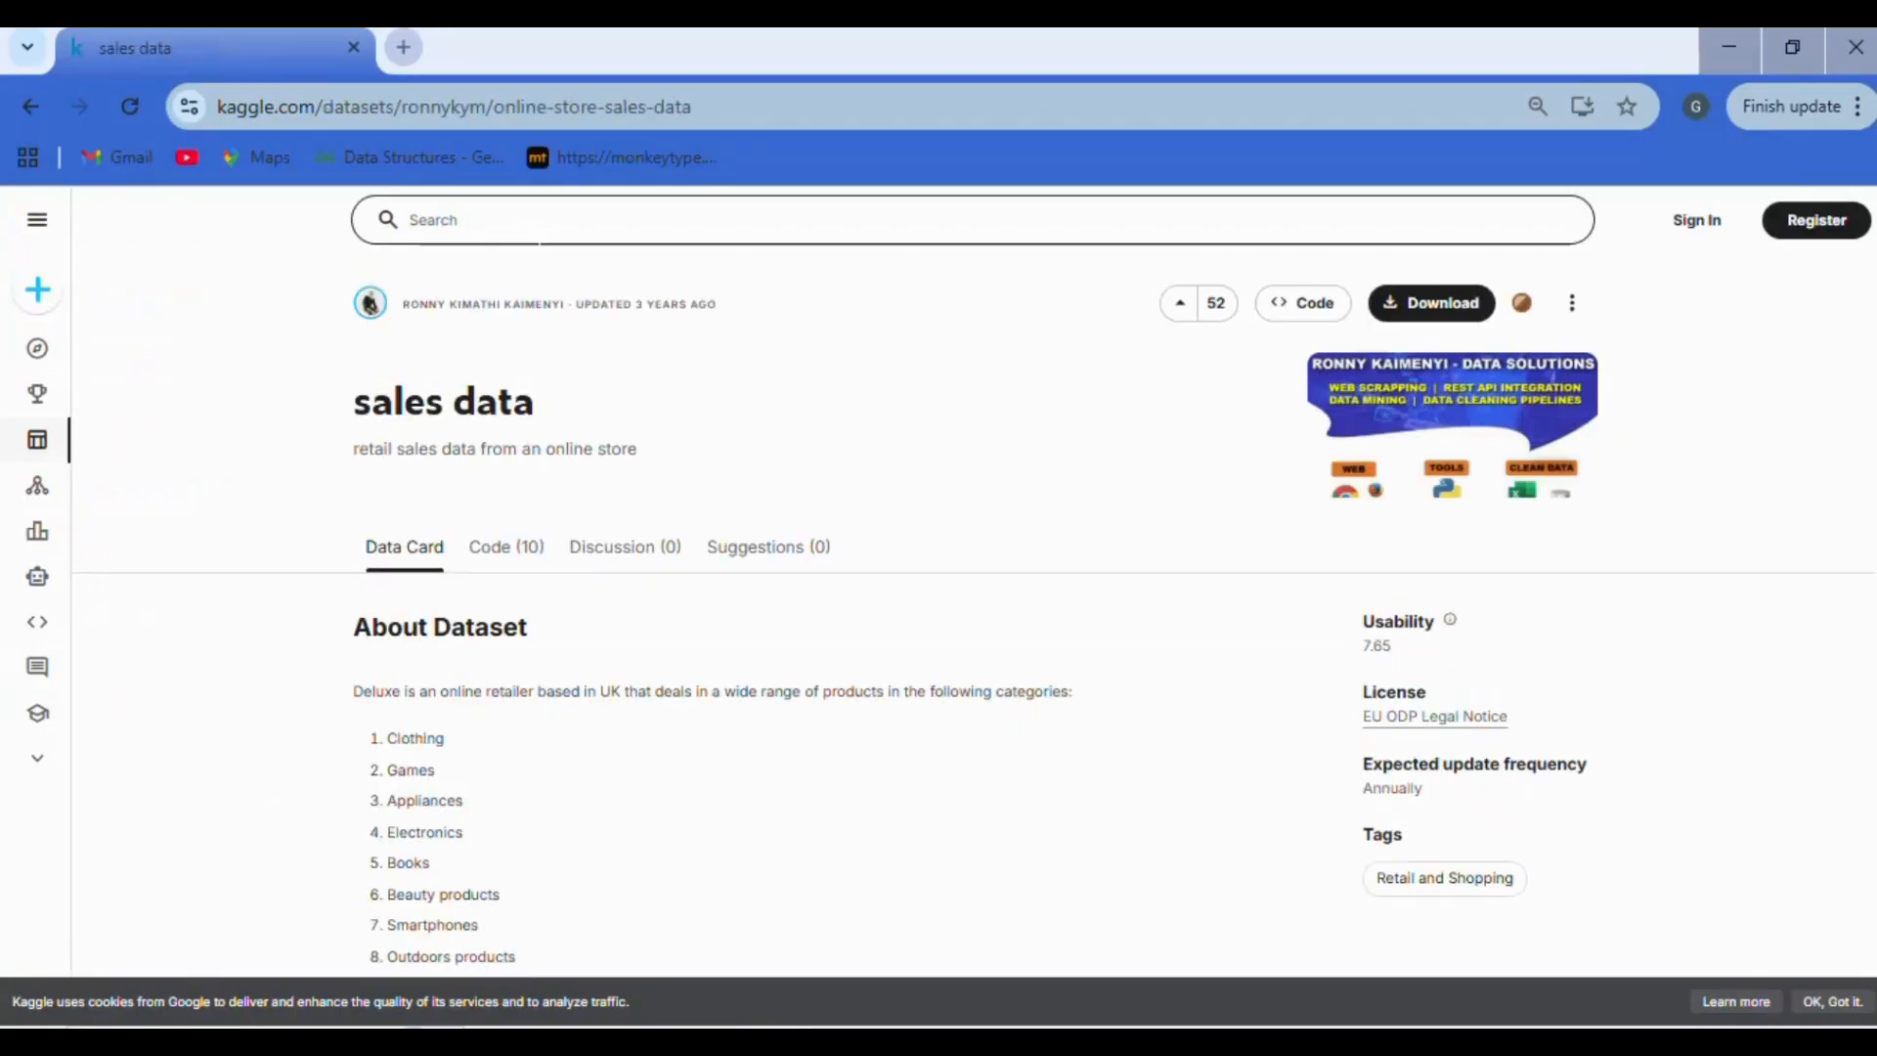
left_click(539, 233)
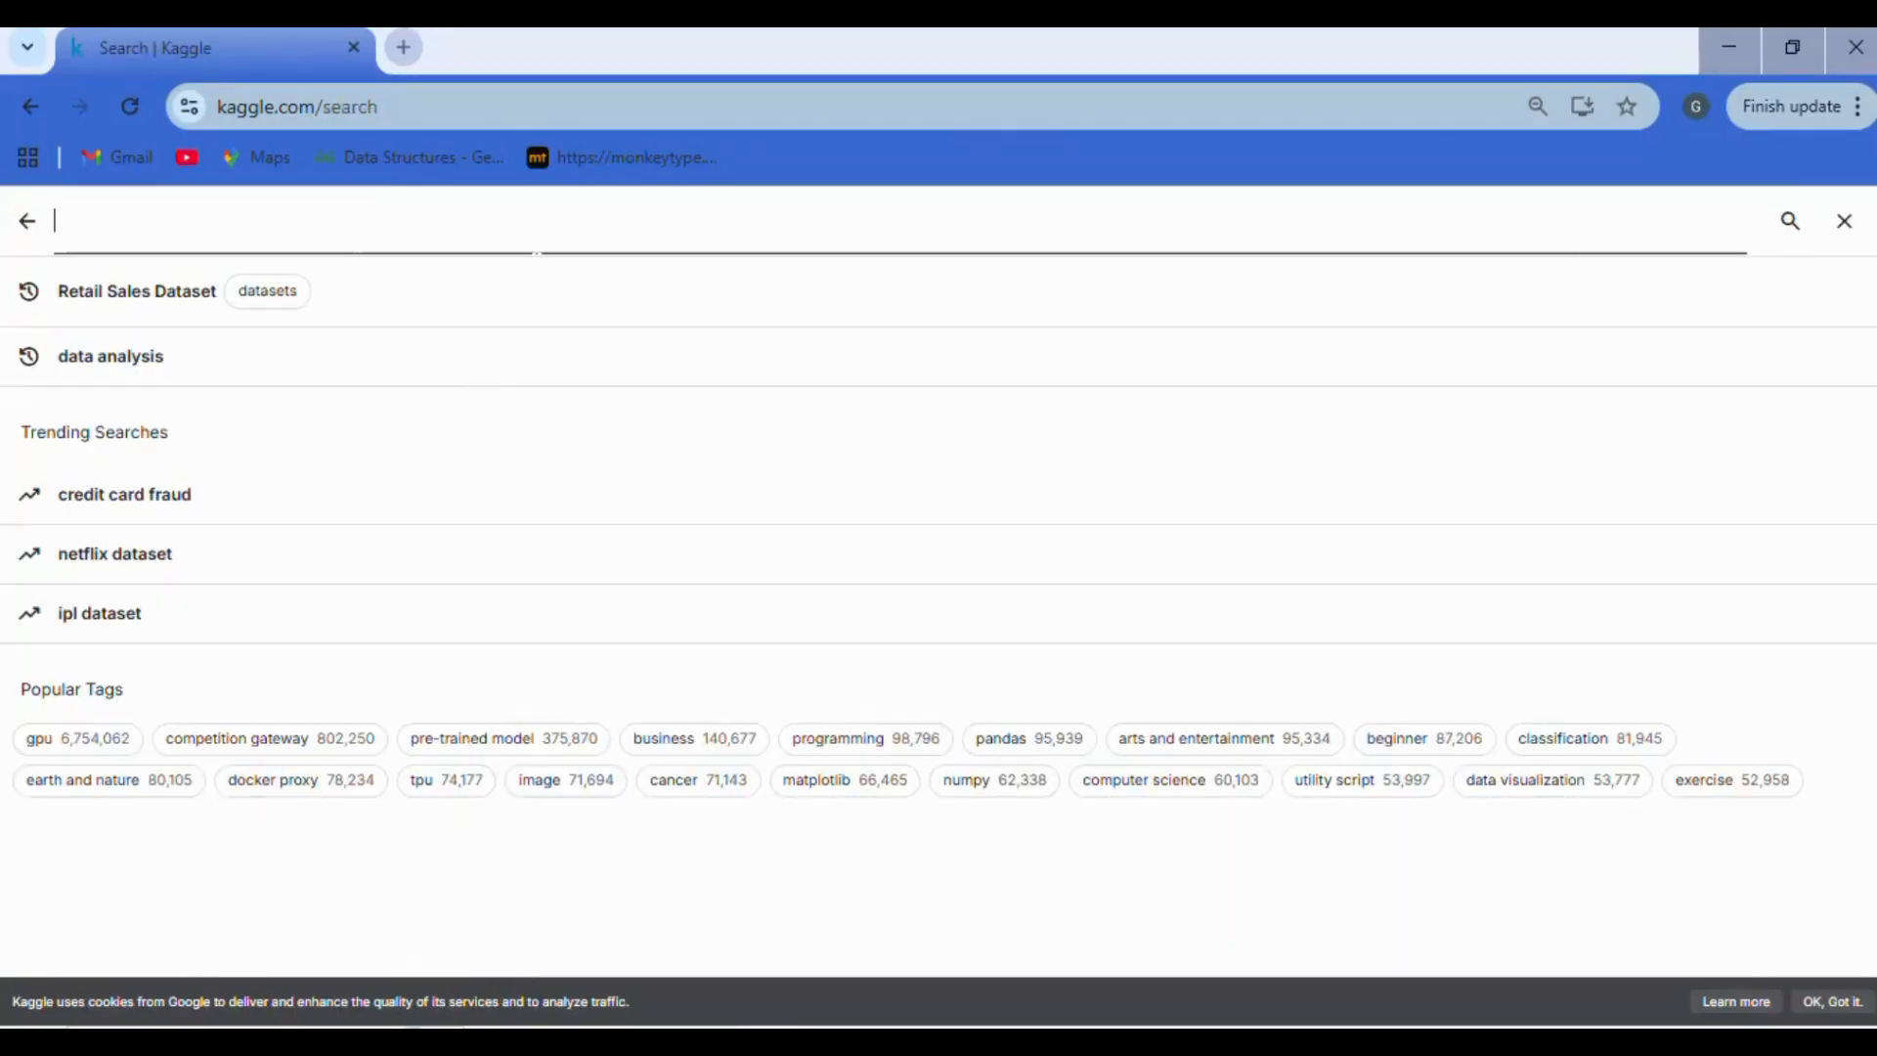
left_click(32, 223)
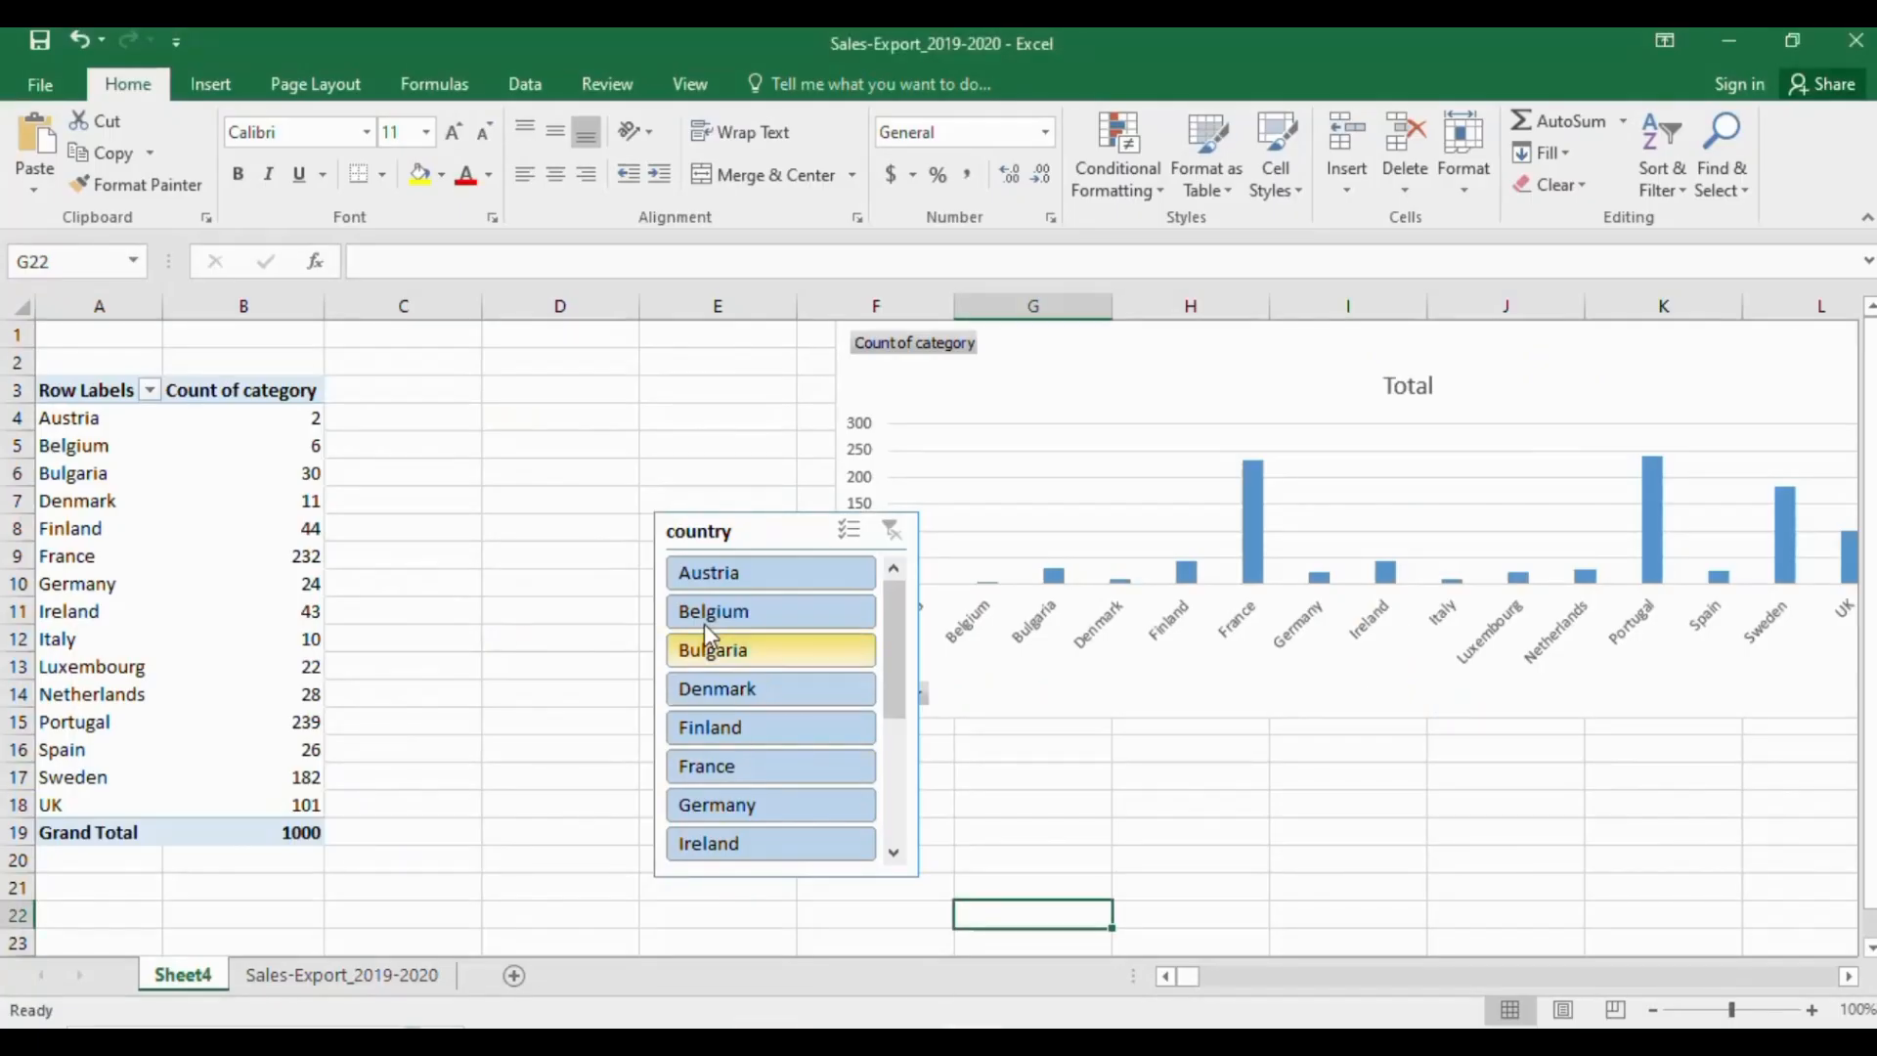
Switch to Excel, open the Sales-Export_2019-2020 sheet and select a cell in the country column of the sales data
left_click(287, 978)
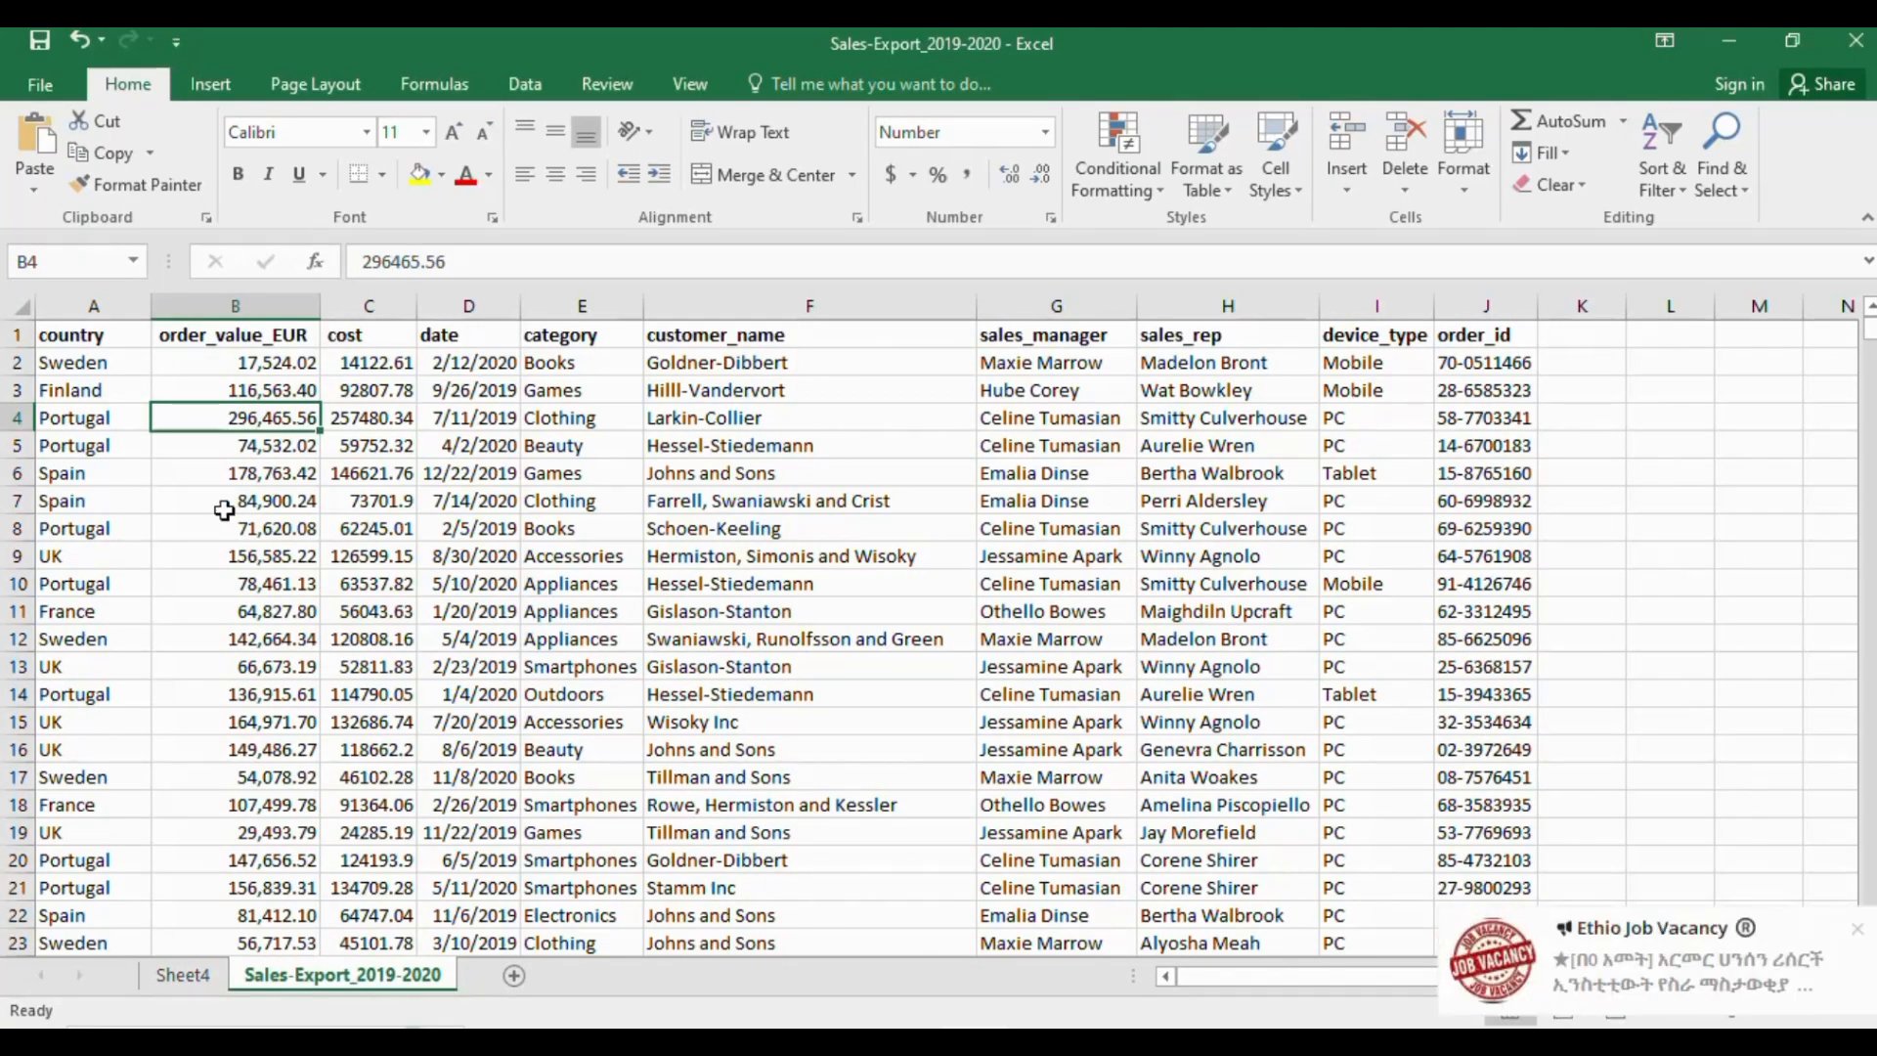
left_click(1855, 932)
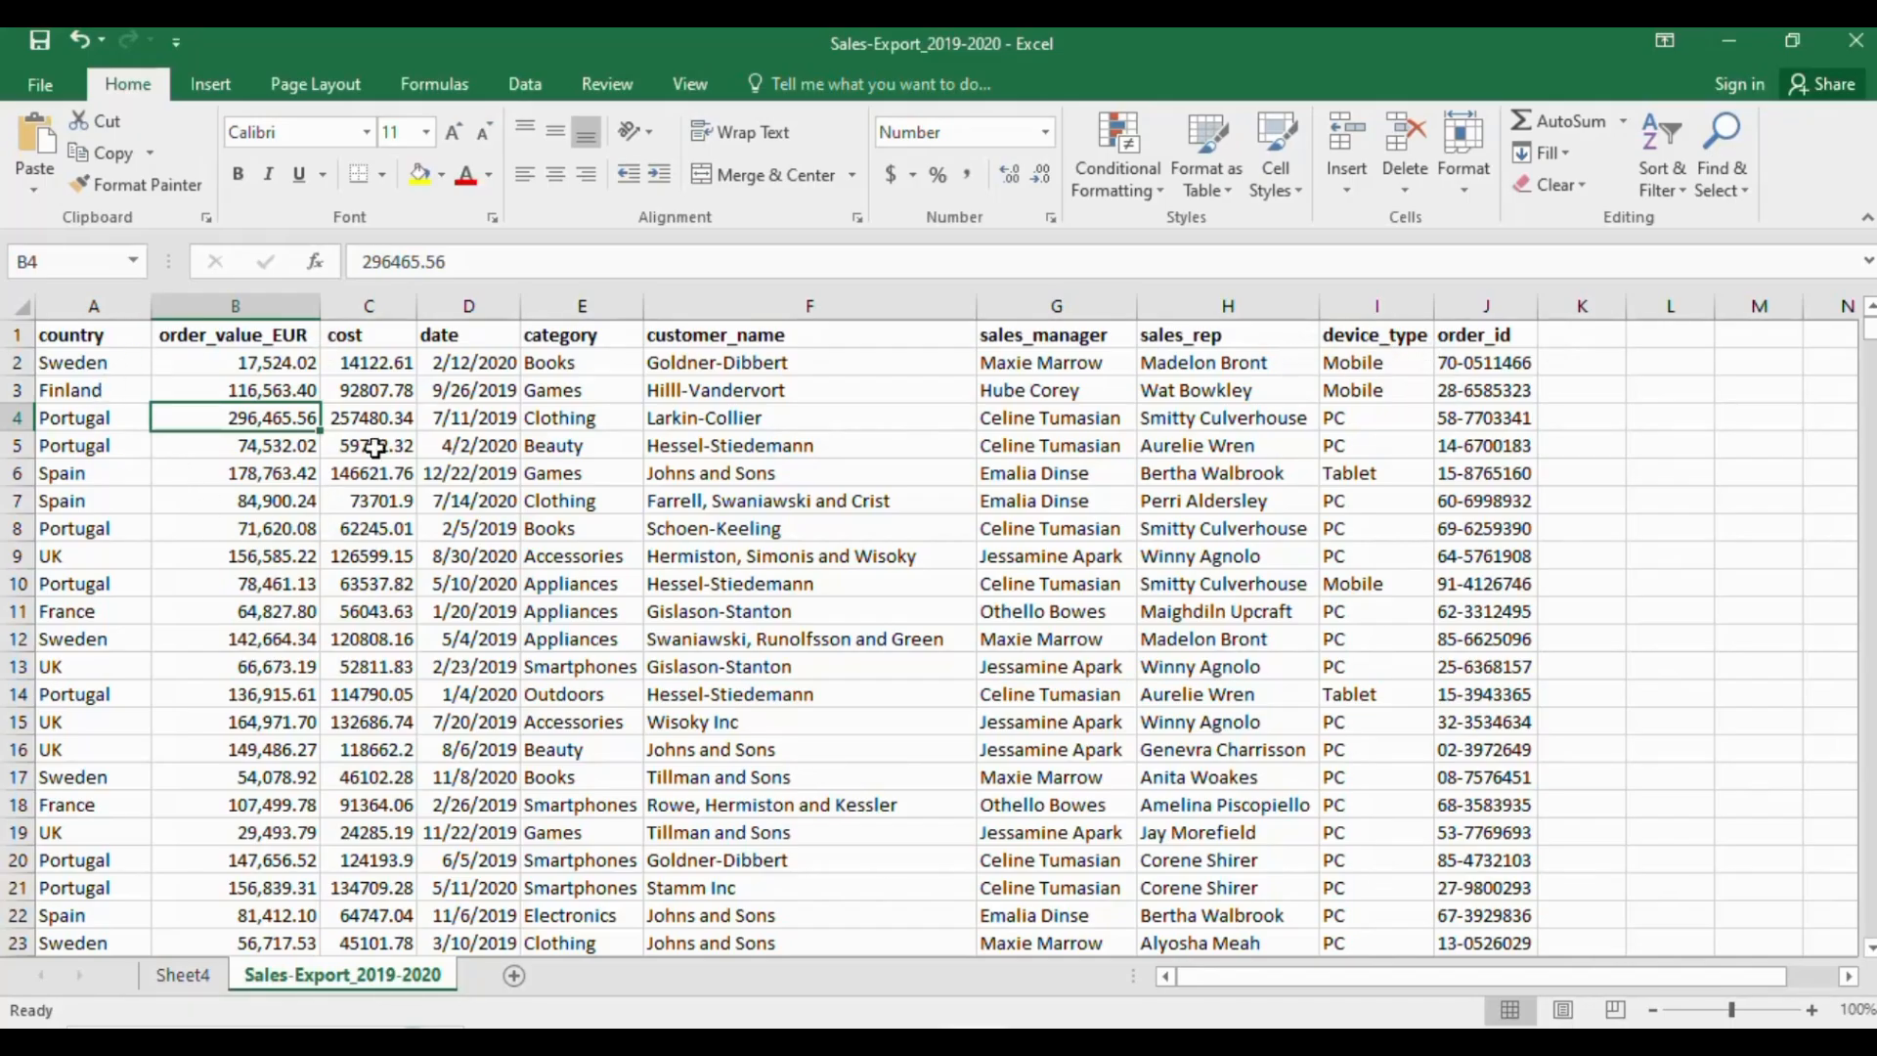
left_click(510, 503)
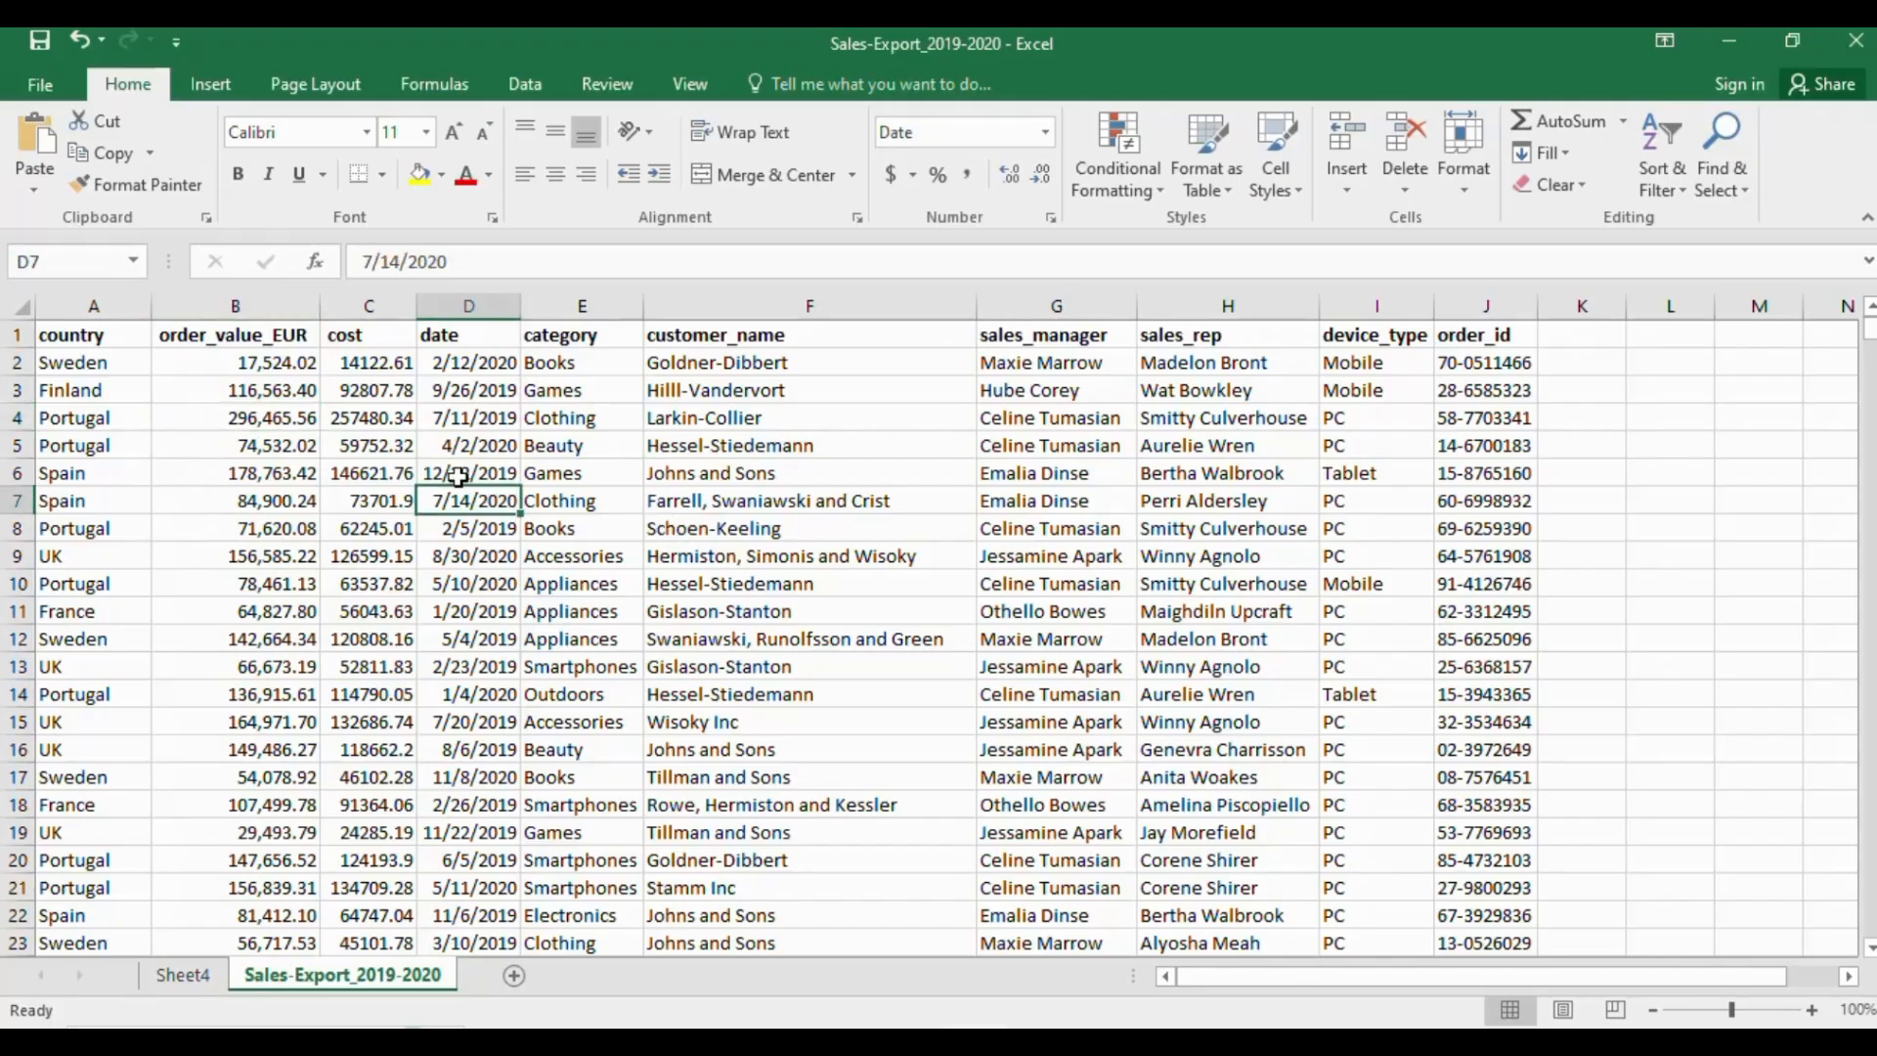
left_click(97, 447)
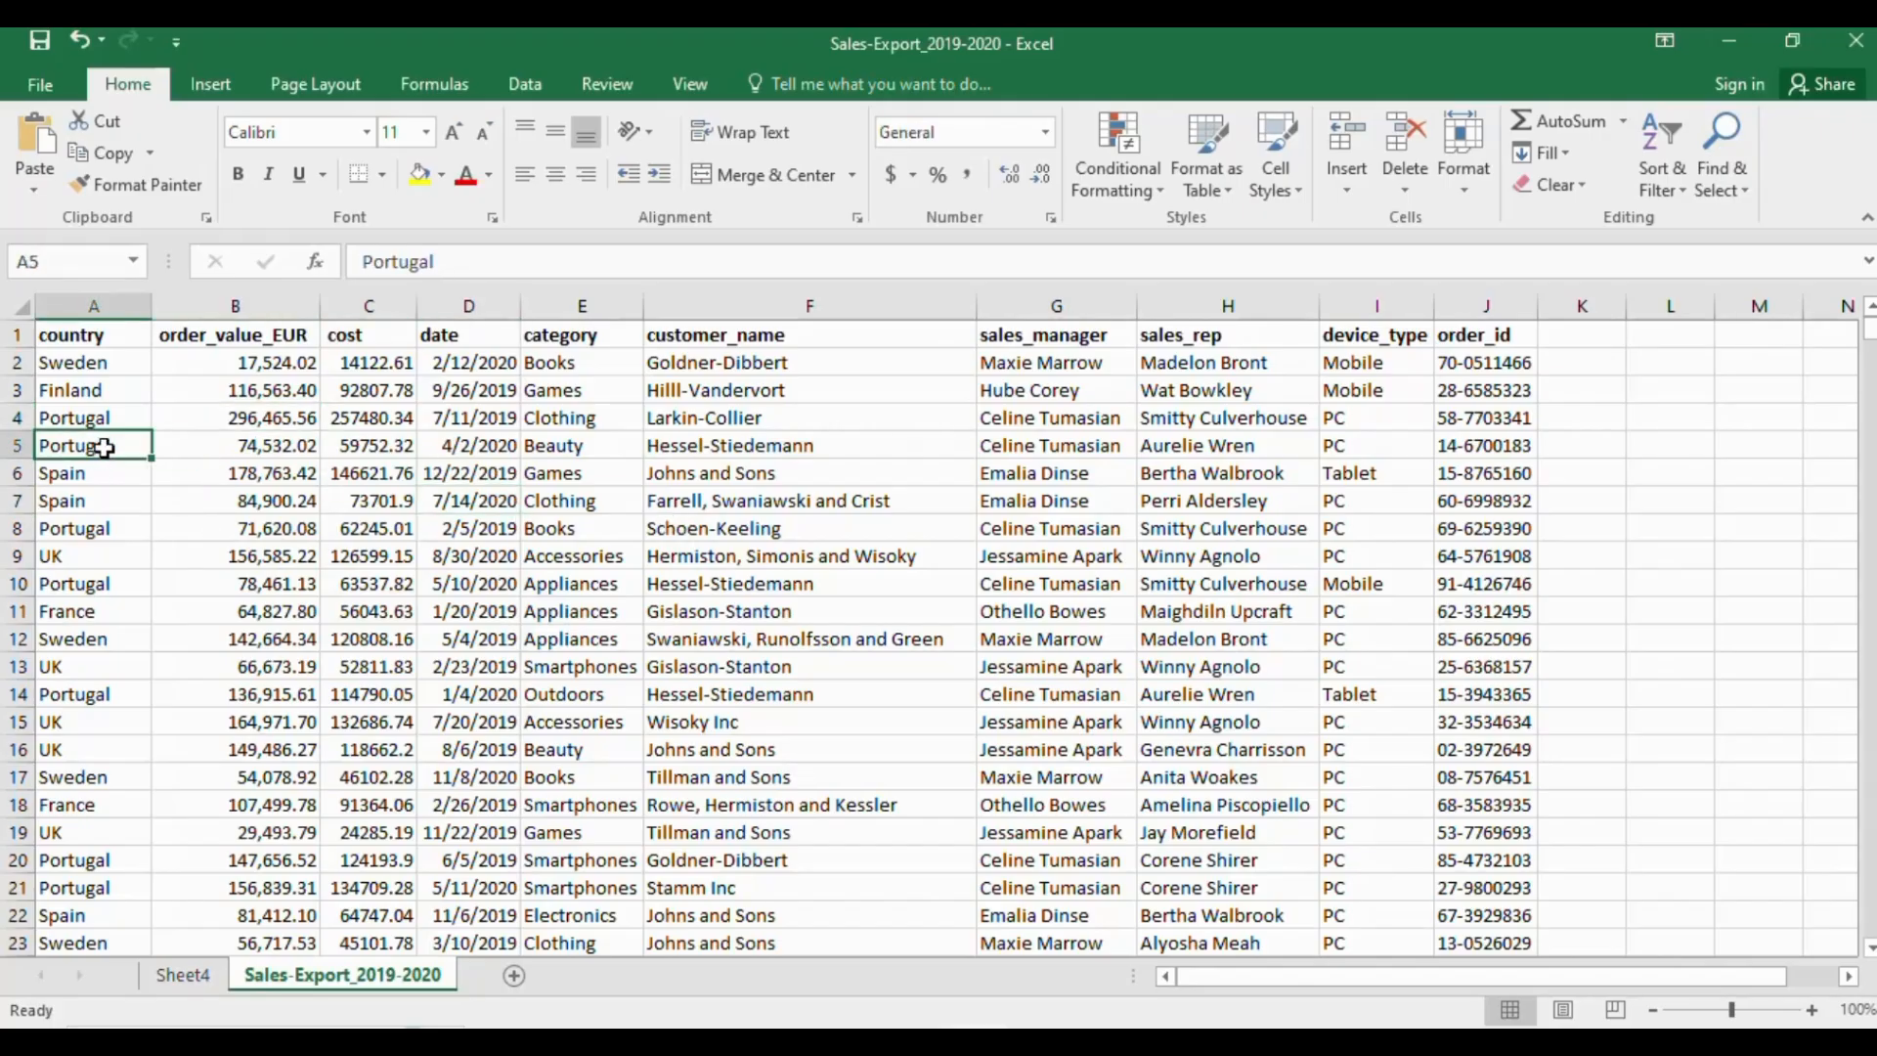
left_click(142, 508)
left_click(121, 434)
Insert a PivotChart on a new worksheet from the sales data range A1:J1001
left_click(243, 74)
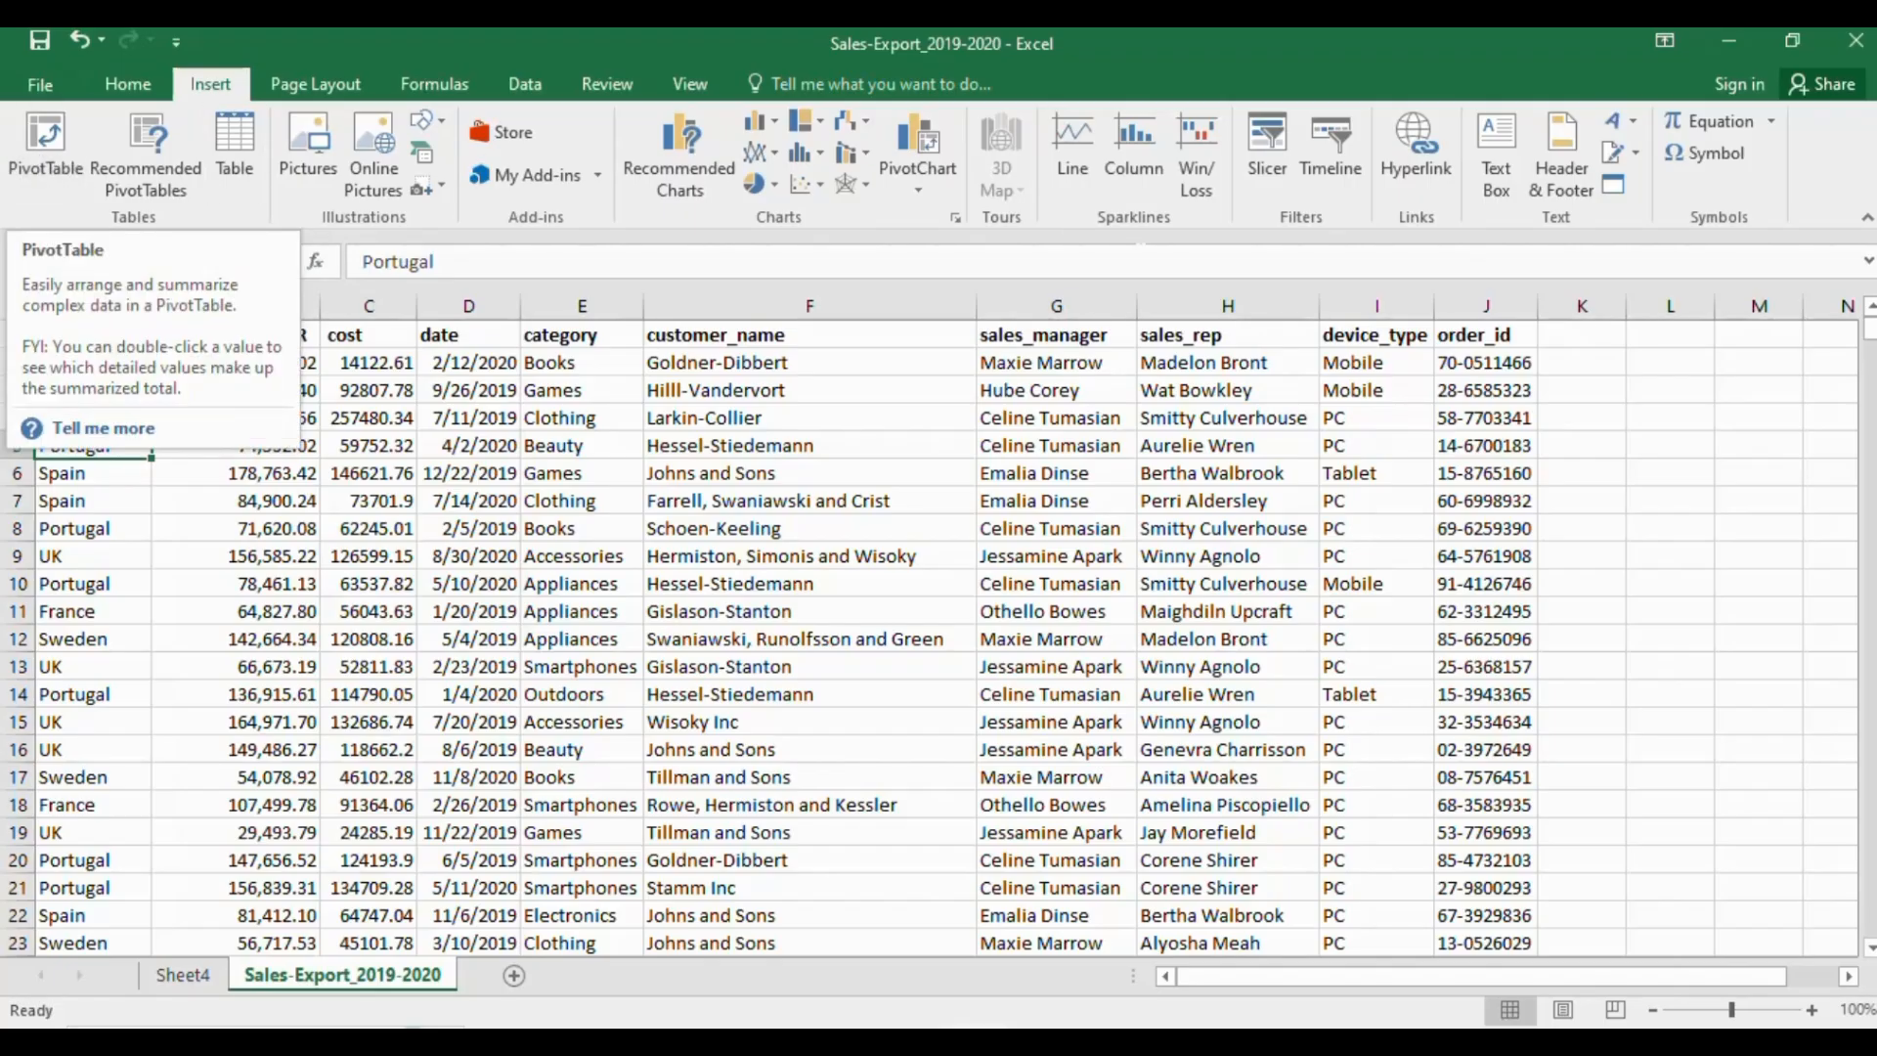
left_click(931, 138)
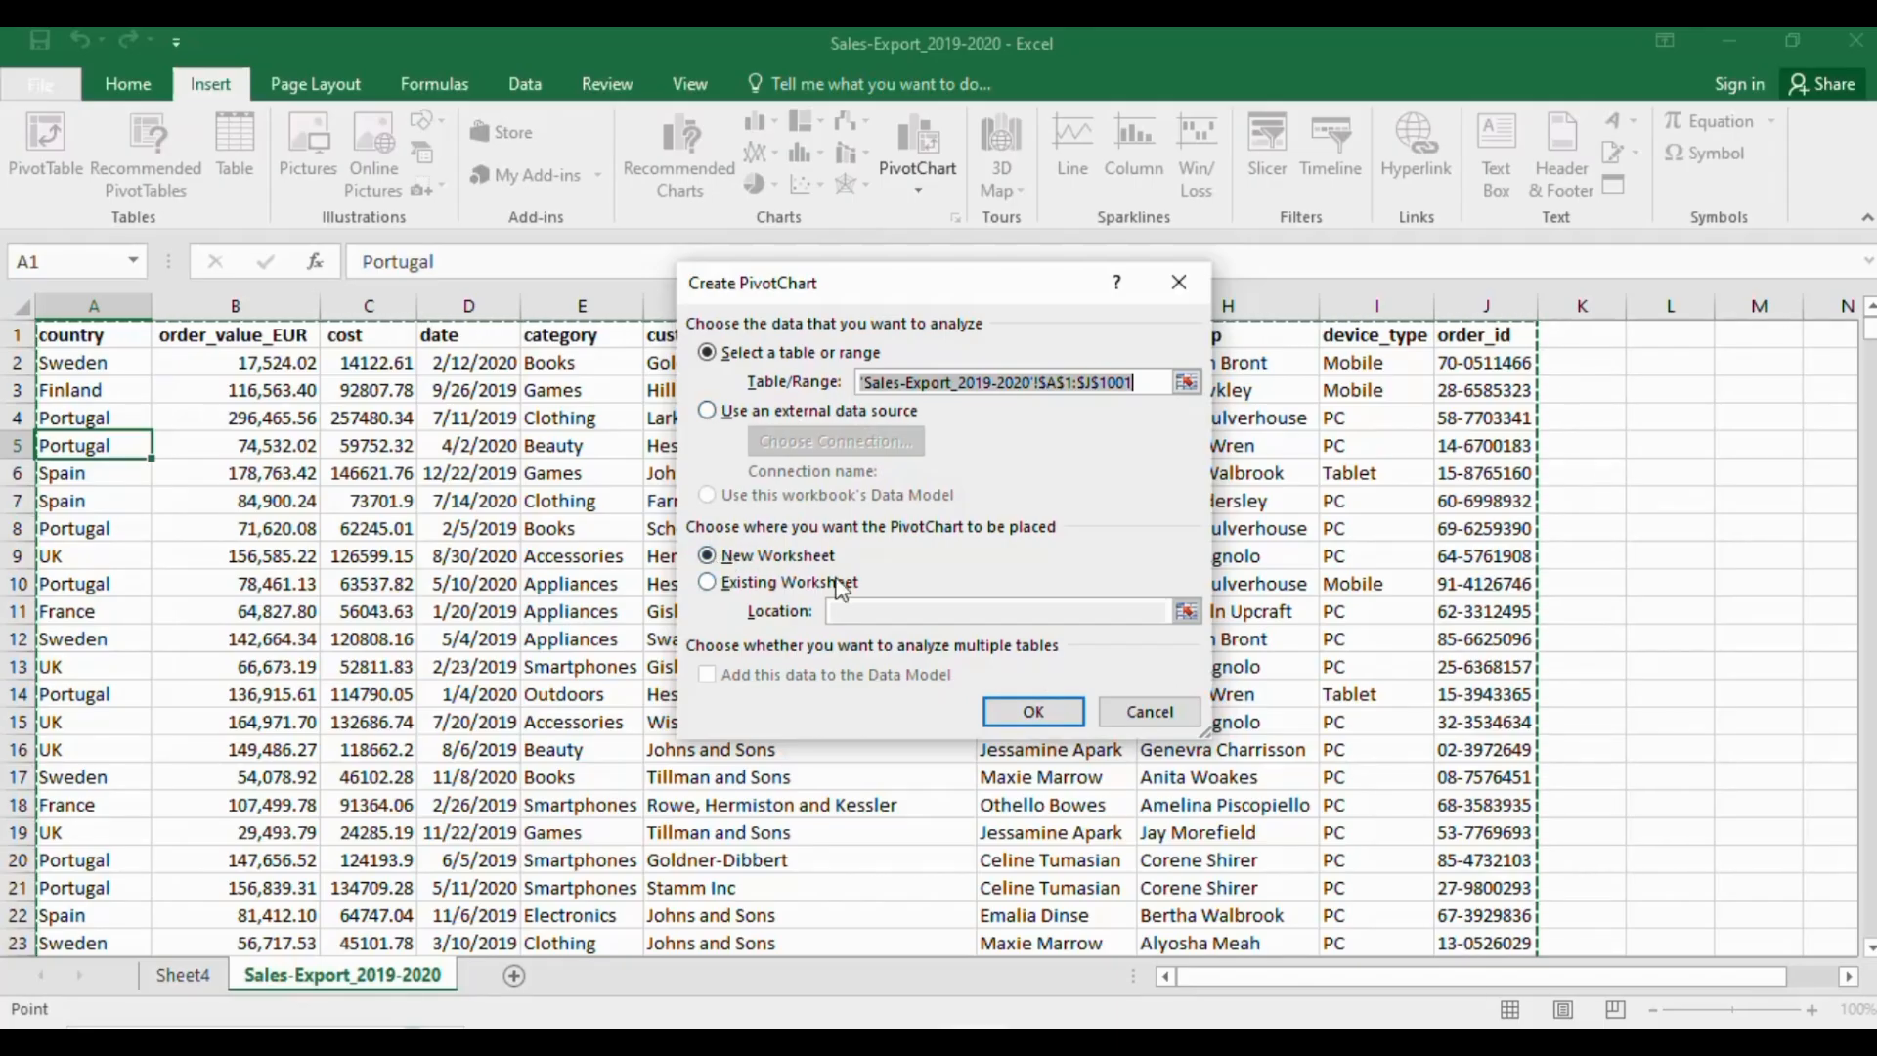
left_click(1023, 718)
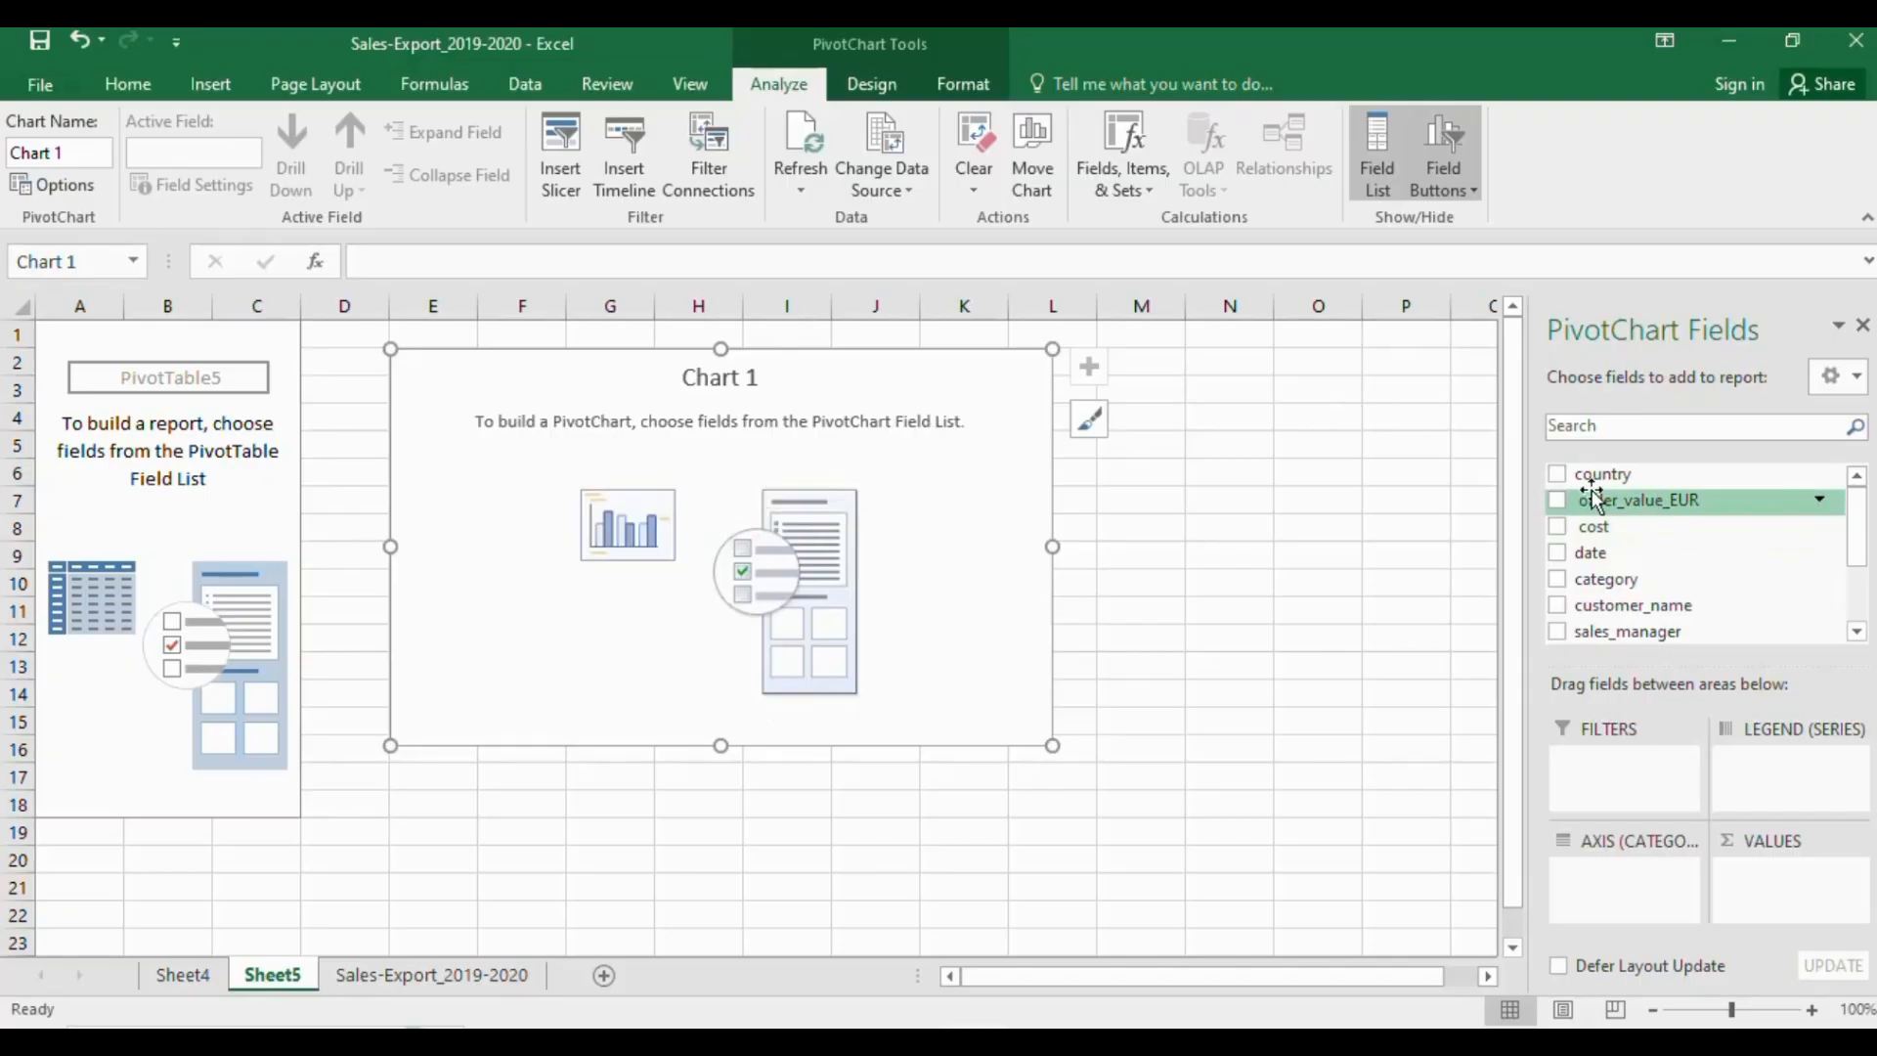
Place the country field in both the axis categories and the values of the pivot chart
left_click_drag(1596, 481, 1643, 884)
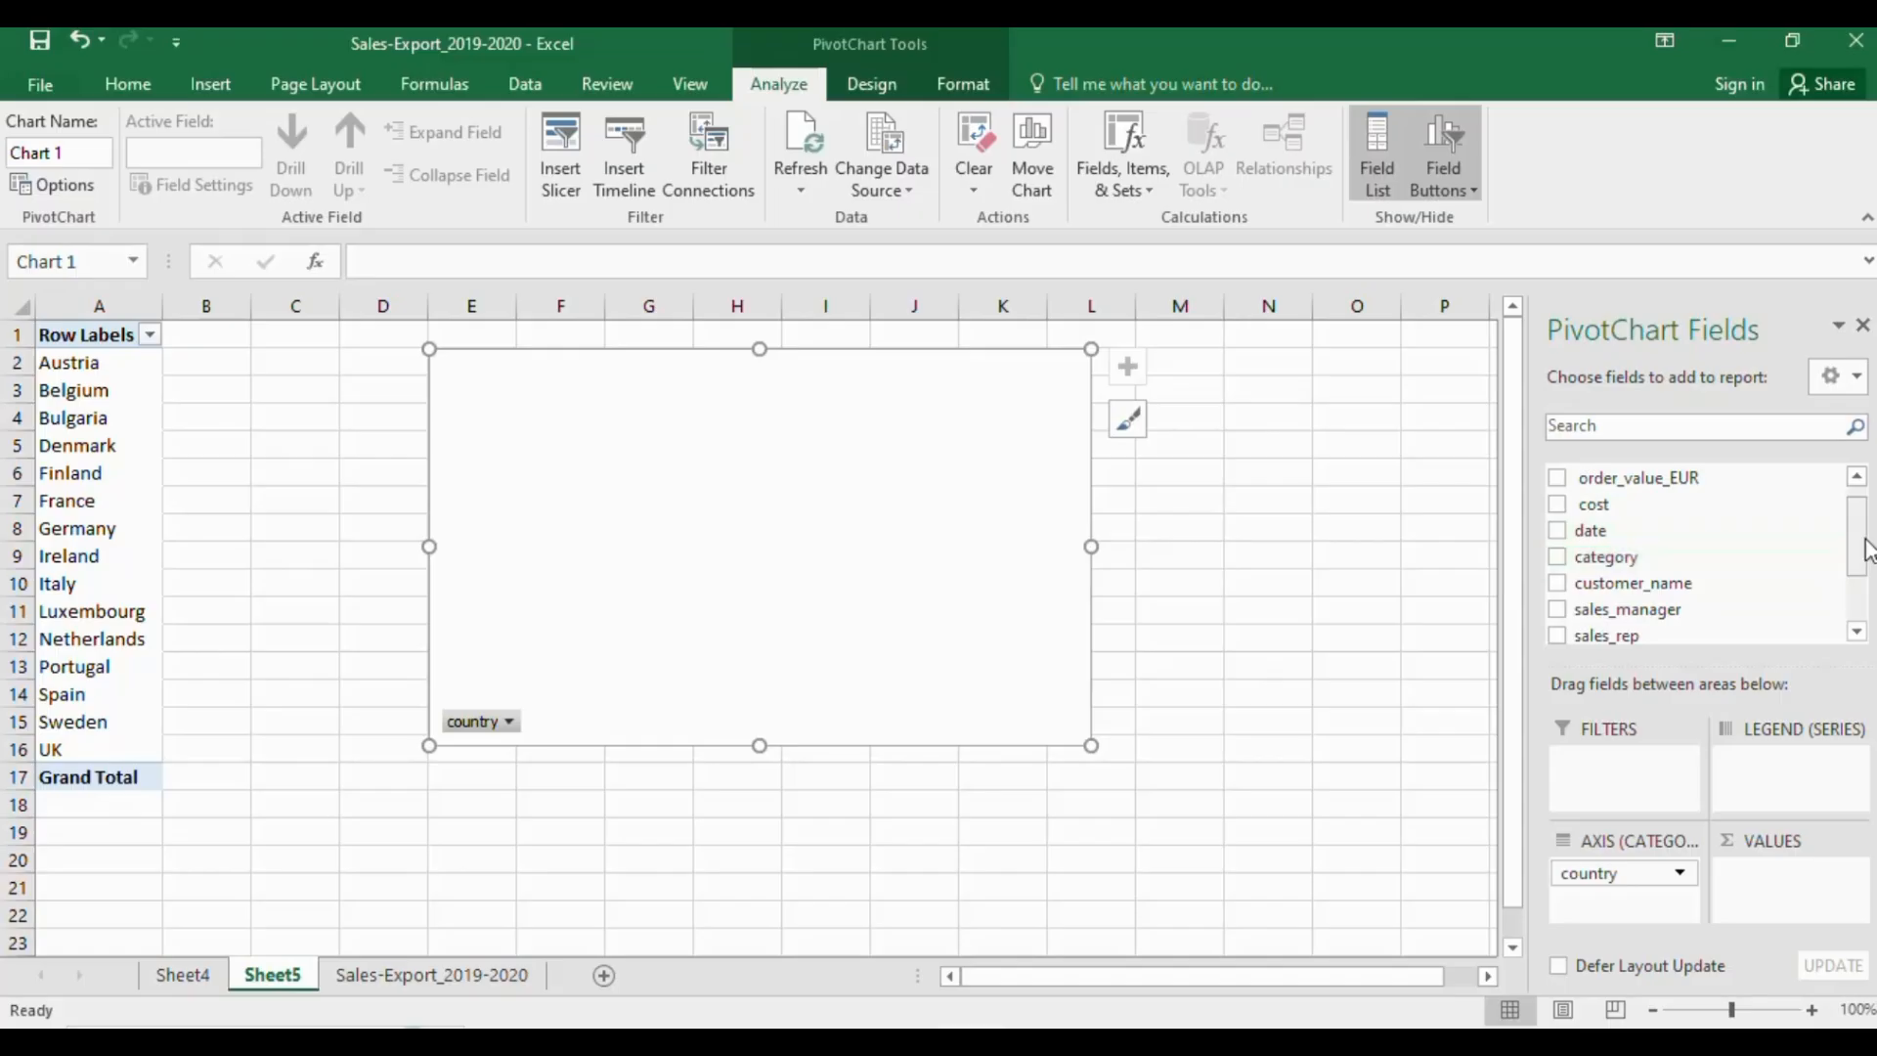
left_click_drag(1862, 540, 1849, 489)
left_click_drag(1574, 470, 1778, 887)
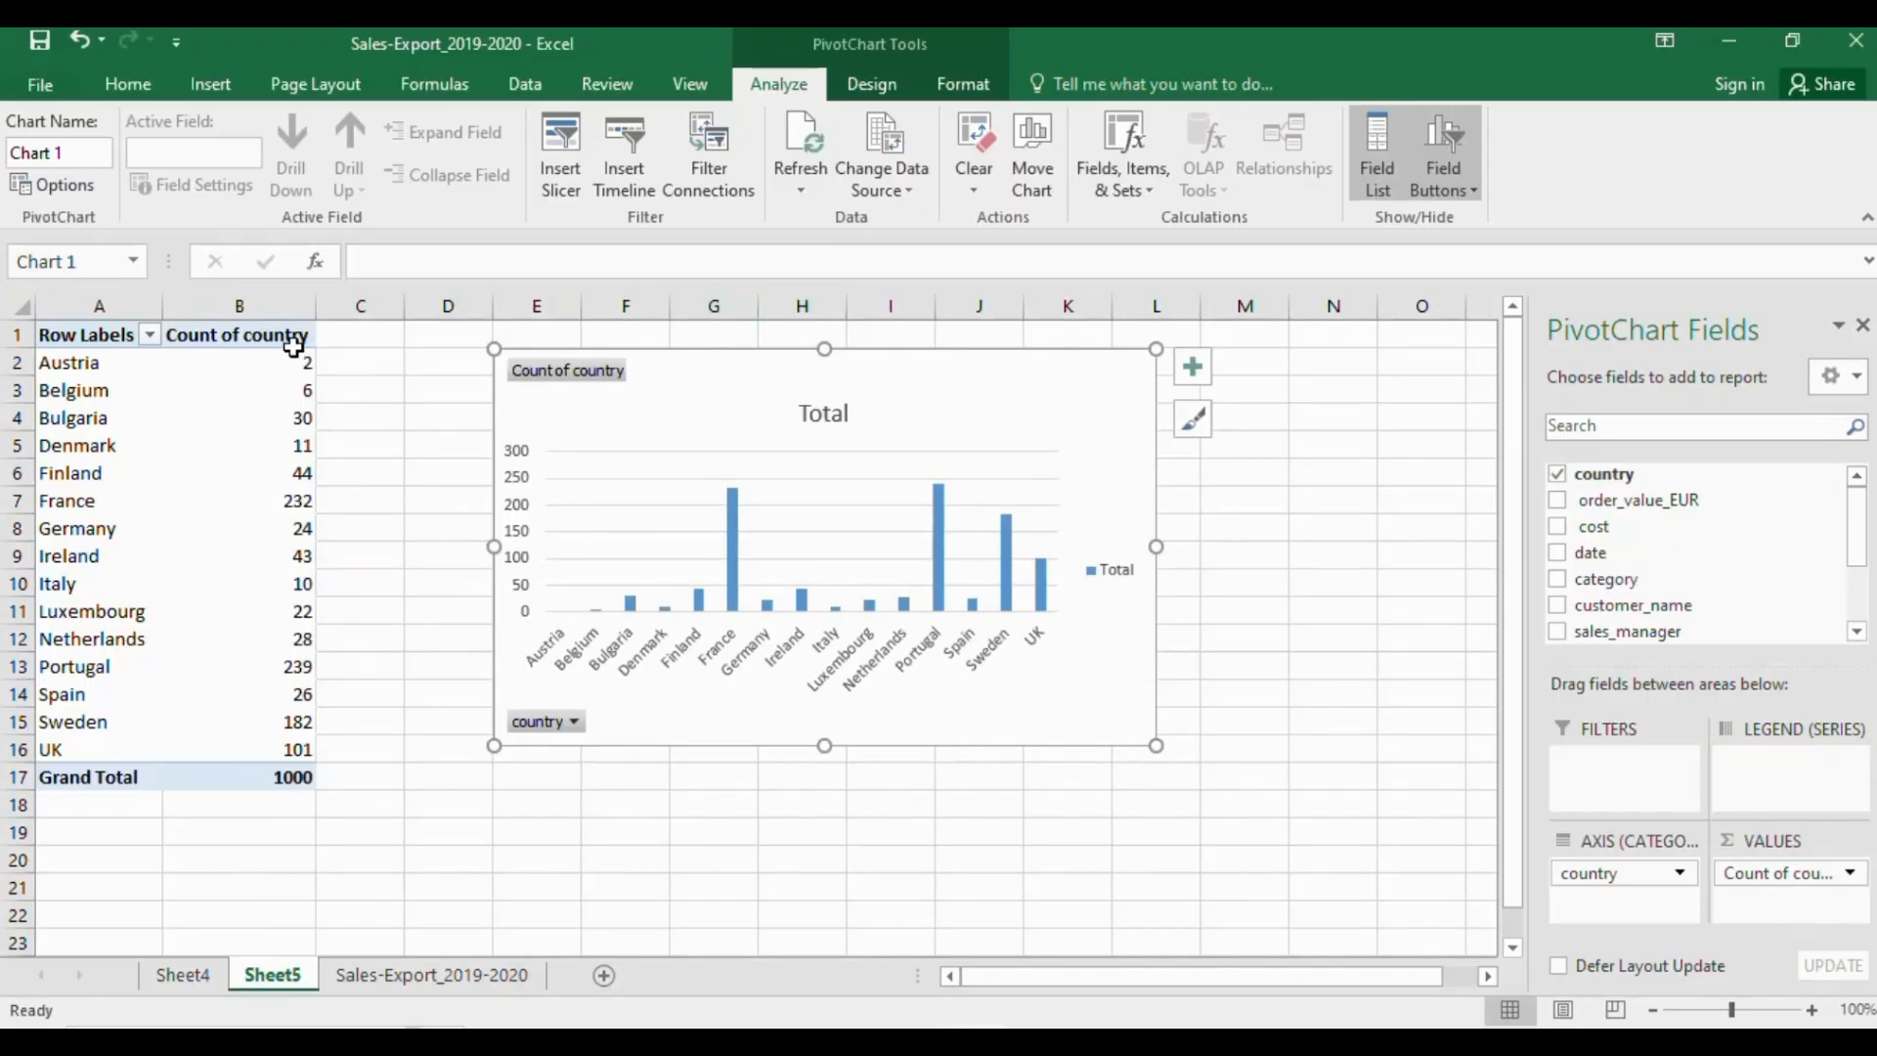
Check the country value field's settings and keep Count as the summary calculation
left_click(1851, 874)
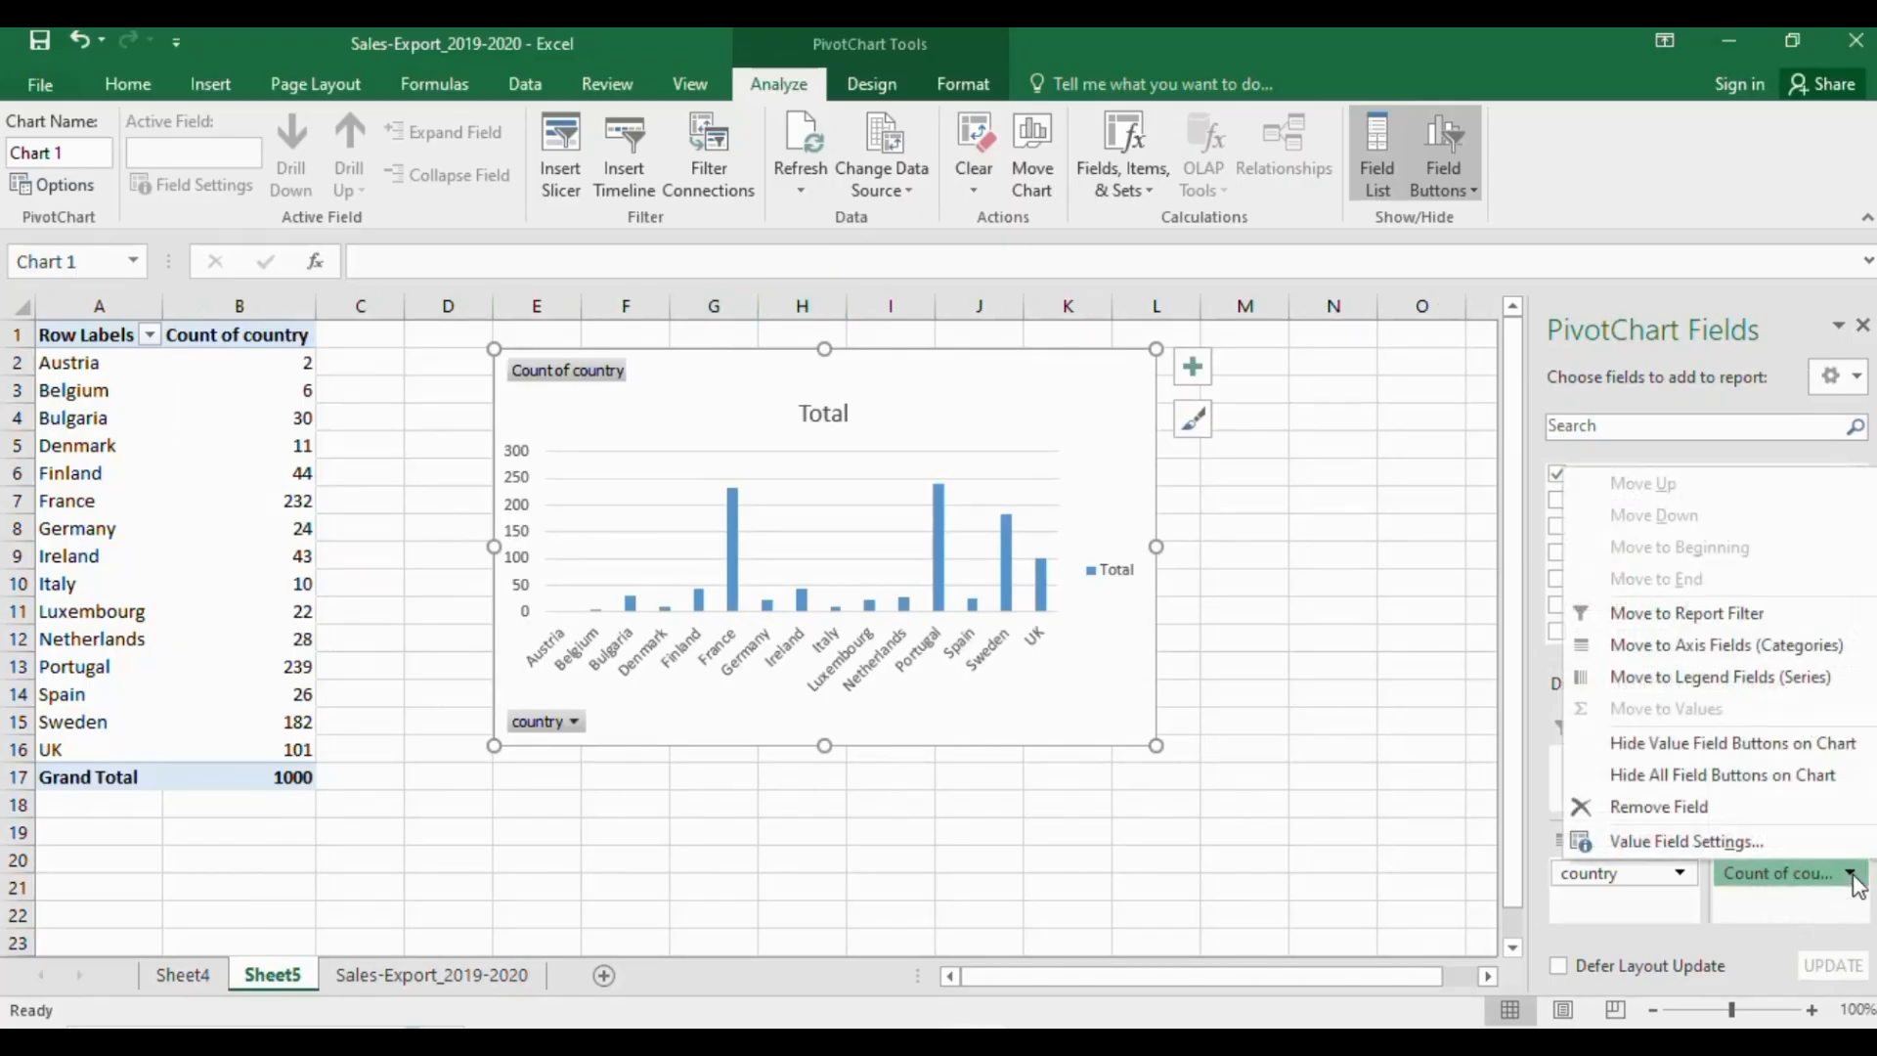
left_click(1693, 839)
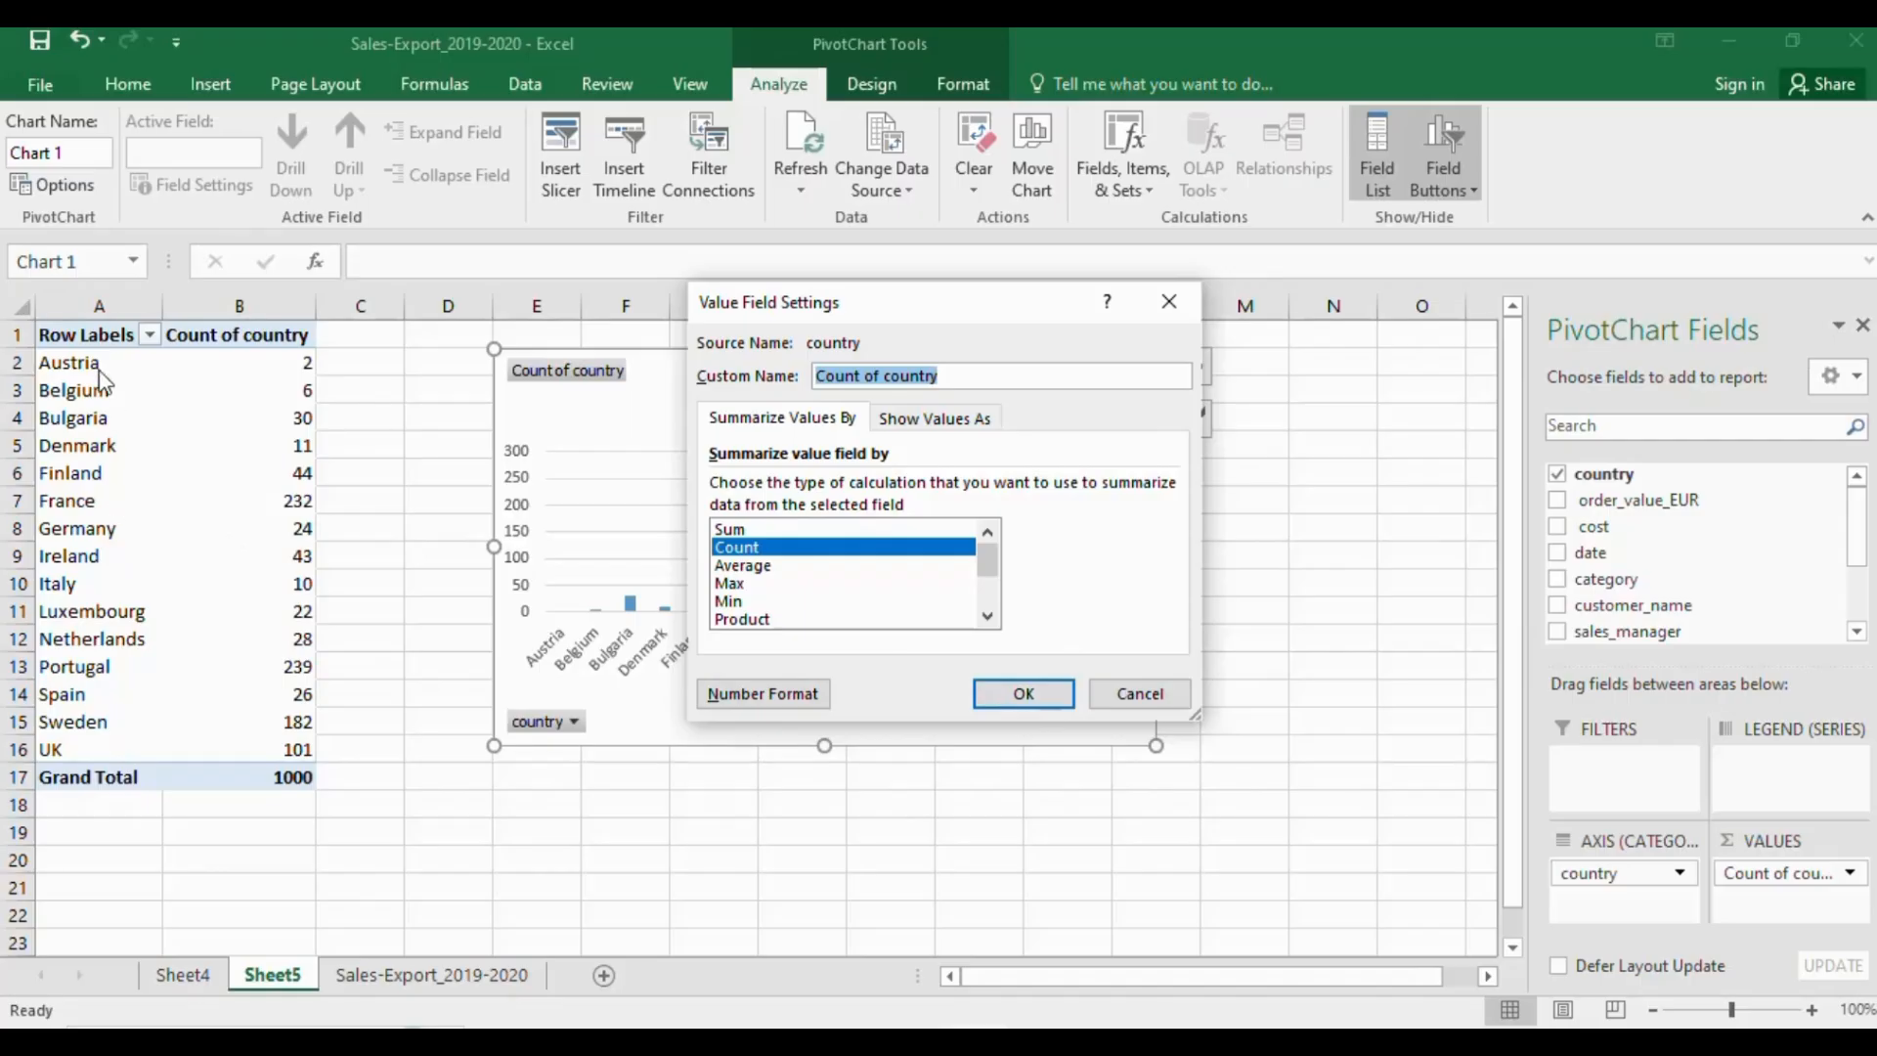
left_click(1041, 692)
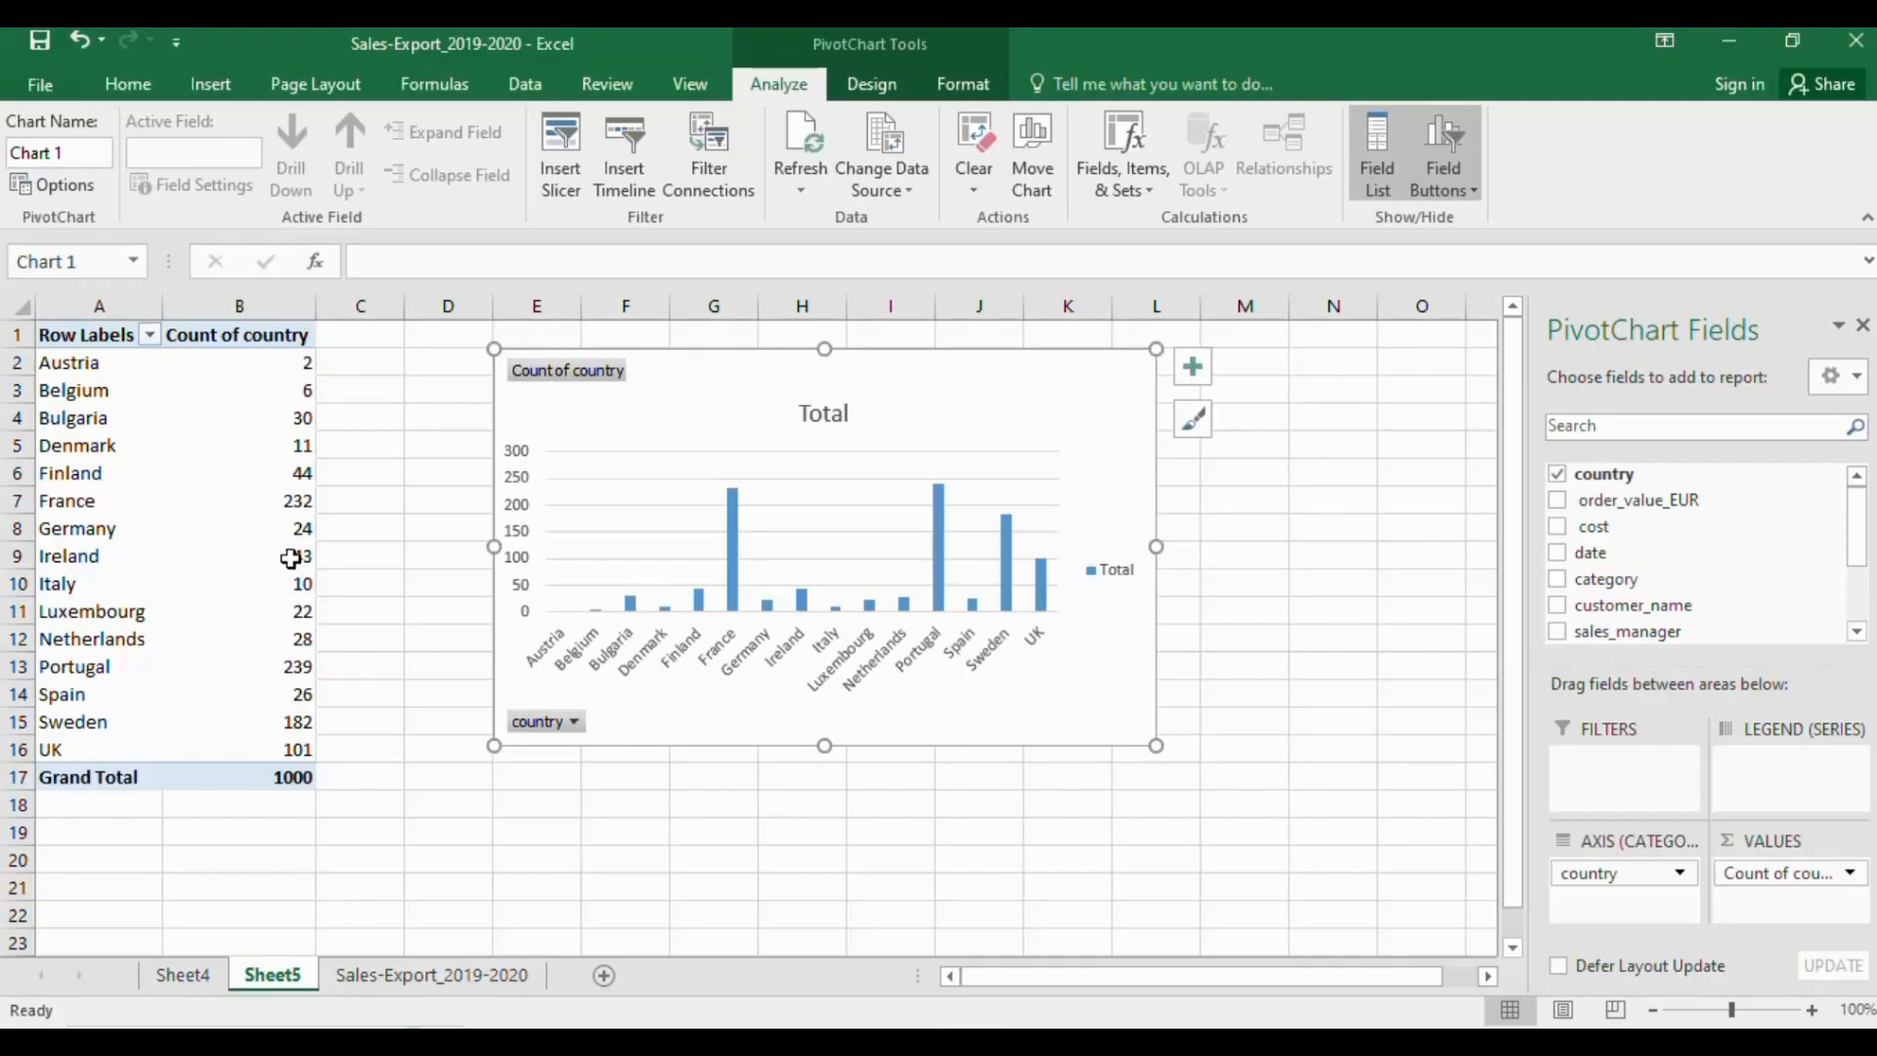
Compare the pivot table's country counts with the country column of the source sheet and return to Sheet5
mouse_move(290, 558)
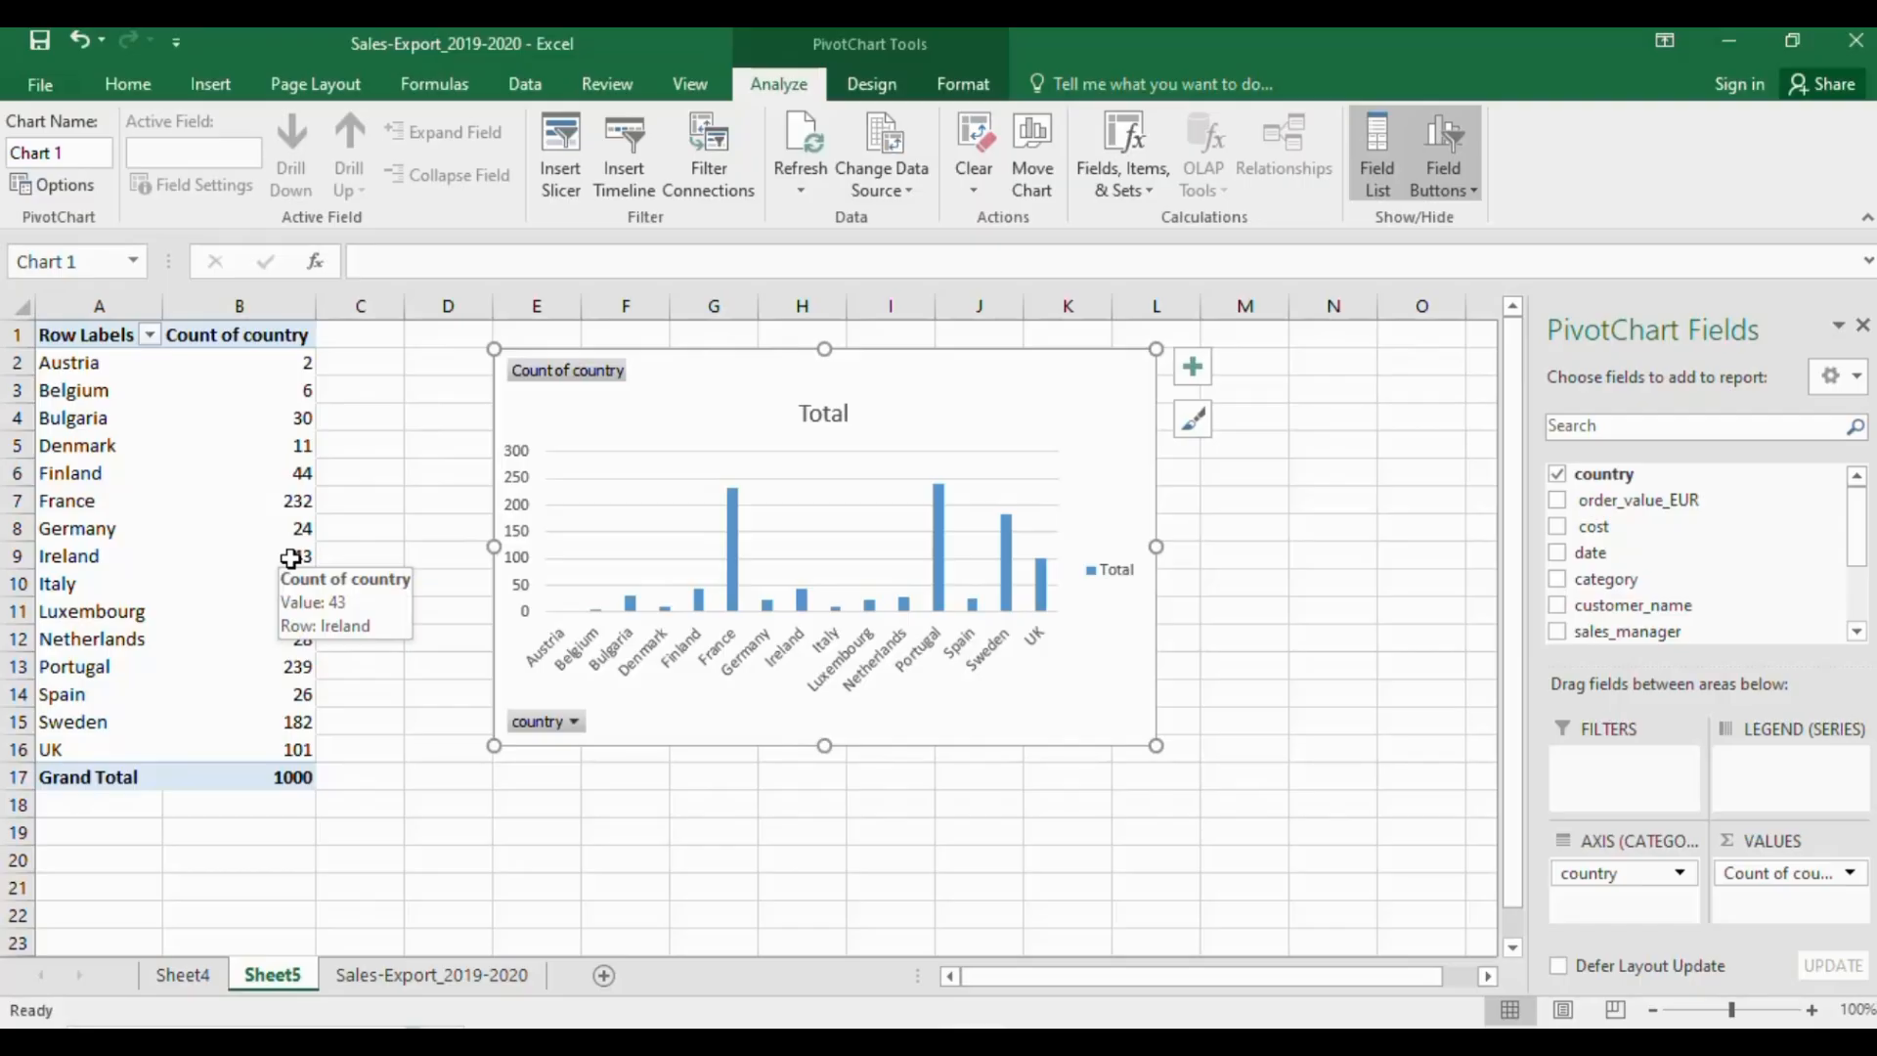
left_click(448, 976)
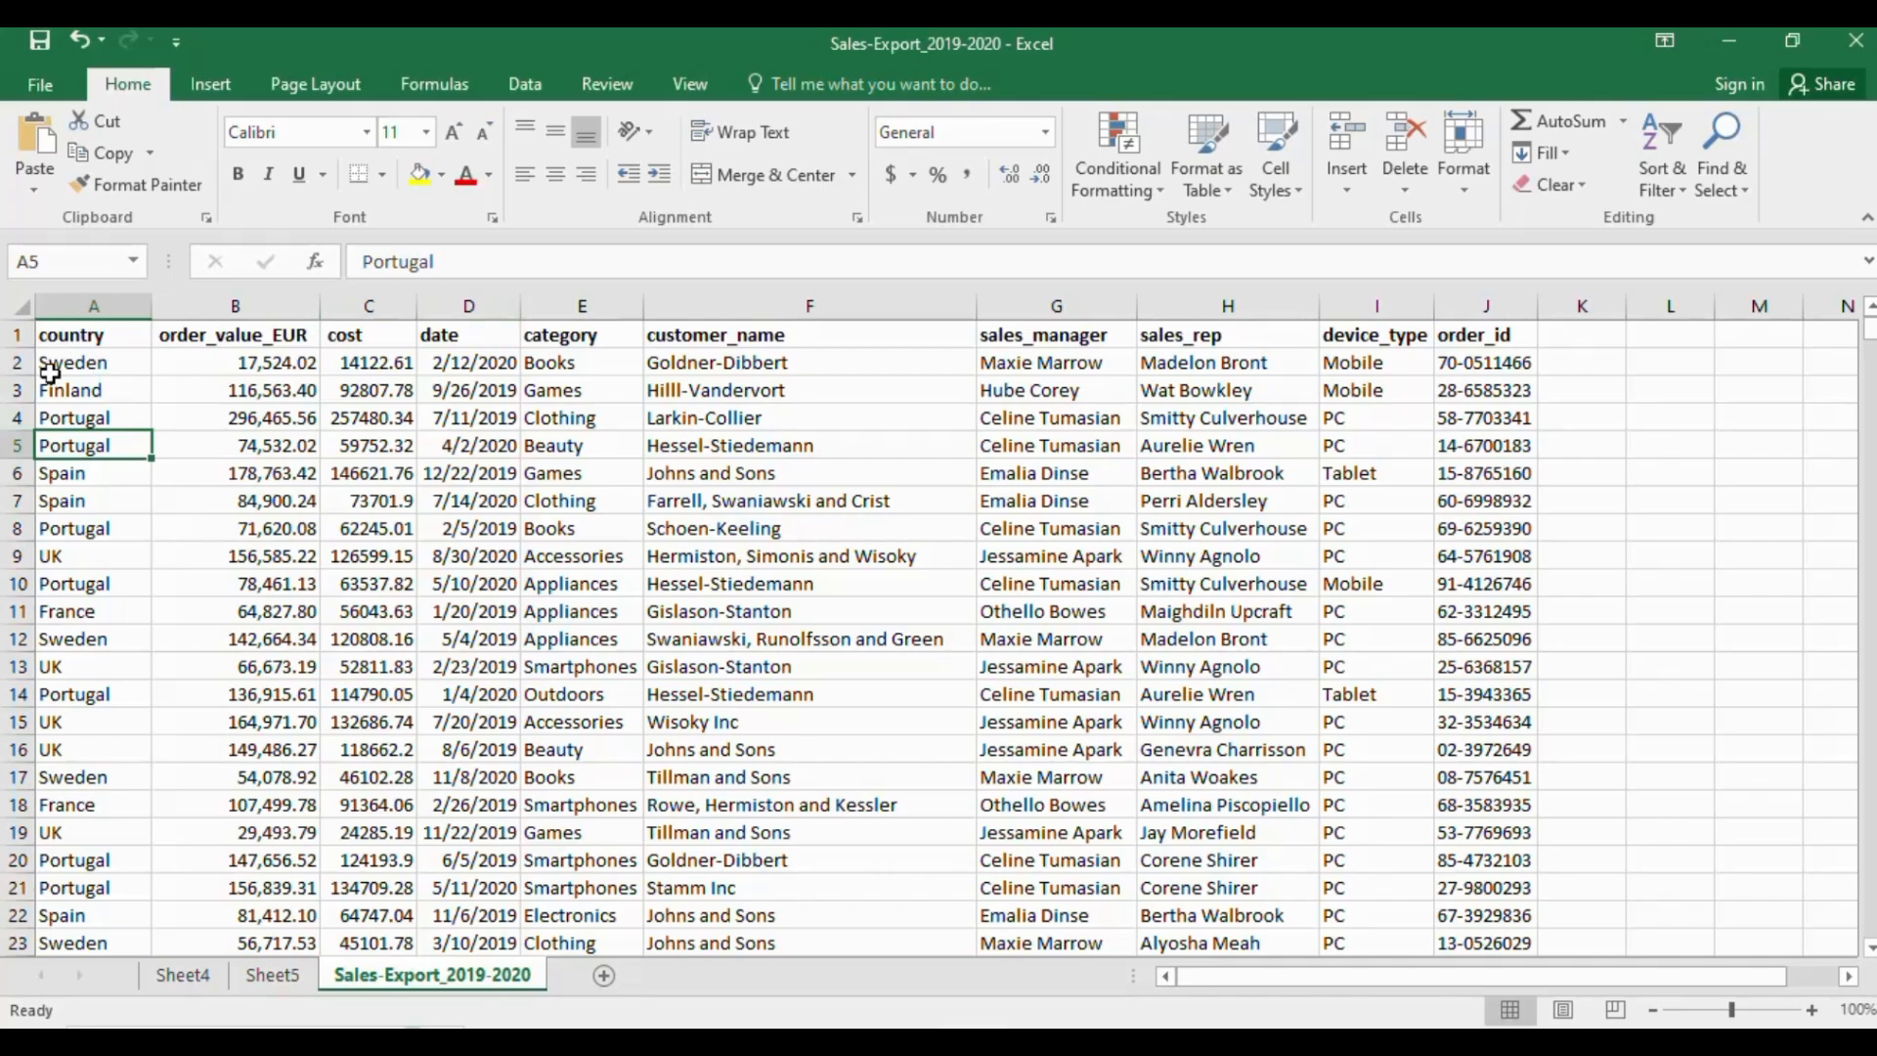
left_click(272, 975)
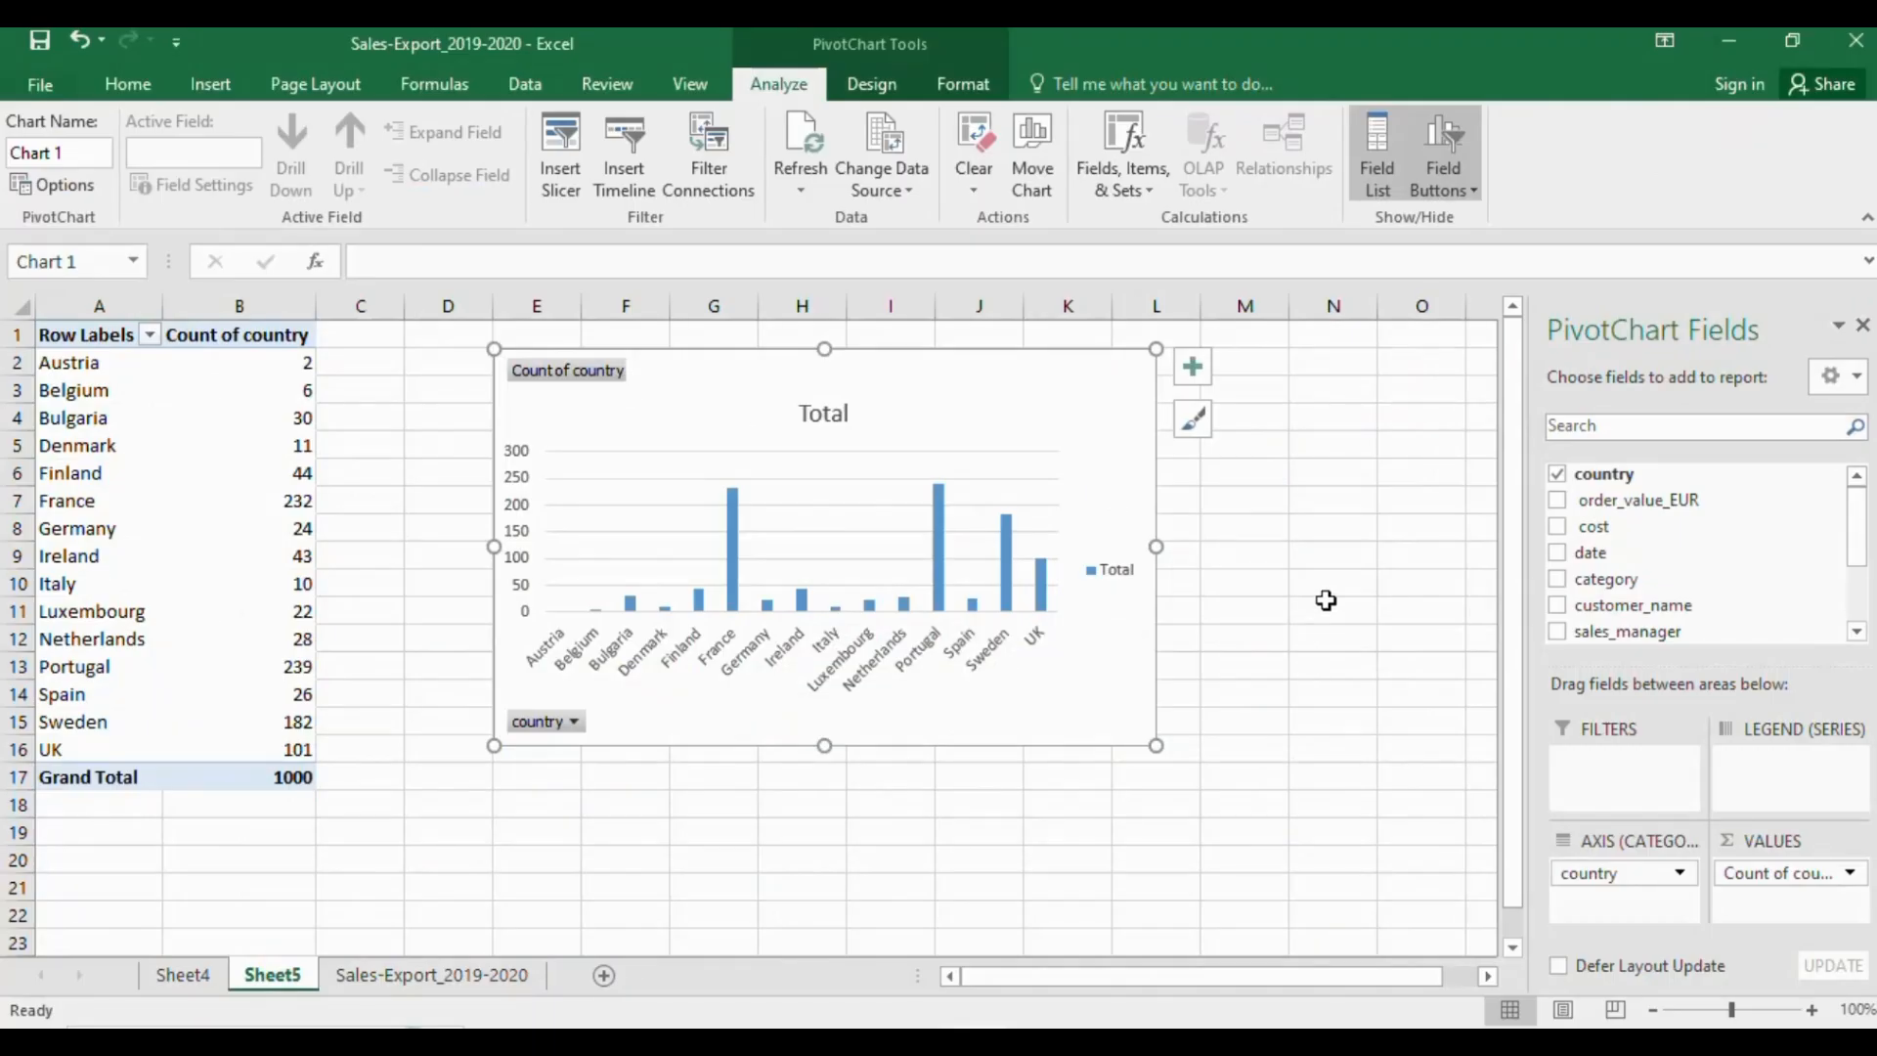
Add data labels to the column series of the pivot chart and deselect the chart
left_click(937, 557)
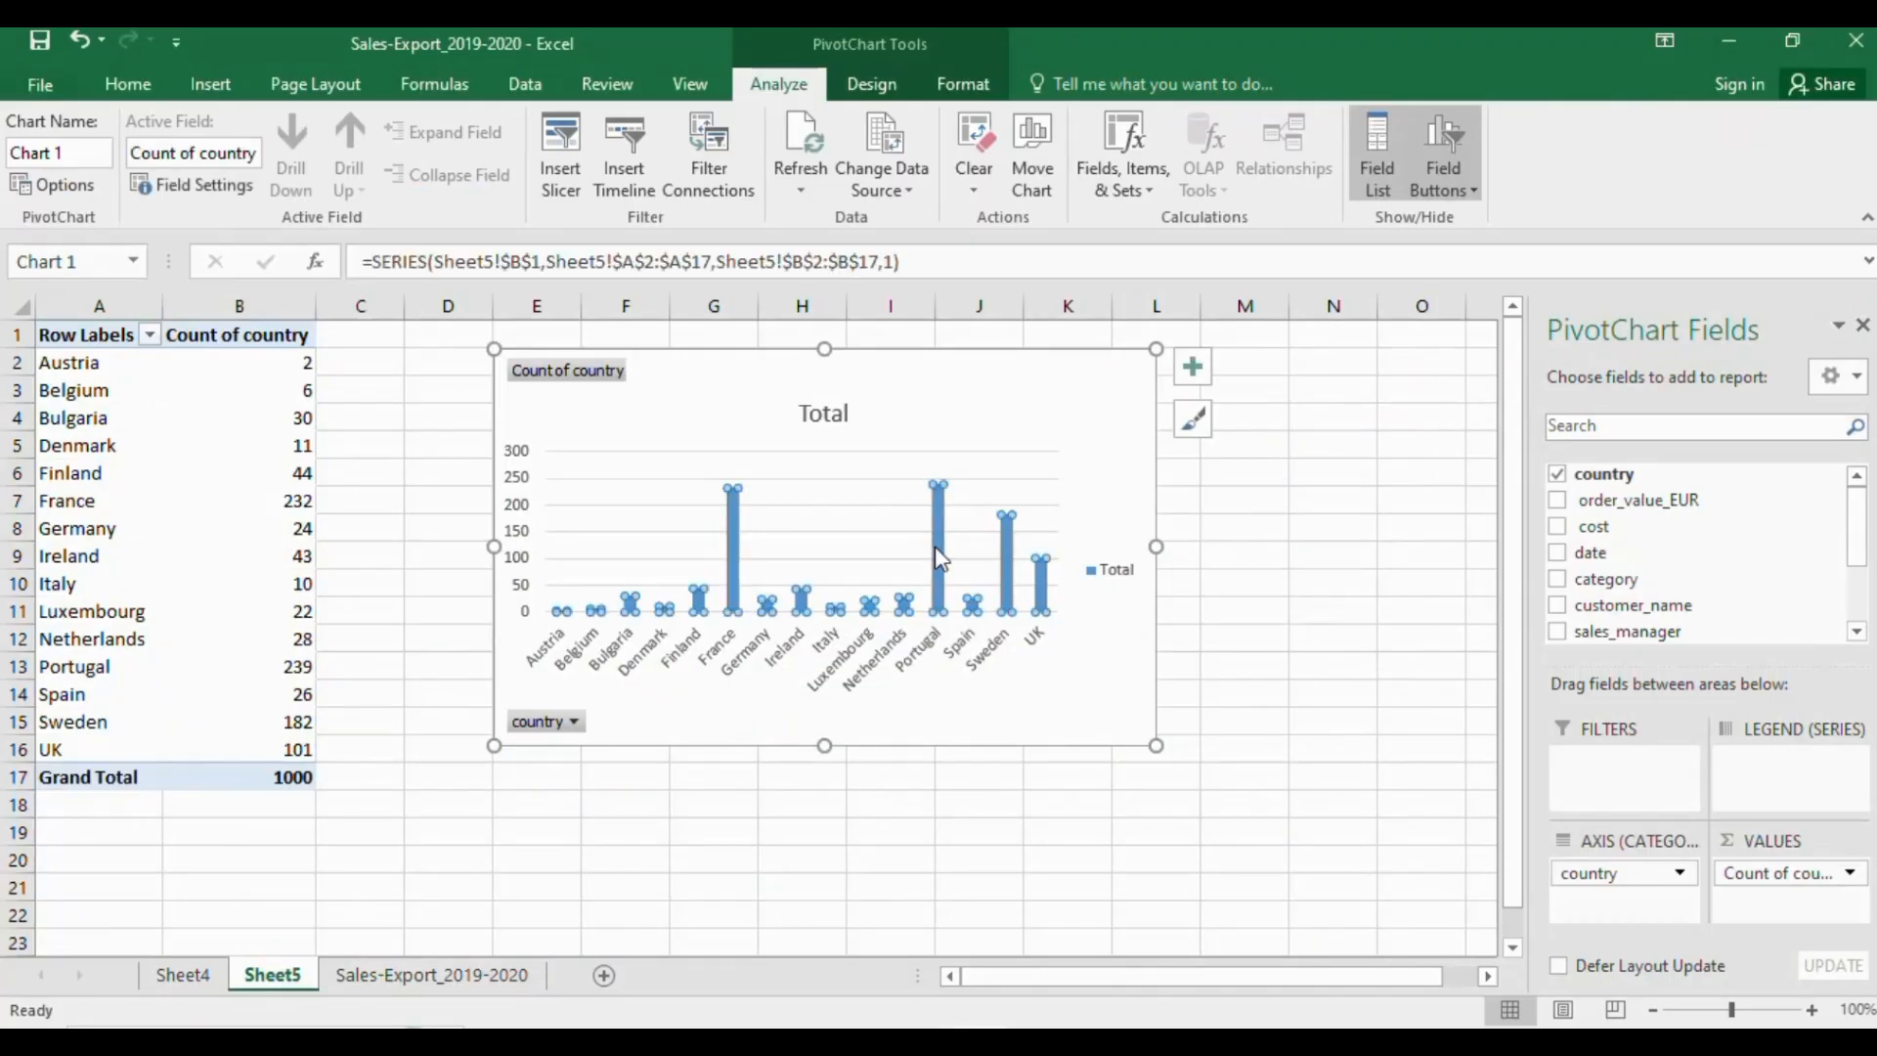
right_click(936, 557)
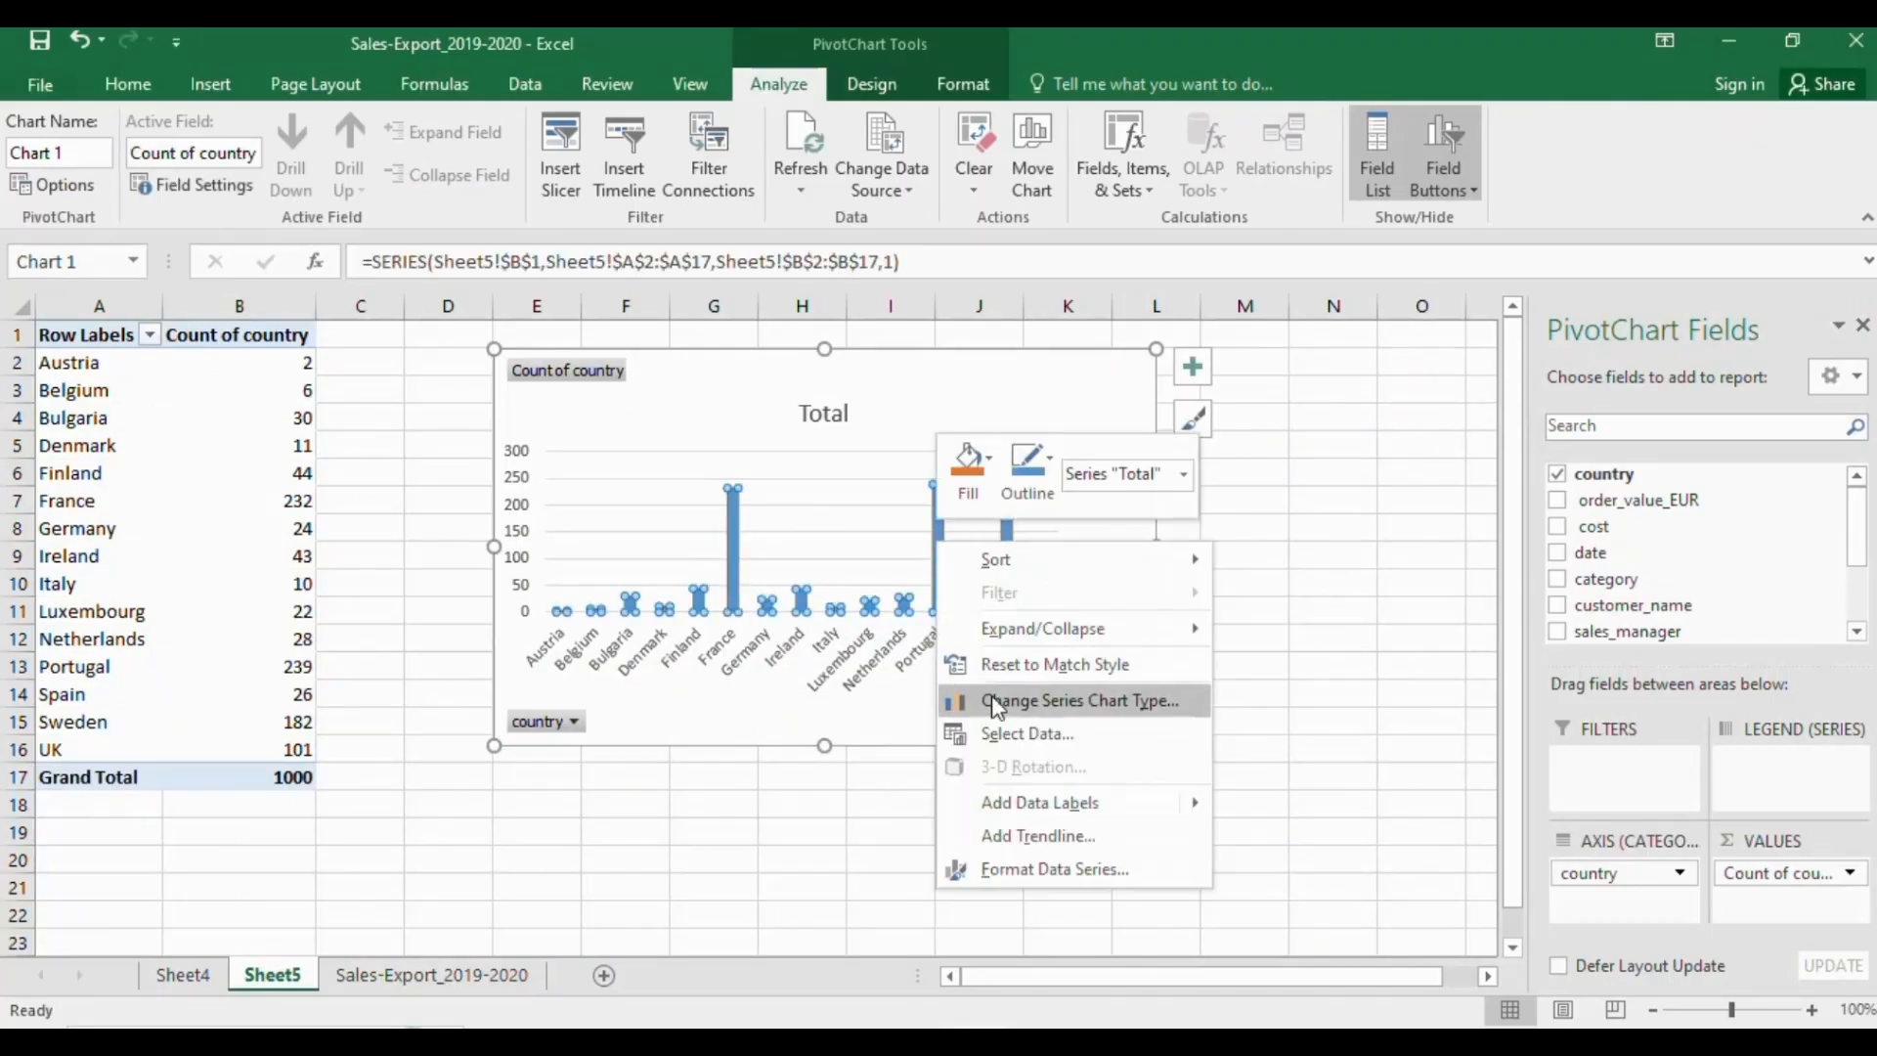
left_click(1022, 811)
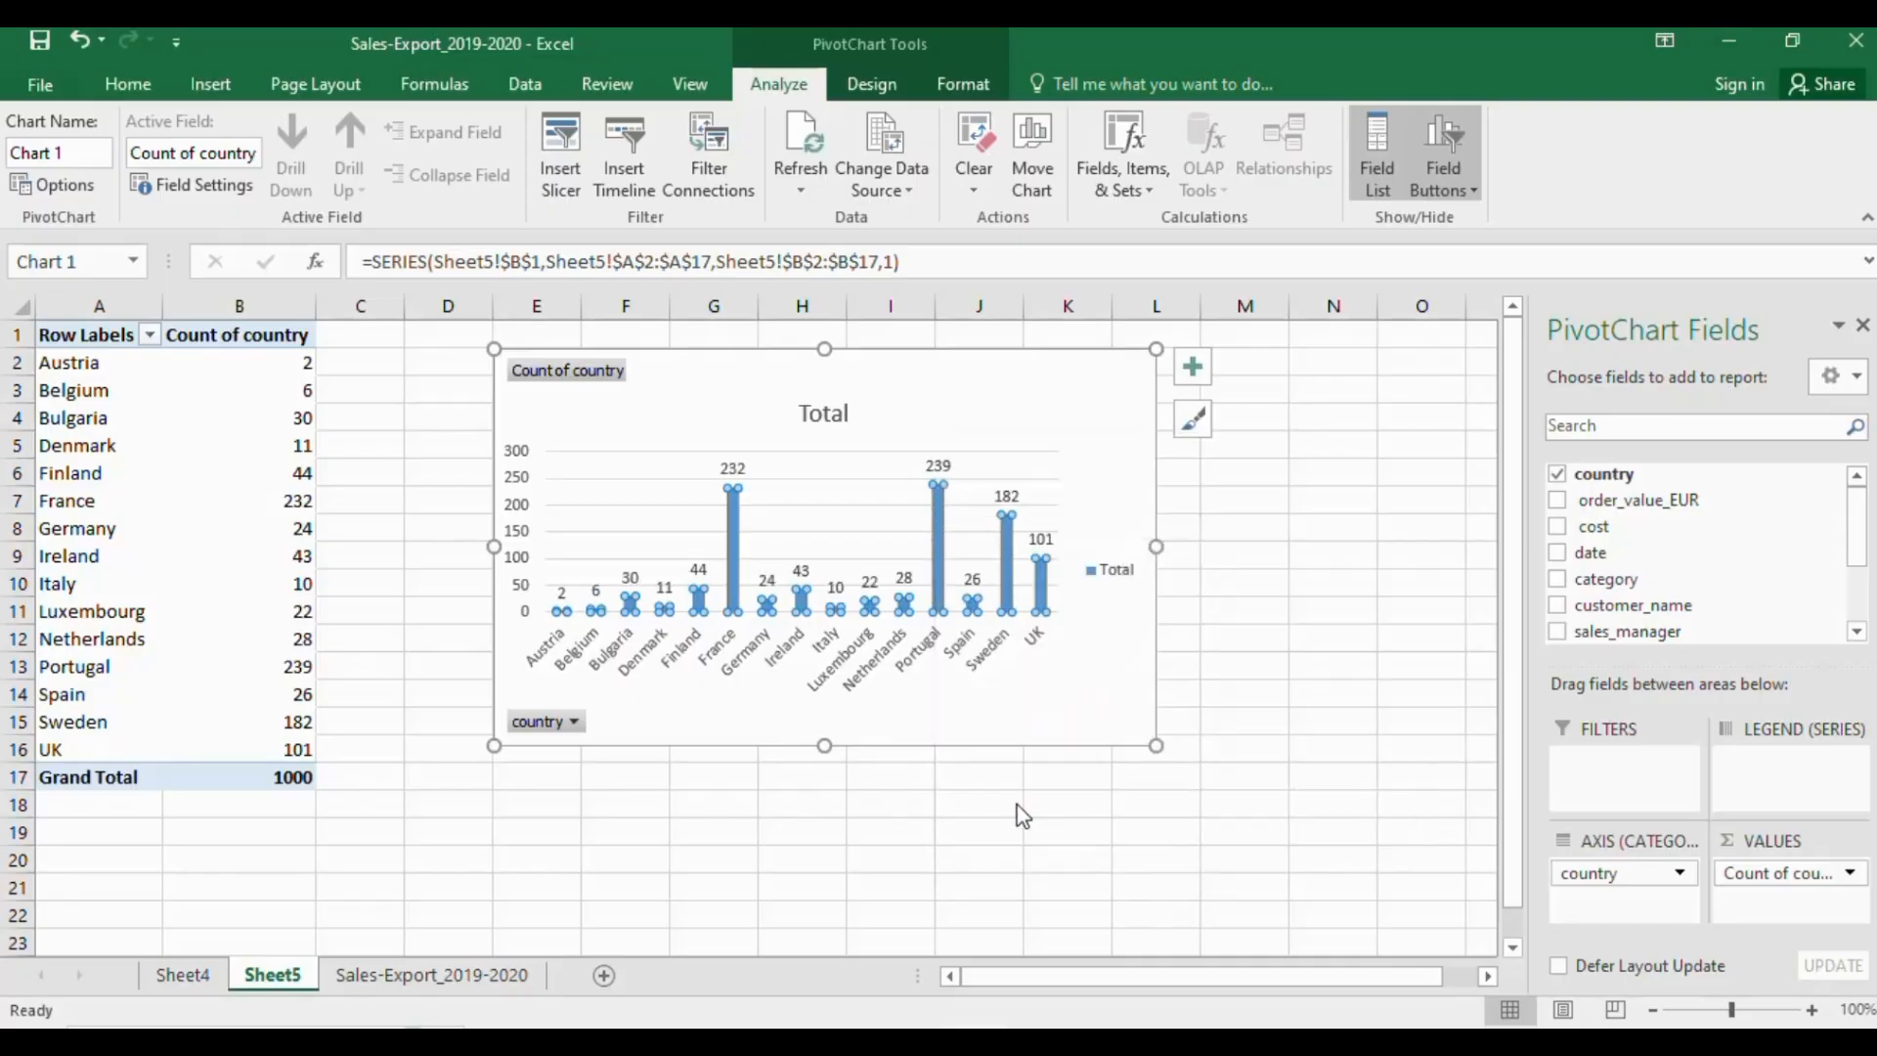
left_click(853, 863)
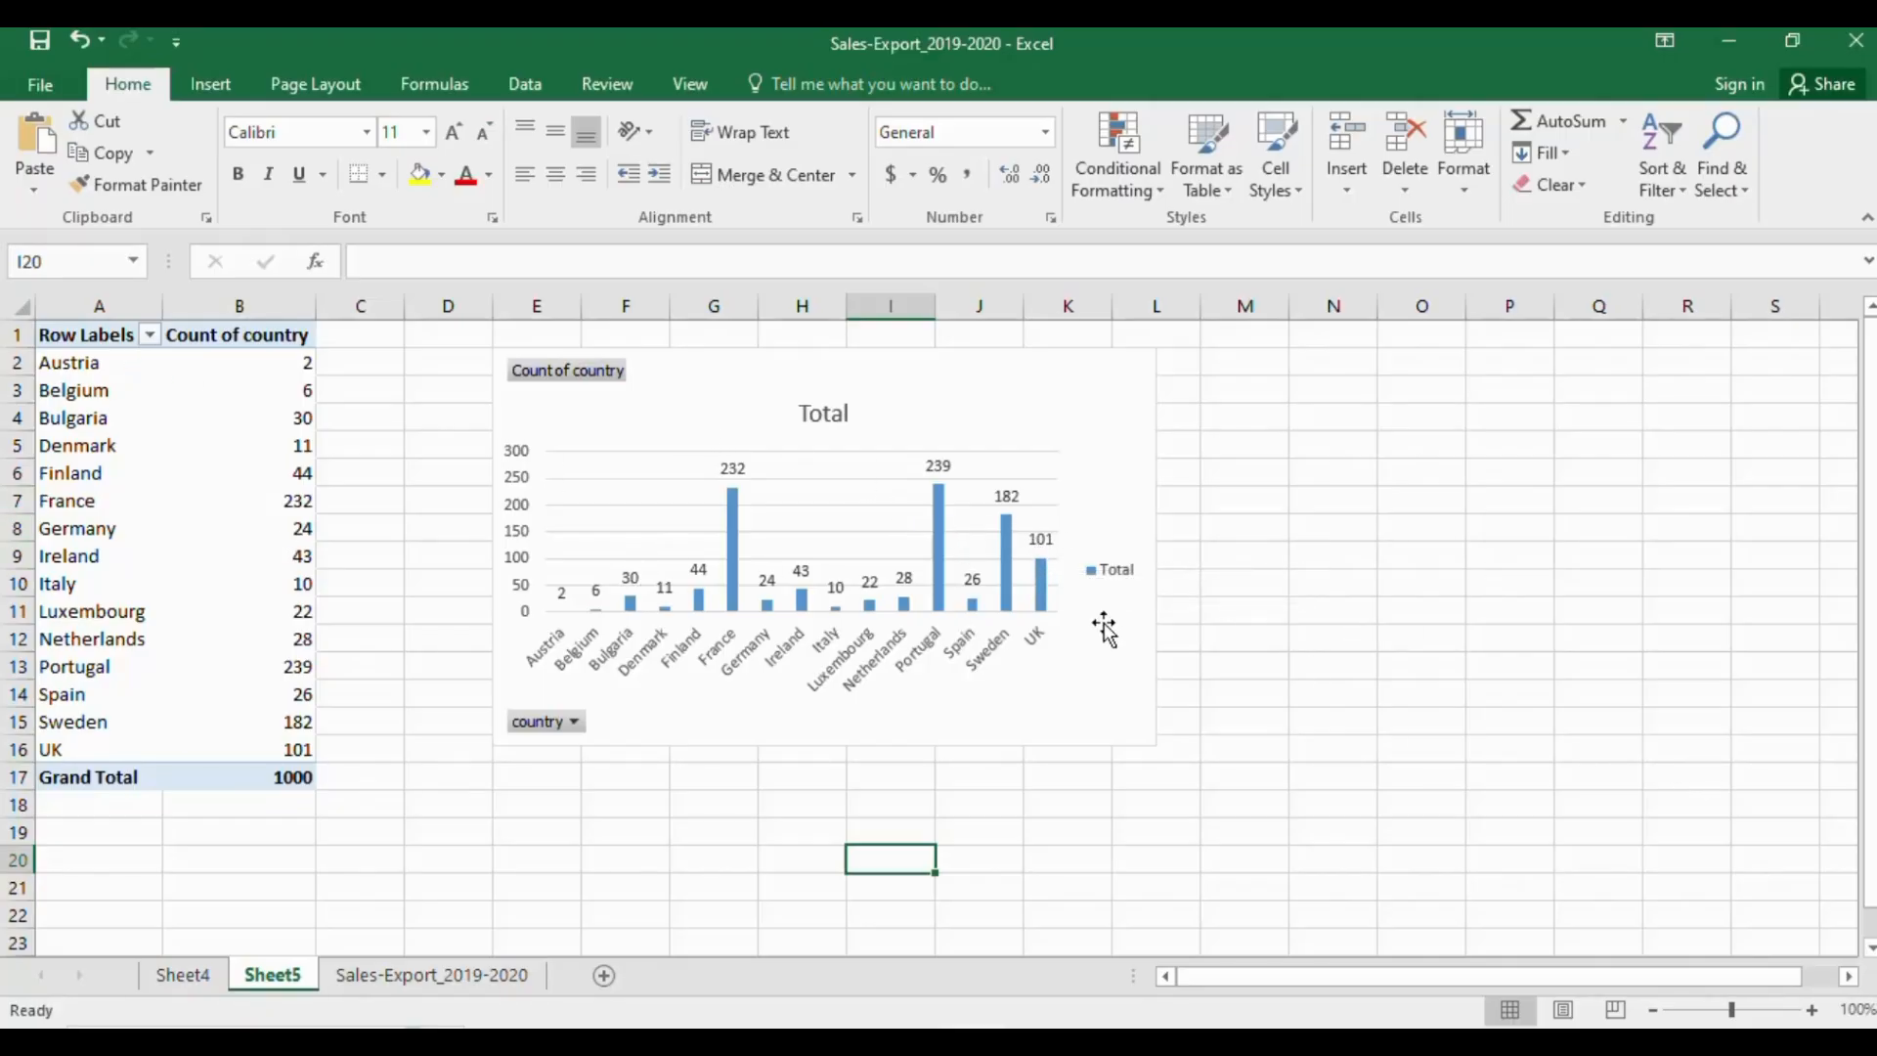
left_click(572, 723)
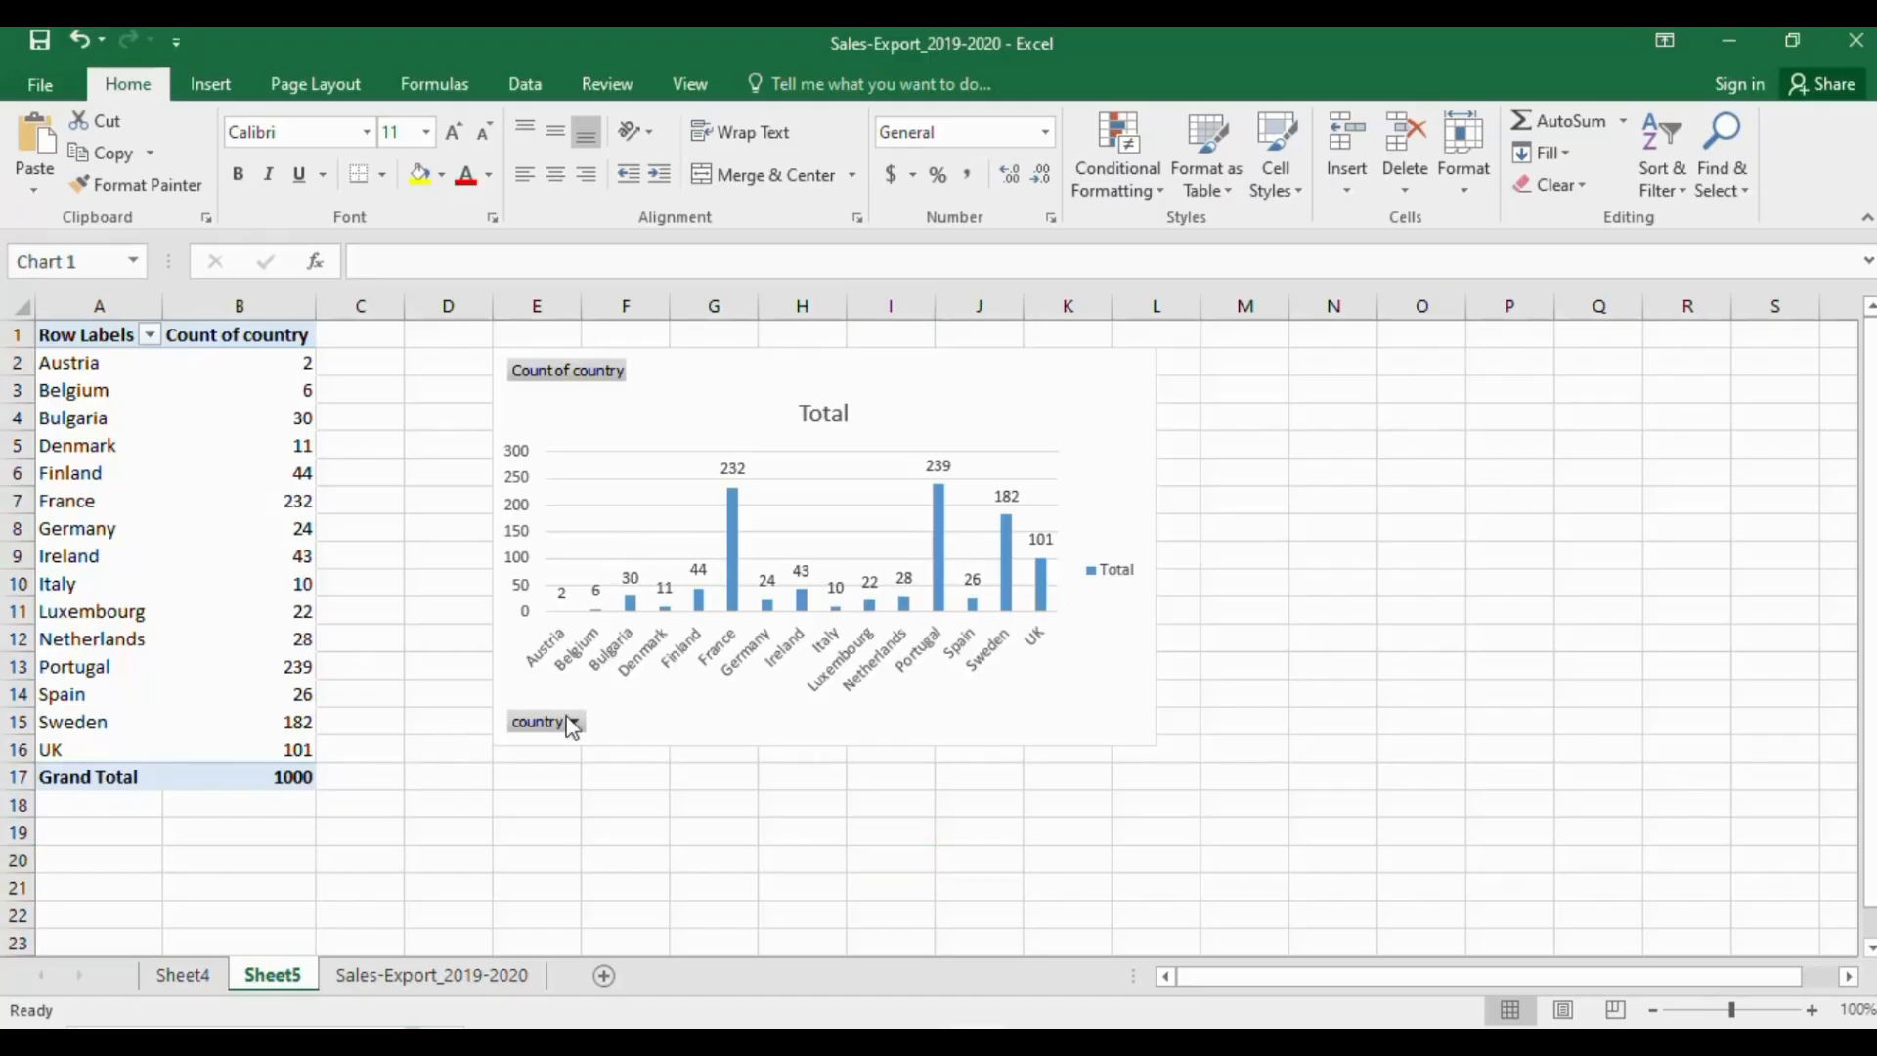
left_click(712, 880)
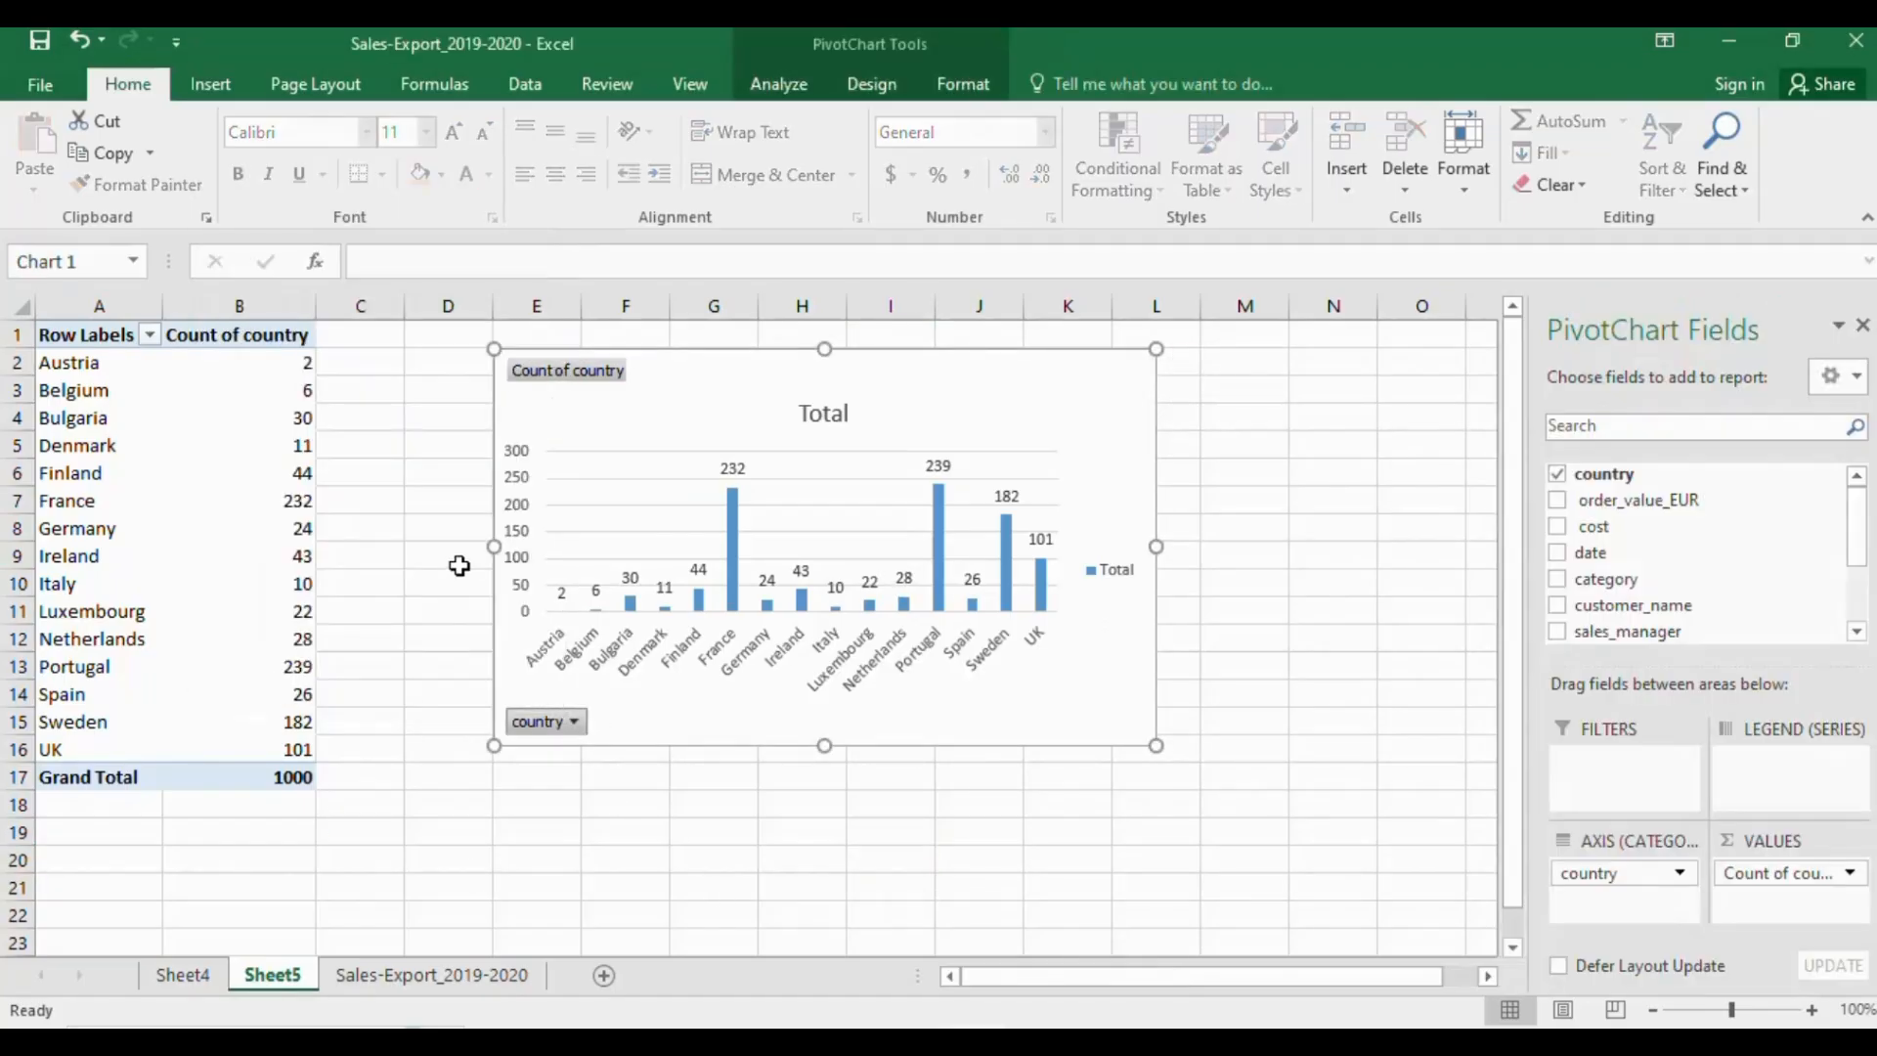
left_click(597, 385)
left_click(1328, 634)
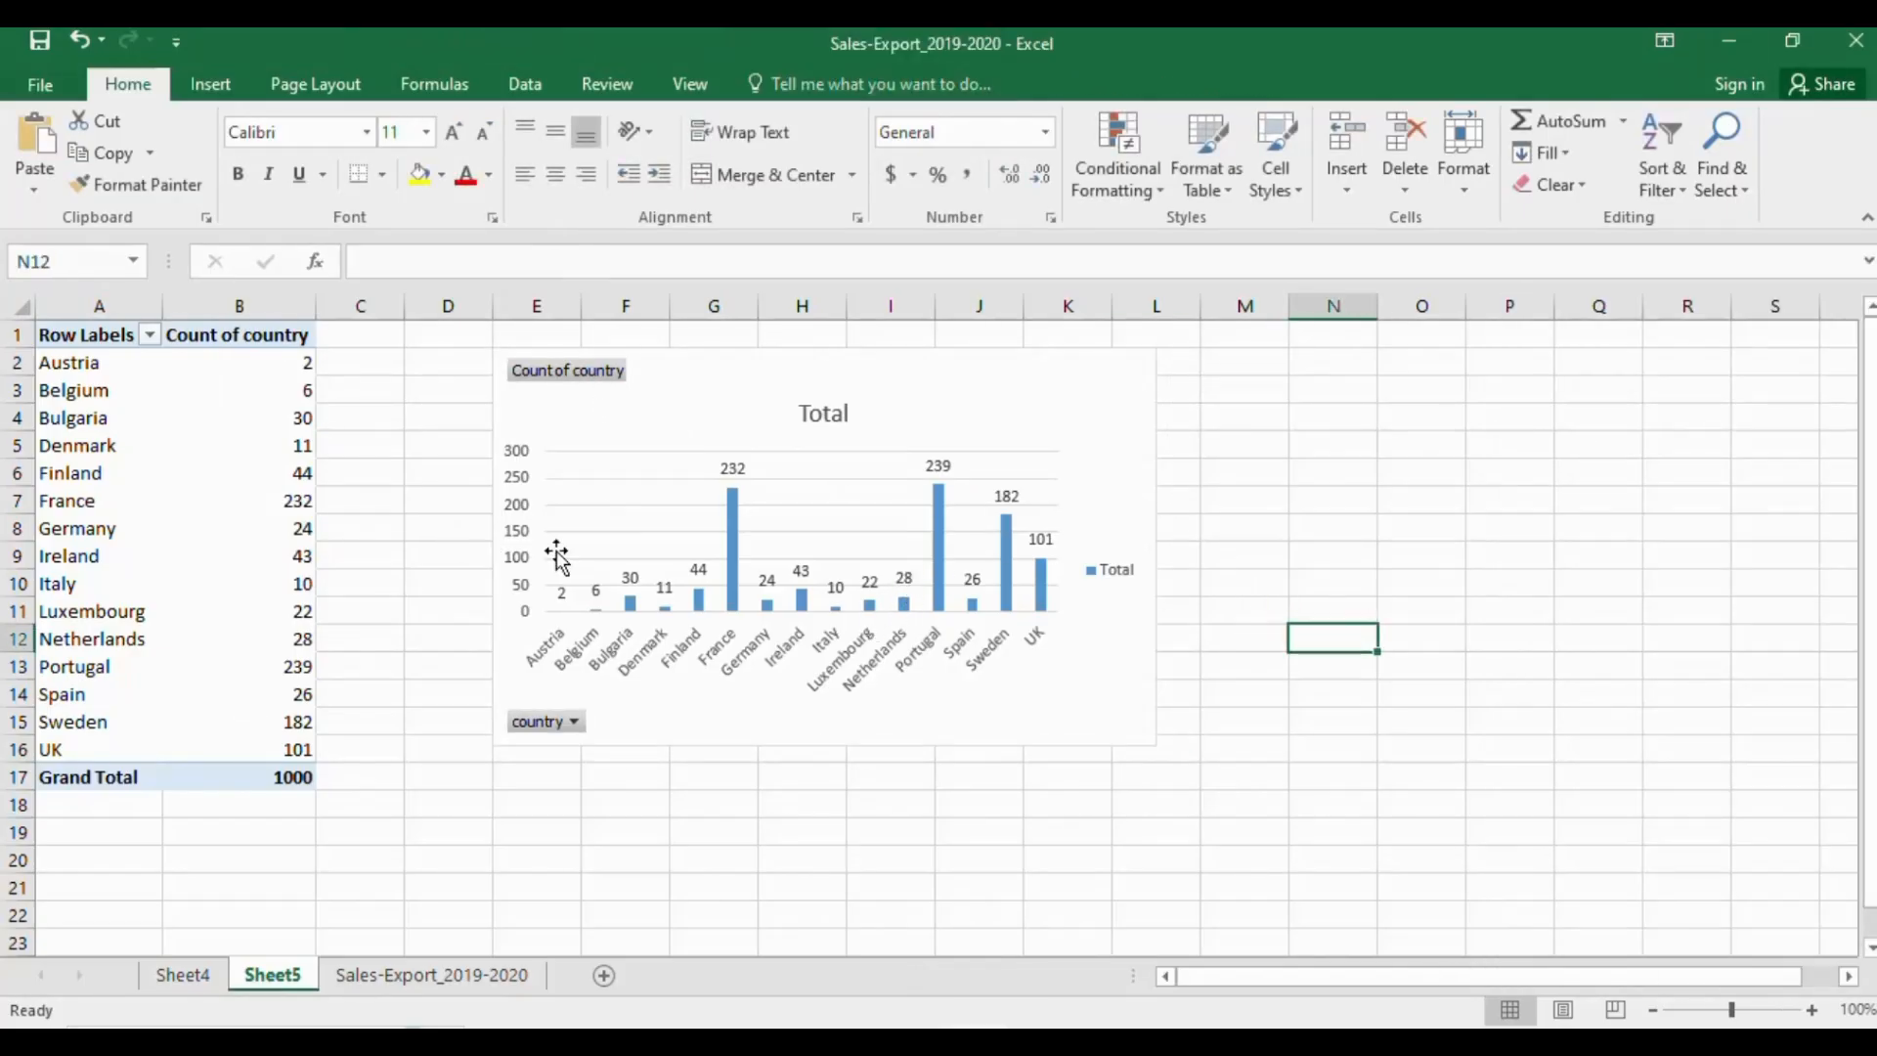
View the chart types offered for the pivot chart's column series and leave without choosing one
right_click(939, 553)
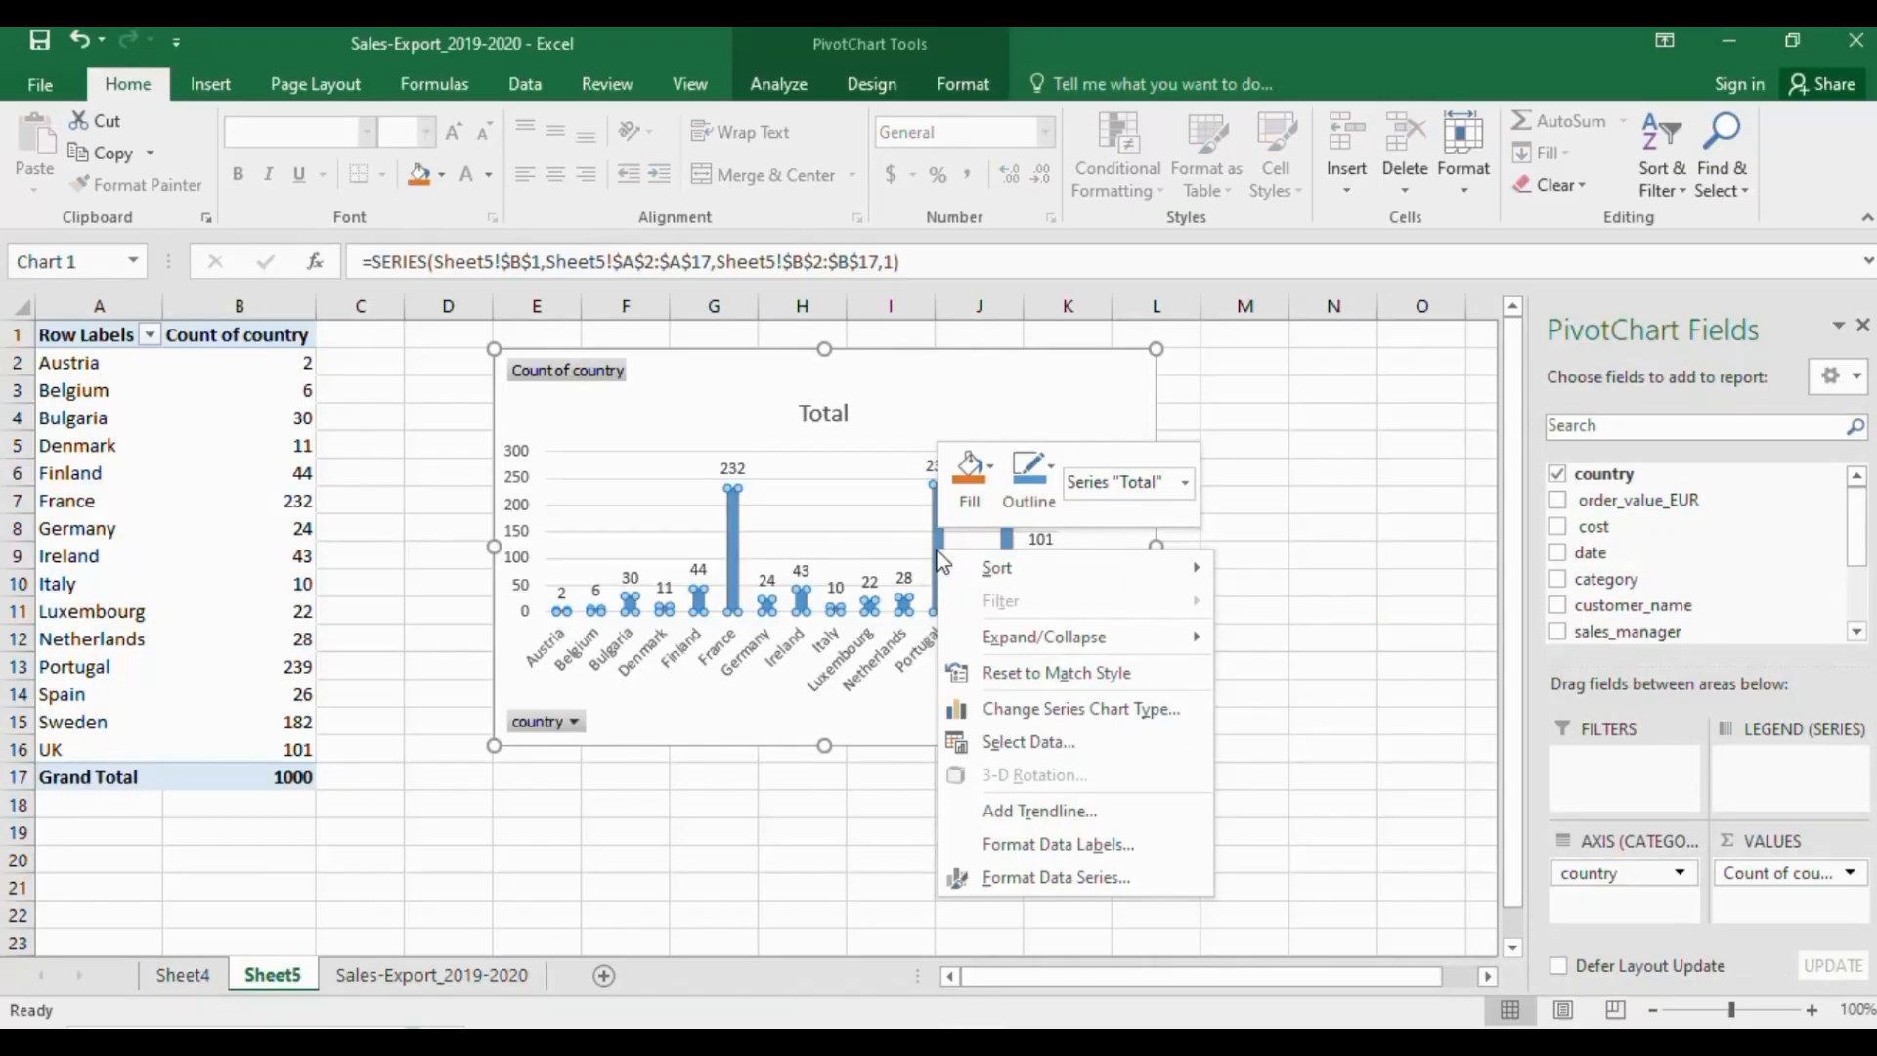
left_click(1094, 713)
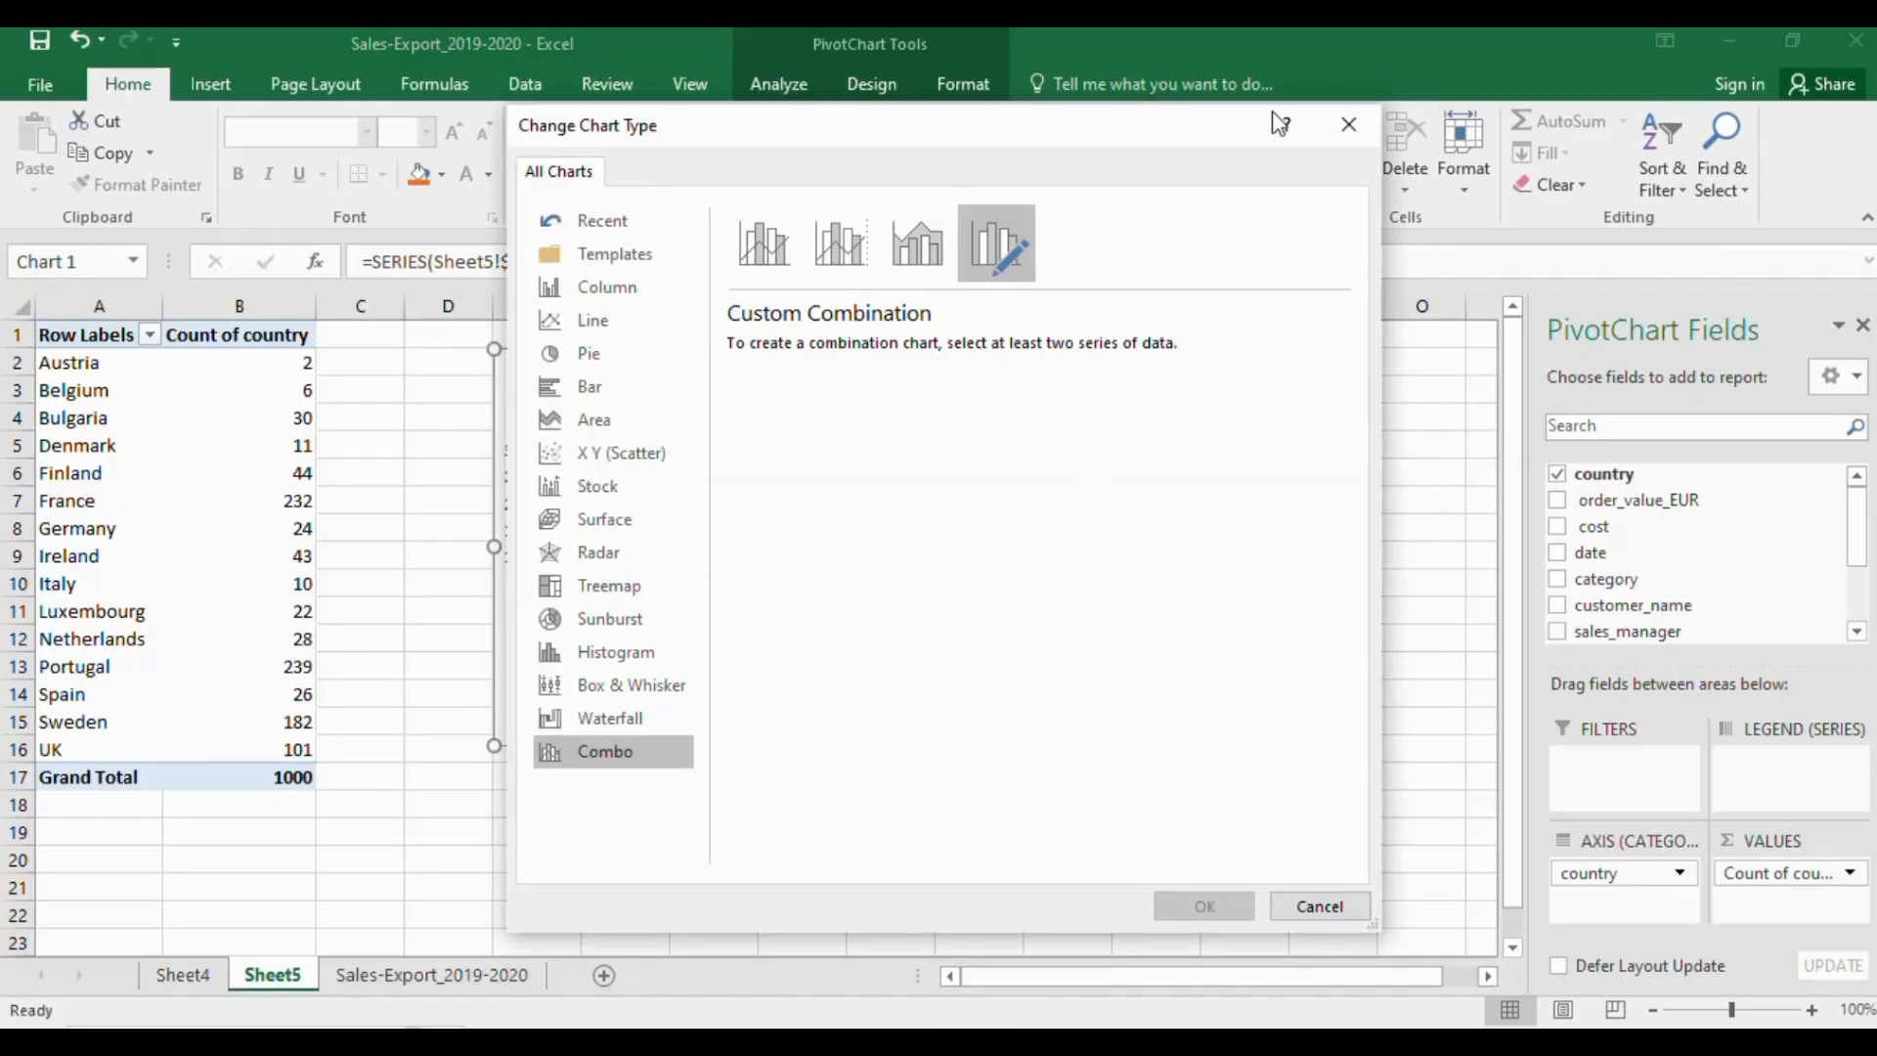
left_click(1348, 124)
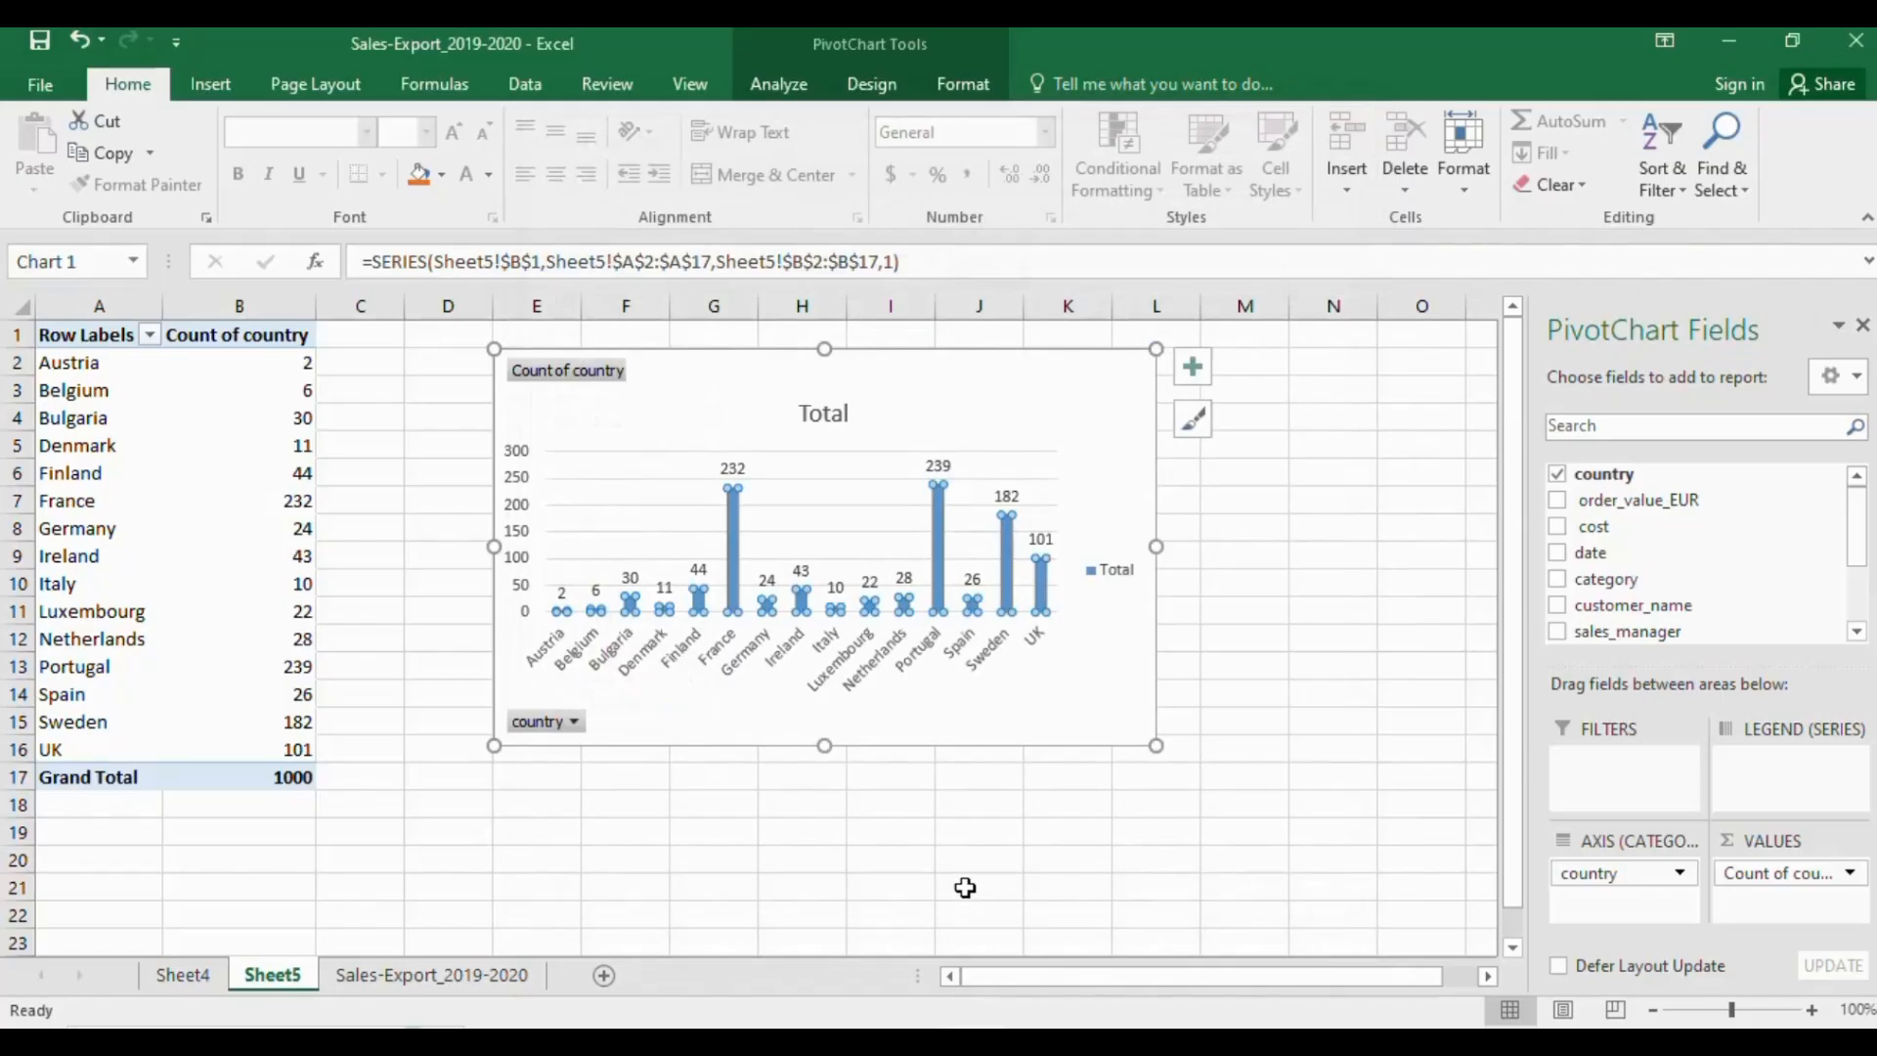
left_click(1056, 832)
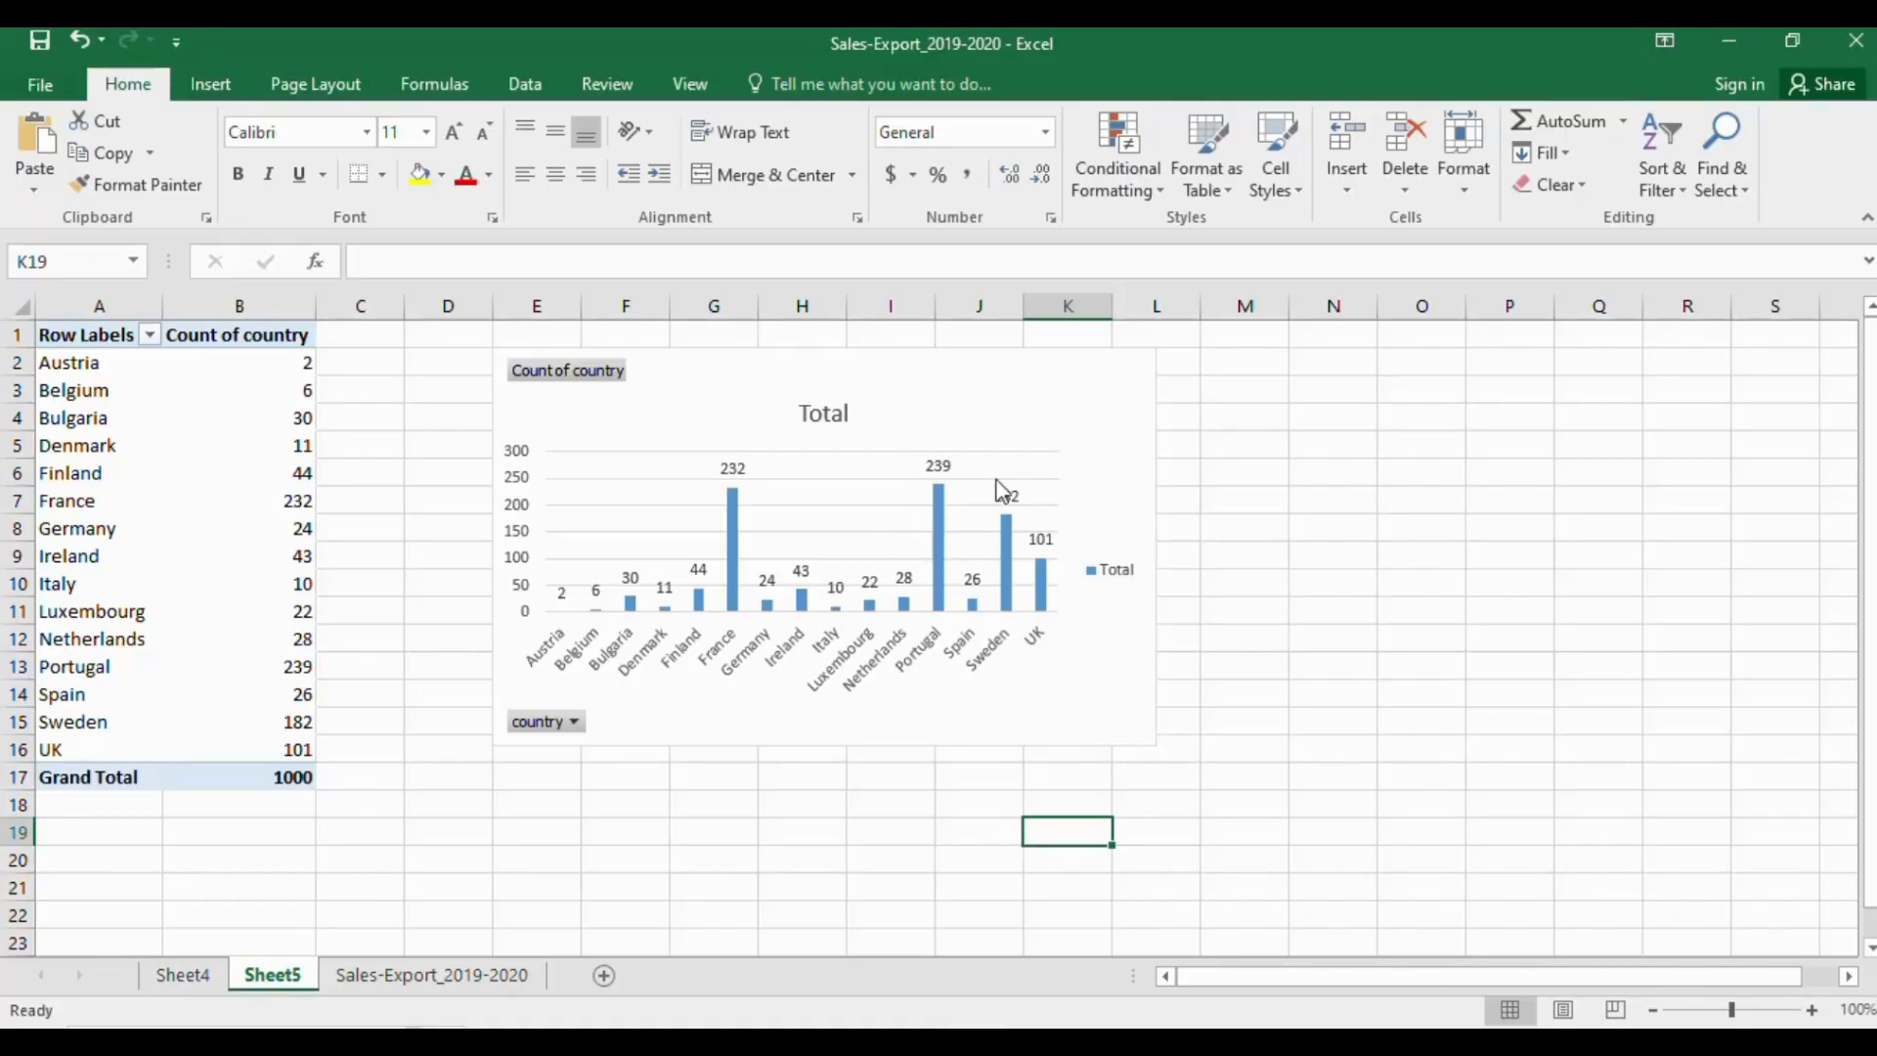
Insert slicers for the category and device_type fields on the pivot chart
left_click(922, 515)
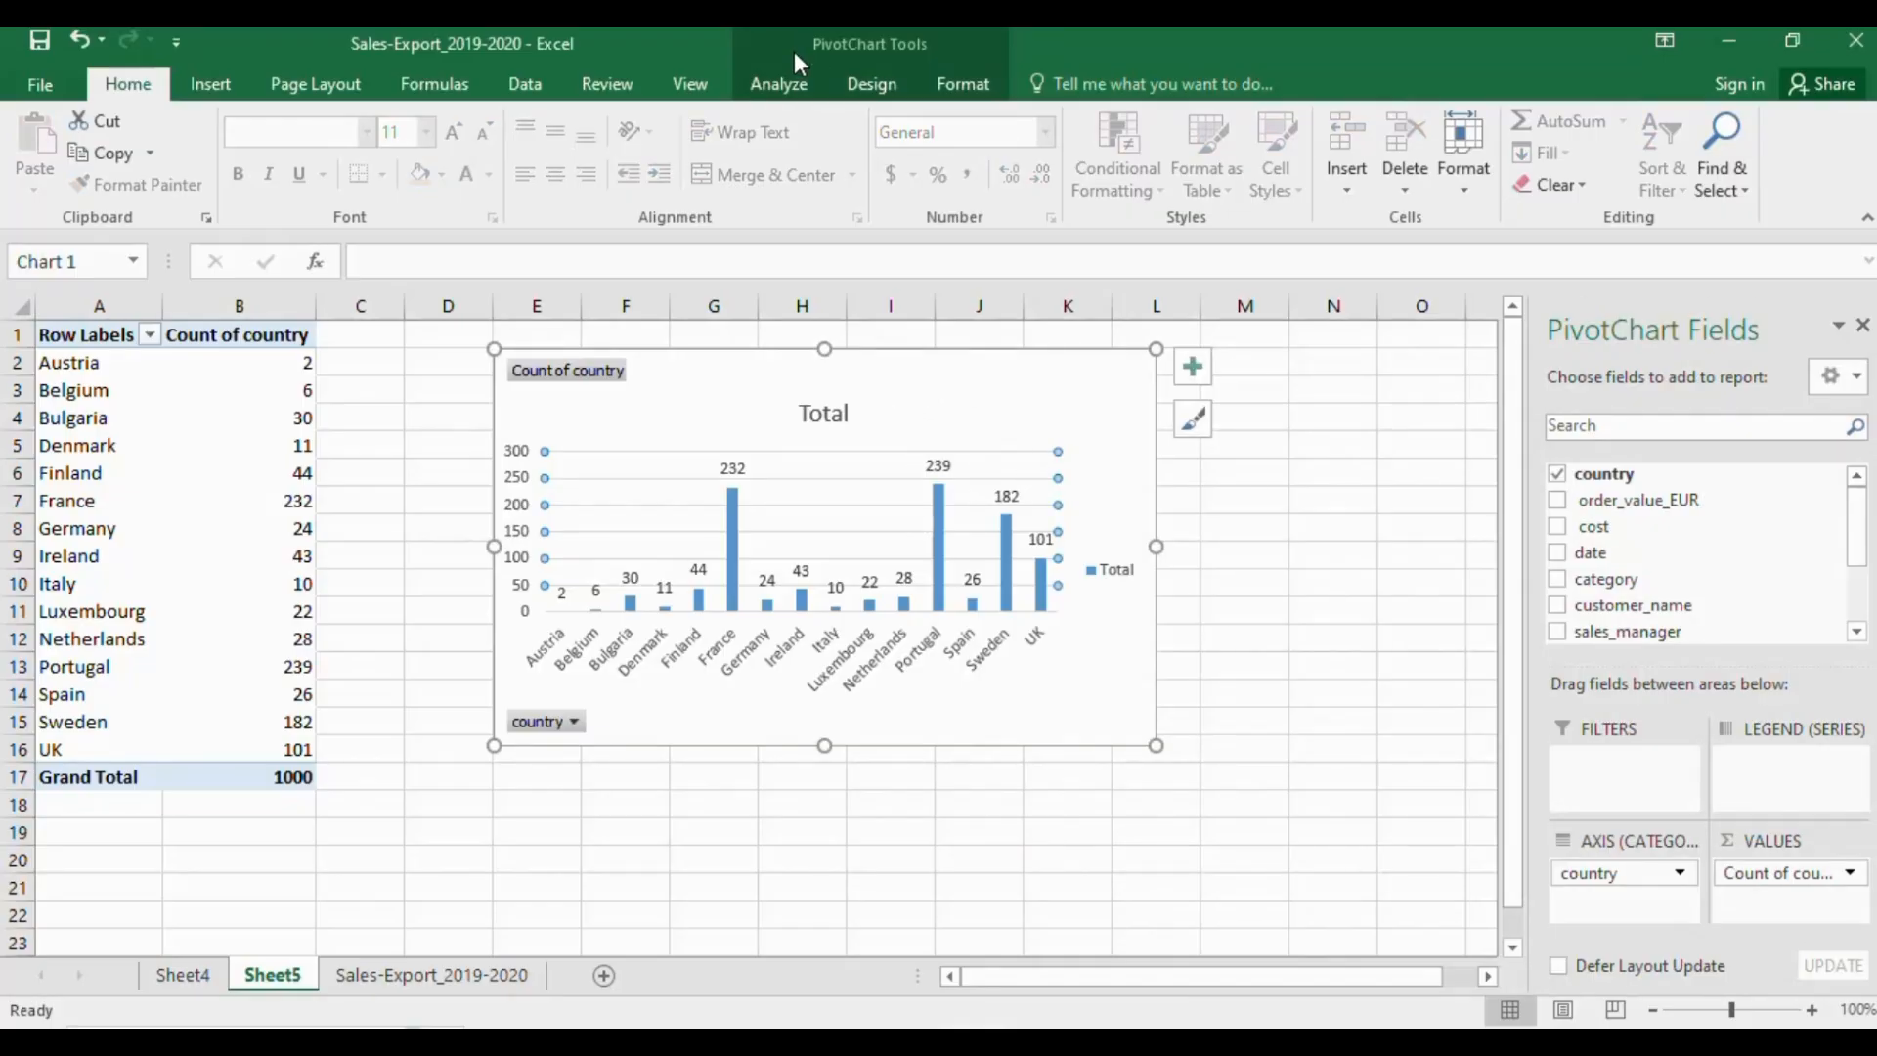
left_click(782, 82)
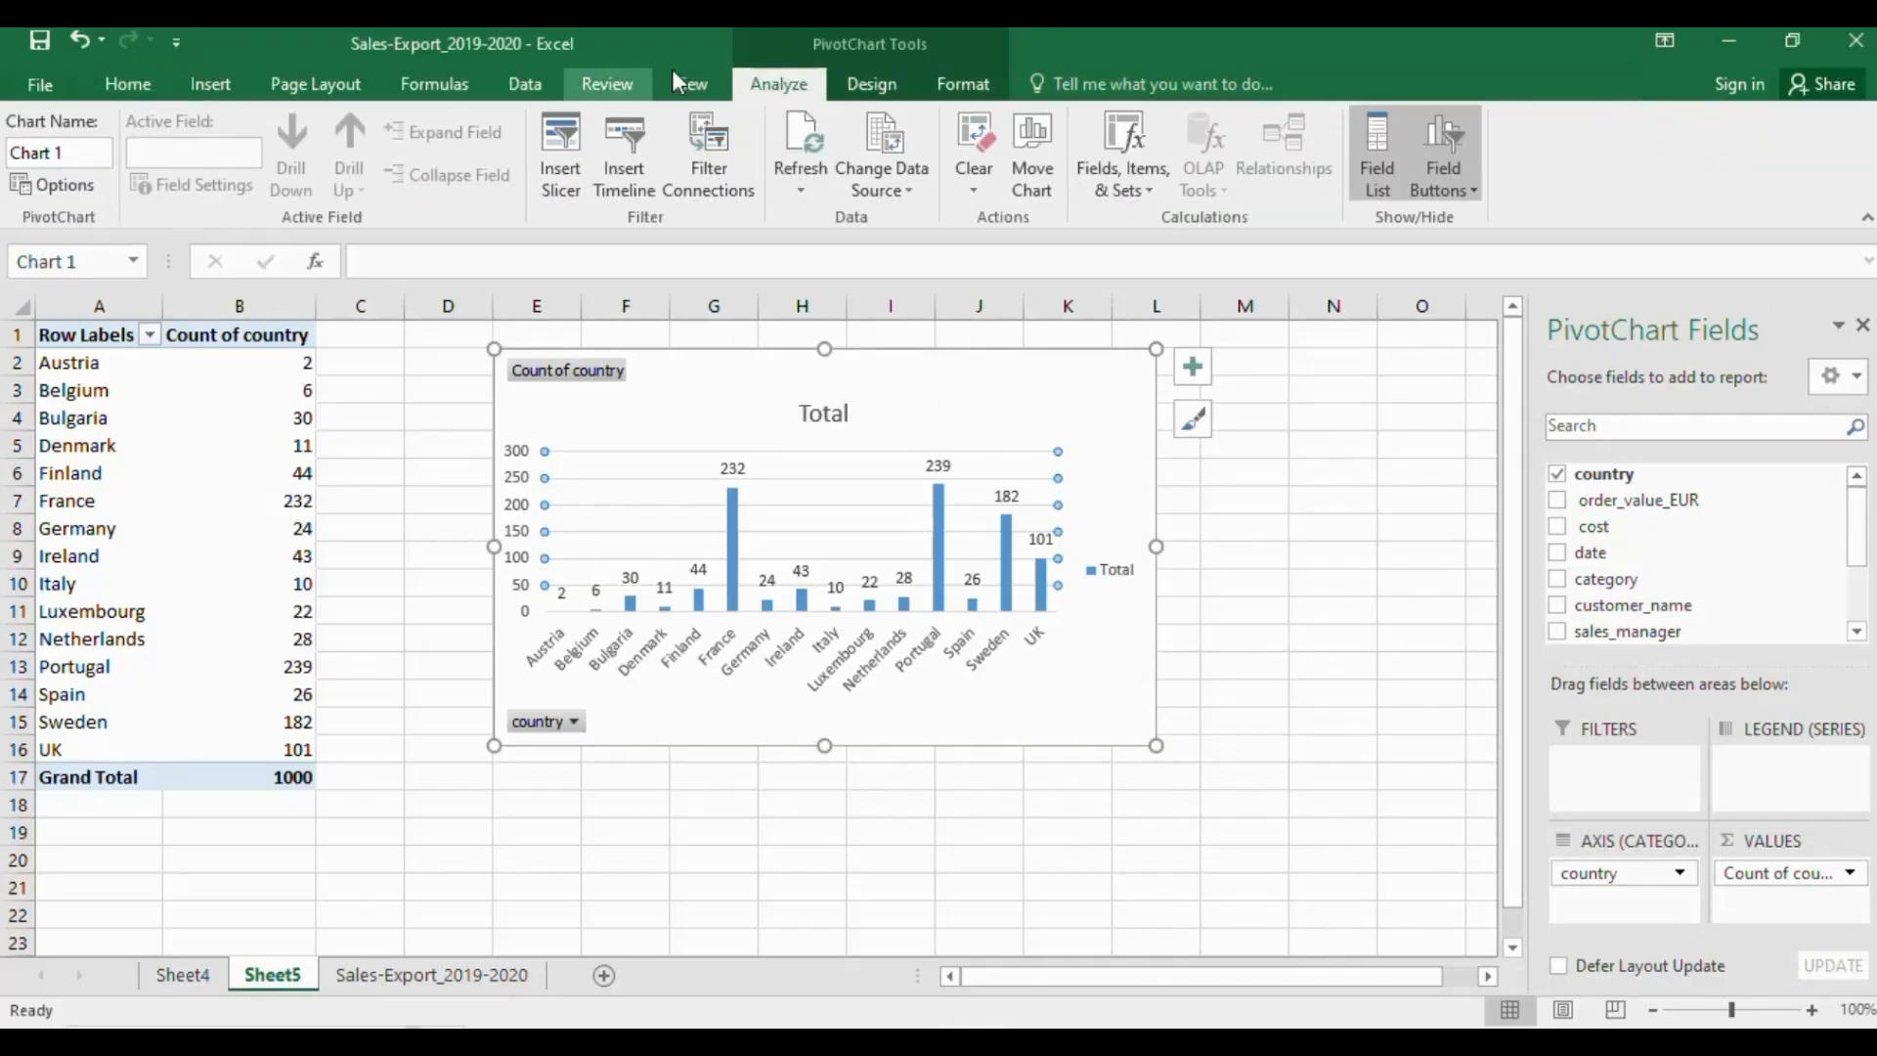
left_click(561, 147)
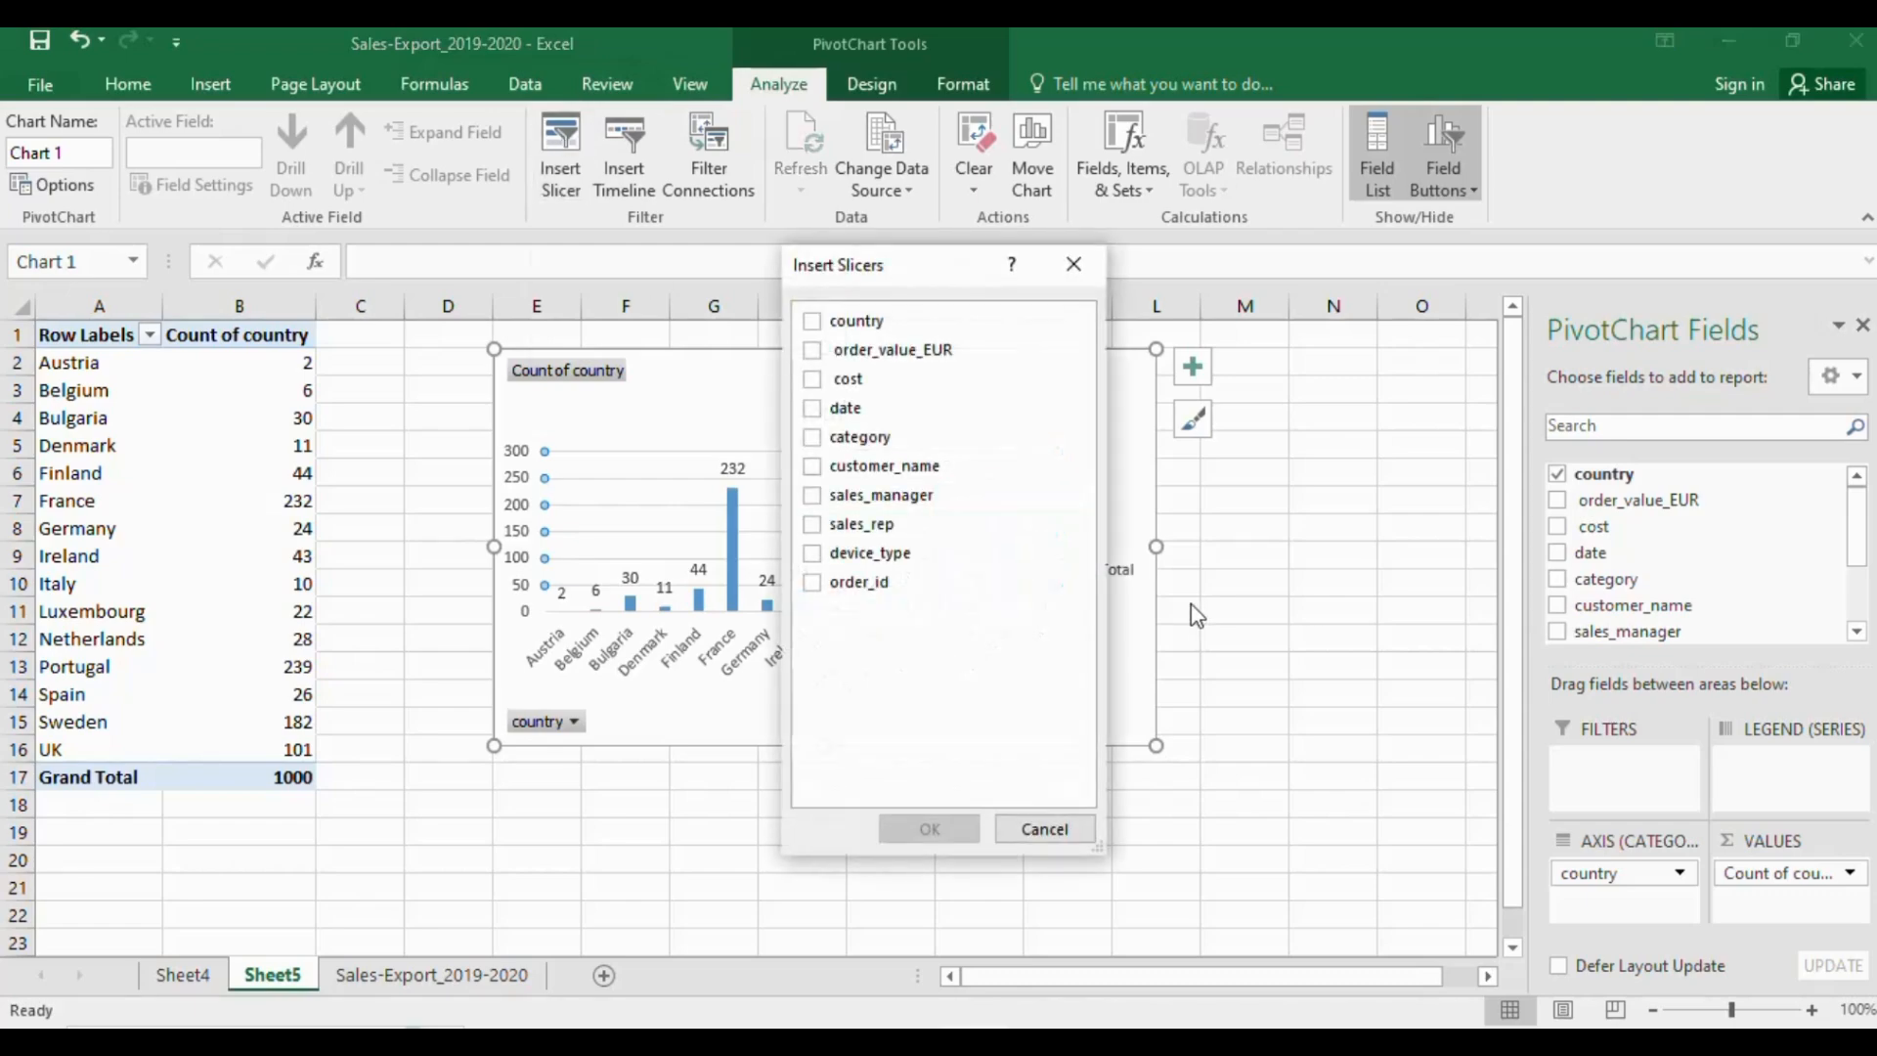
left_click(812, 321)
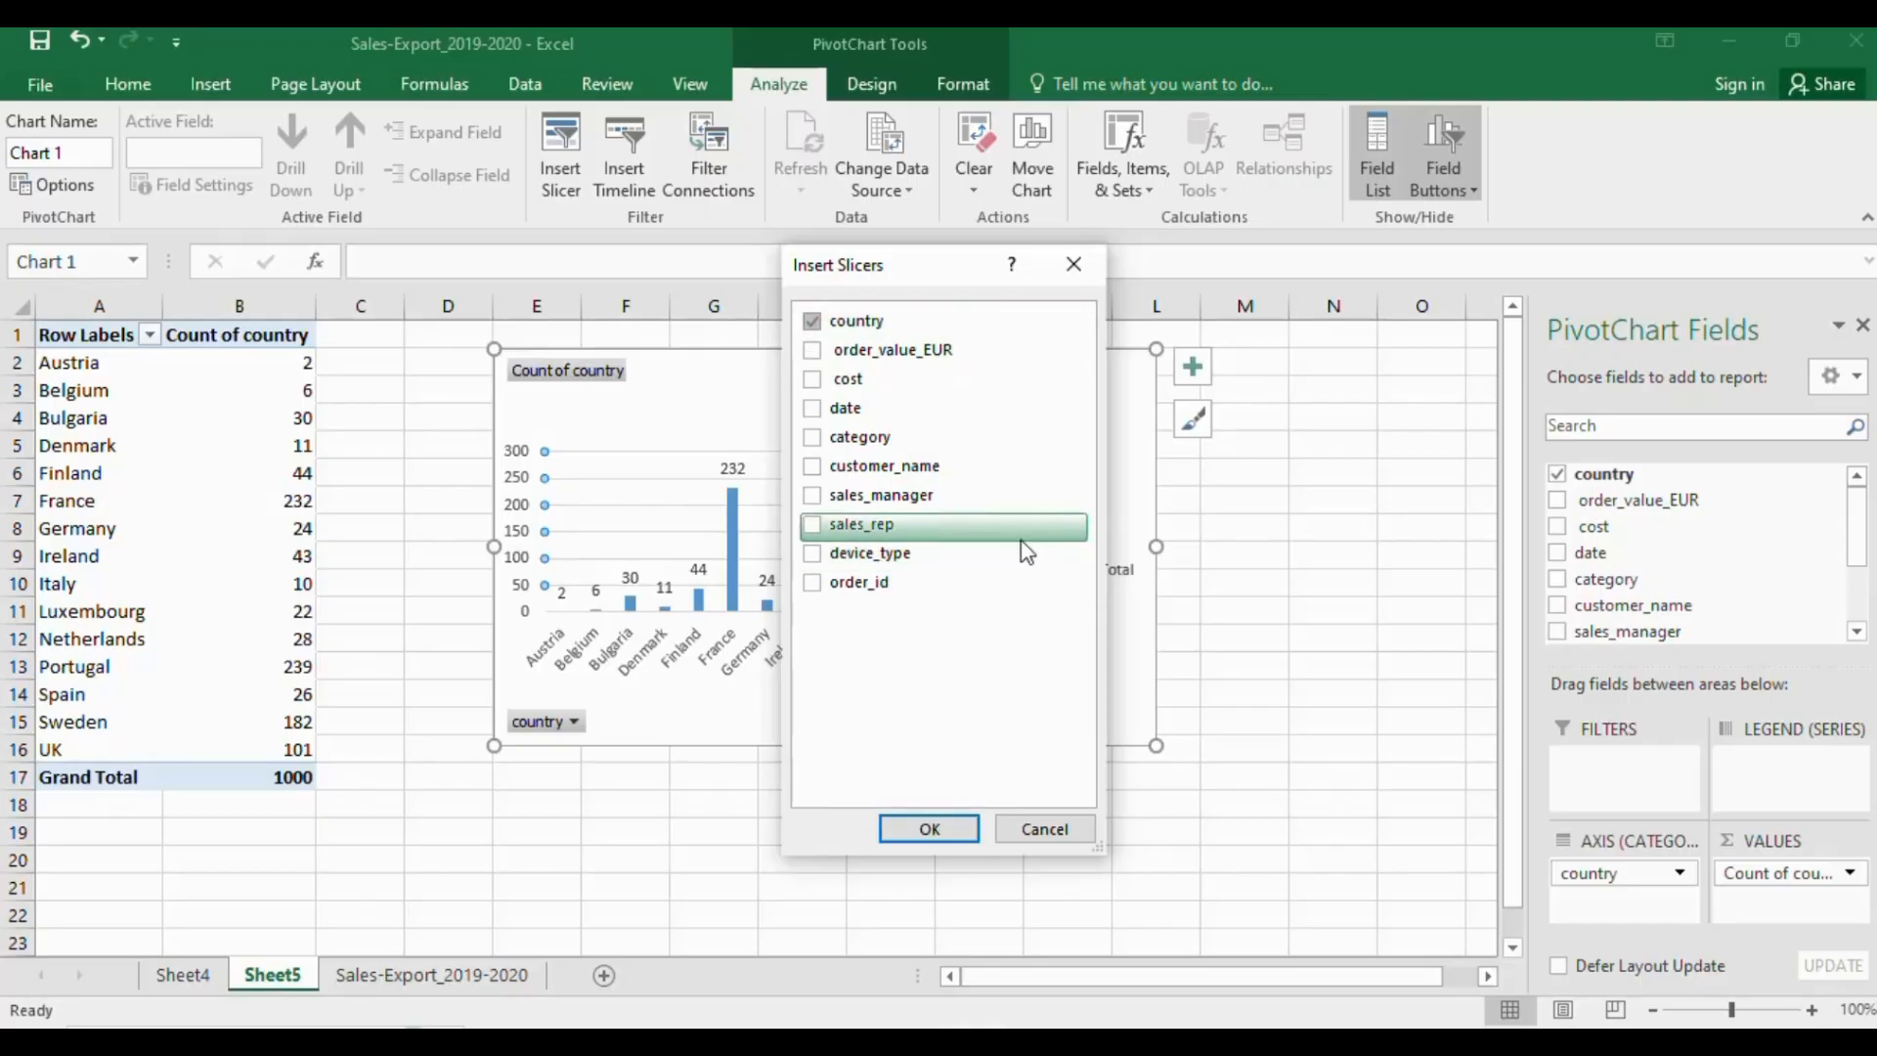
left_click(812, 326)
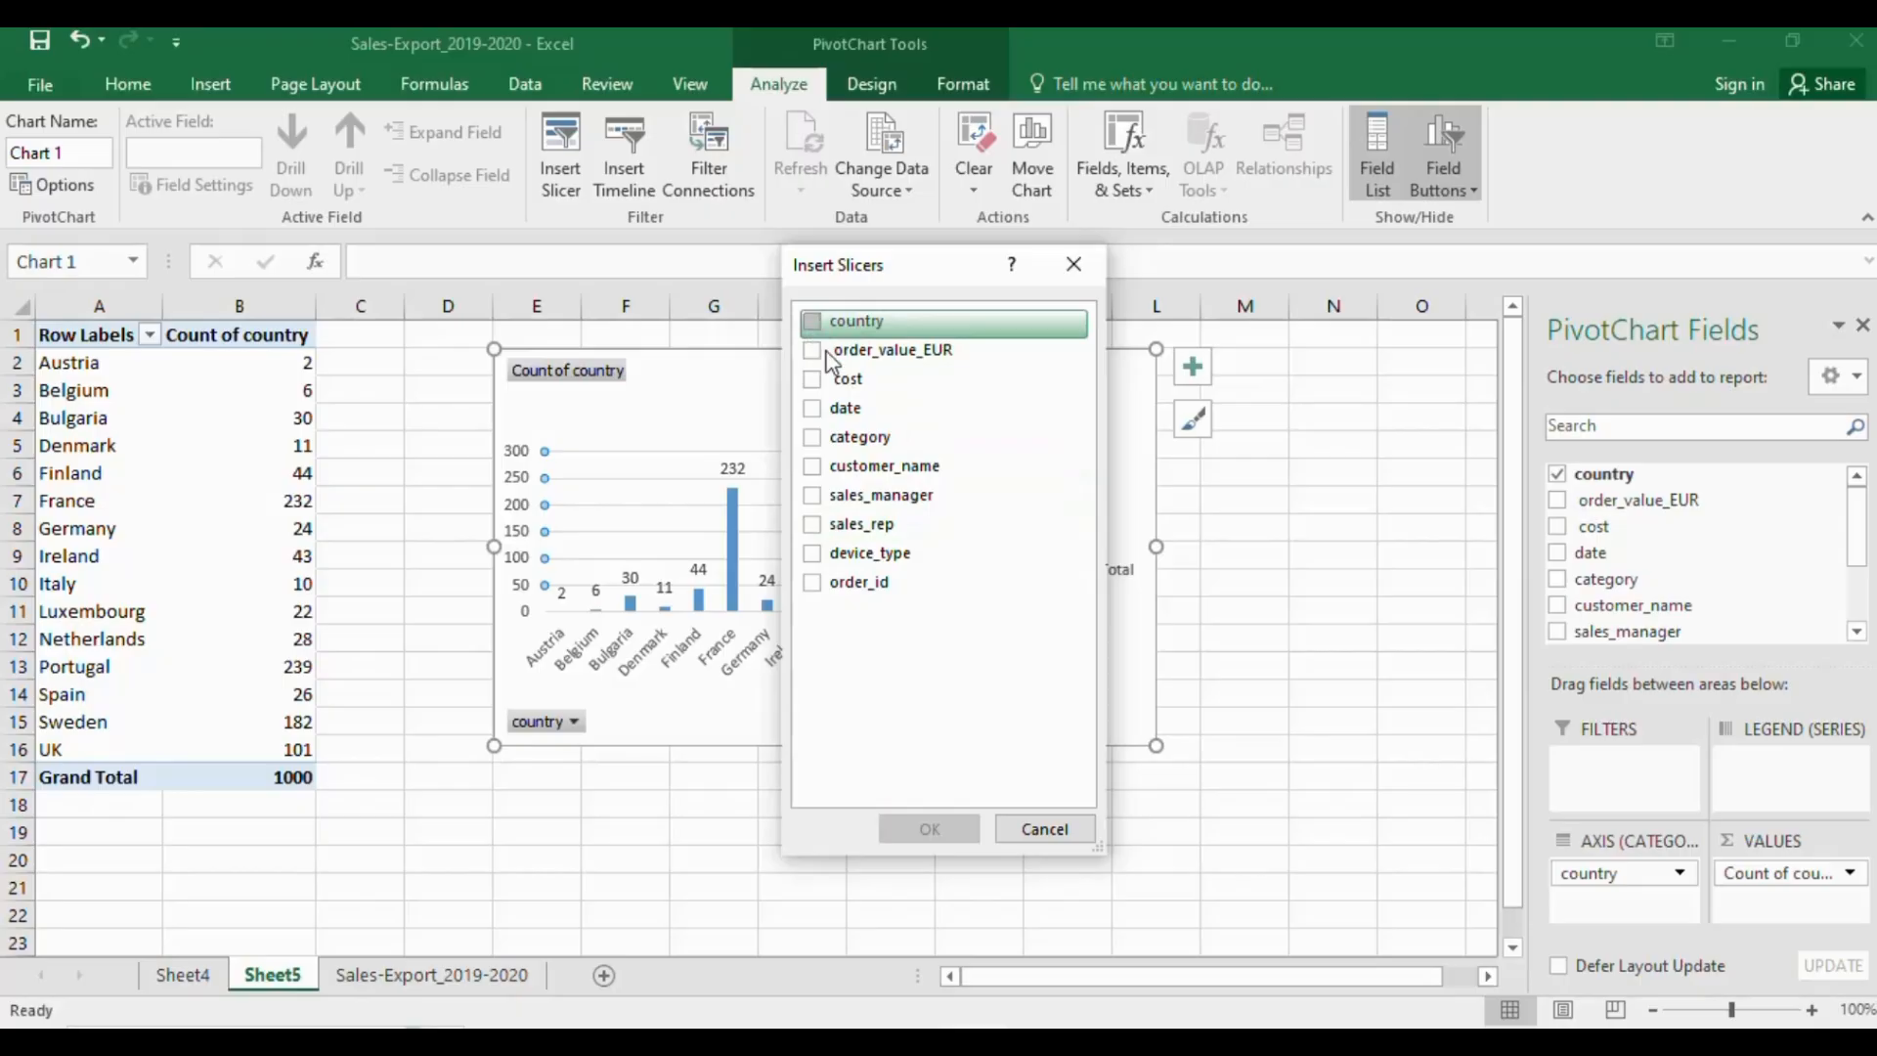
left_click(816, 446)
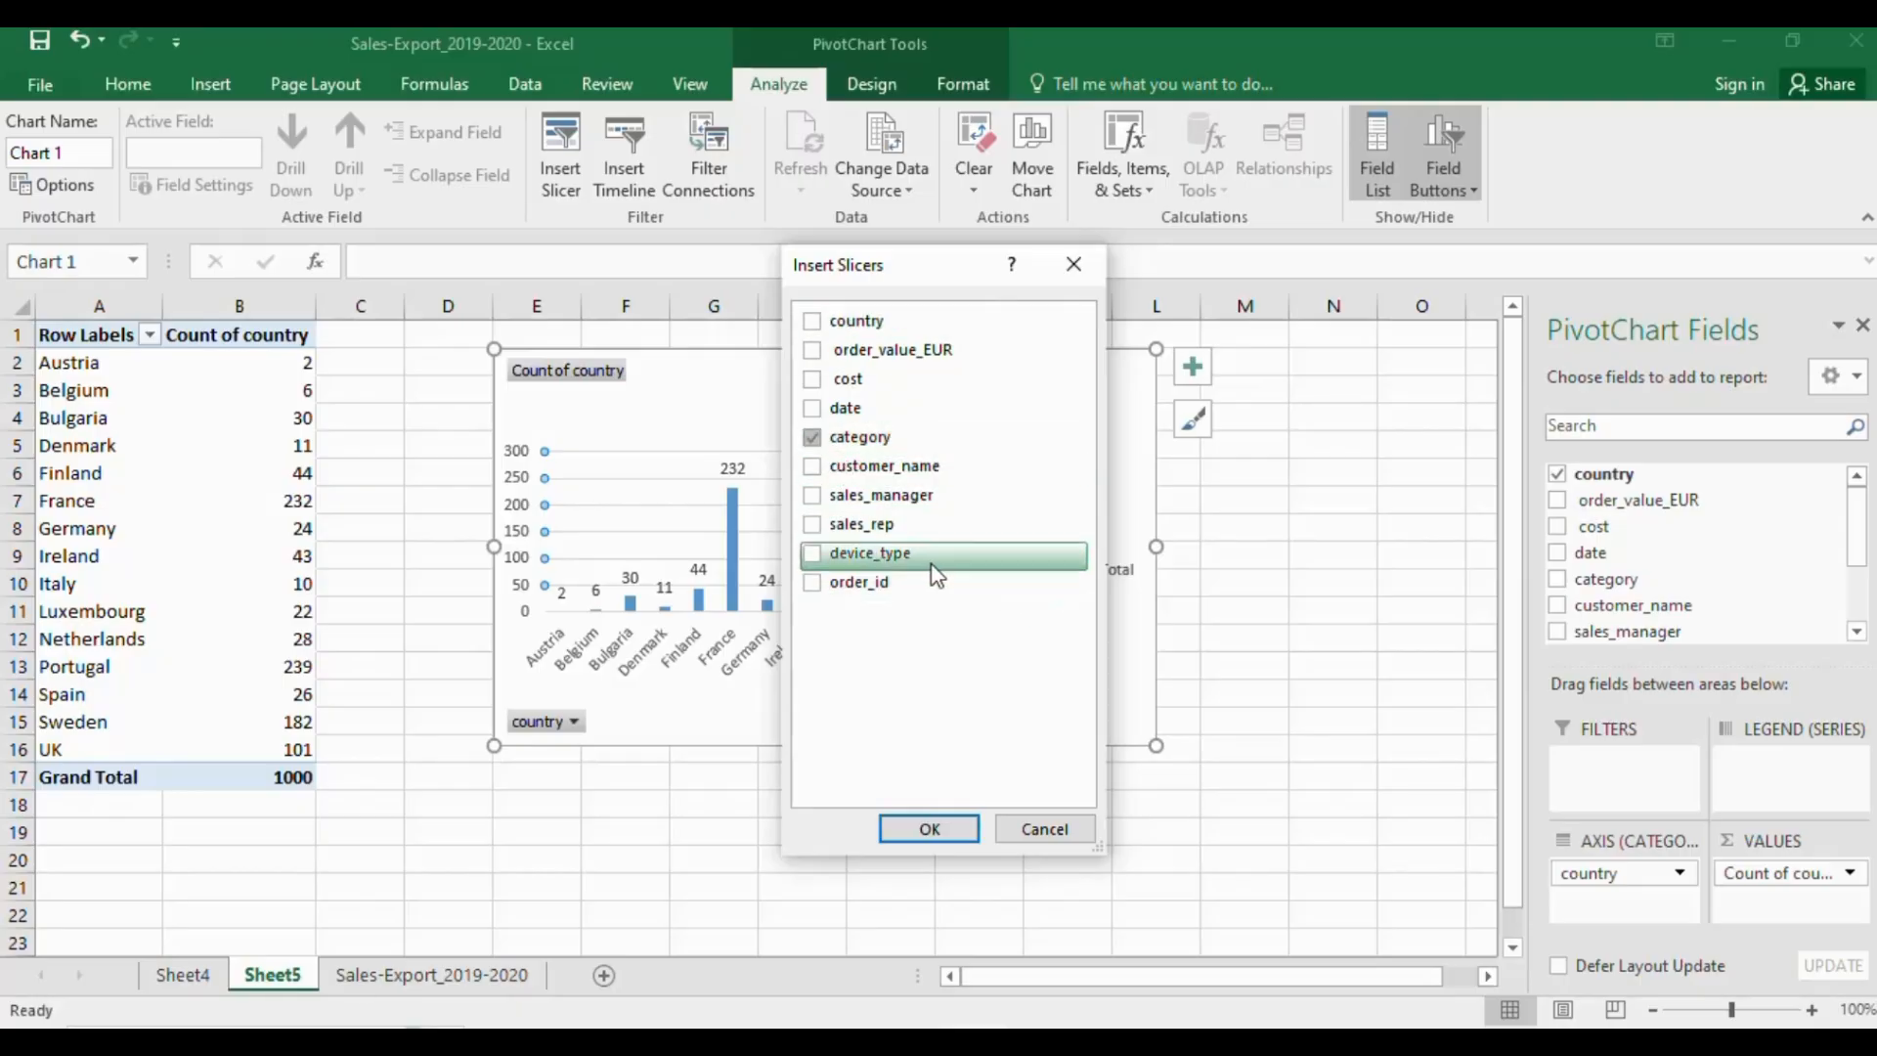
left_click(812, 554)
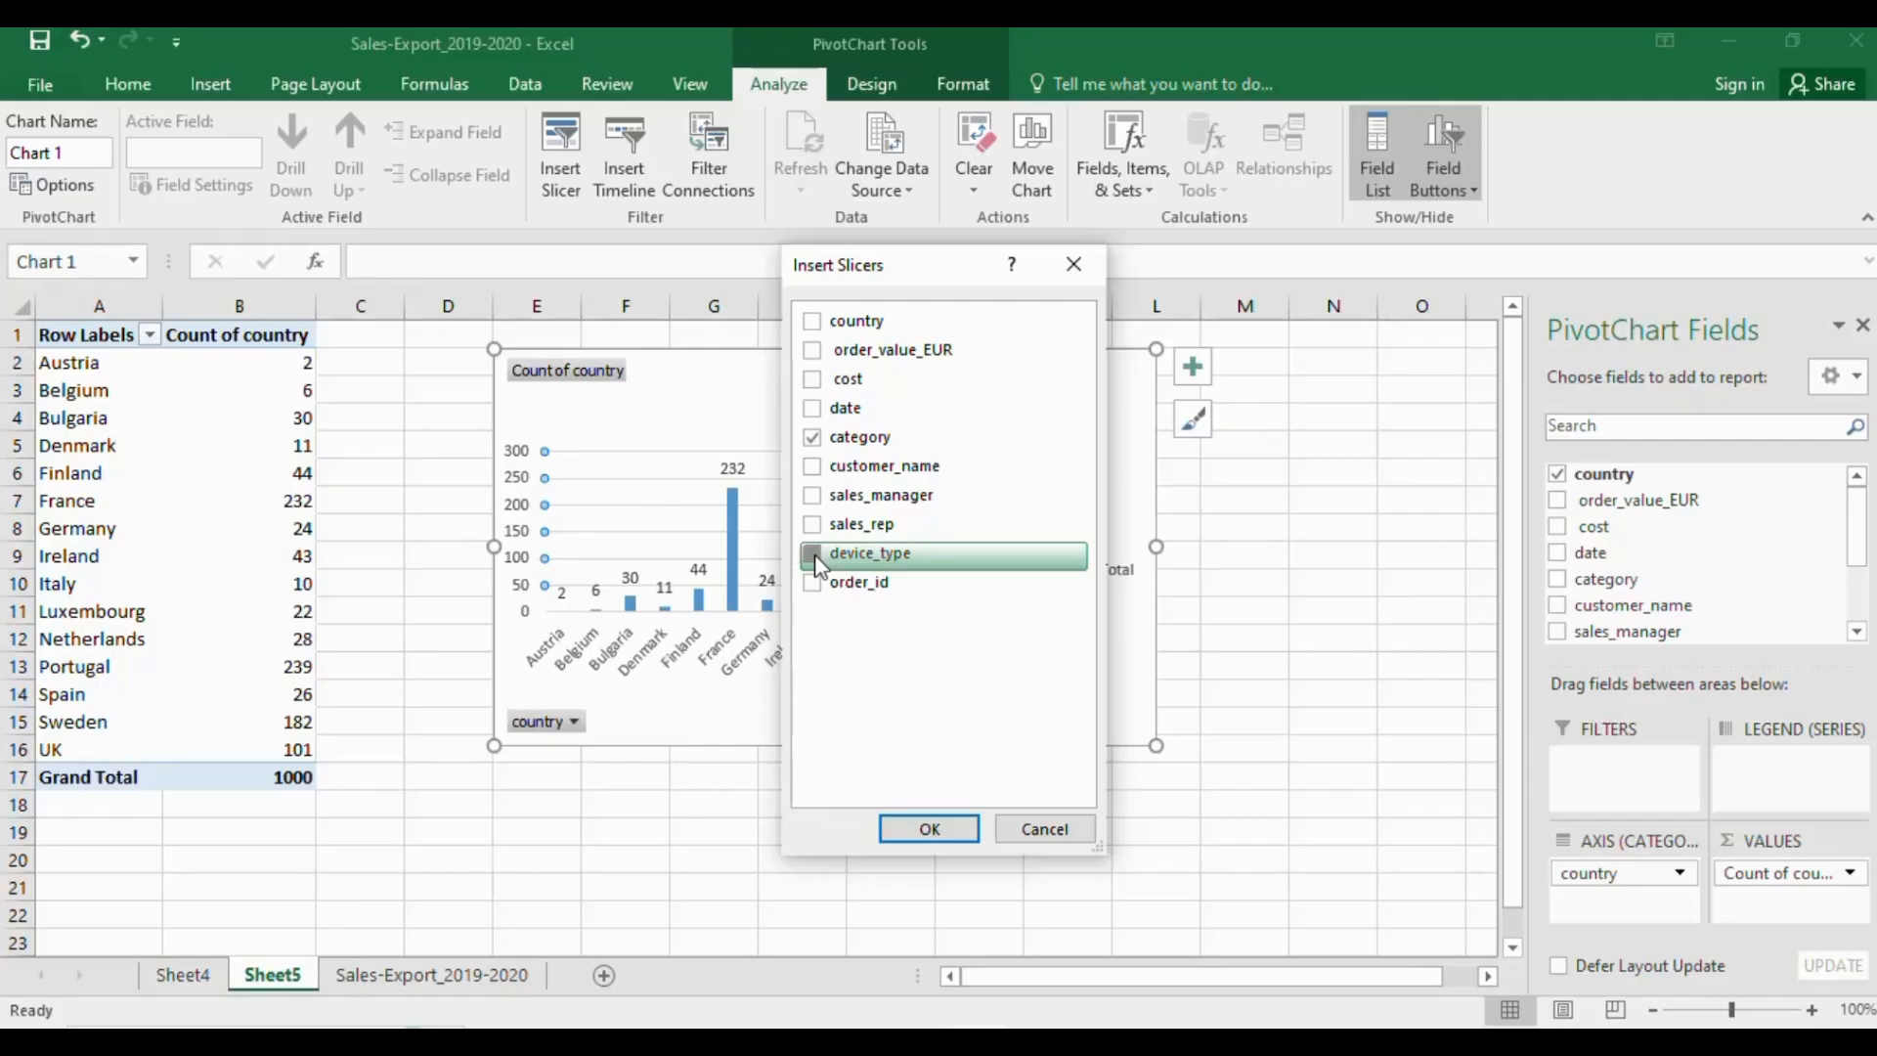
left_click(934, 830)
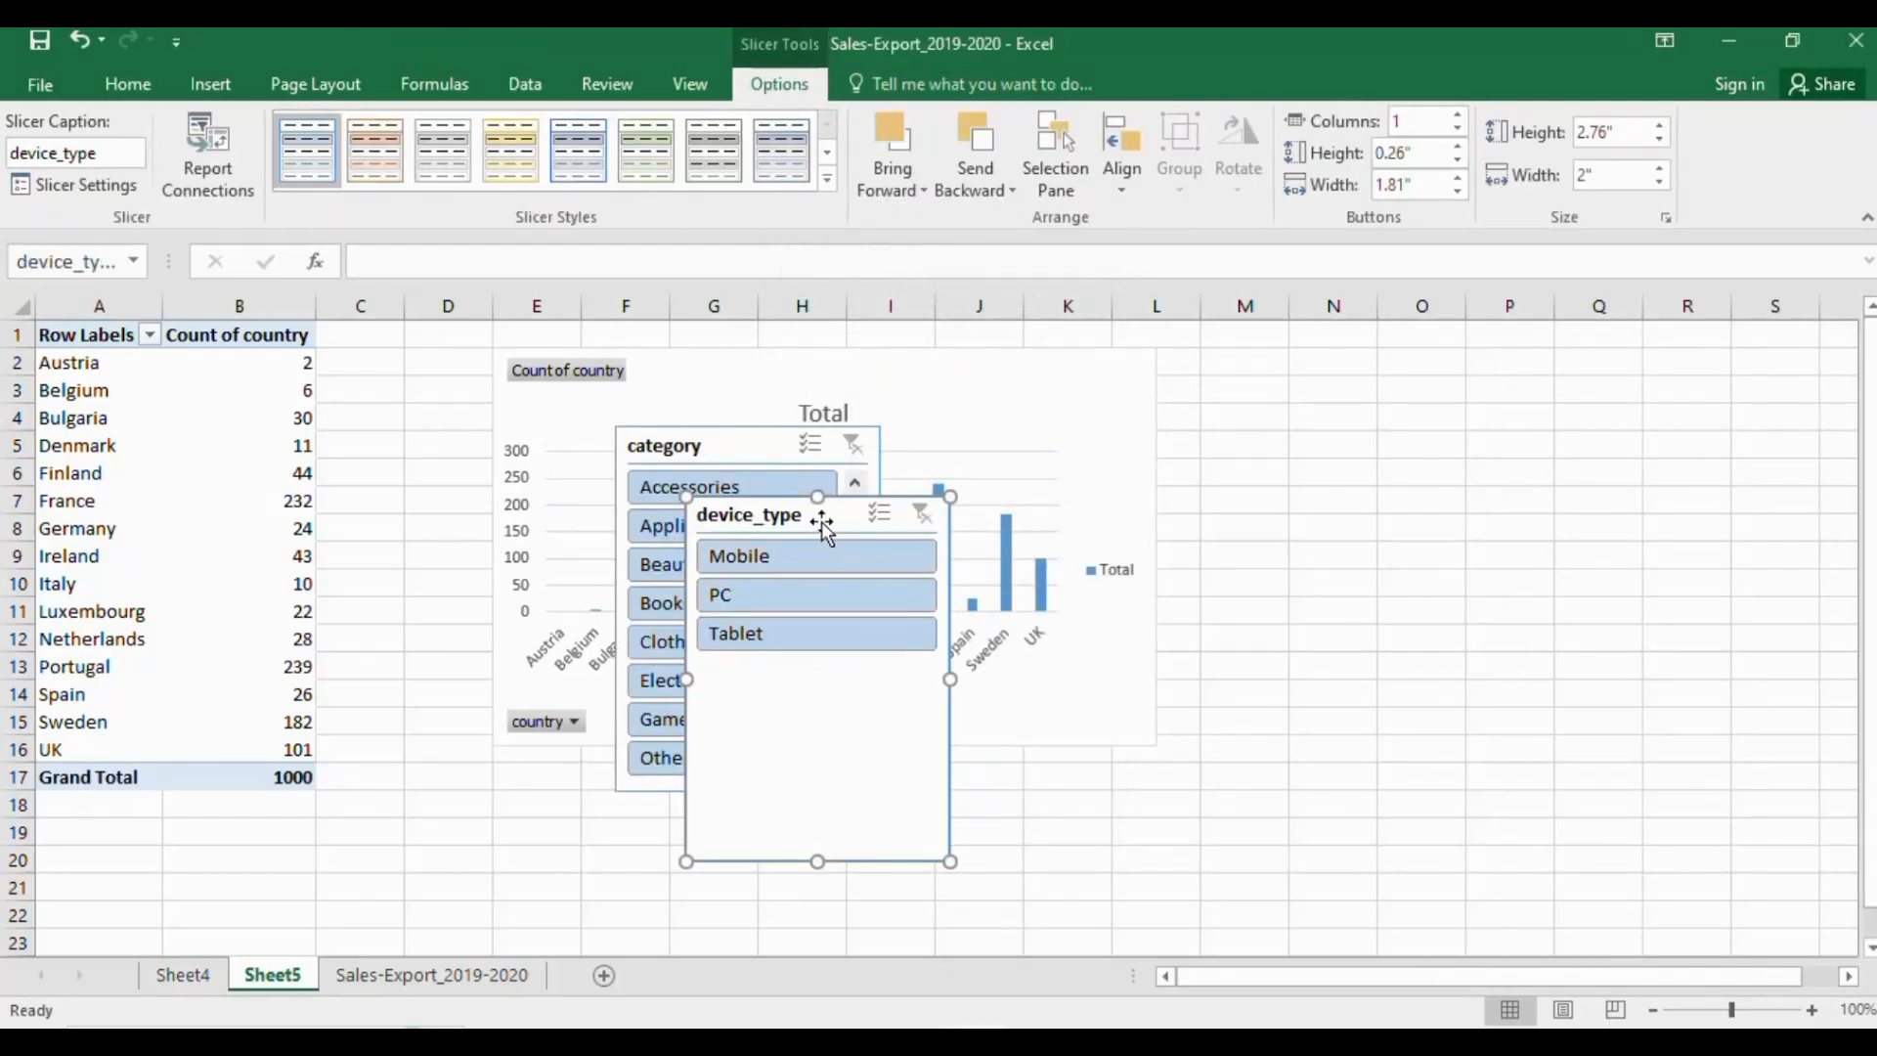
Place the device_type slicer beside the pivot chart and the category slicer next to it, and deselect them
left_click_drag(836, 519, 1309, 374)
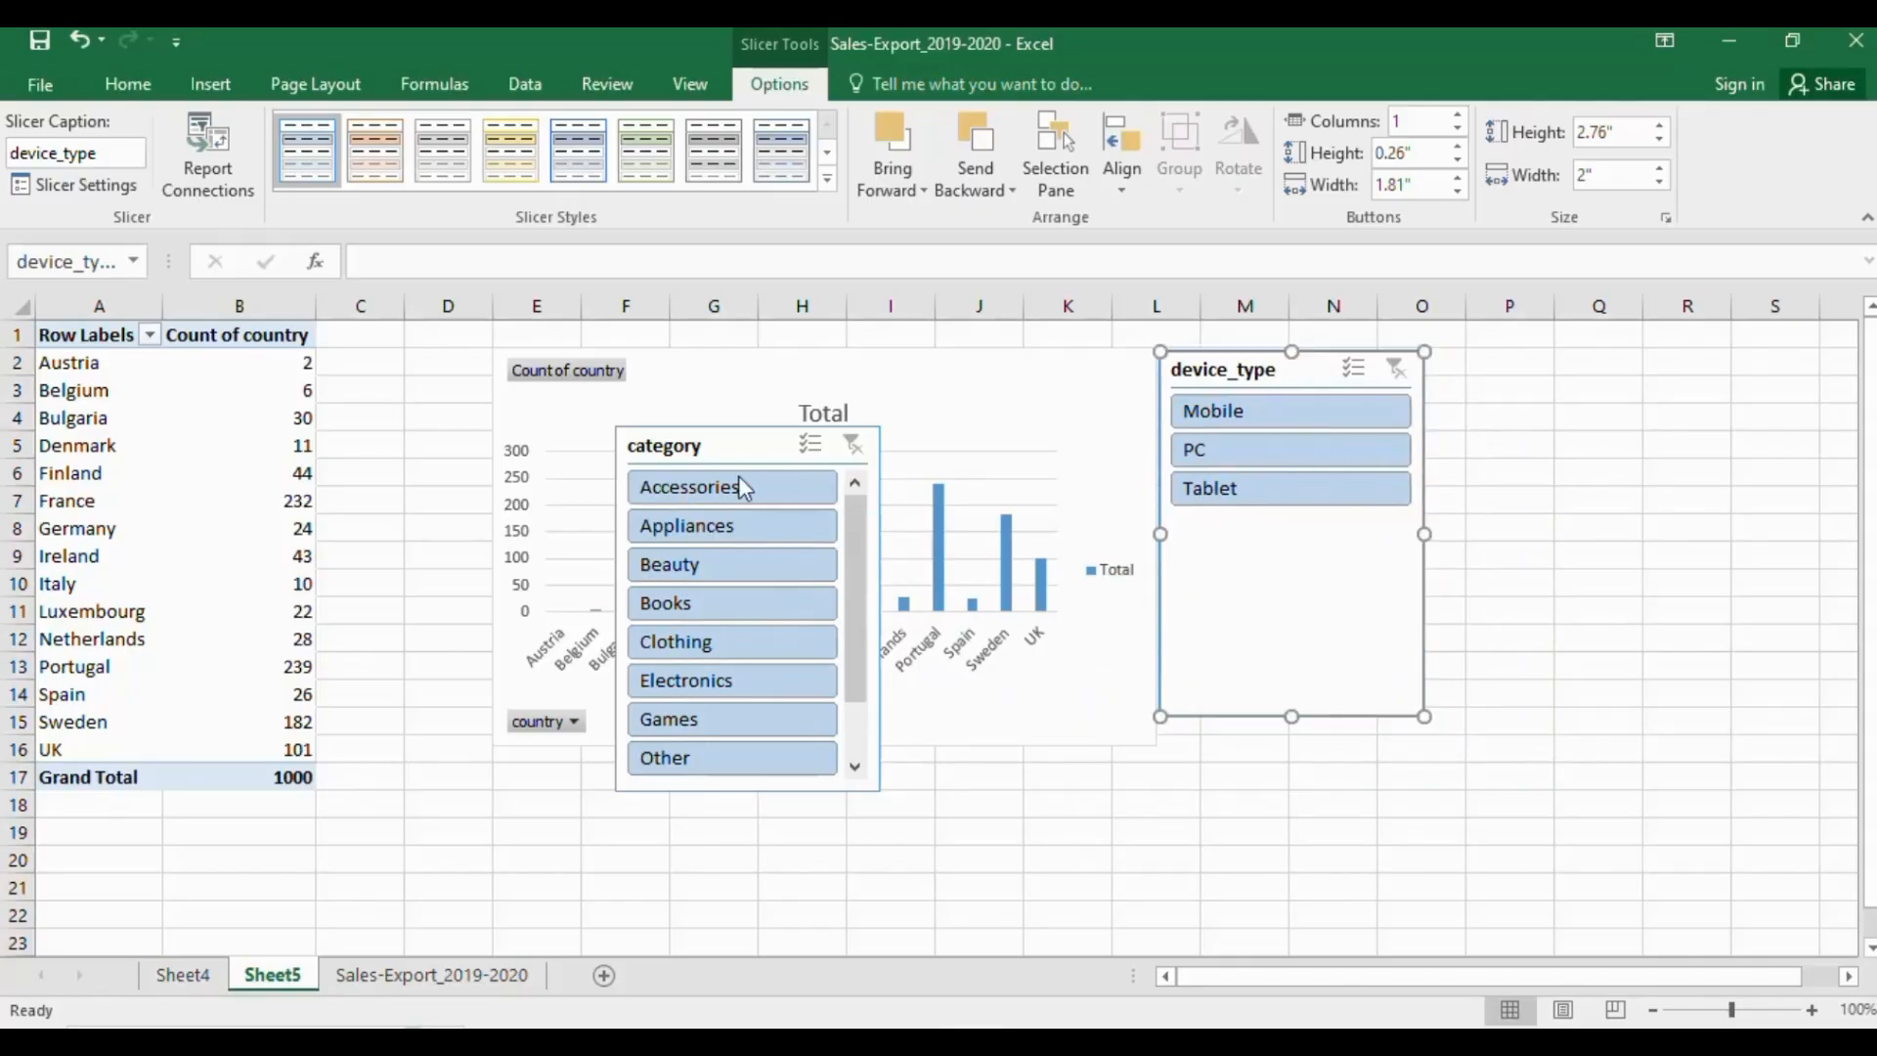
left_click_drag(730, 453, 1537, 374)
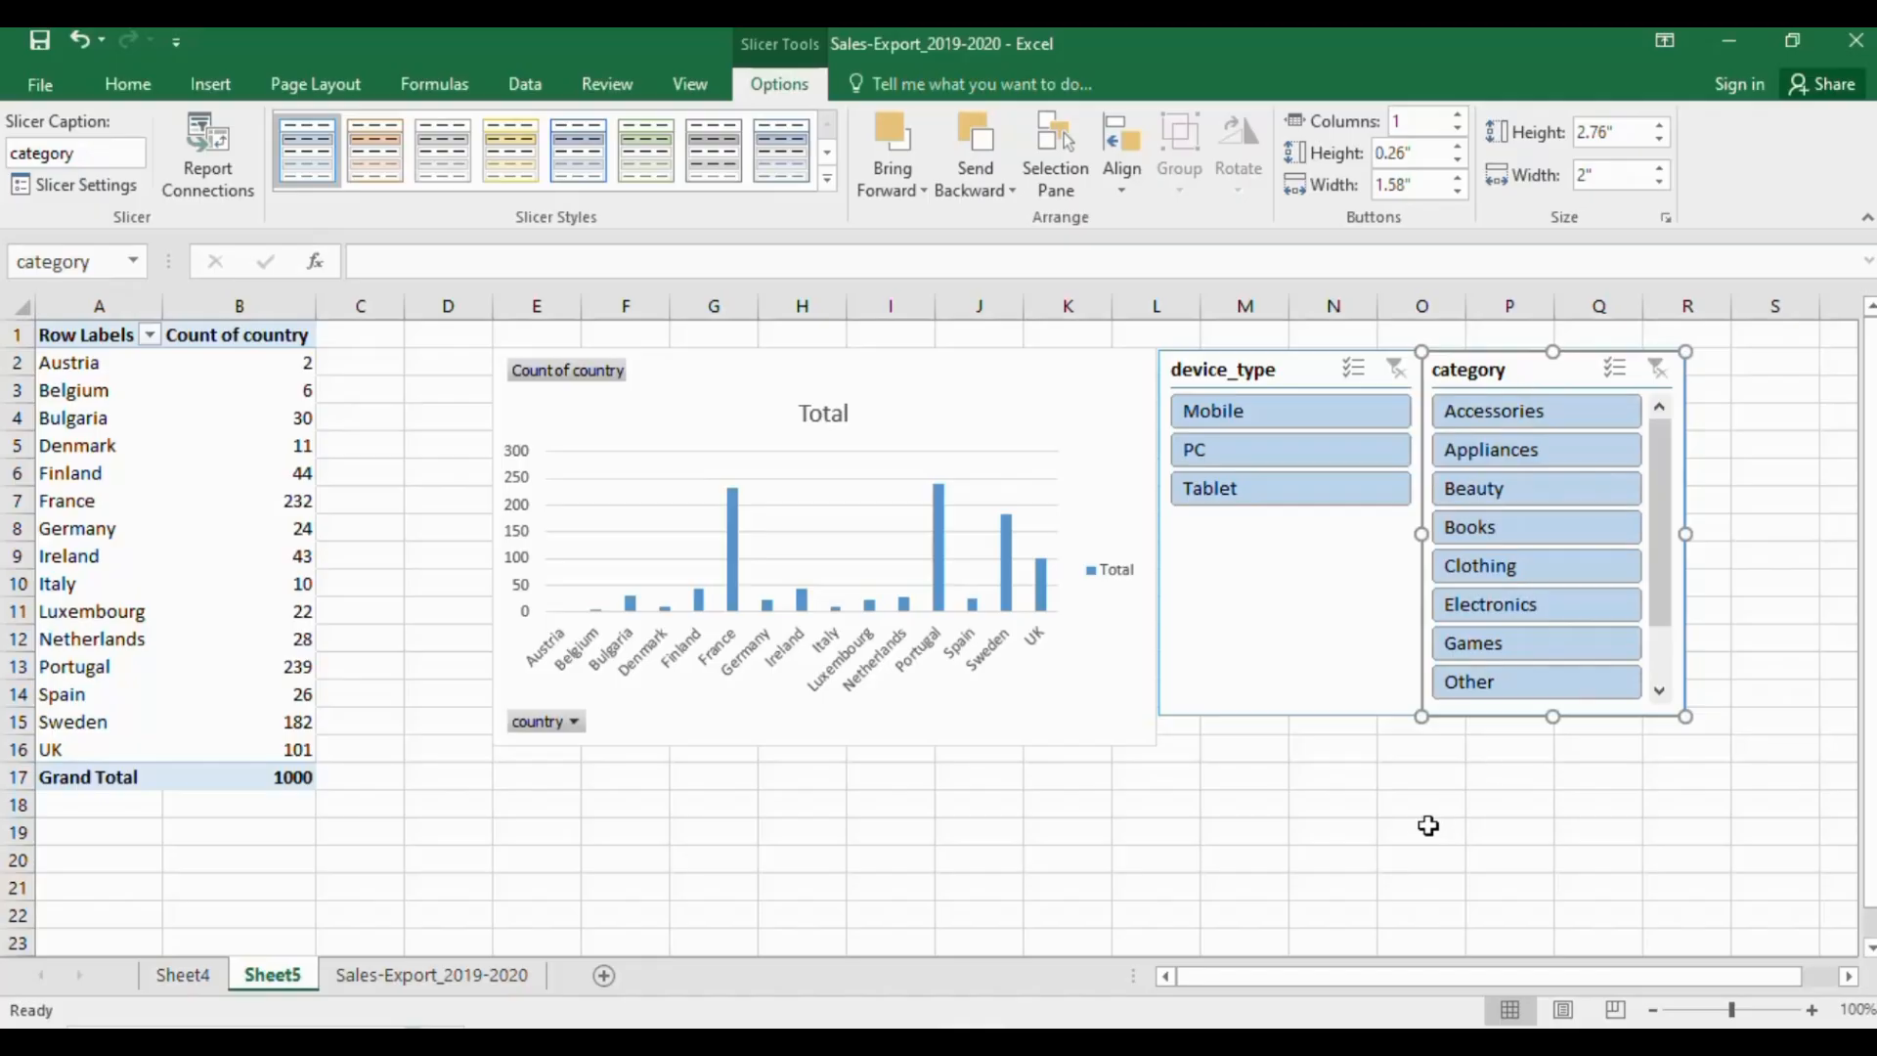
left_click(1426, 827)
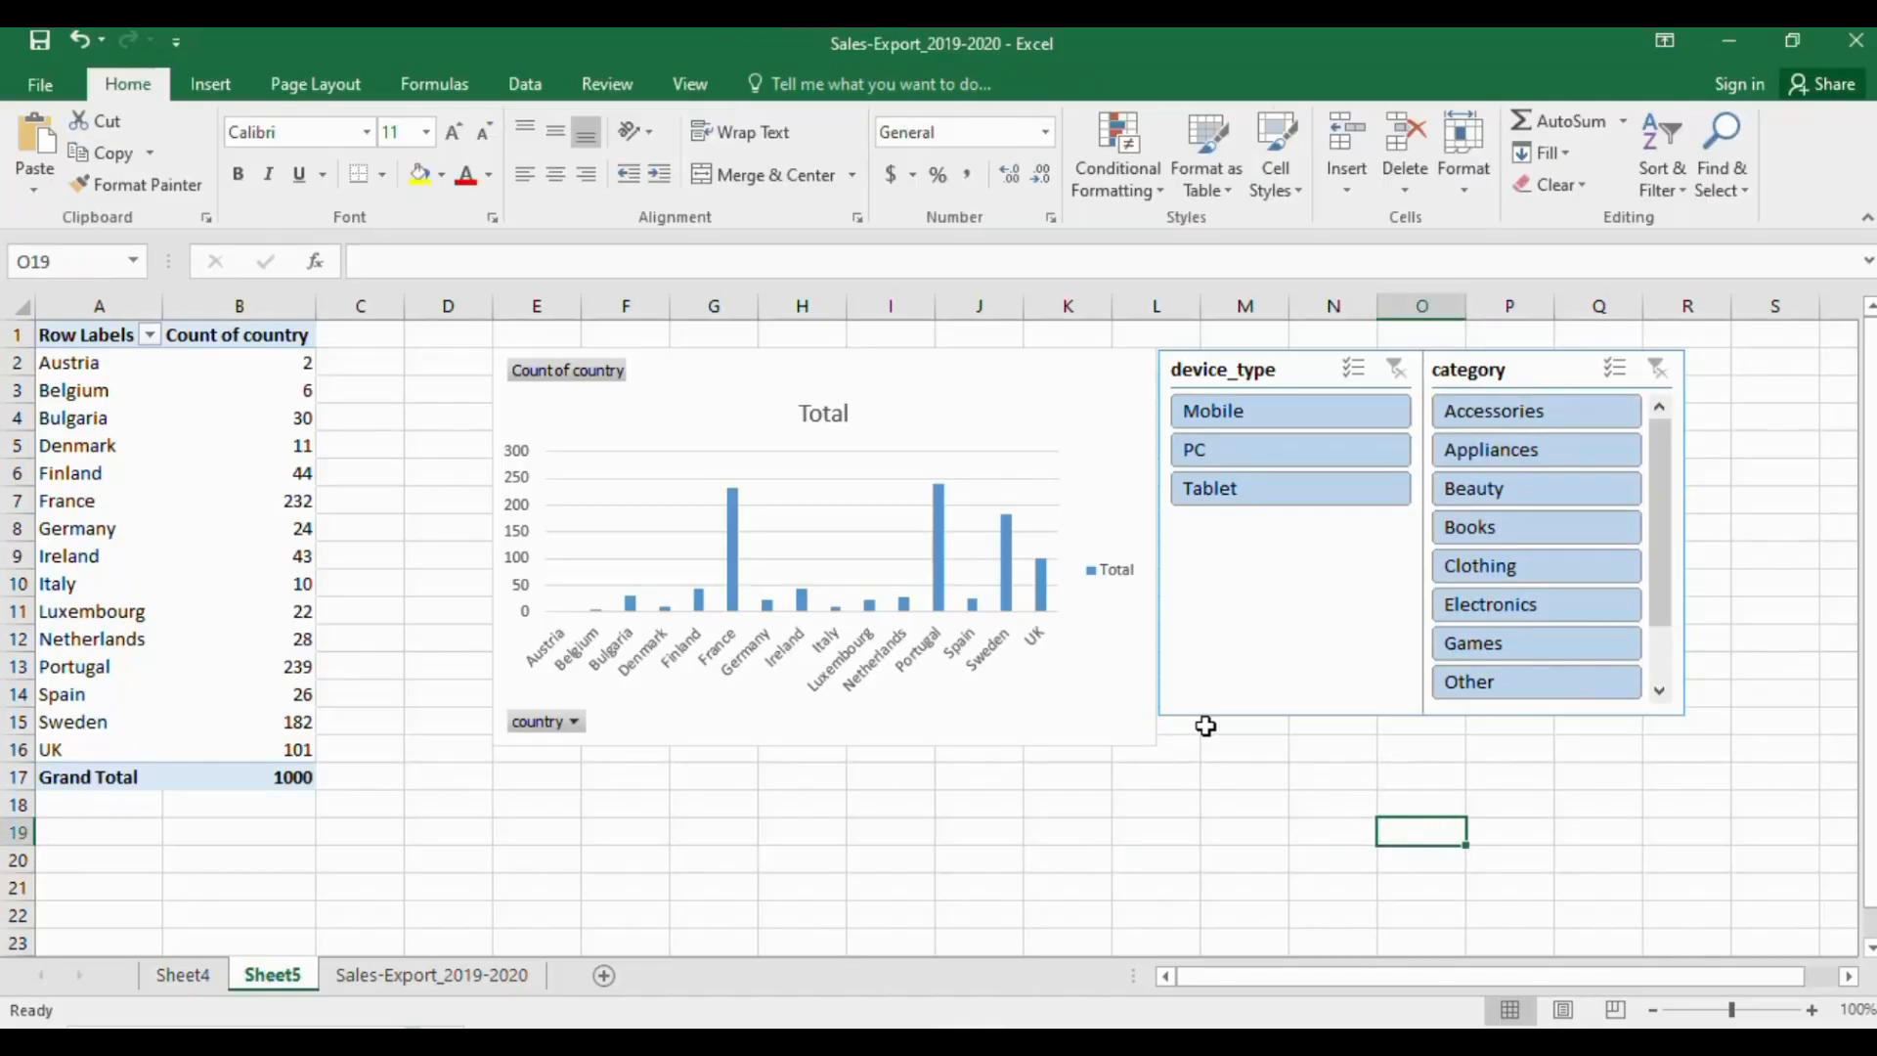
Add data labels to the pivot chart's column series again
left_click(939, 567)
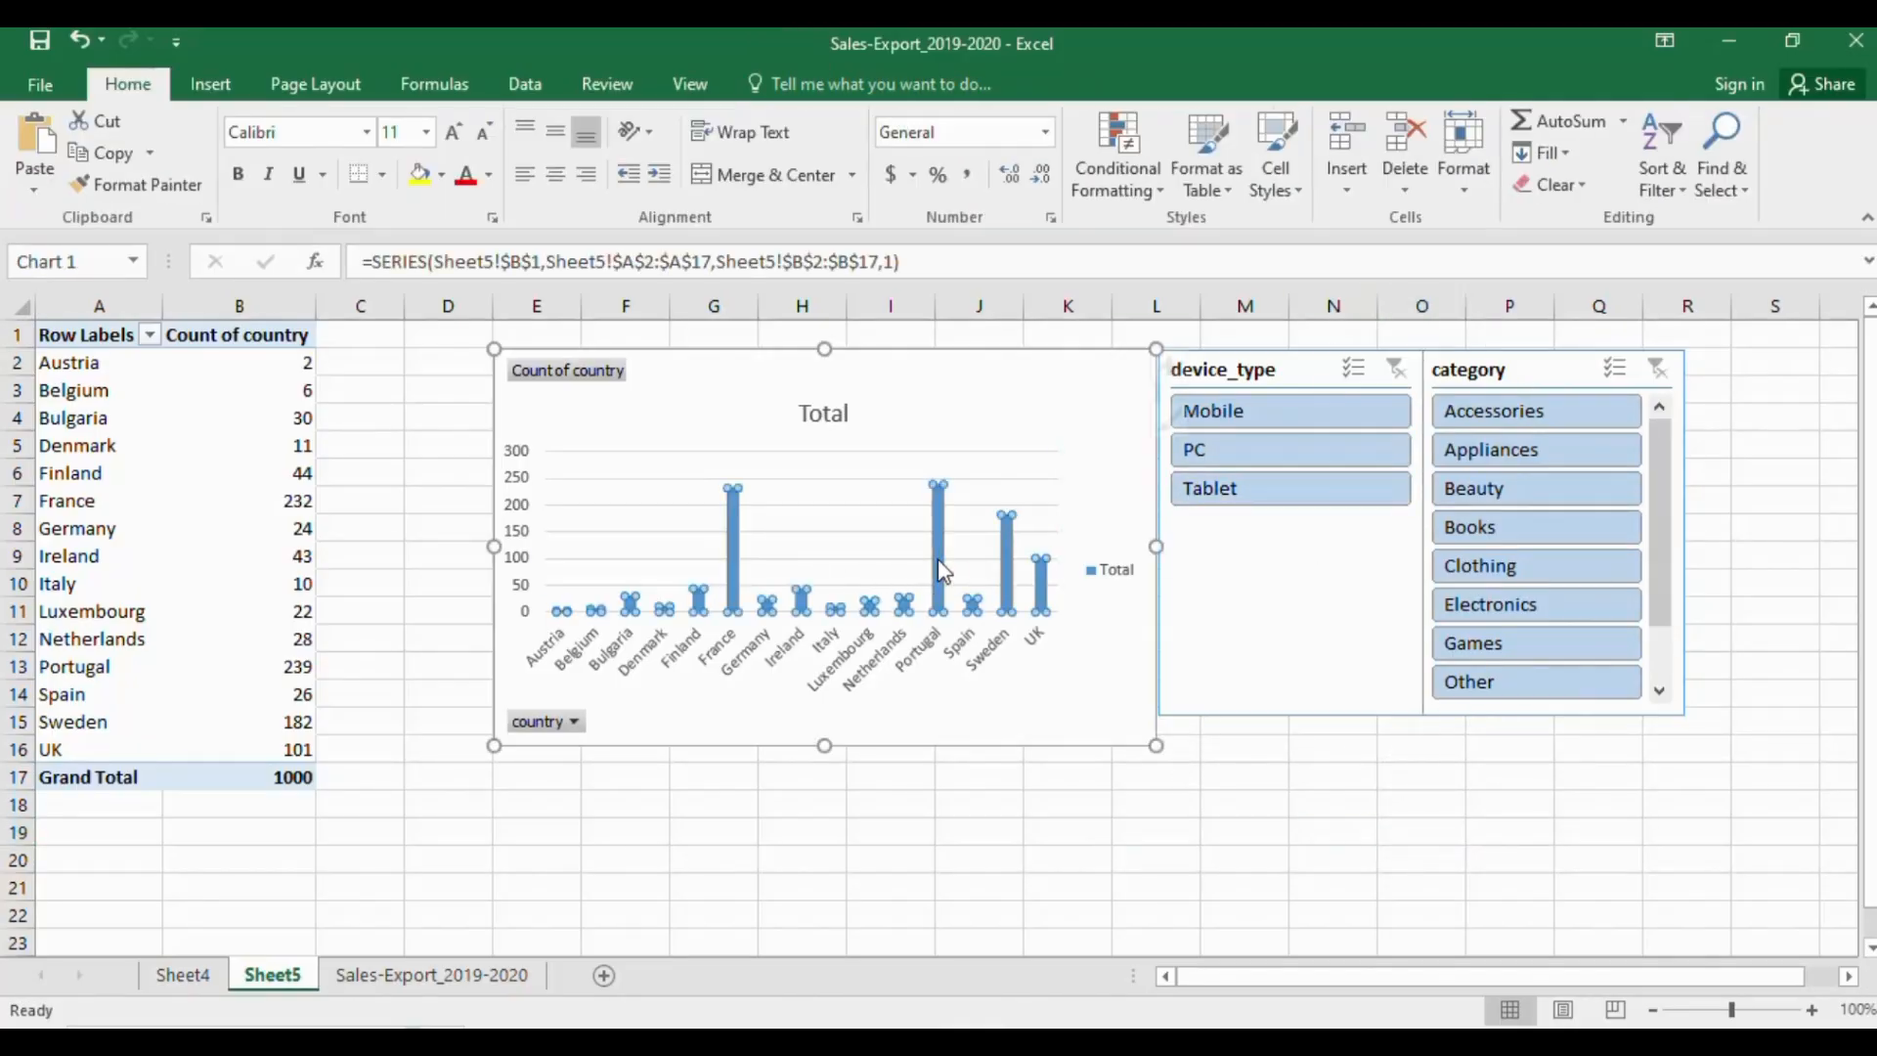
right_click(937, 559)
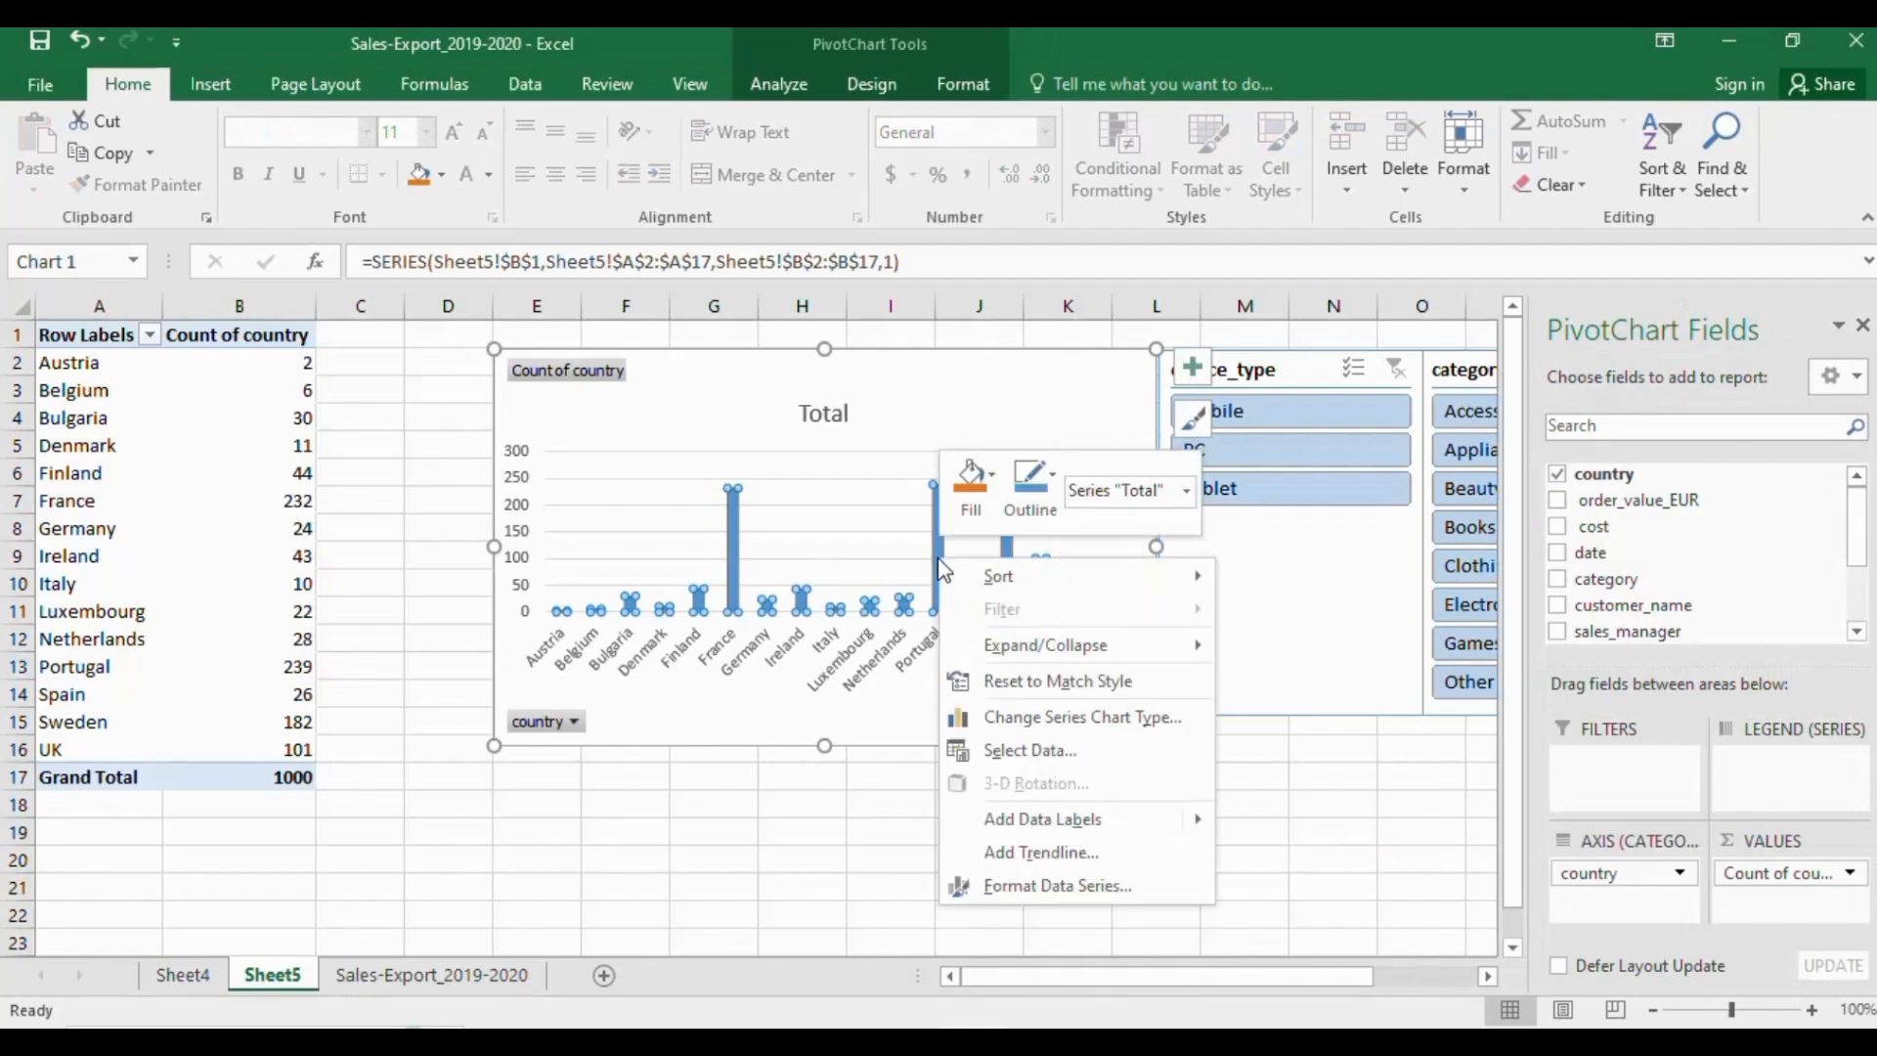
left_click(1048, 823)
left_click(1168, 856)
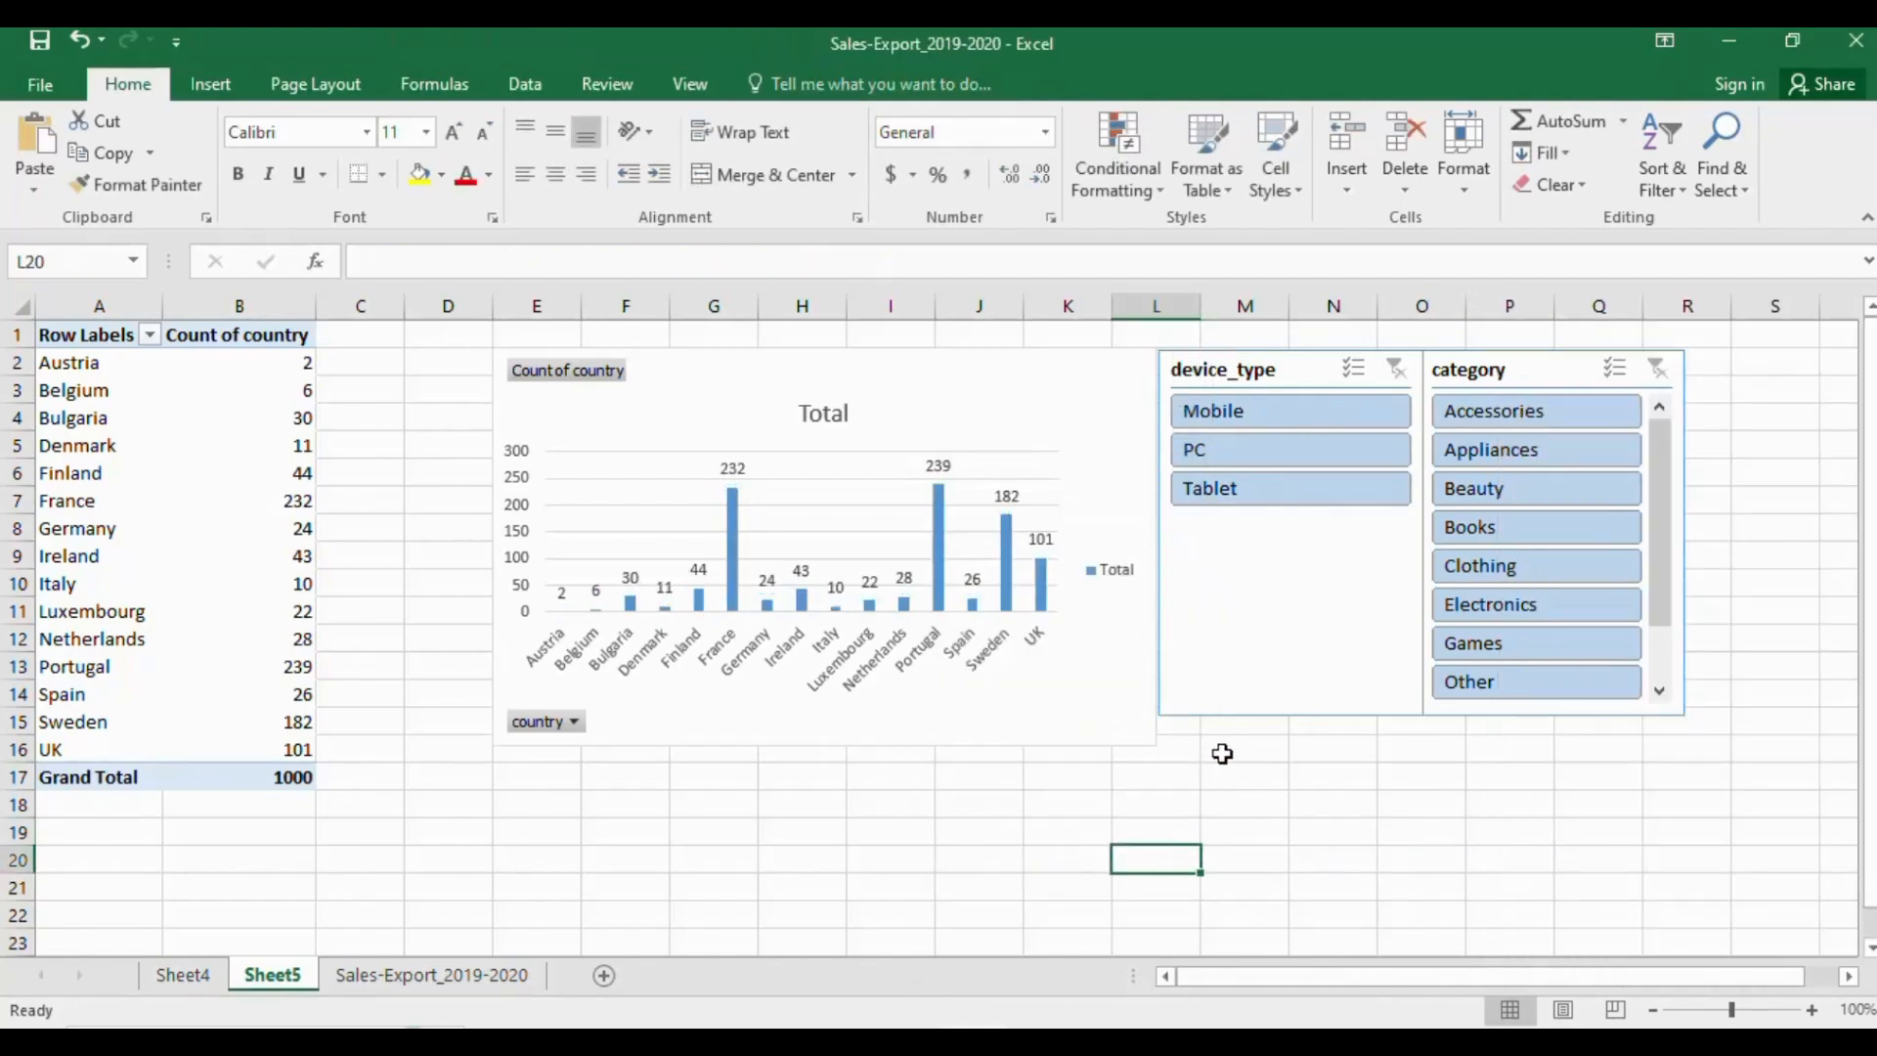
Filter the device_type slicer by Mobile, PC, Tablet, and Mobile with PC in turn, and clear the filter
left_click(1246, 408)
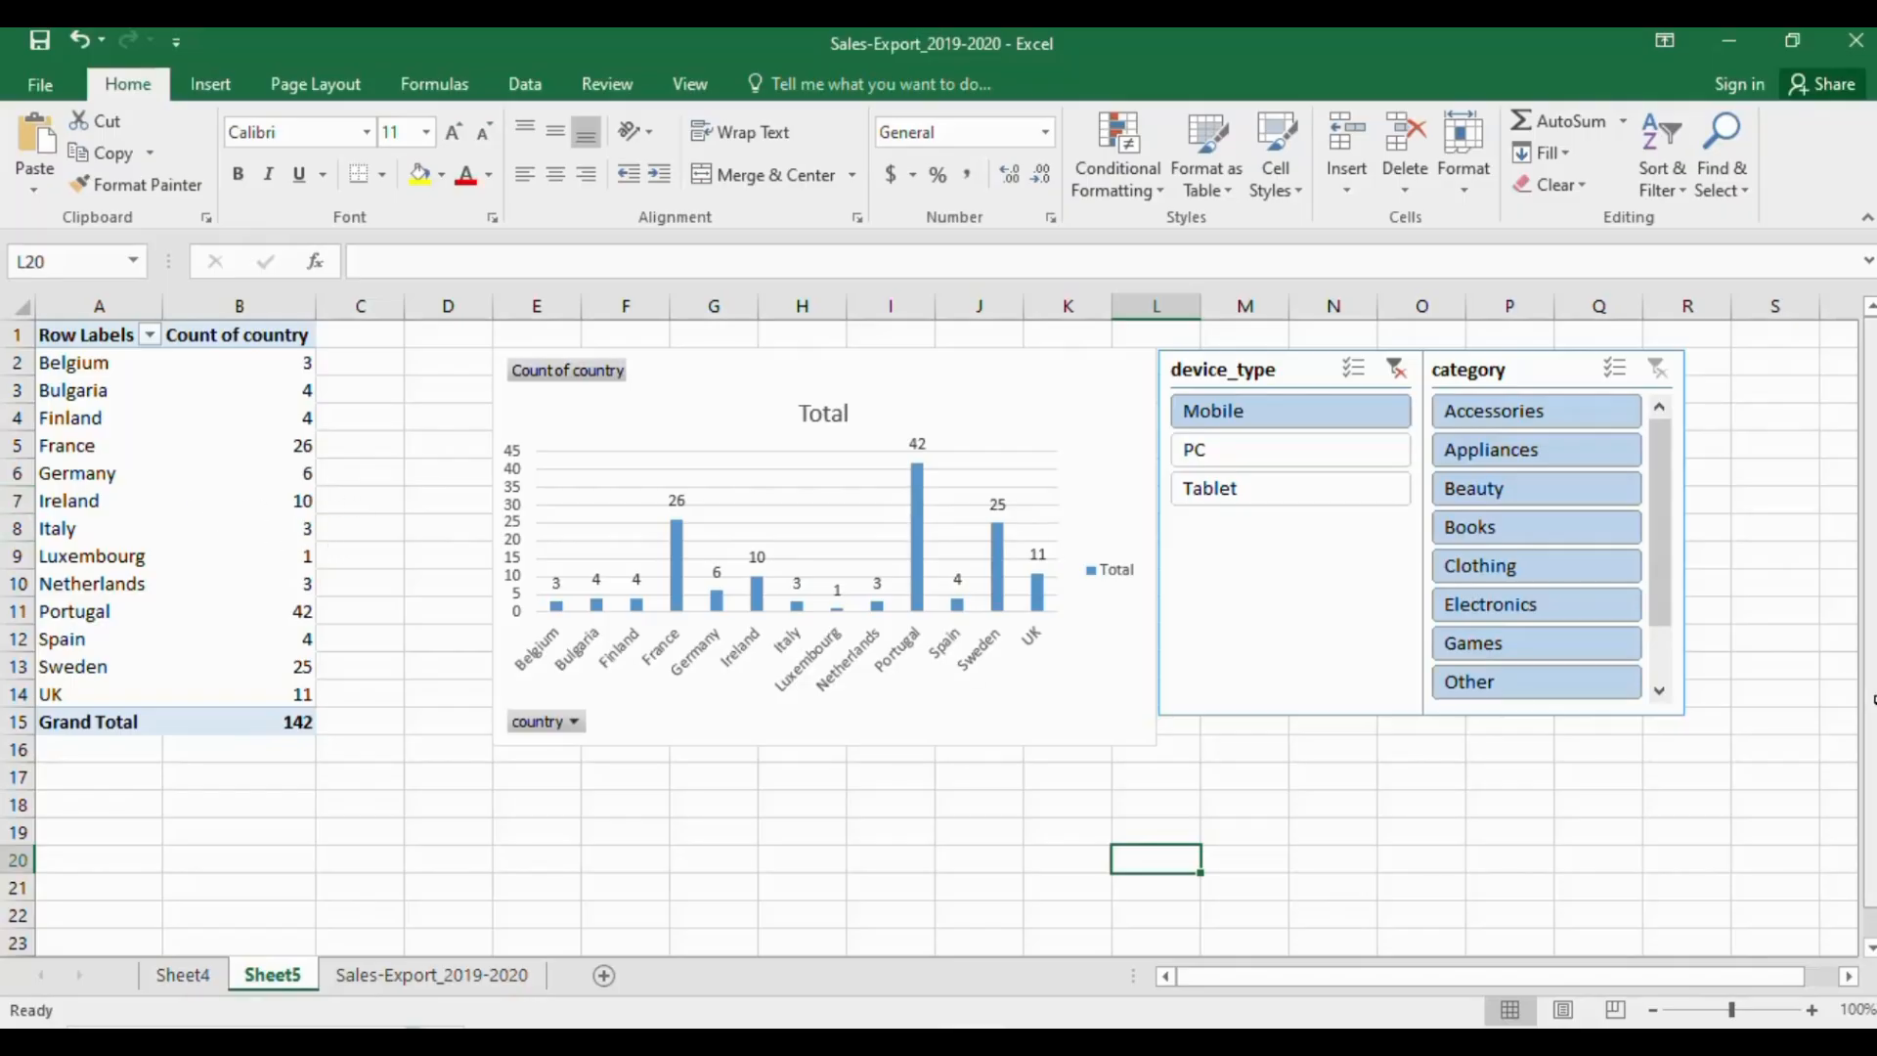
left_click(1241, 467)
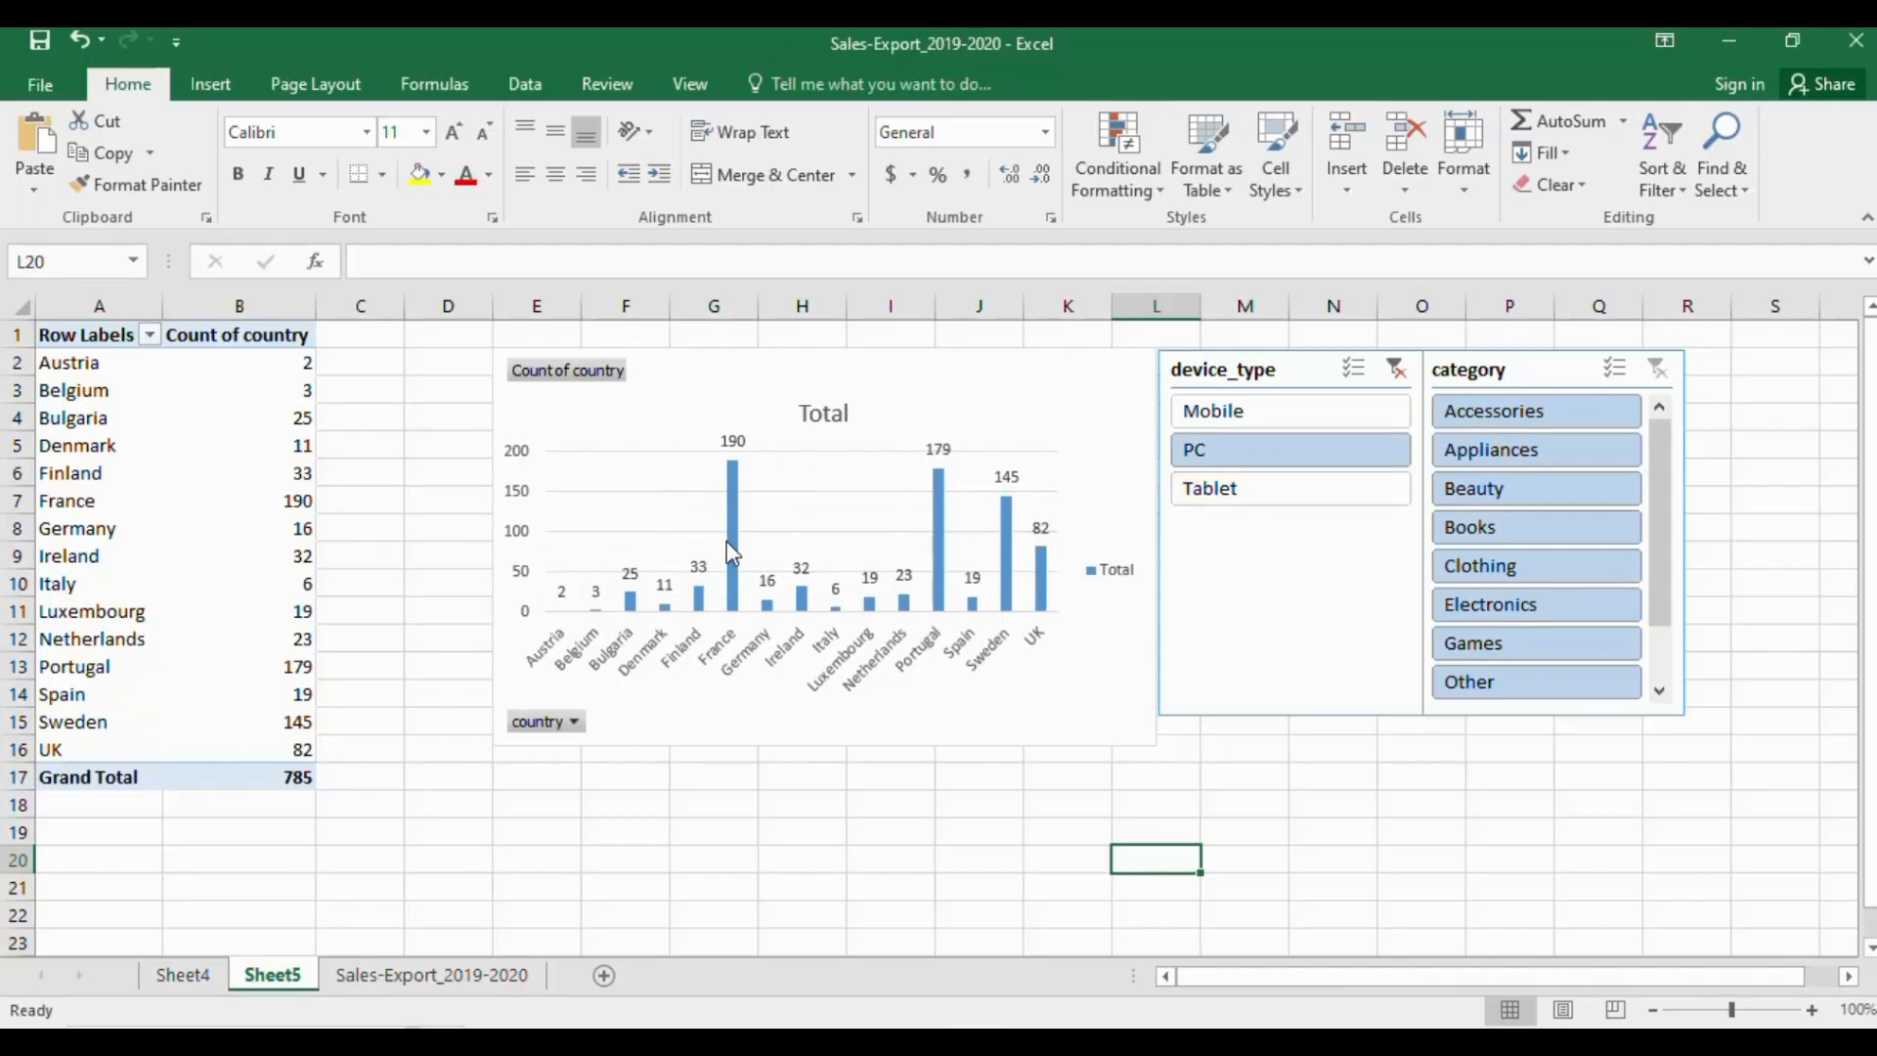
mouse_move(735, 546)
left_click(1237, 489)
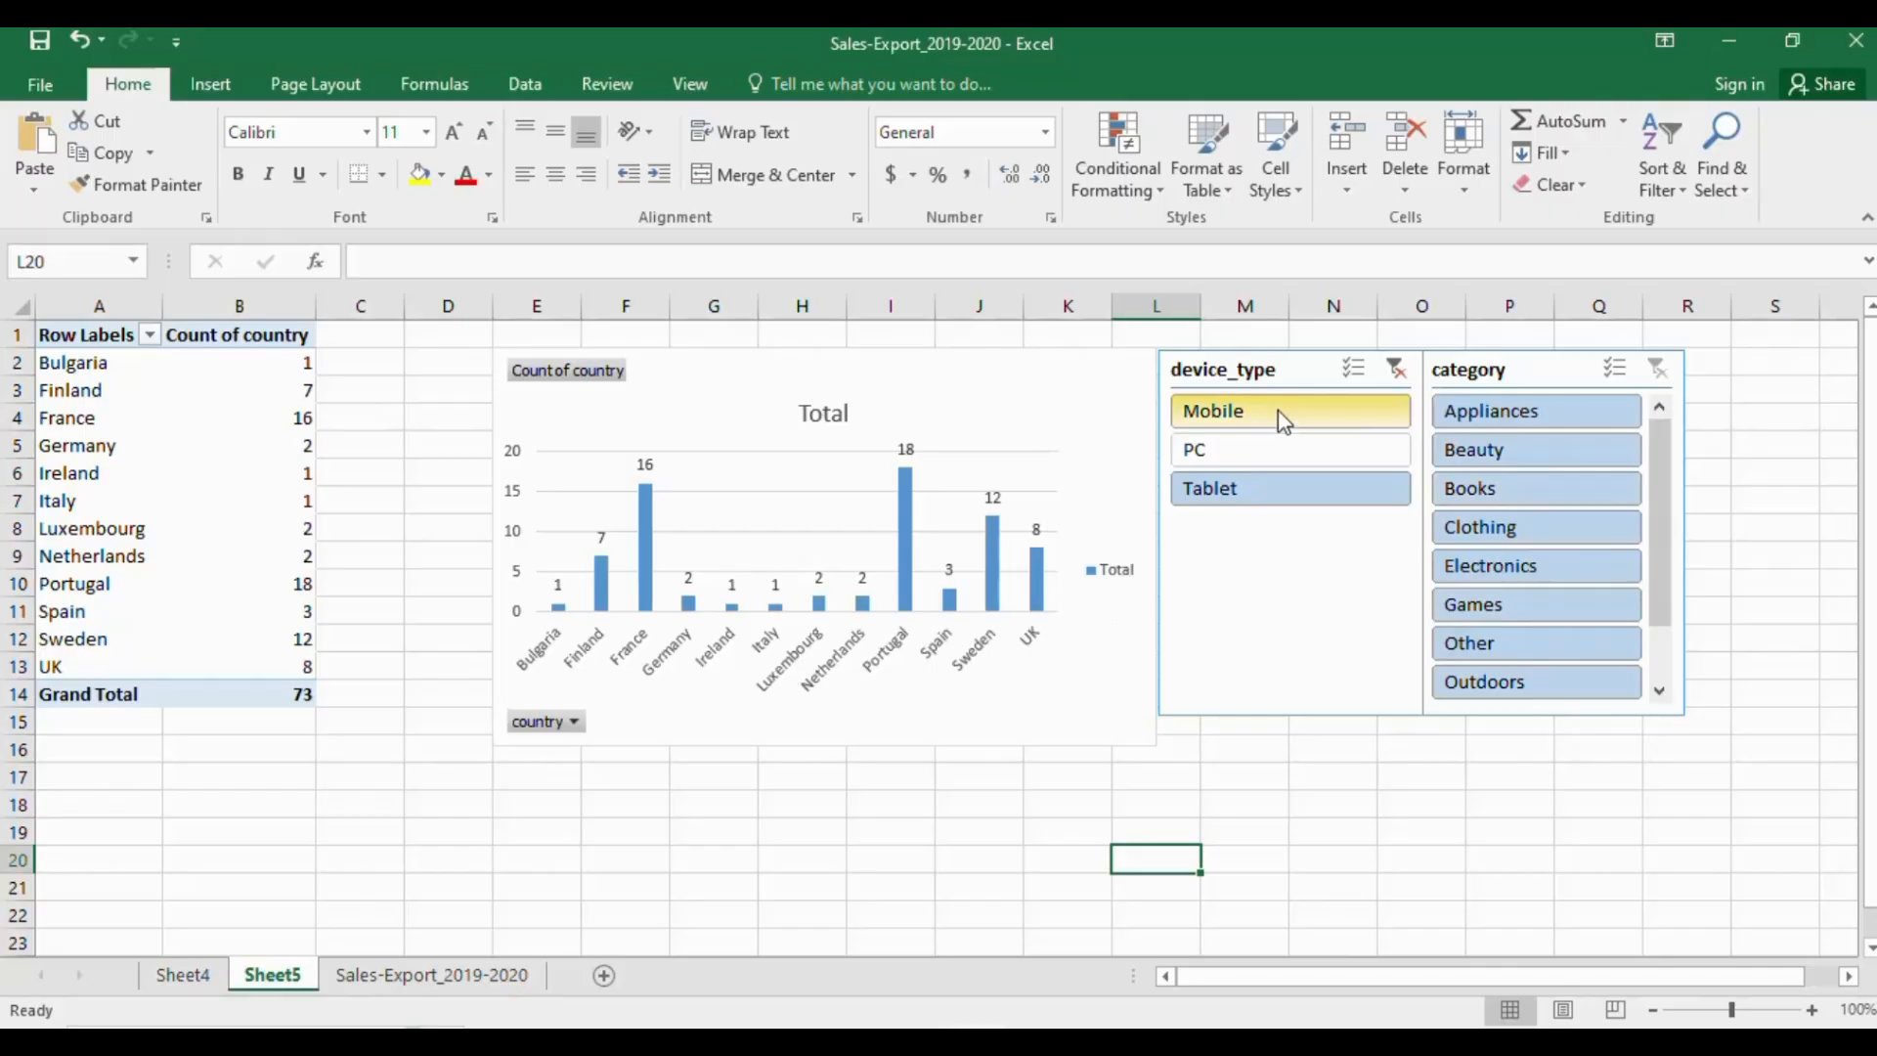
left_click_drag(1279, 413, 1275, 444)
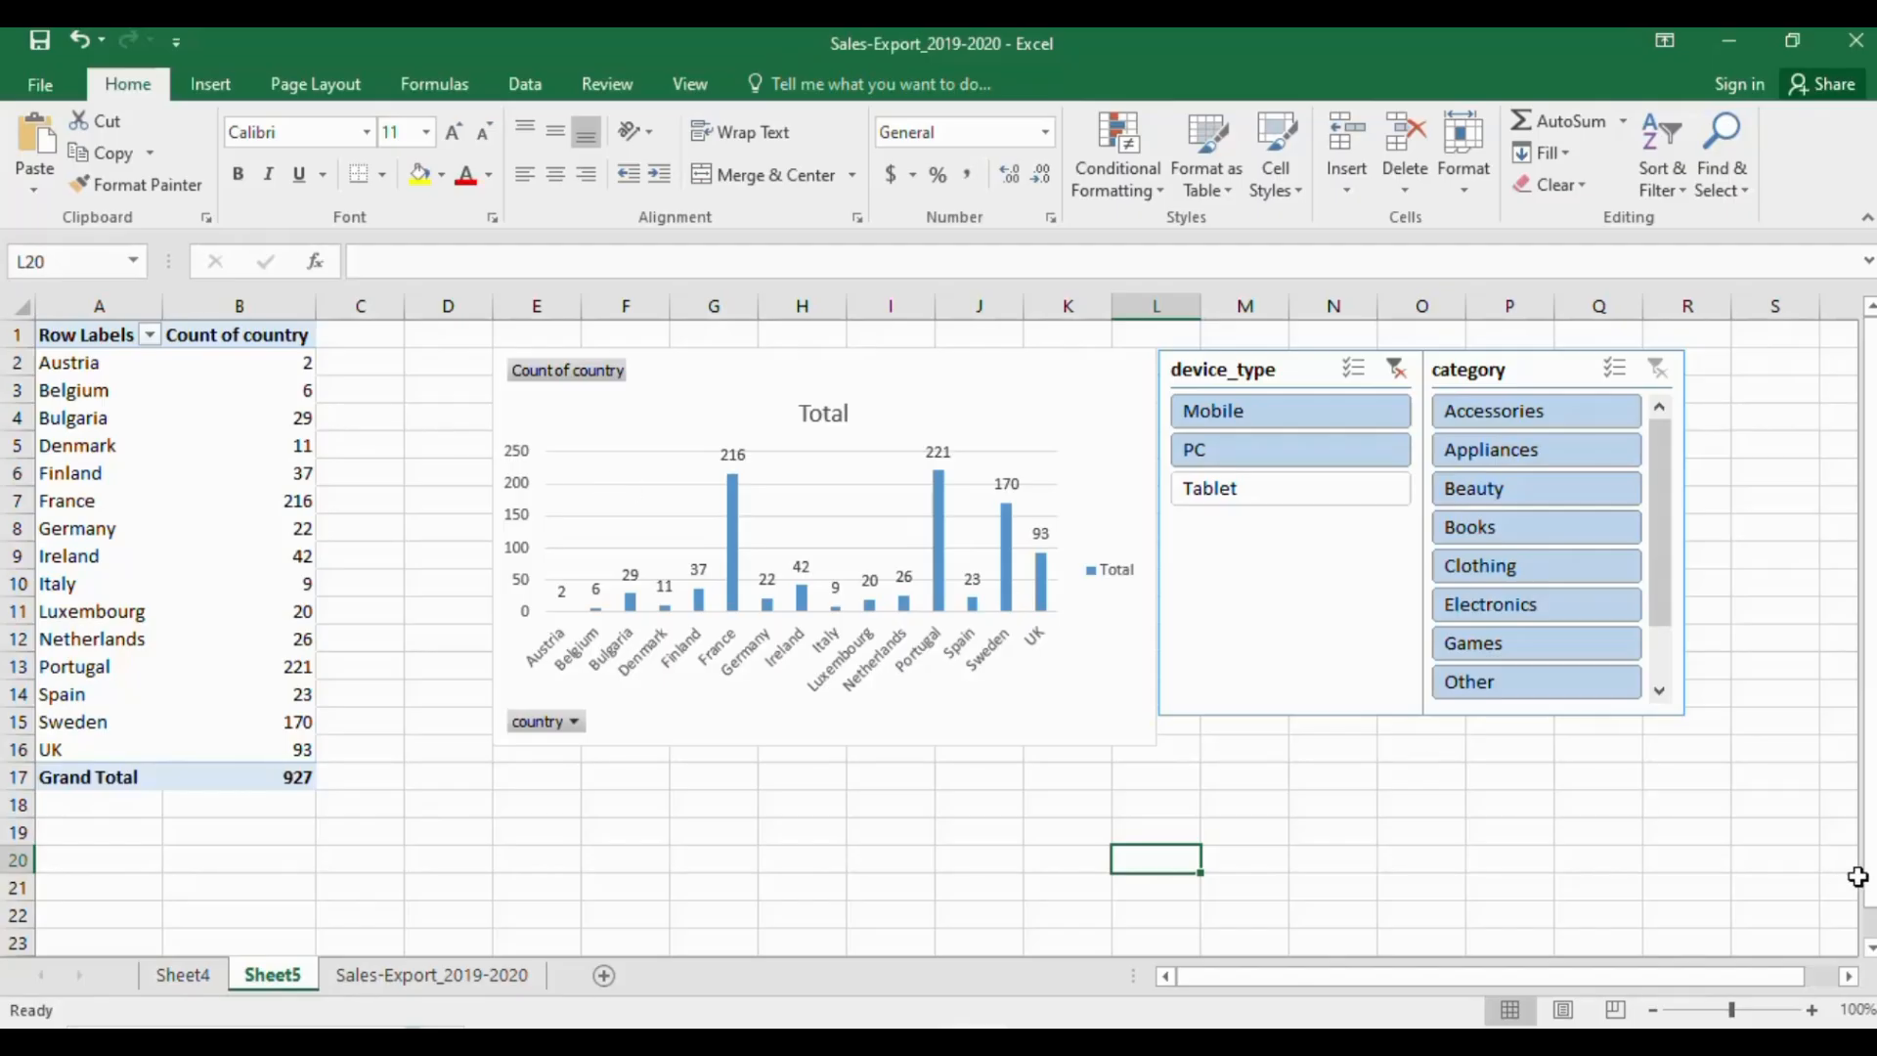
left_click(1398, 370)
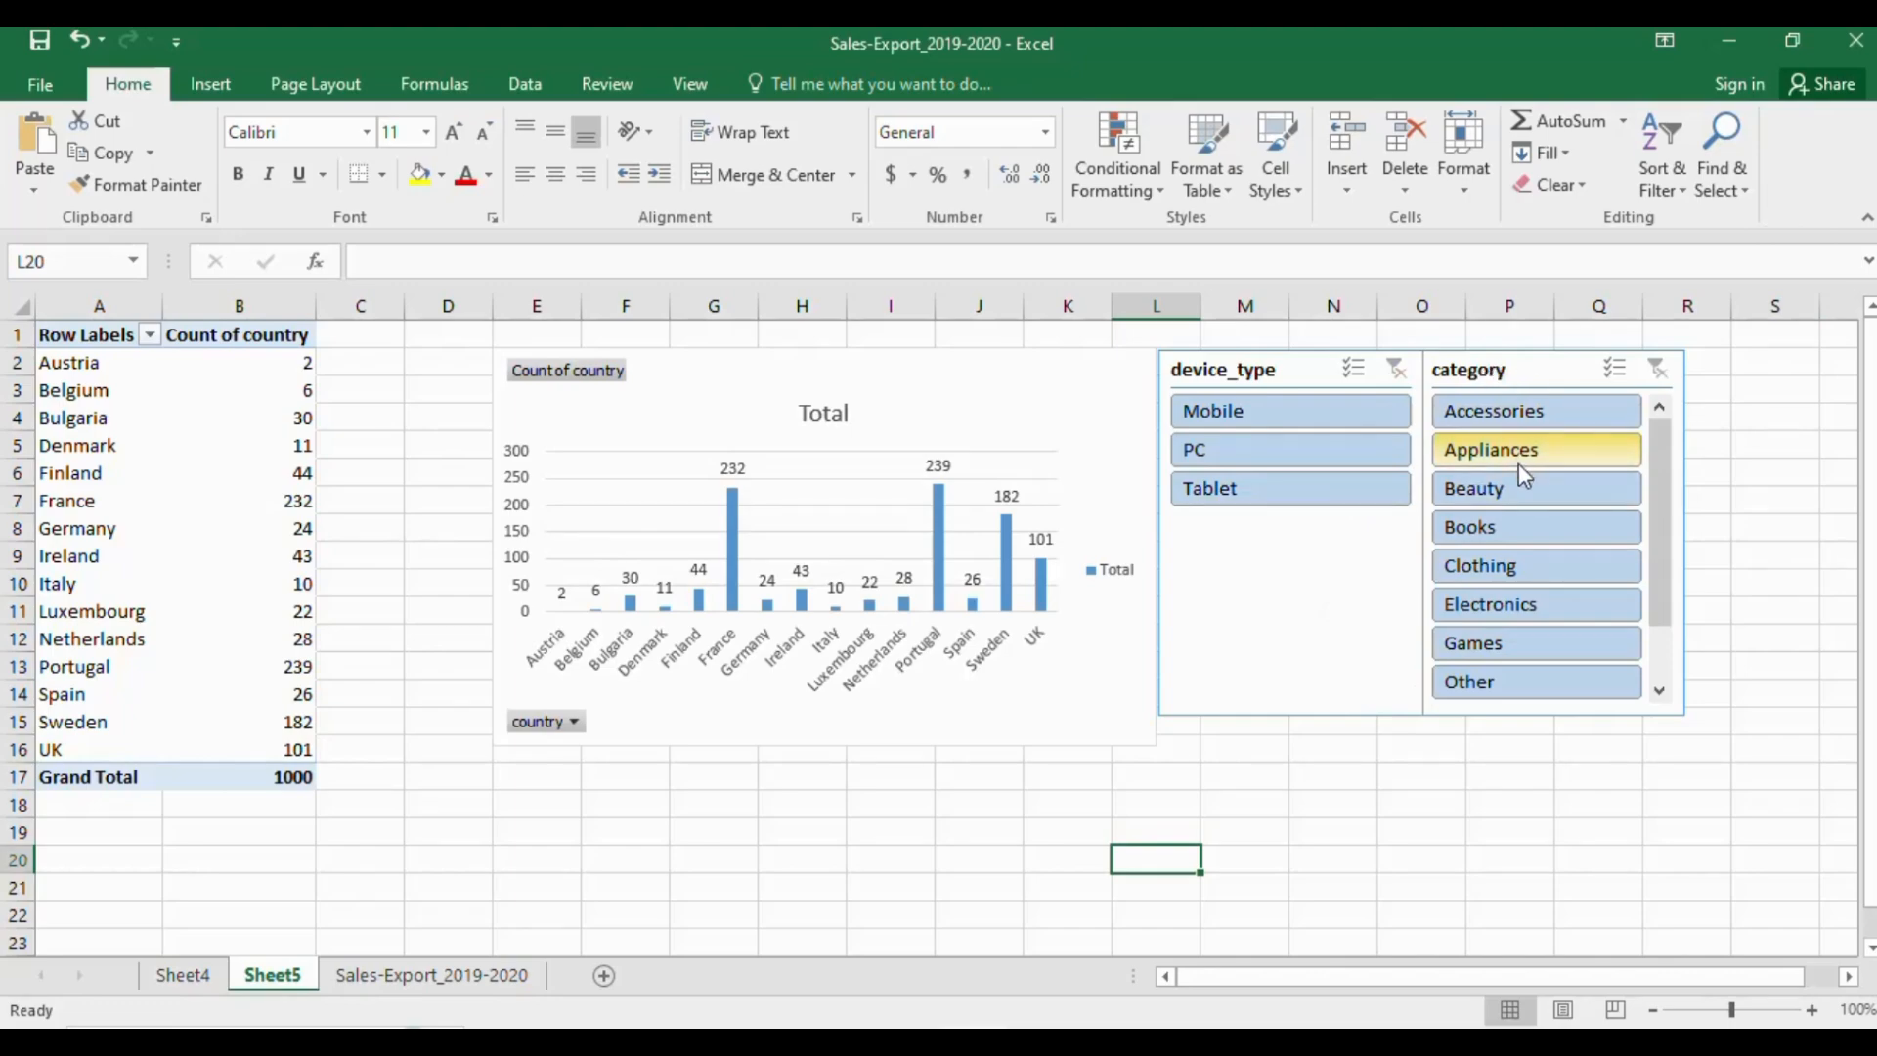
Filter the categories by Books, switch to Accessories through Beauty combined with device type PC, and clear the category filter
left_click(1504, 527)
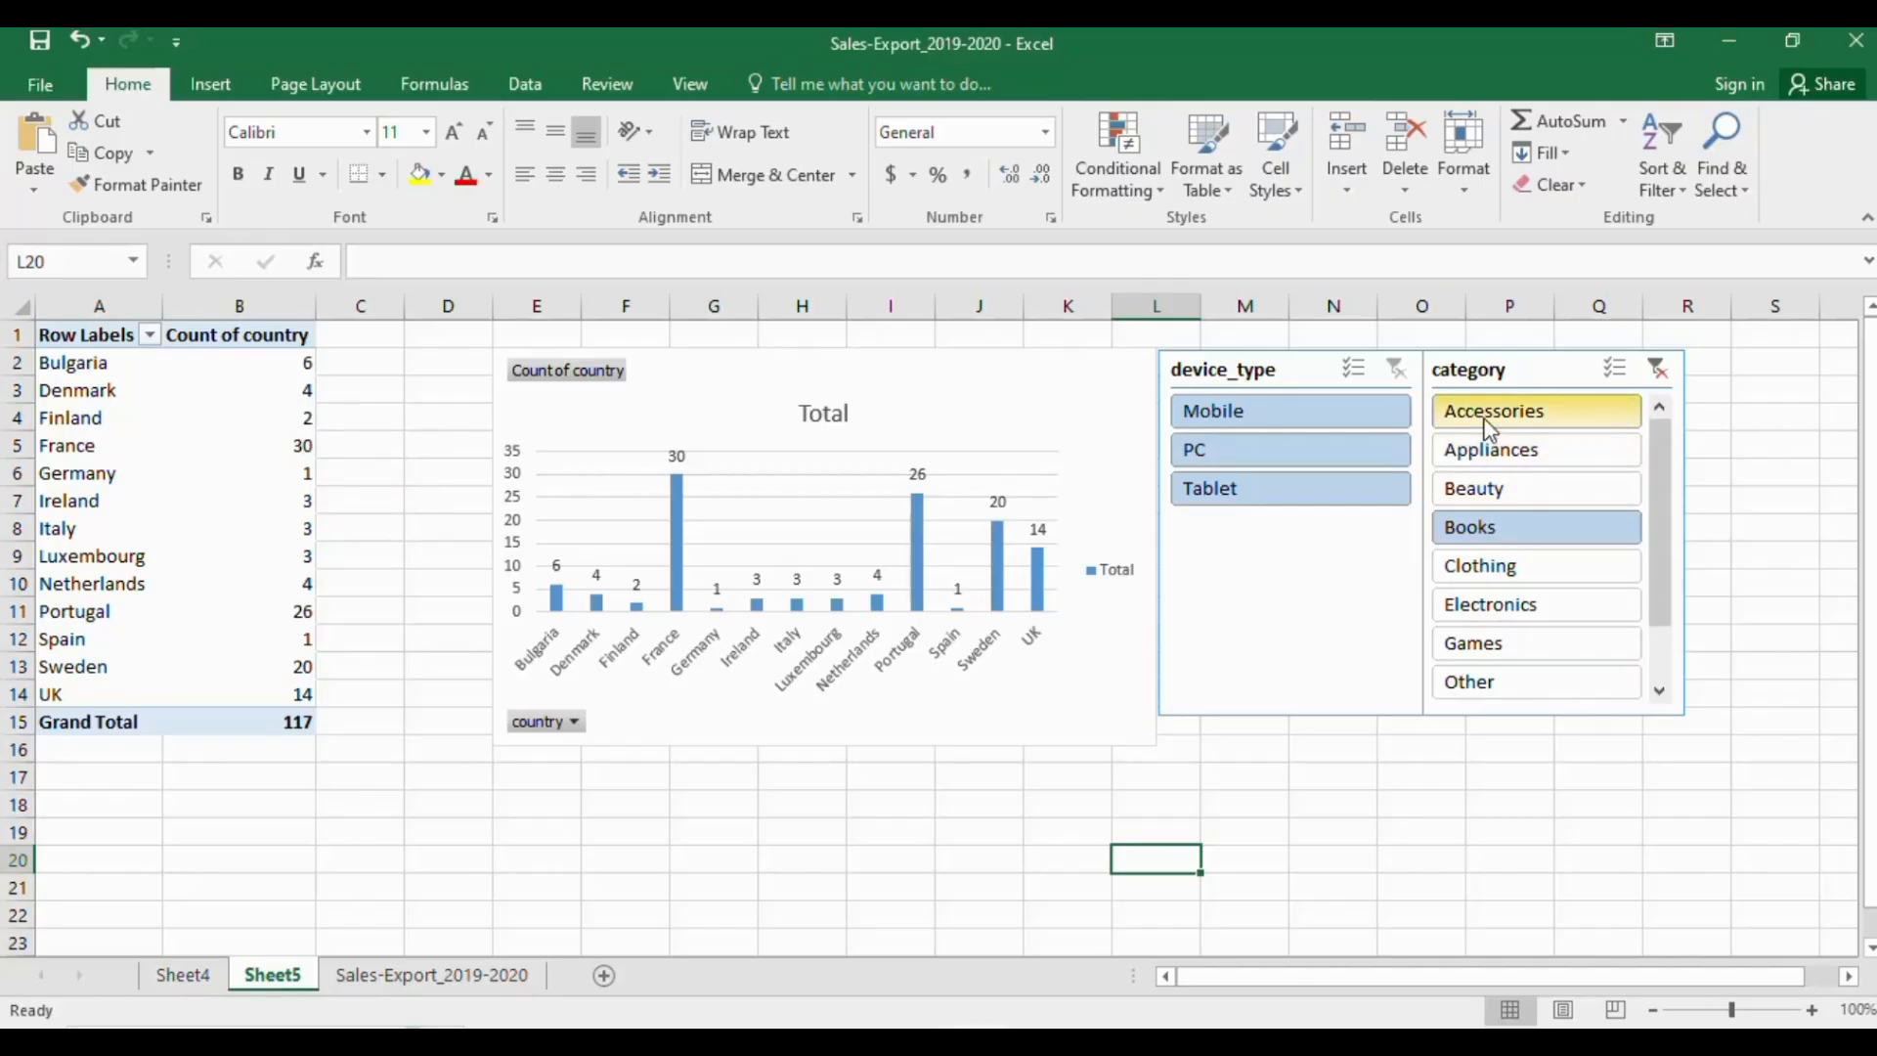
left_click_drag(1484, 419, 1478, 497)
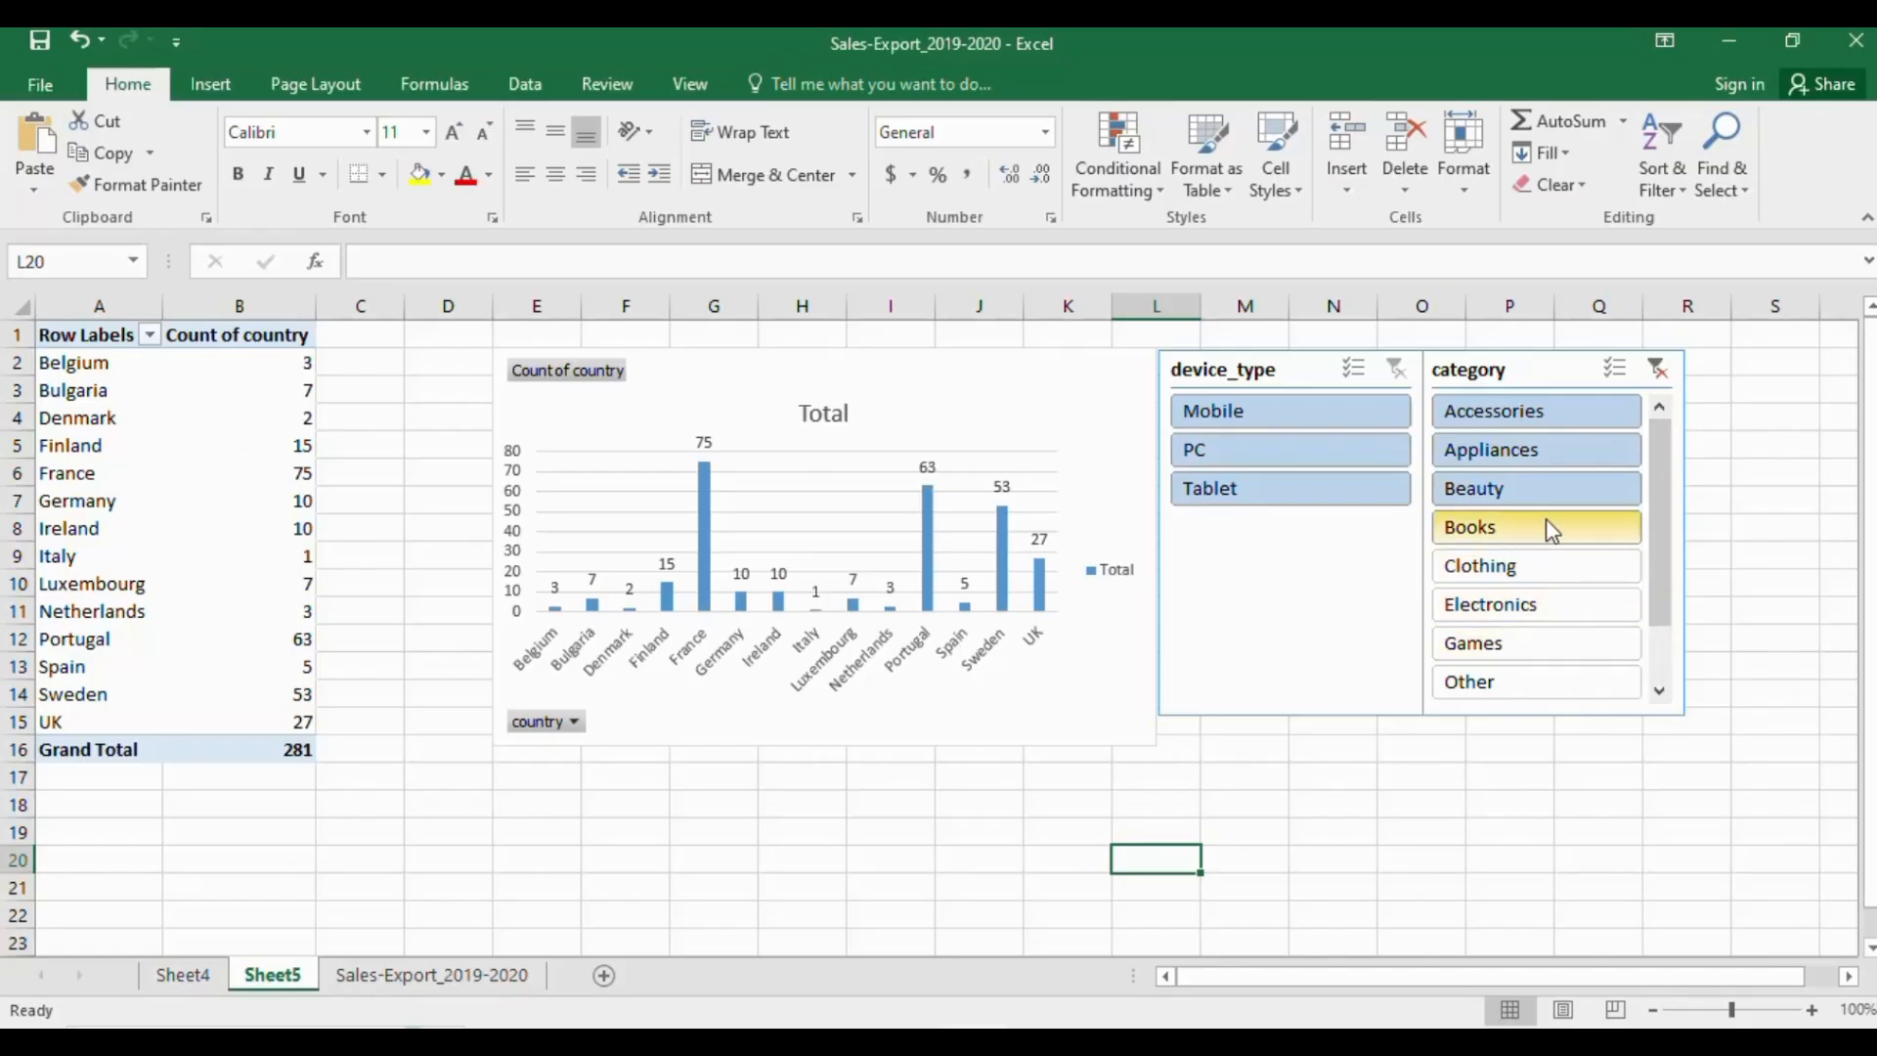
left_click(1222, 452)
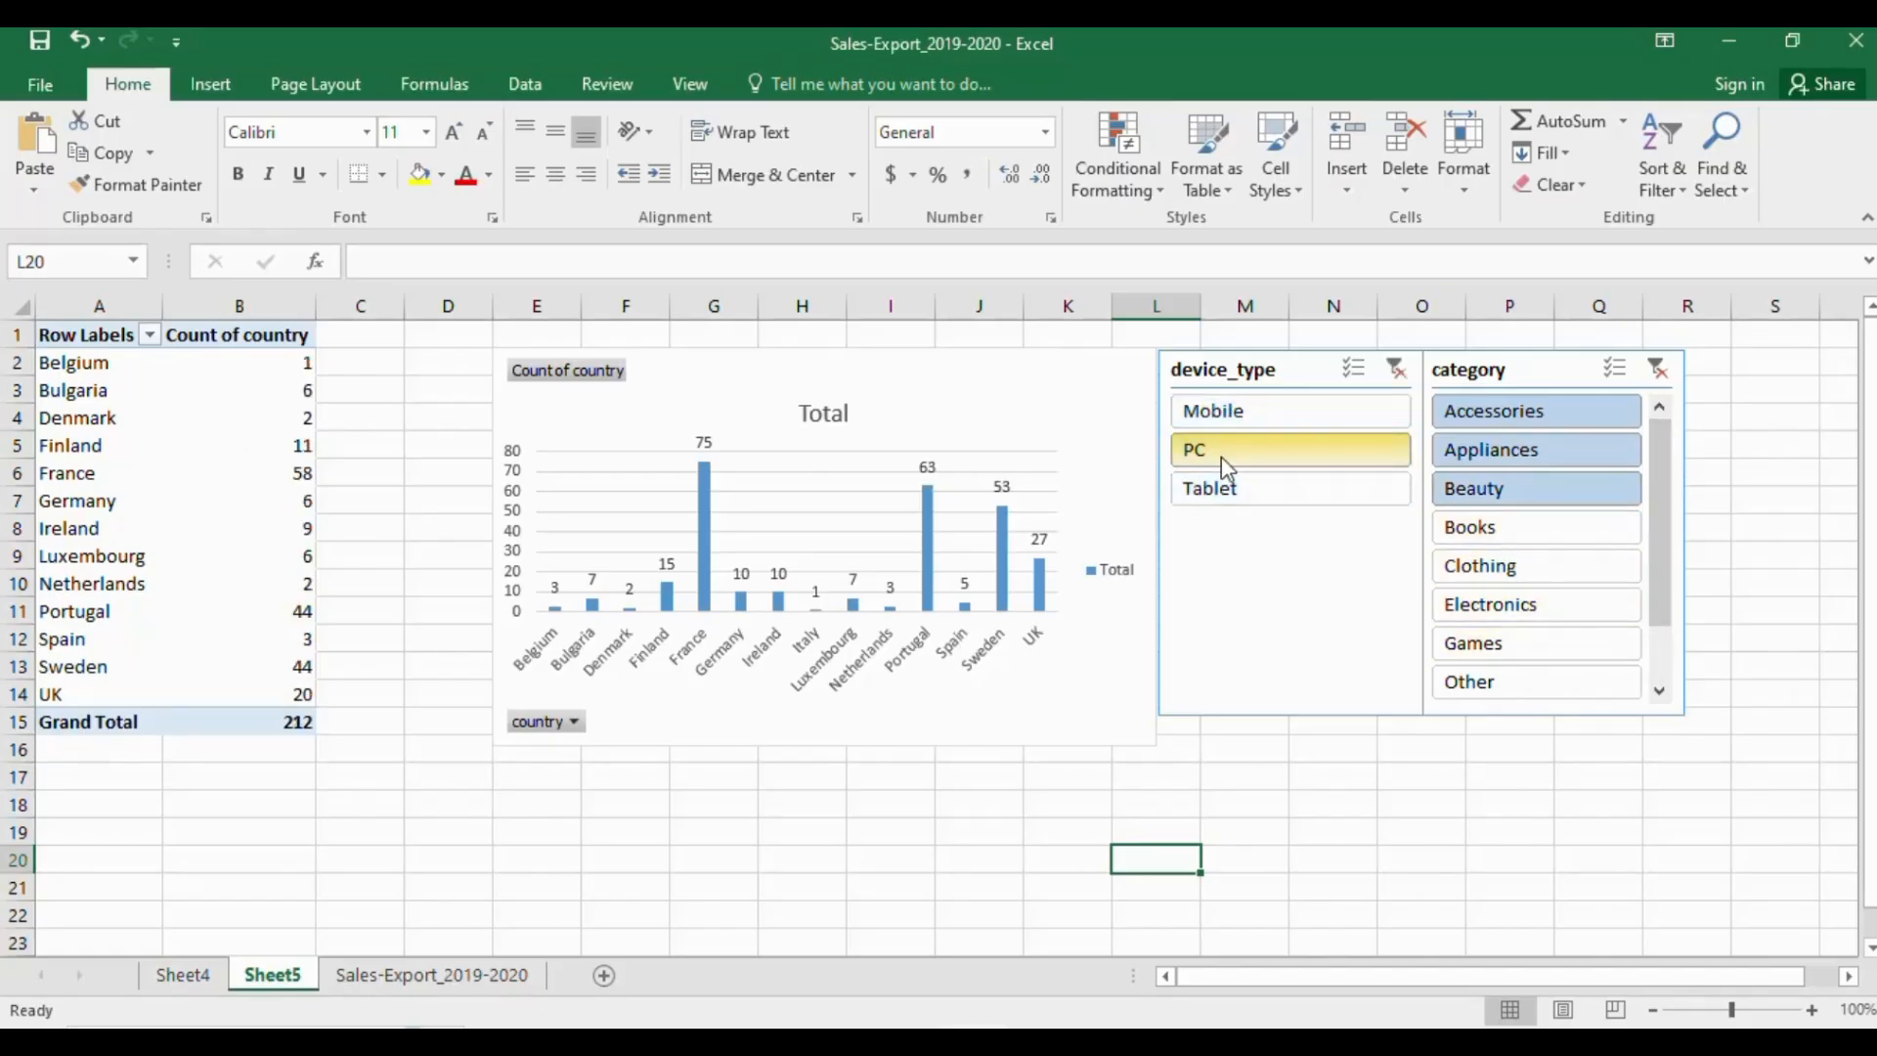
left_click(1657, 370)
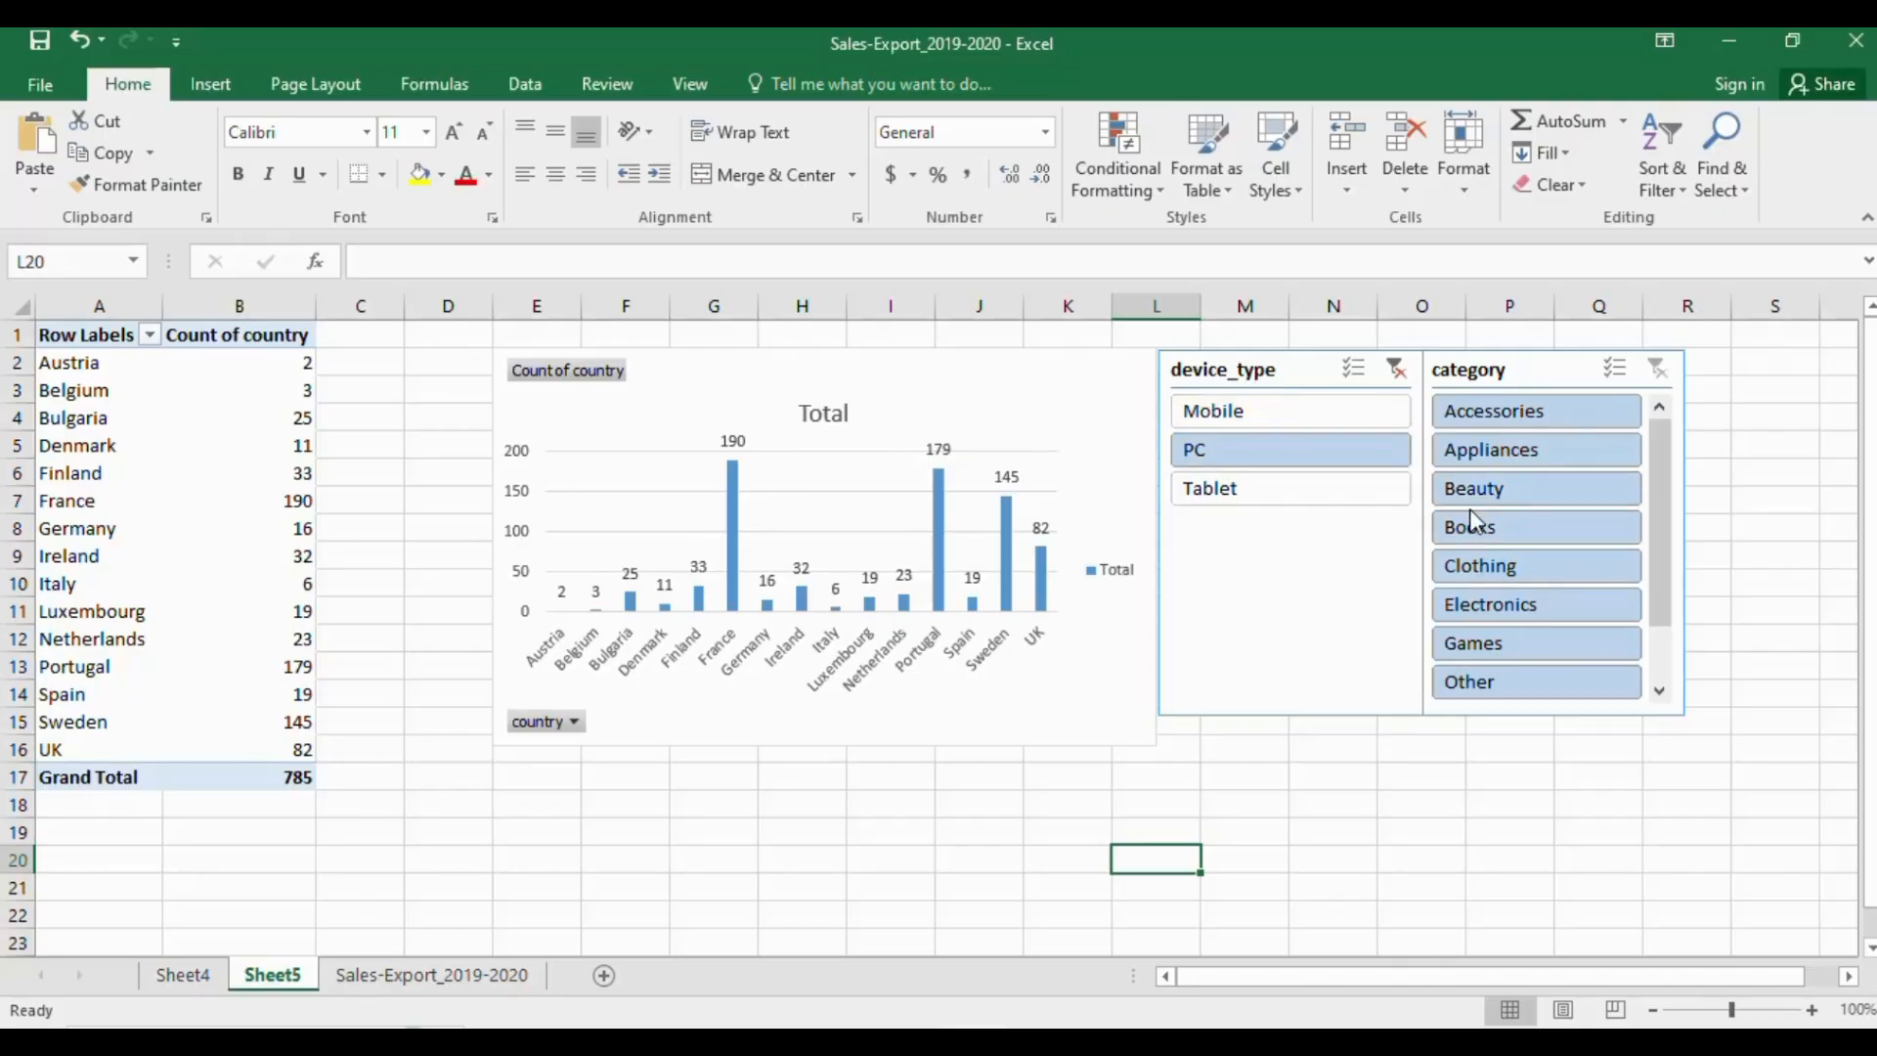
Filter the category slicer by Beauty, and restore all categories and all device types
left_click(1523, 486)
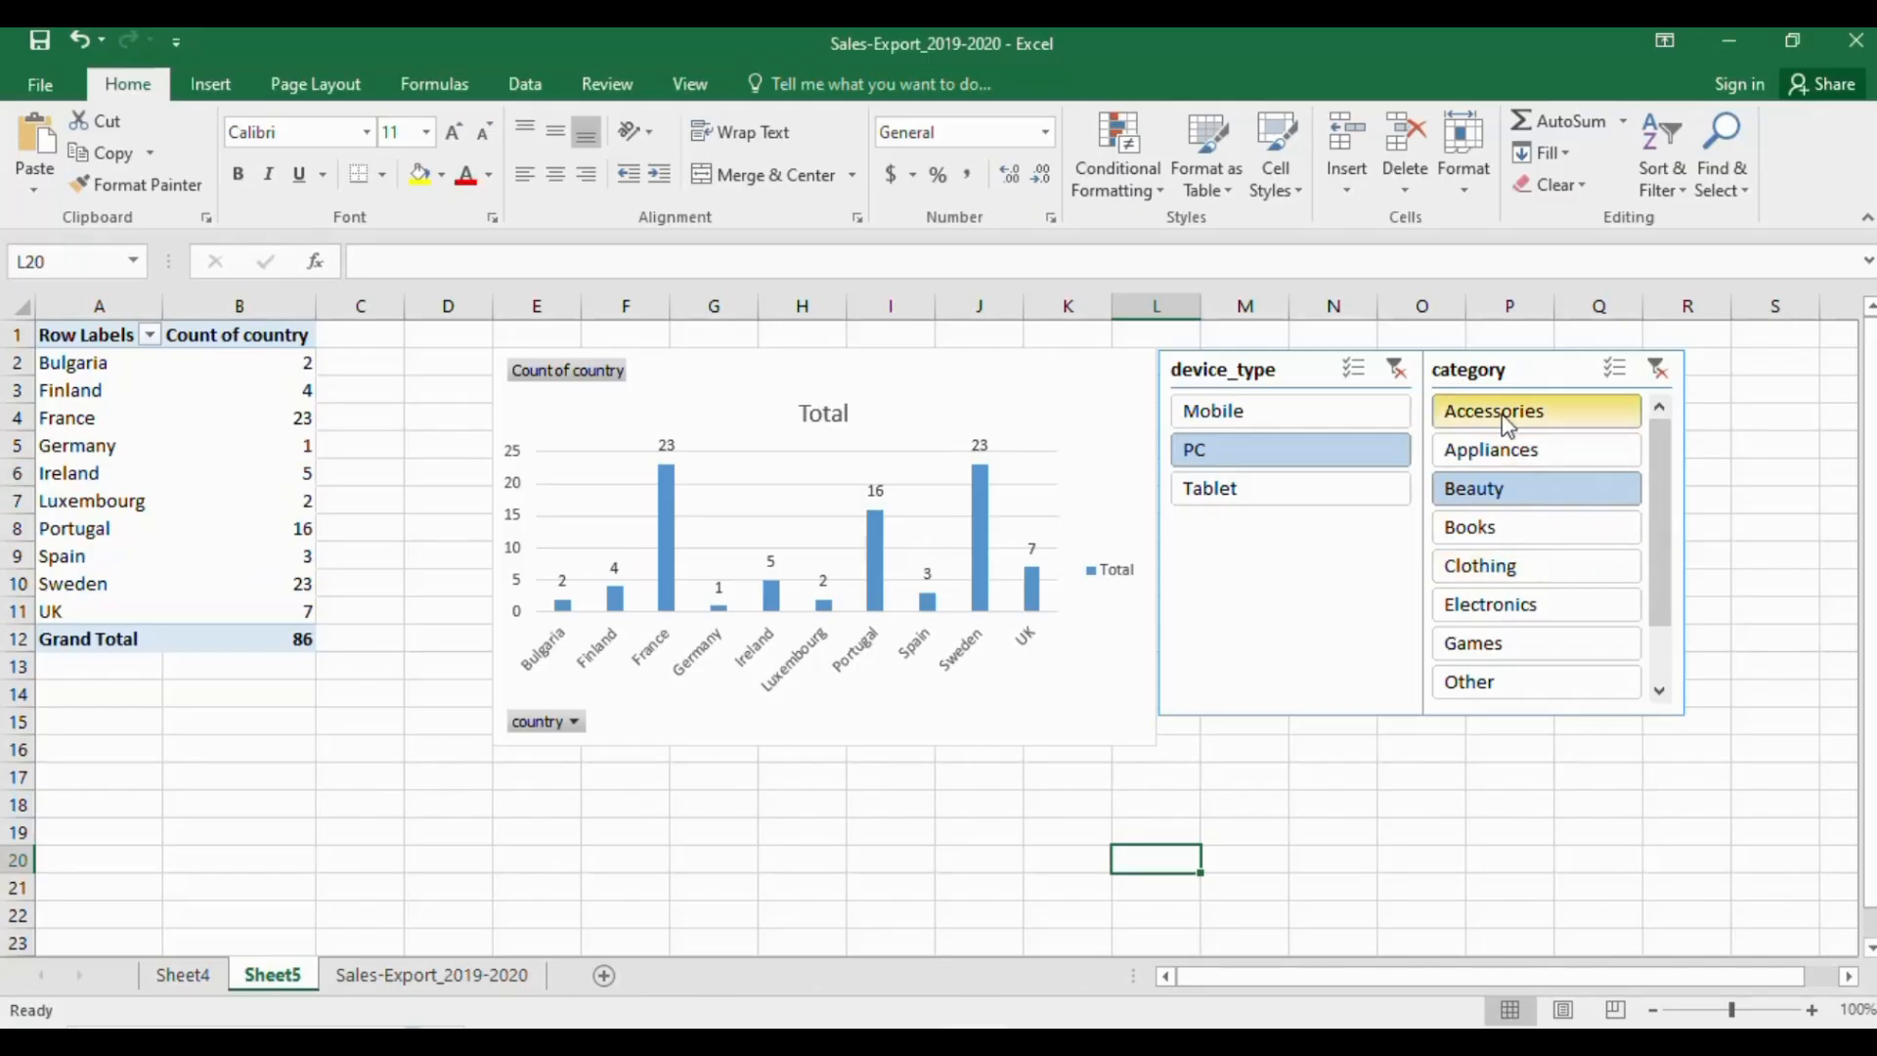
left_click(1660, 371)
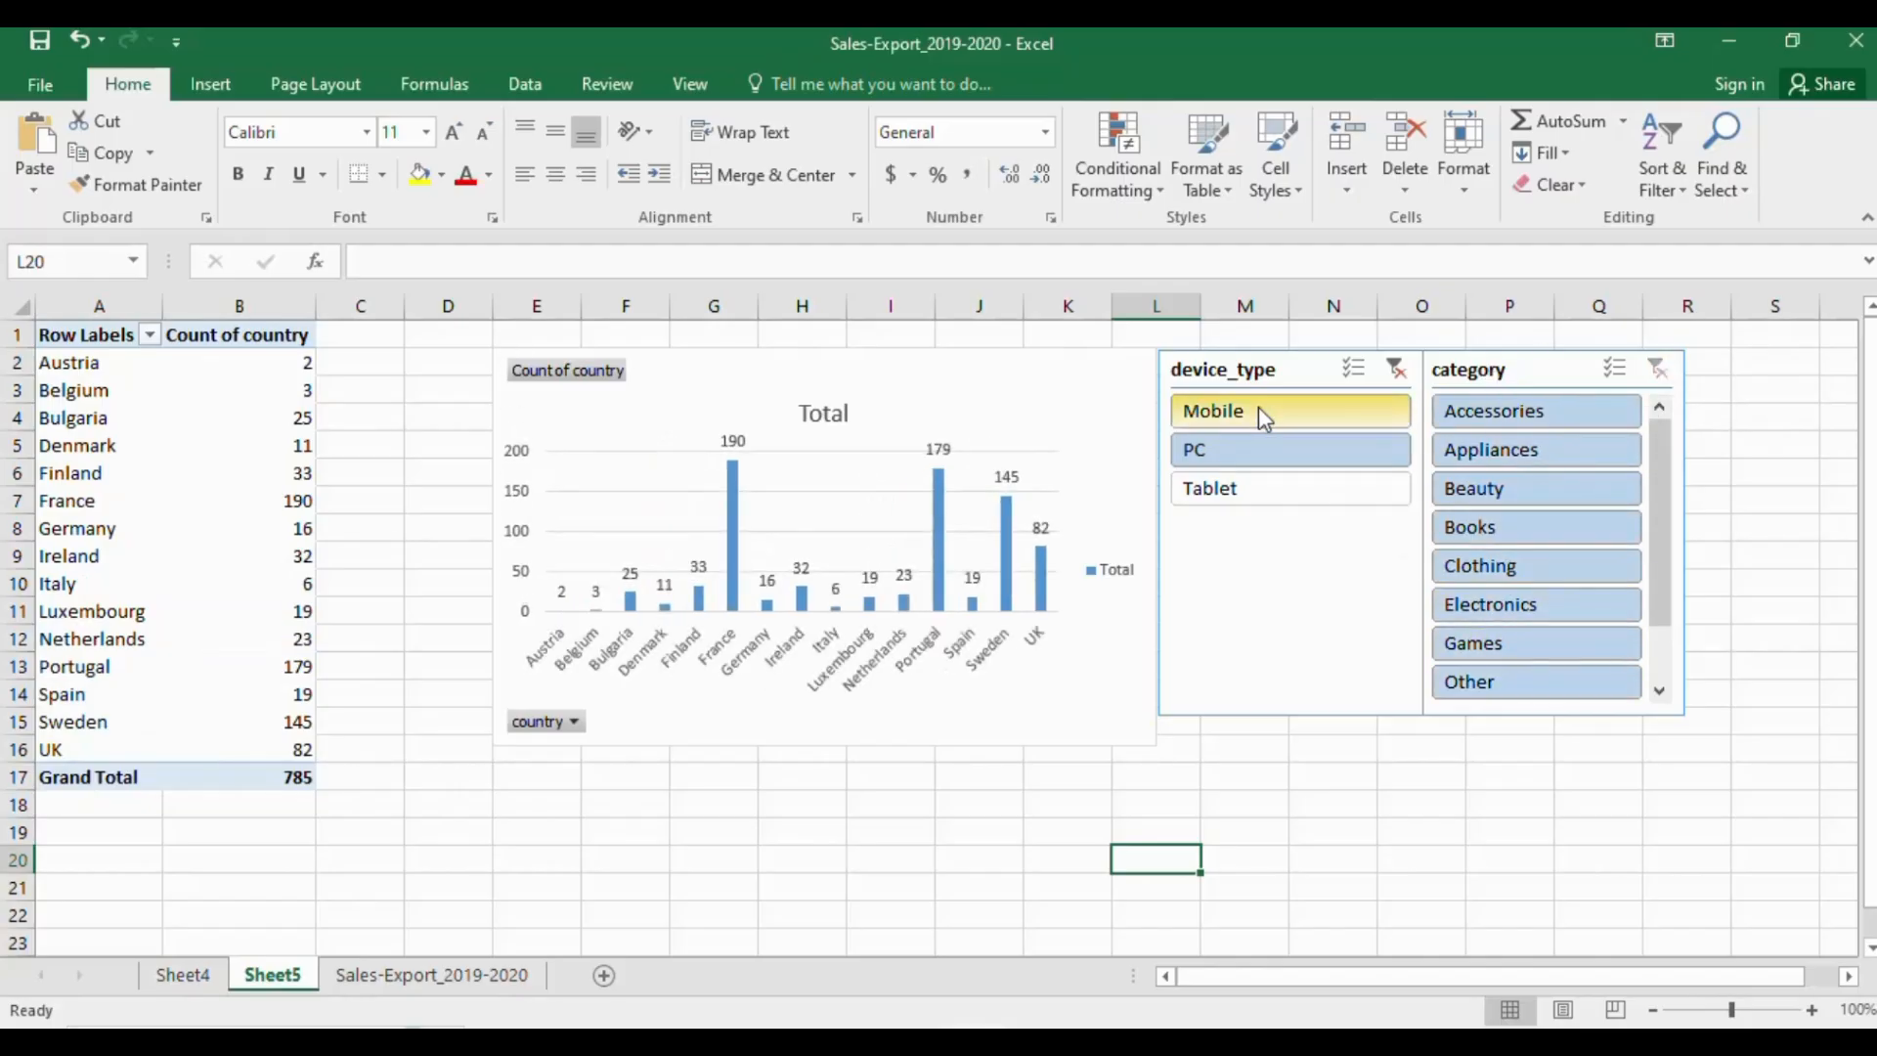
left_click_drag(1258, 406, 1264, 489)
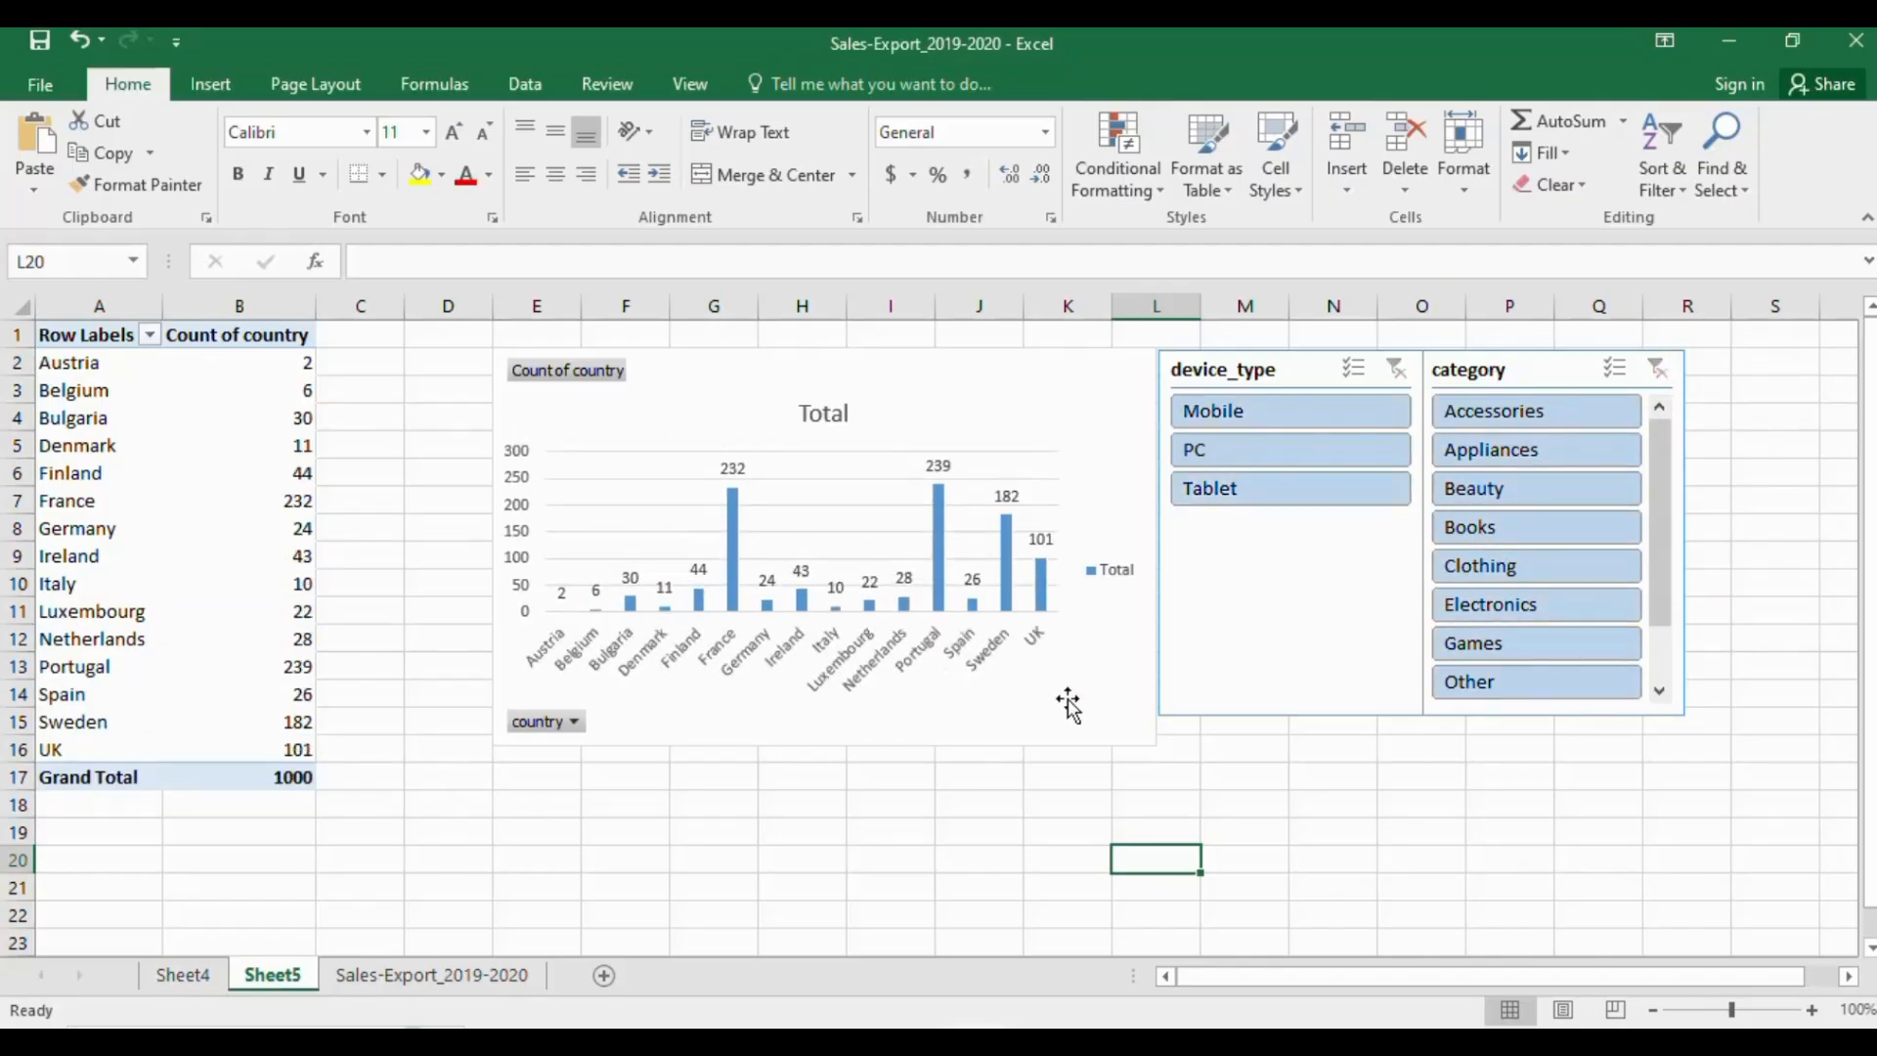
left_click(1298, 786)
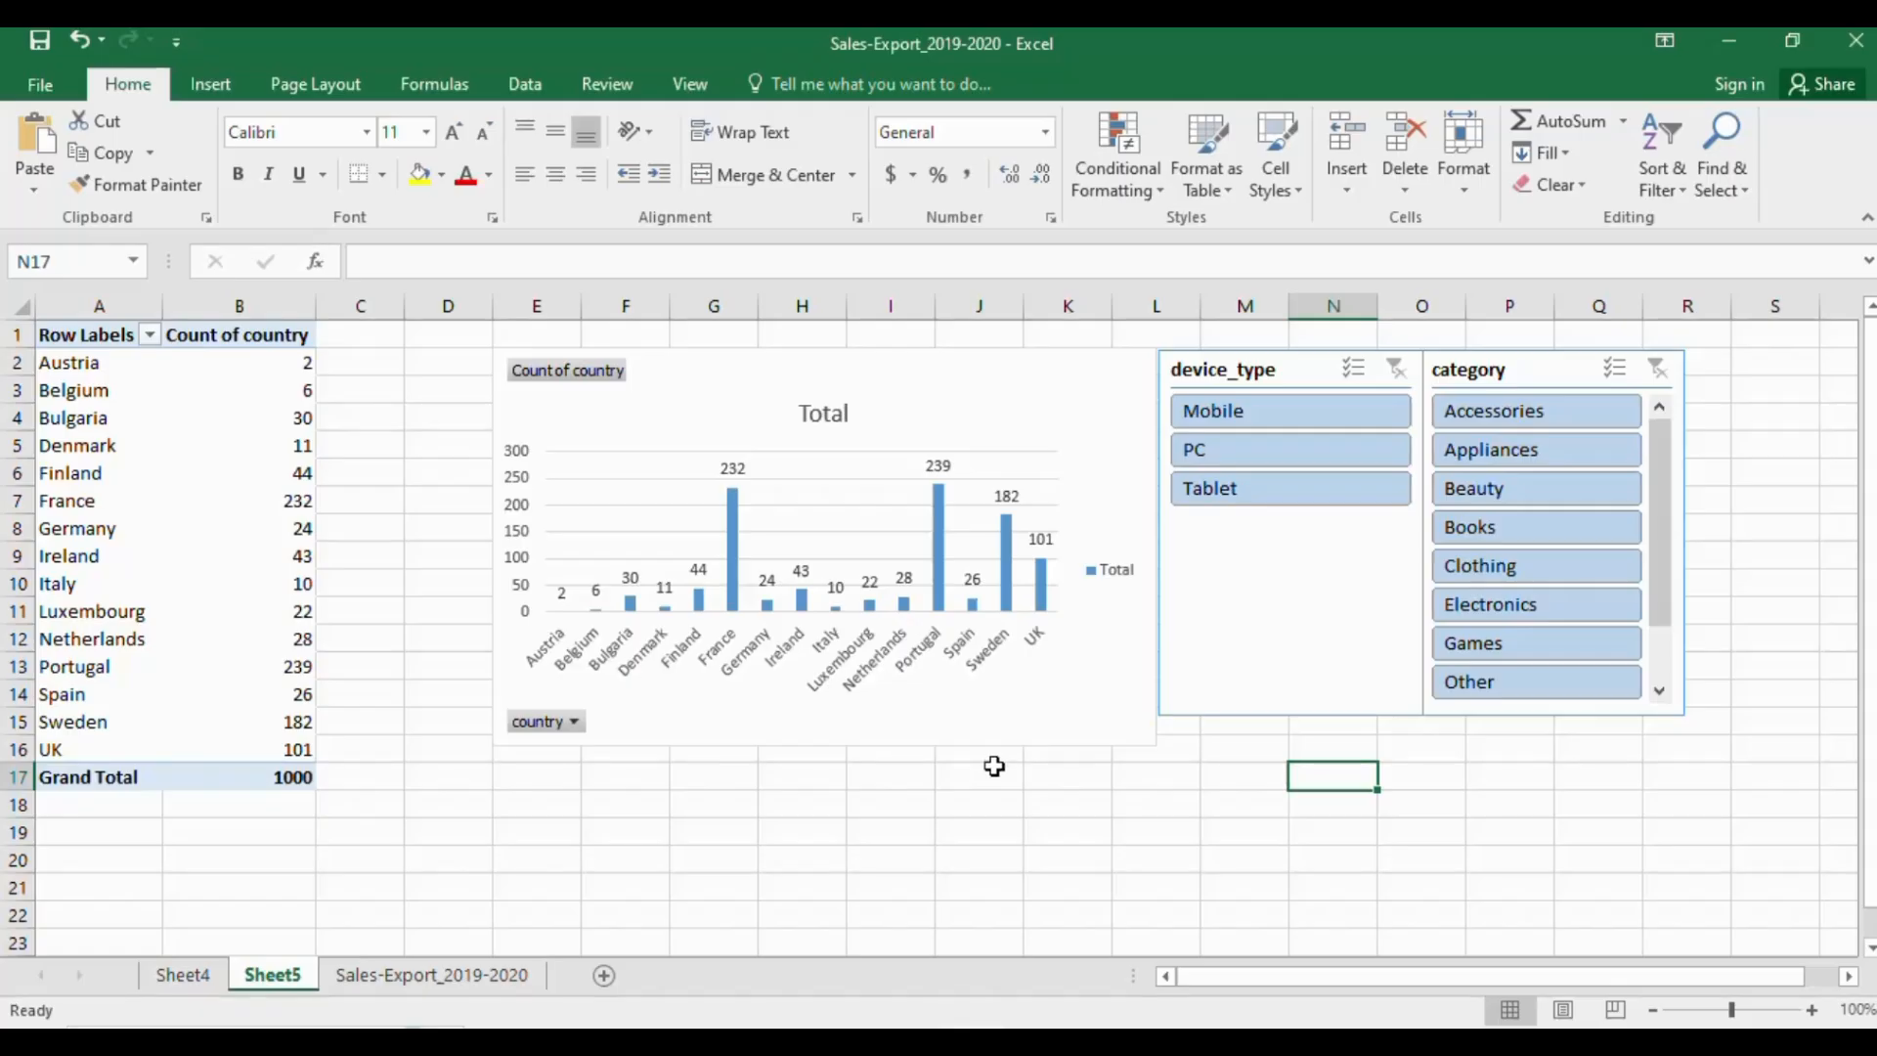
Add a new worksheet to the workbook and name it dashboard
left_click(604, 975)
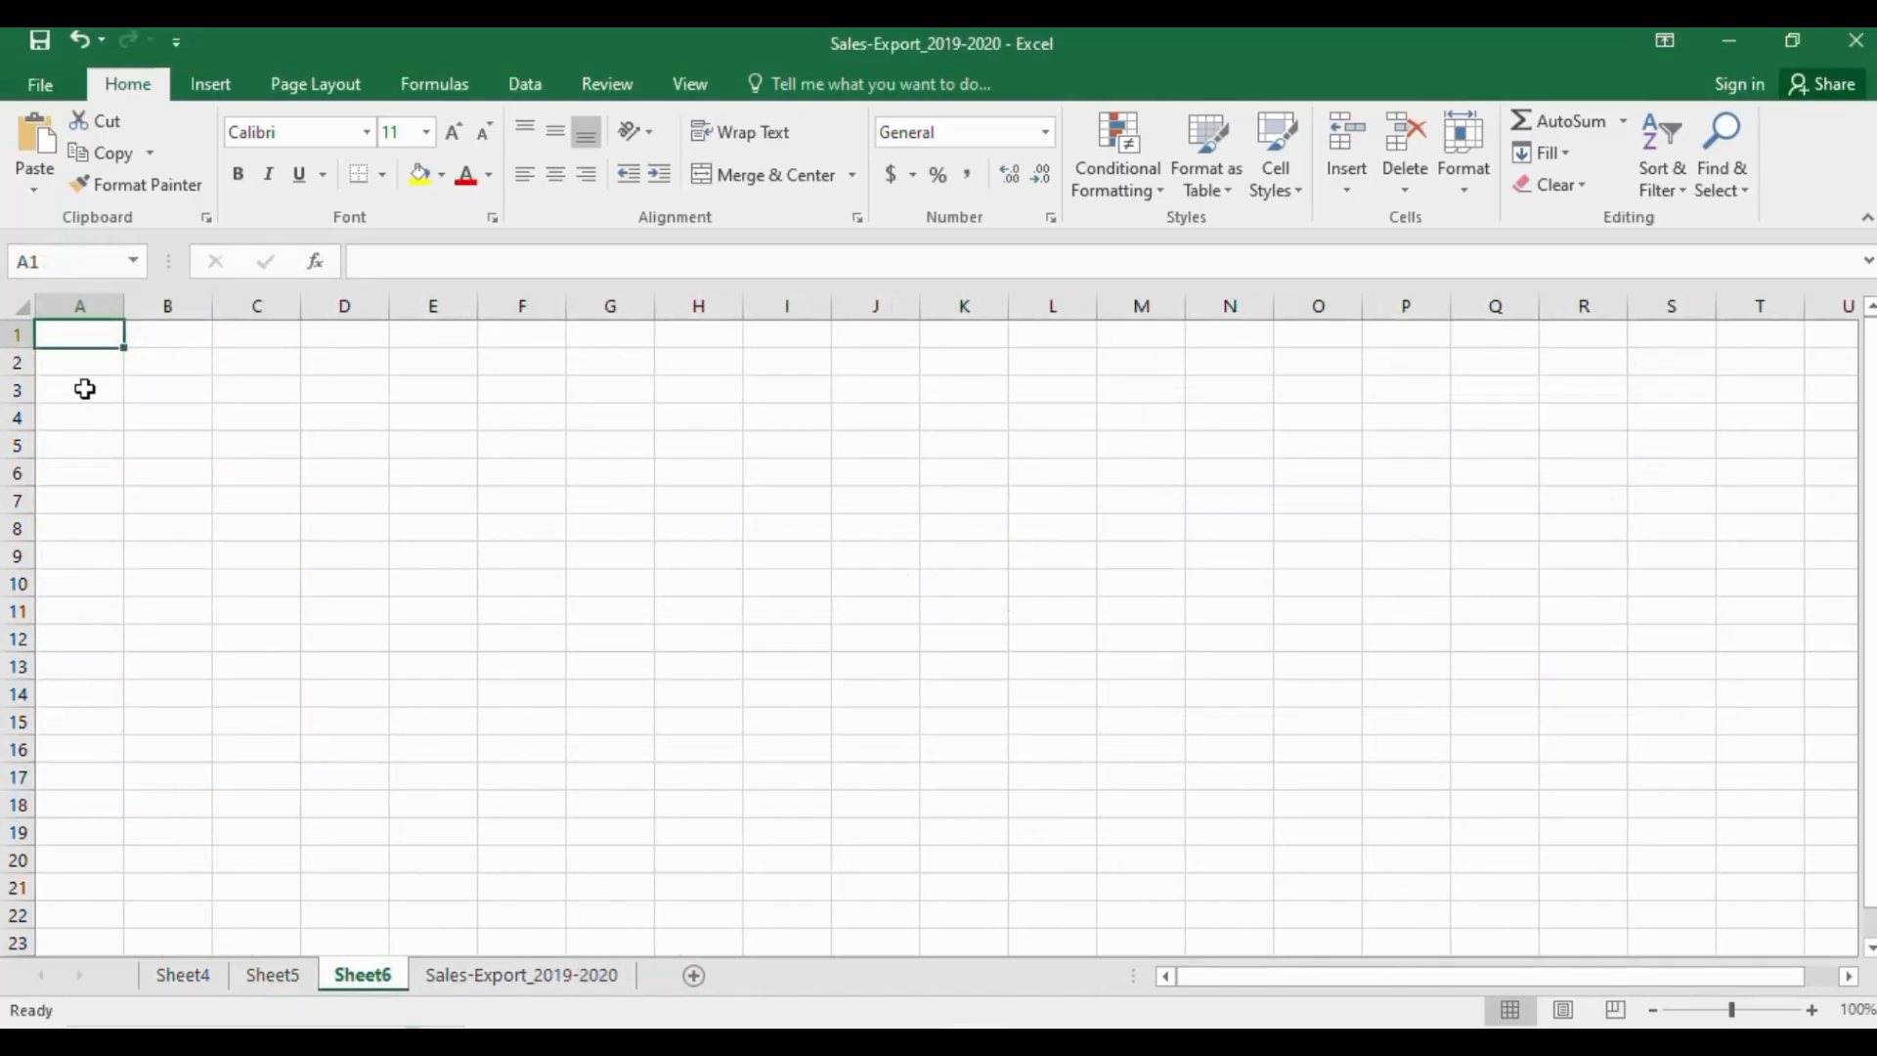
double_click(364, 975)
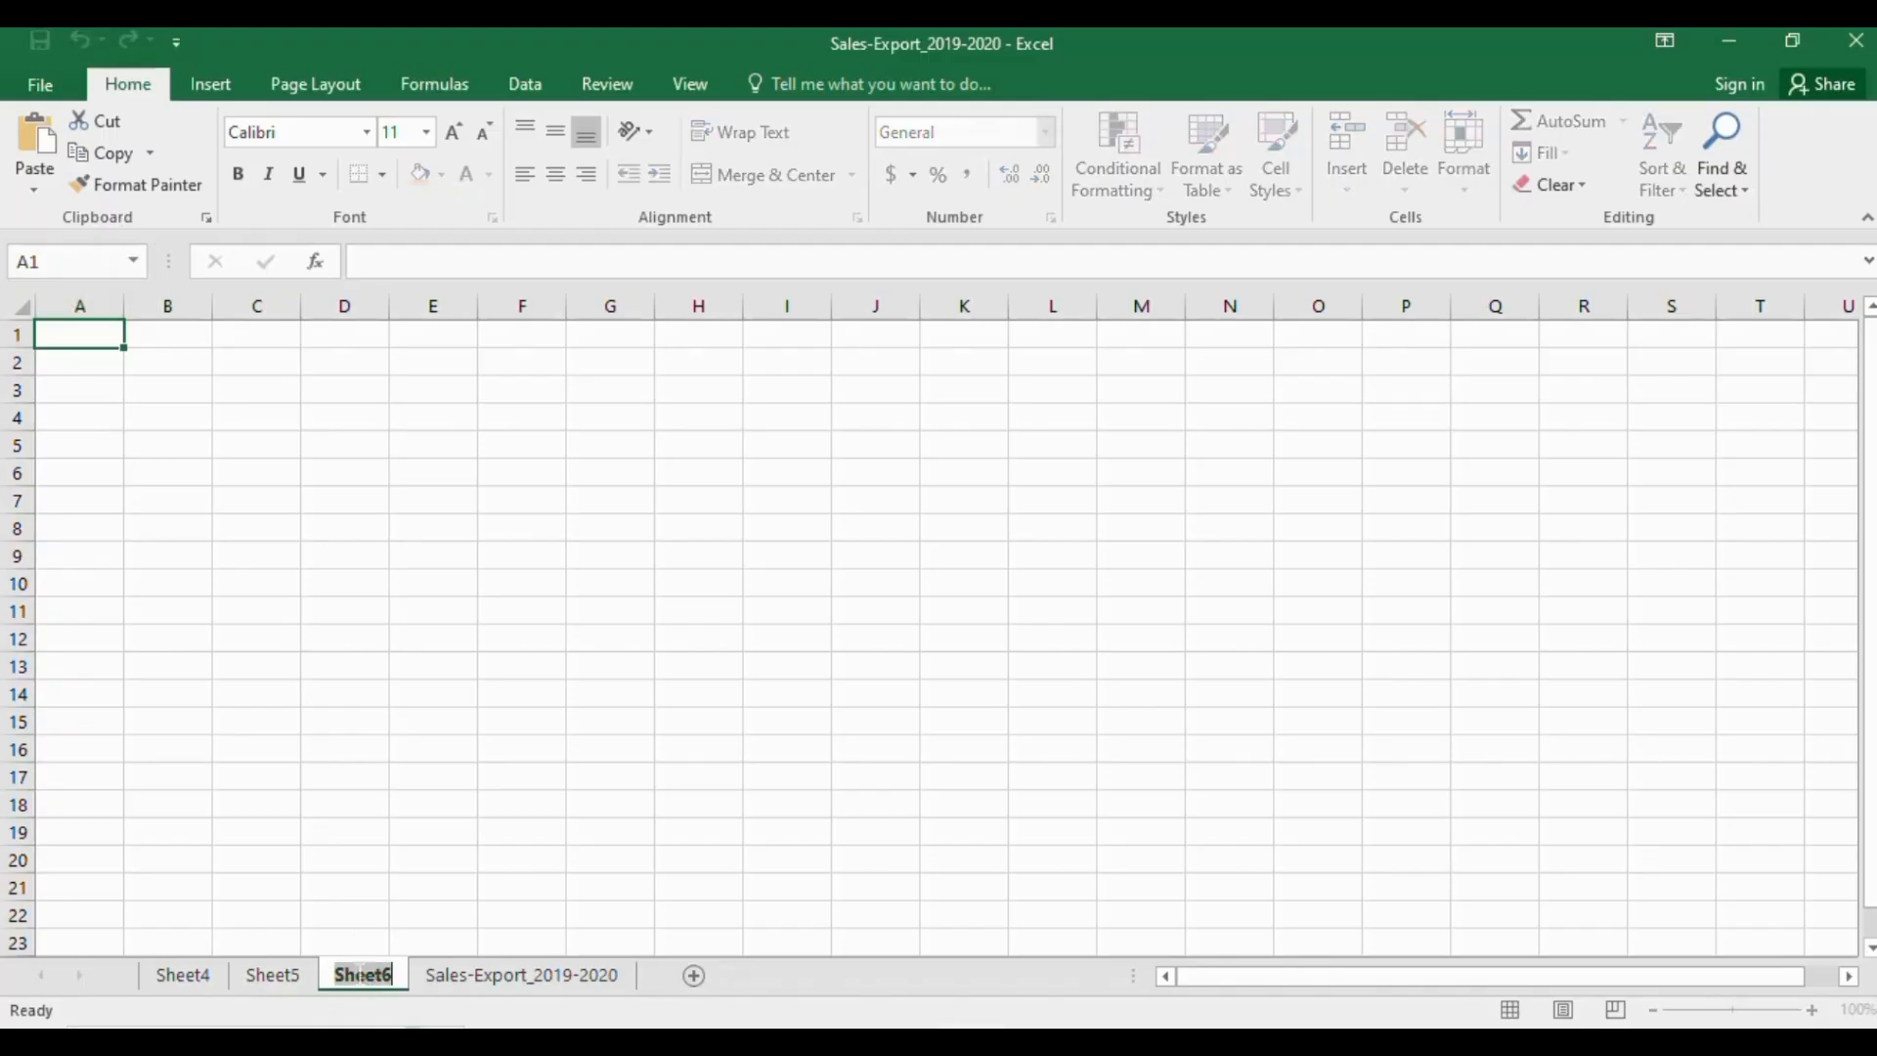
type("das")
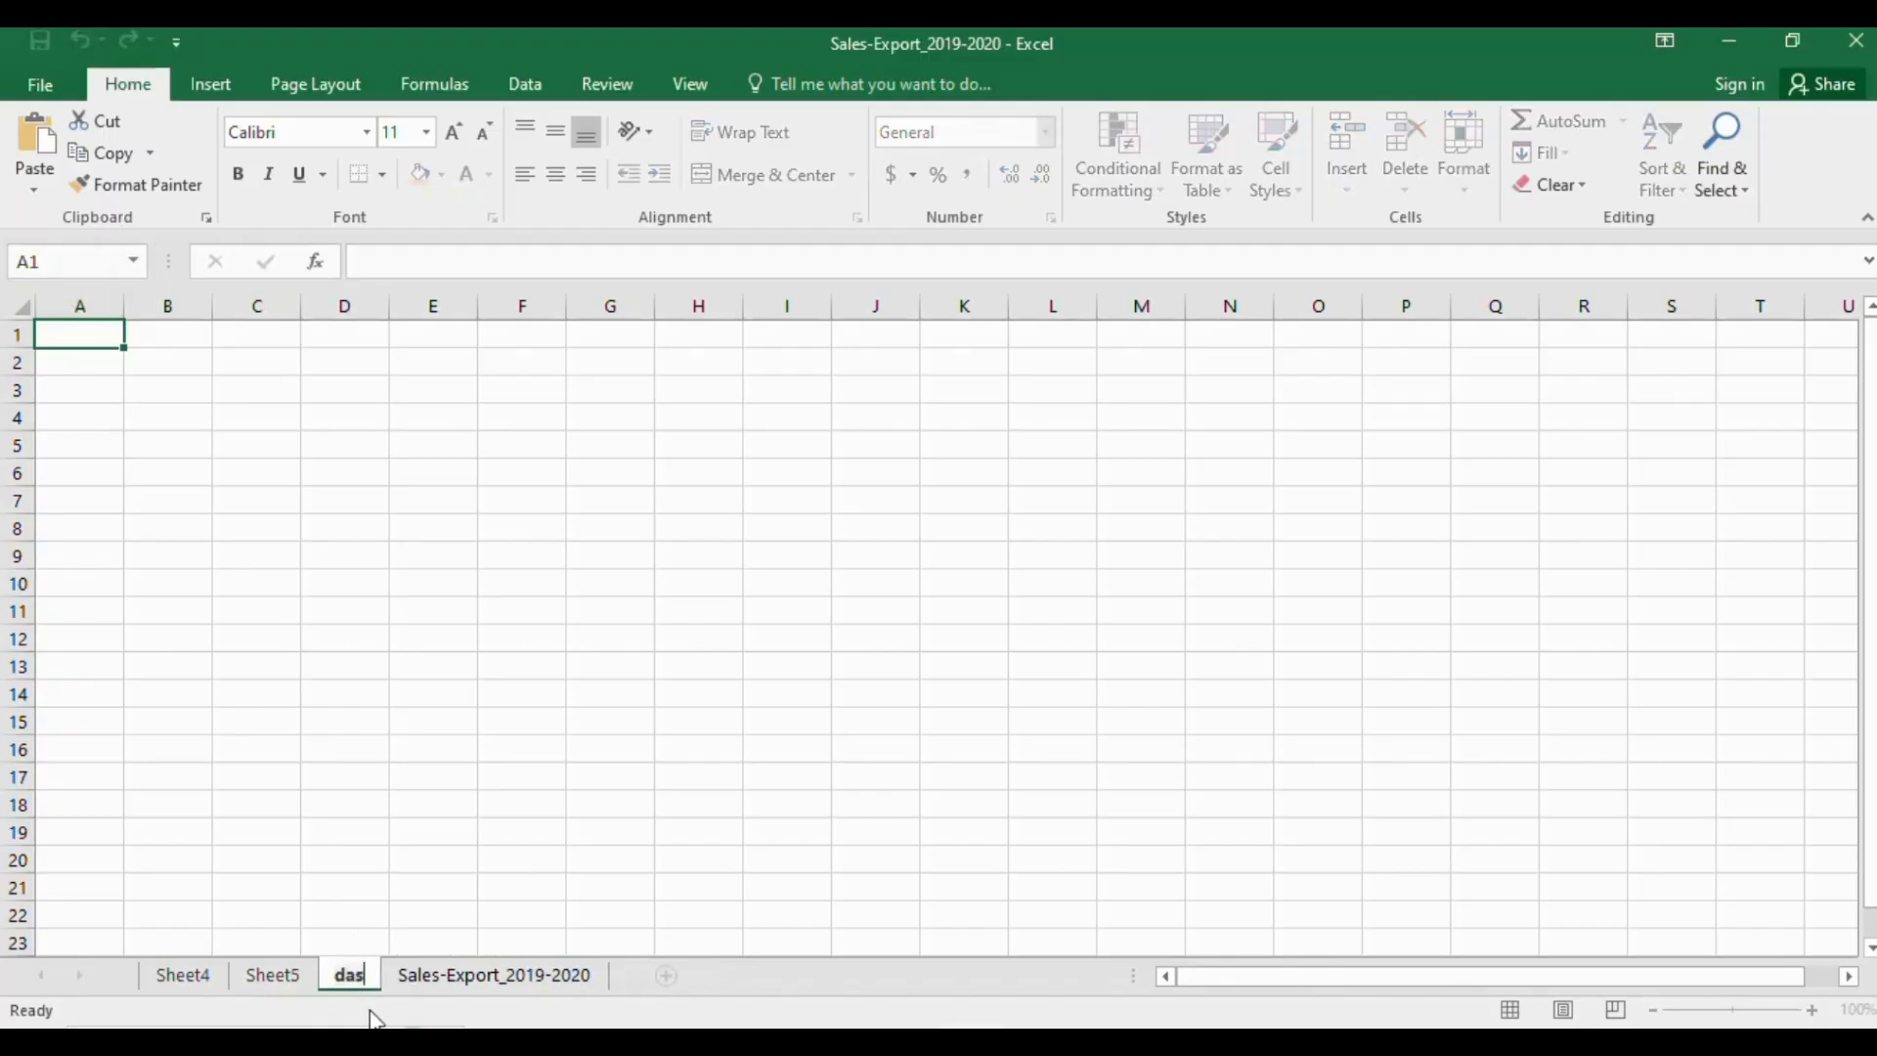
type("hboard")
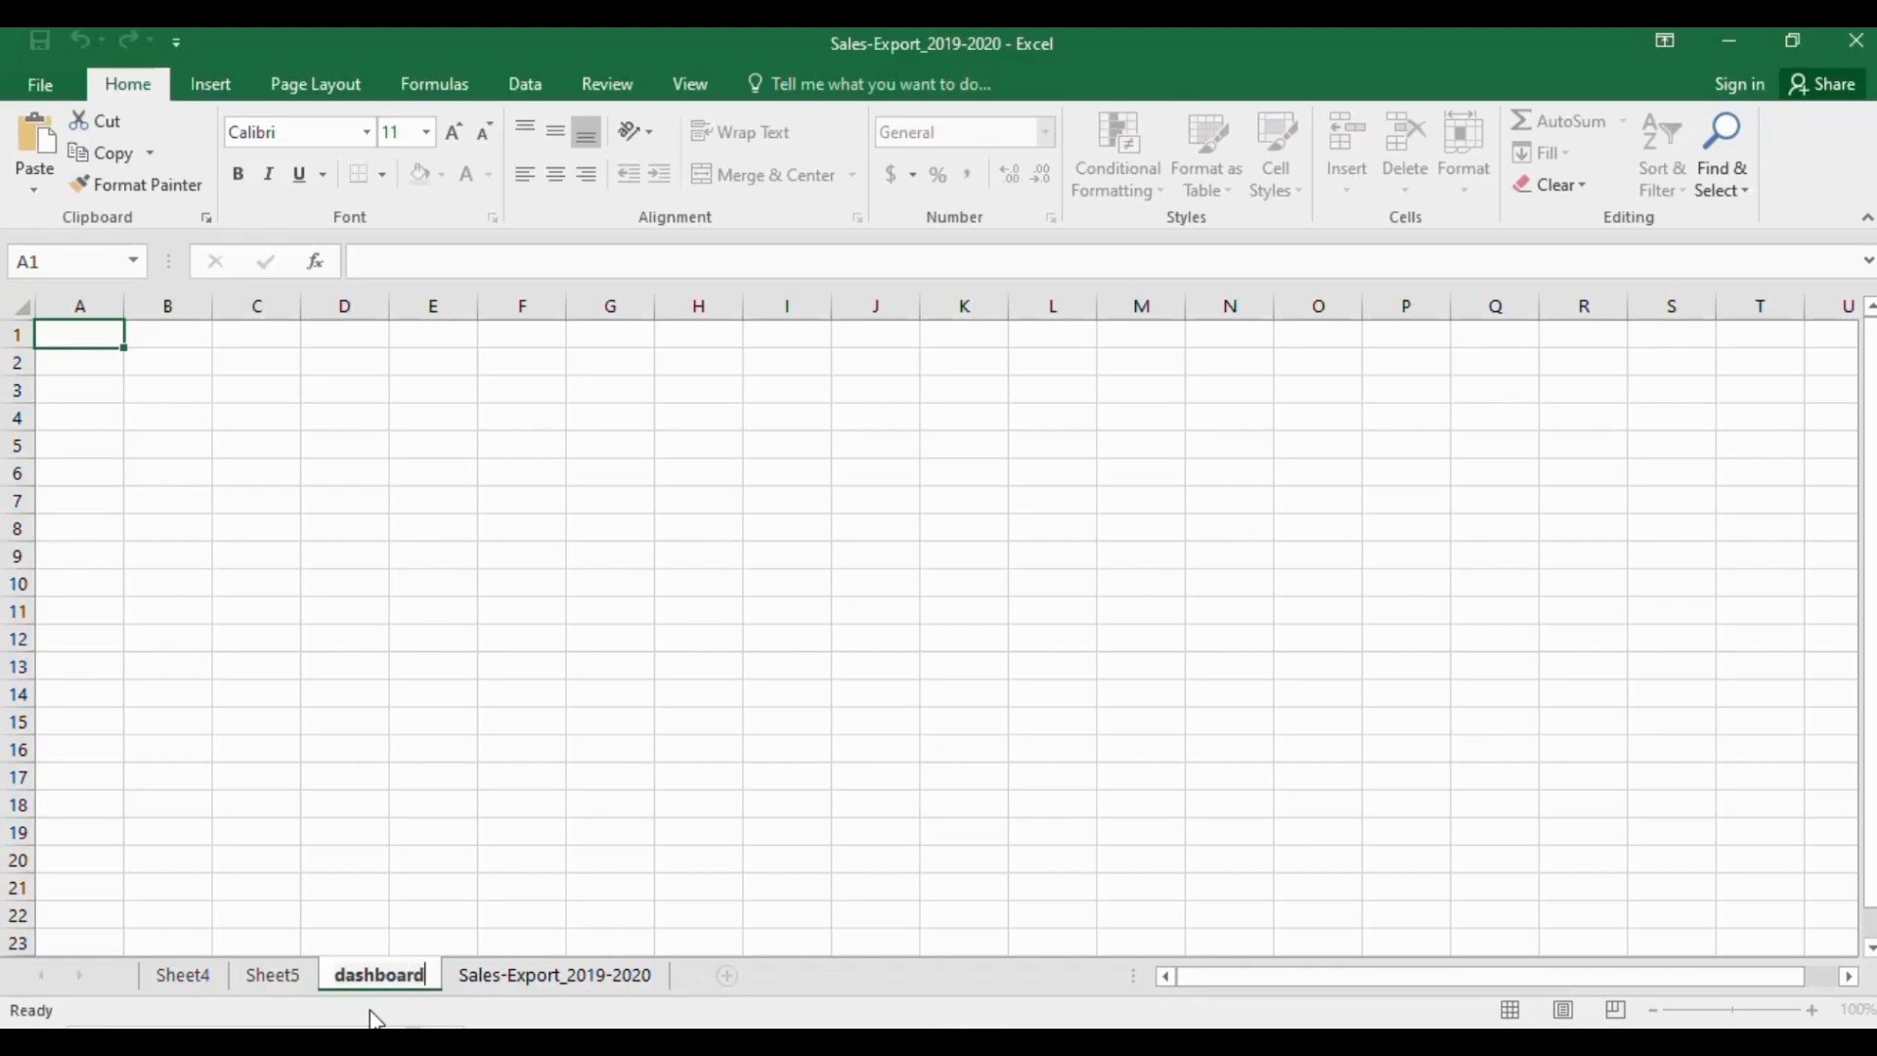
key("Return")
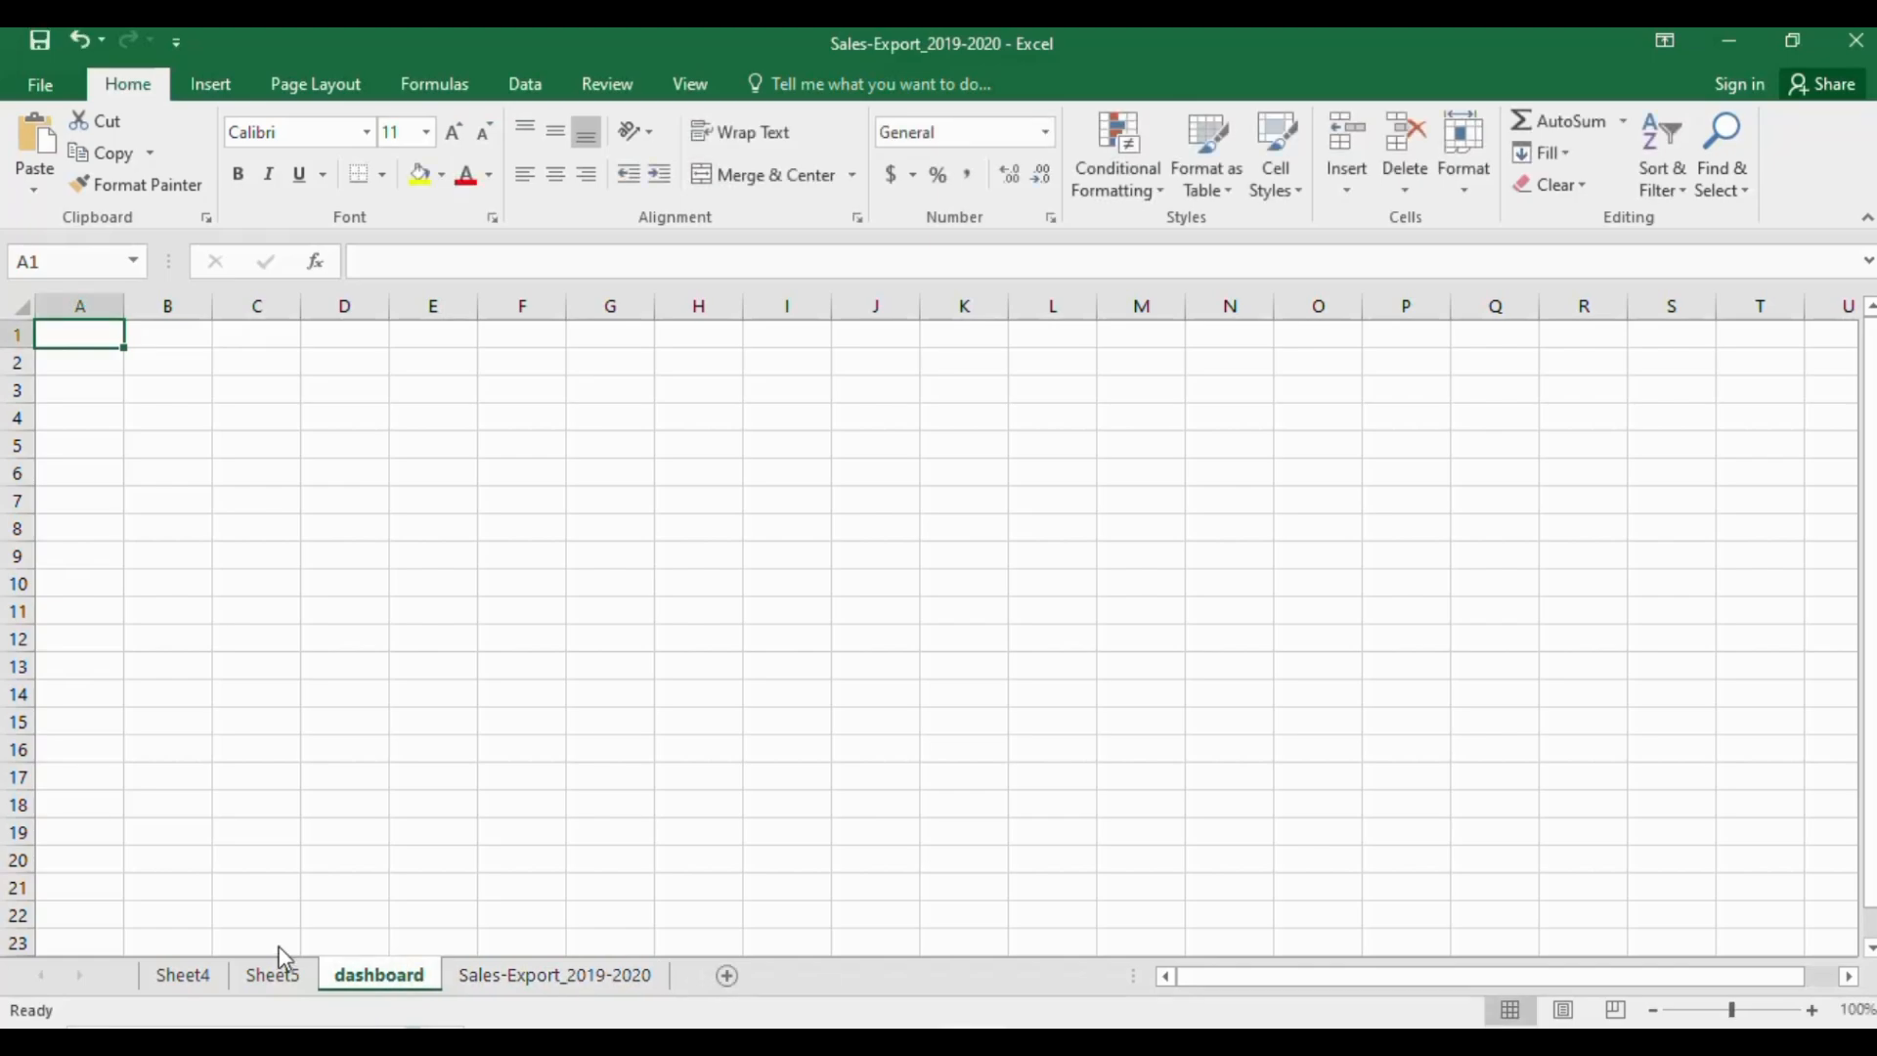
Copy the country count chart from Sheet5 into the dashboard sheet with the destination theme, and move it to the sheet's upper-left corner near cell A1
left_click(270, 975)
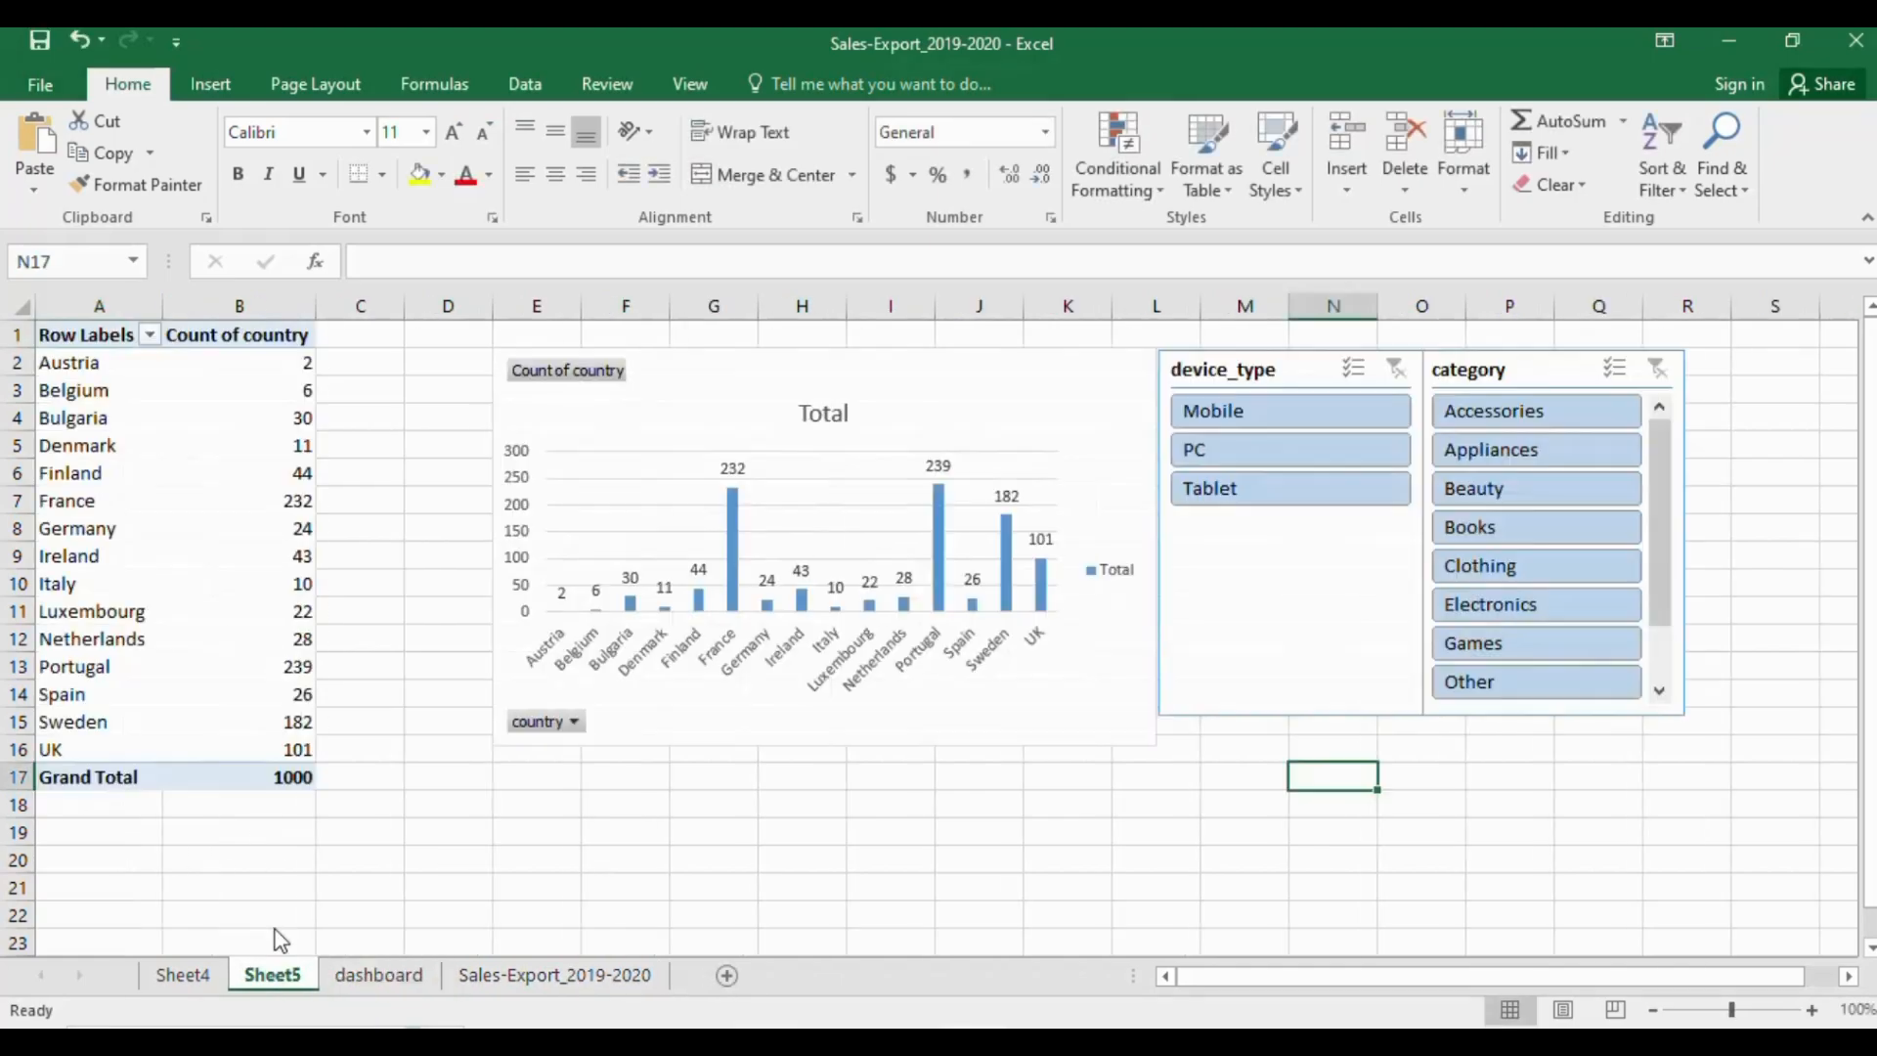
left_click(698, 450)
right_click(735, 404)
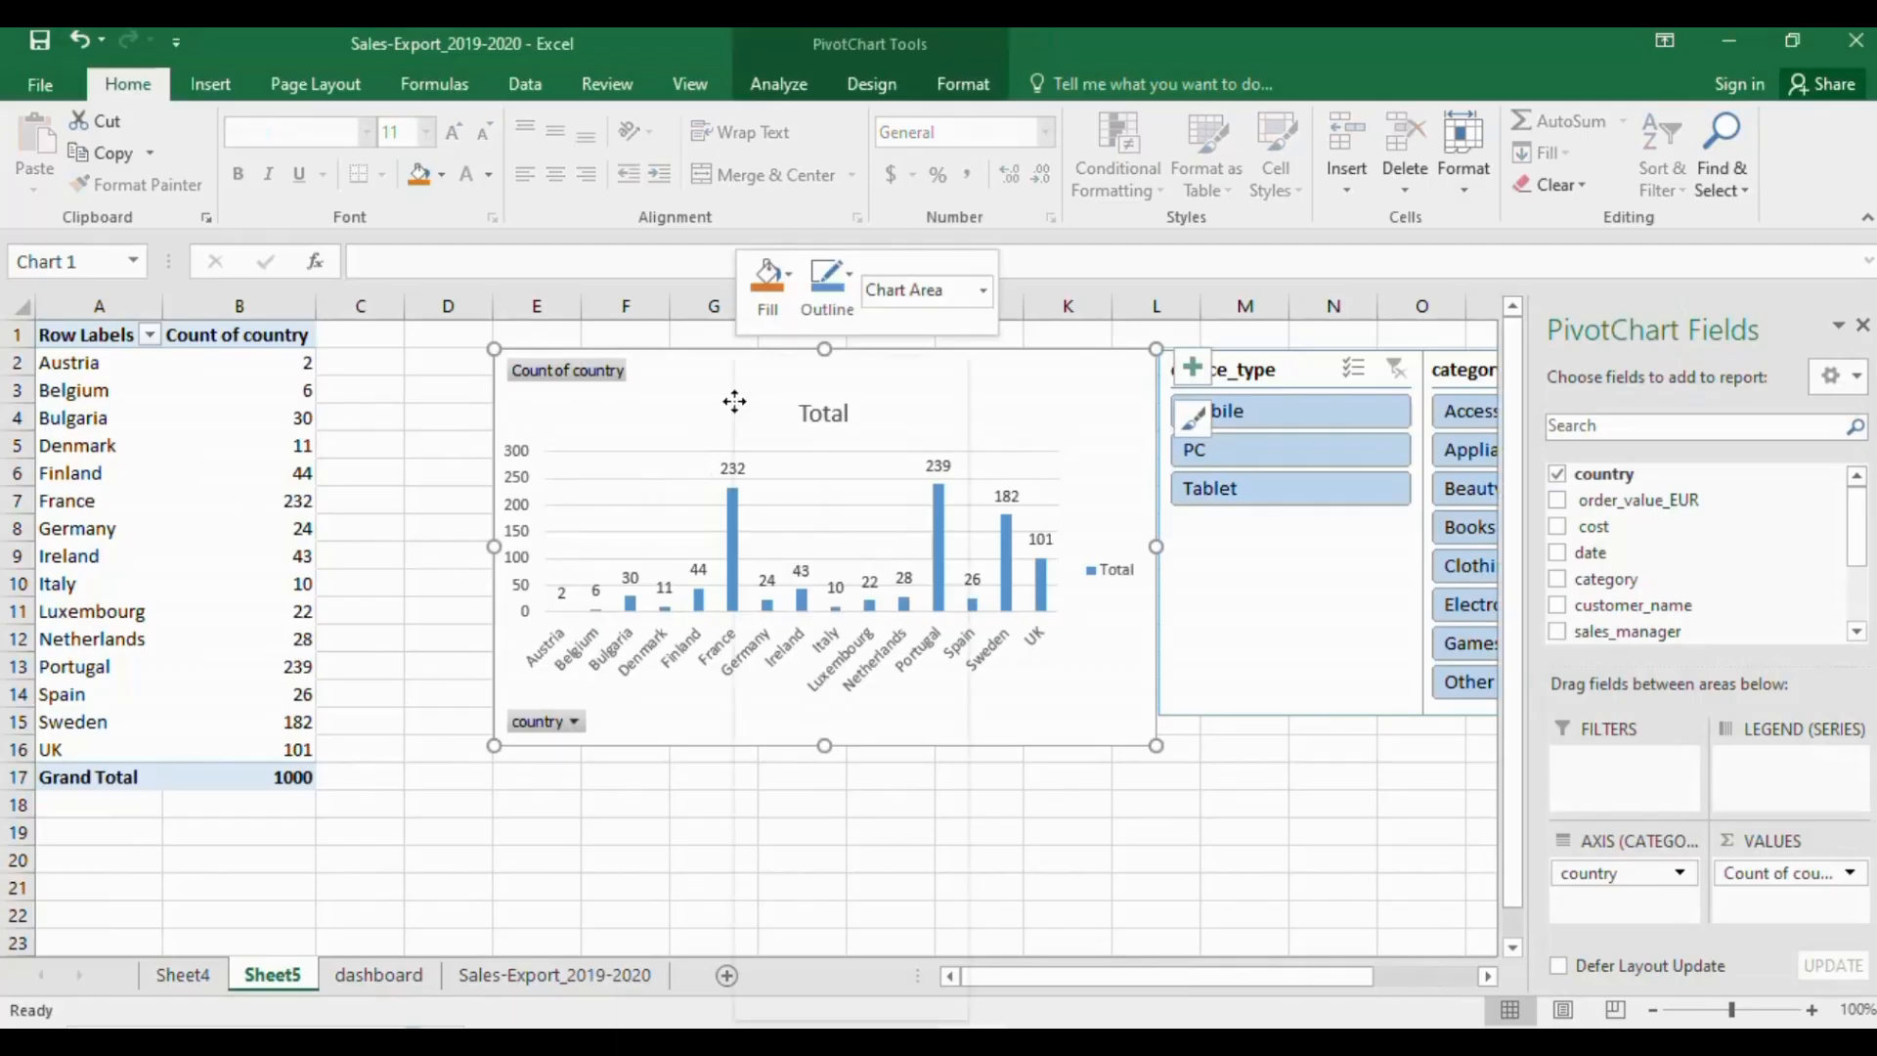
left_click(888, 445)
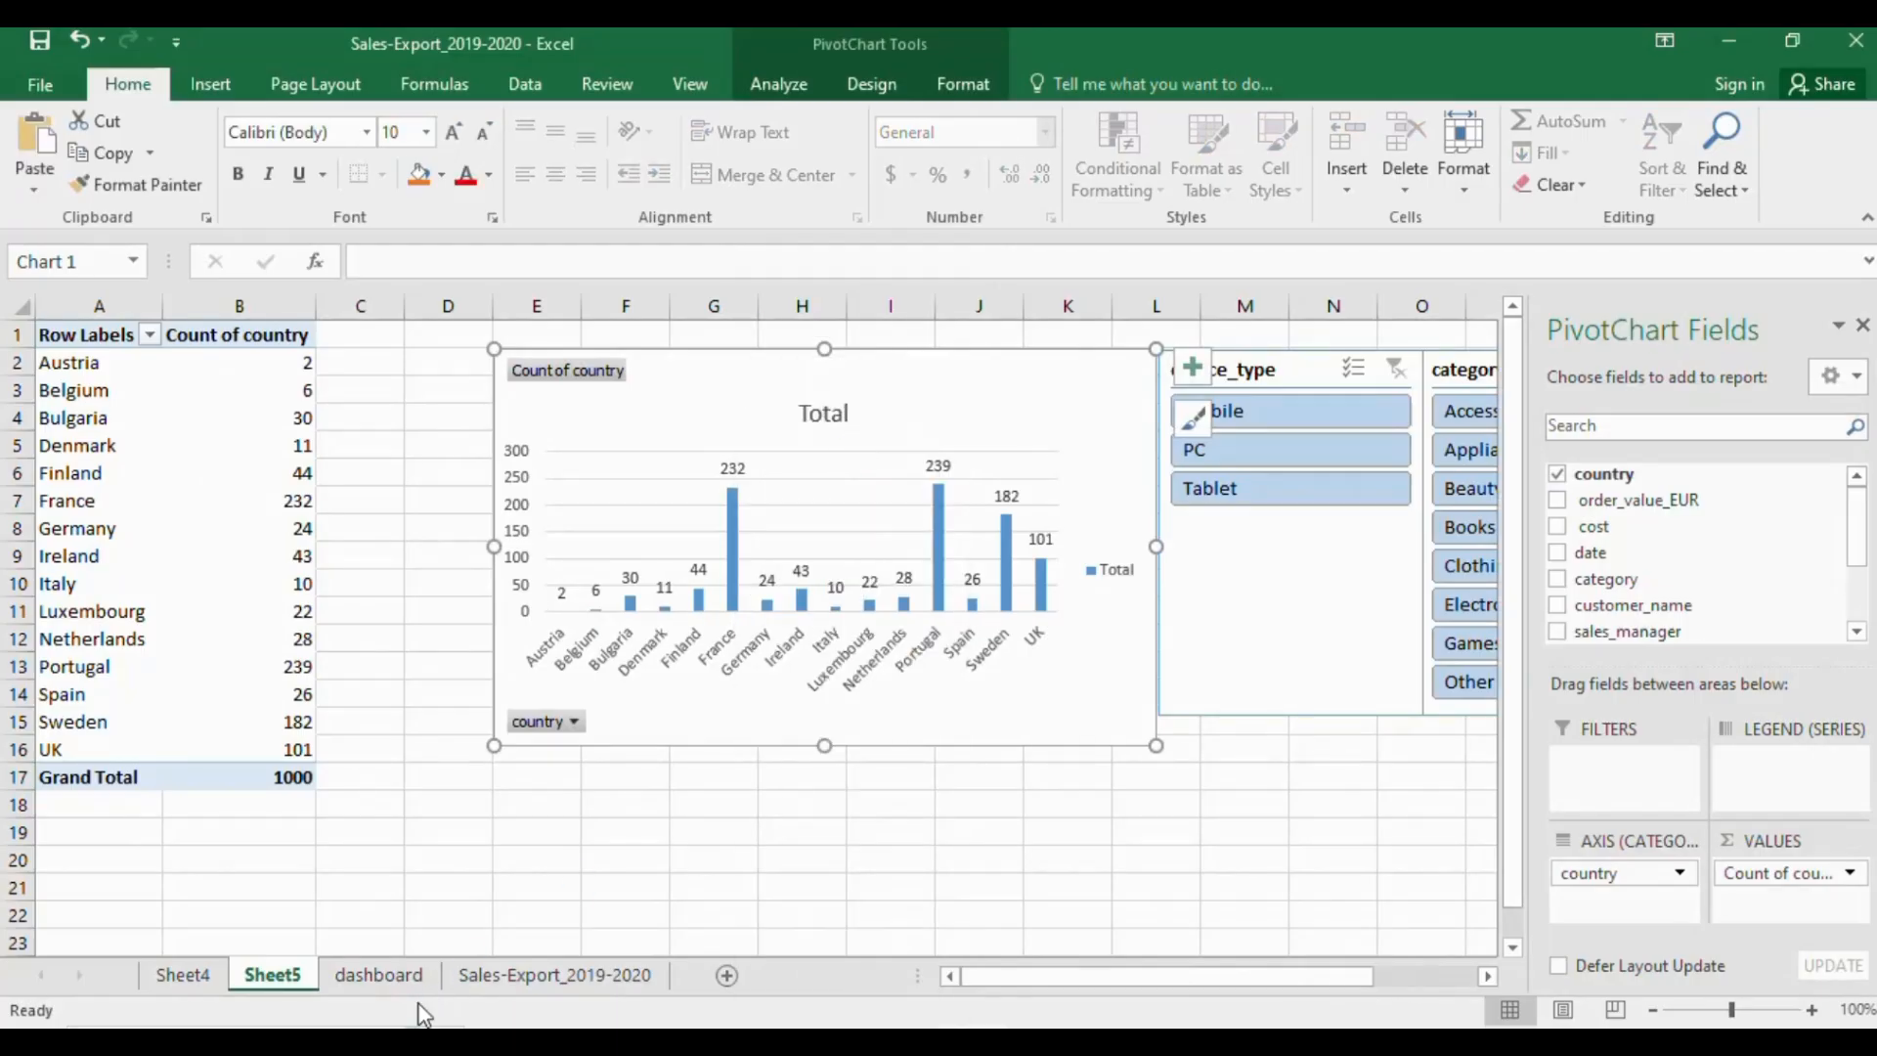
left_click(390, 981)
right_click(262, 533)
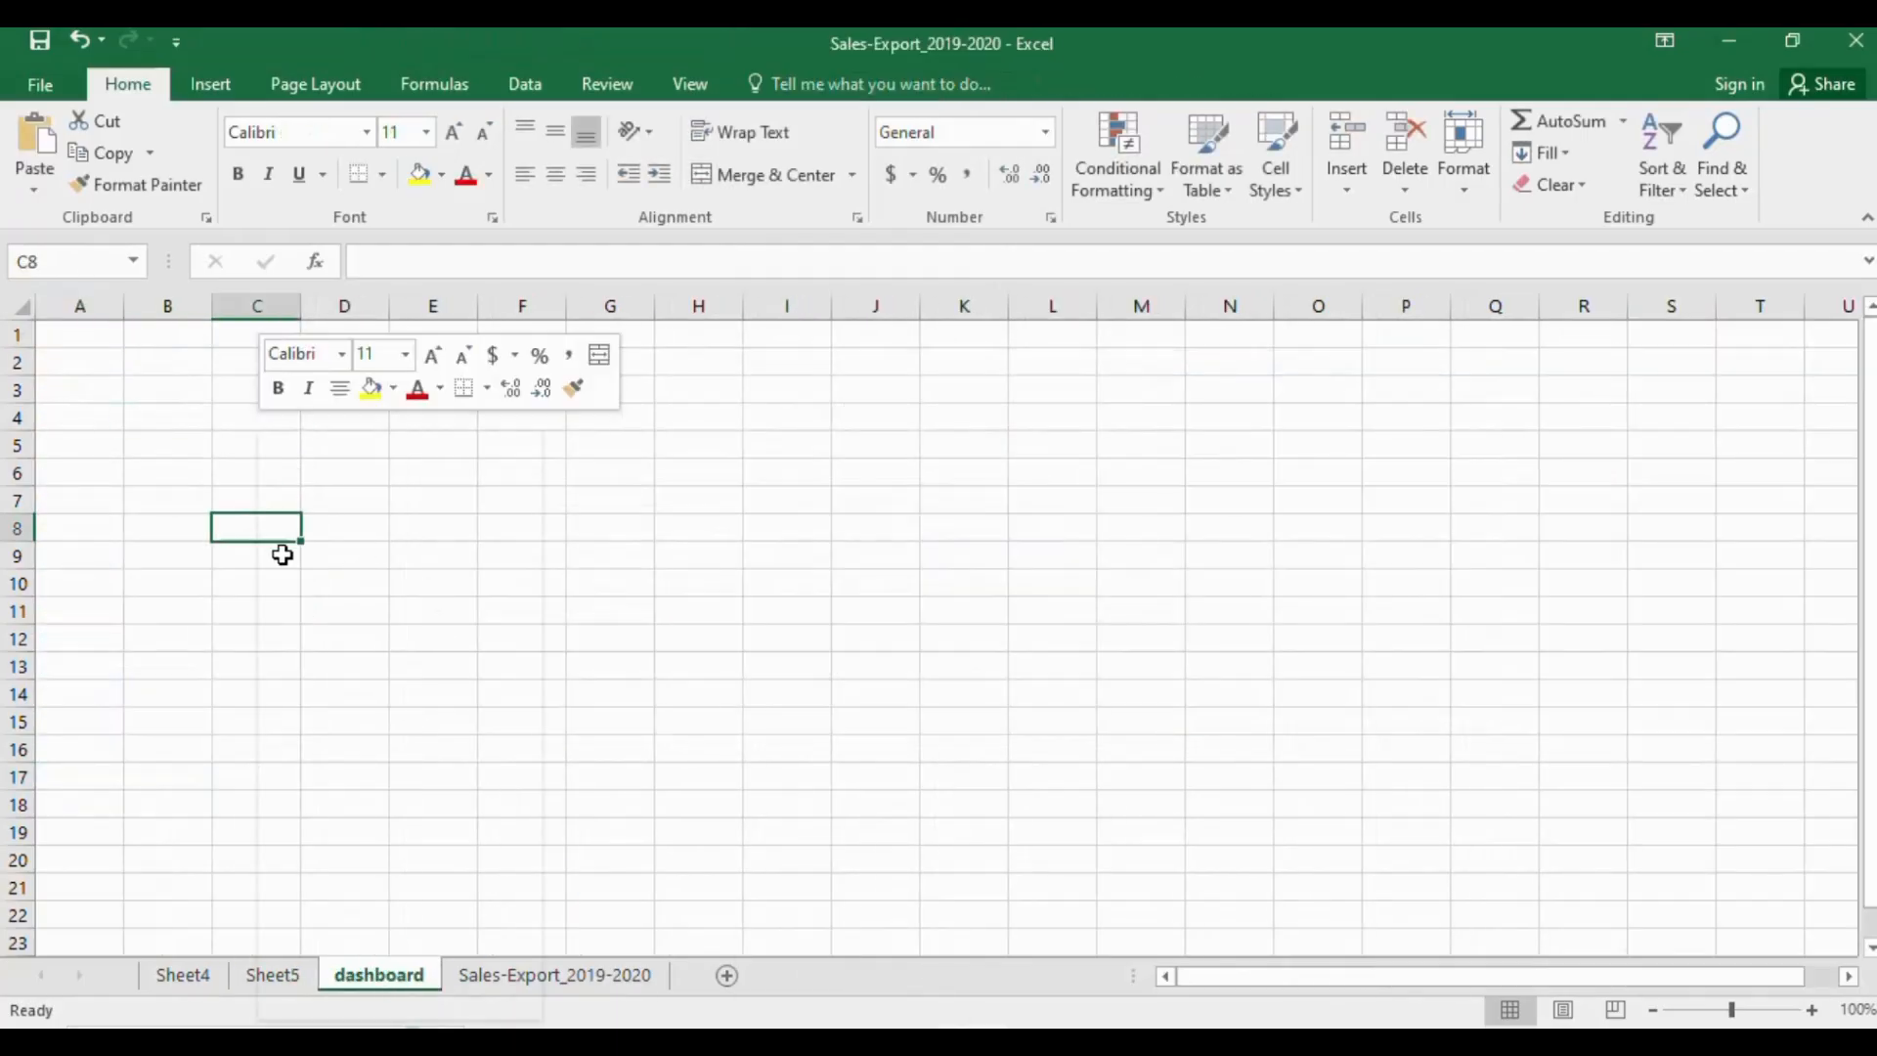
left_click(317, 554)
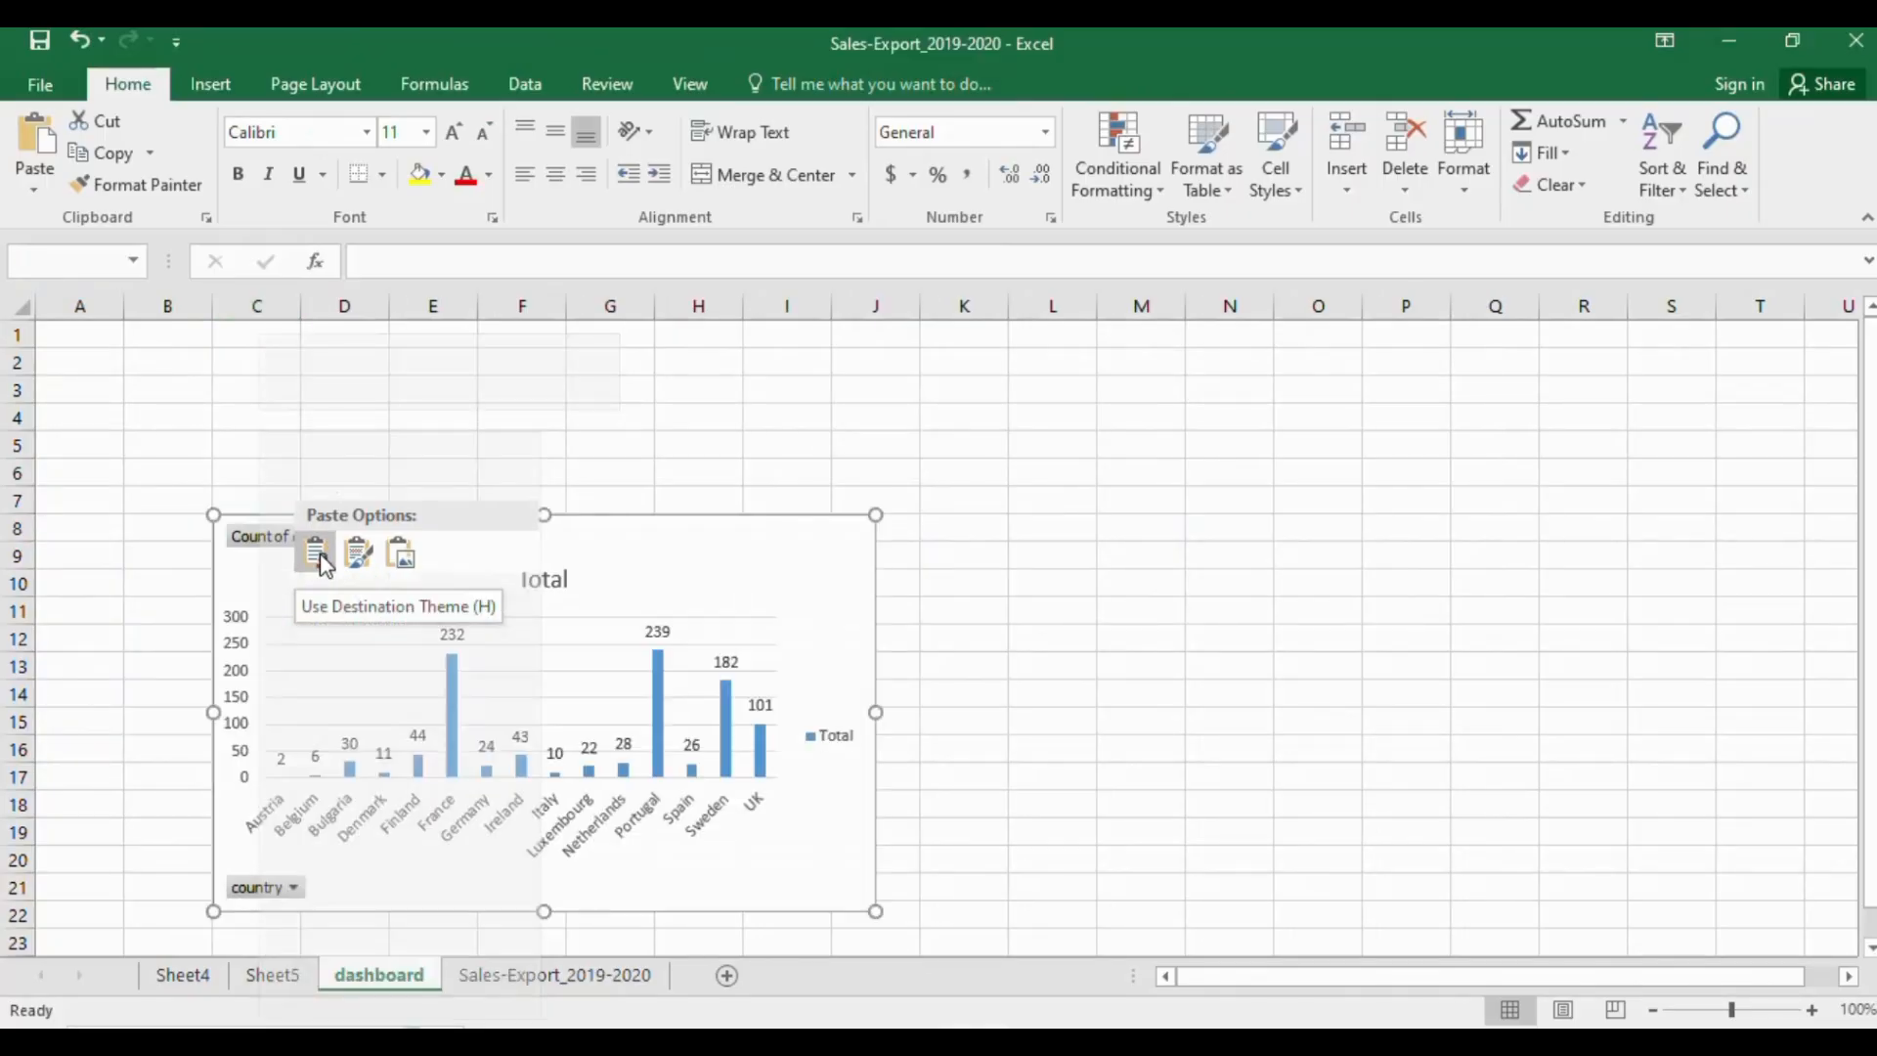
left_click_drag(641, 558, 486, 366)
left_click_drag(1242, 826, 1199, 792)
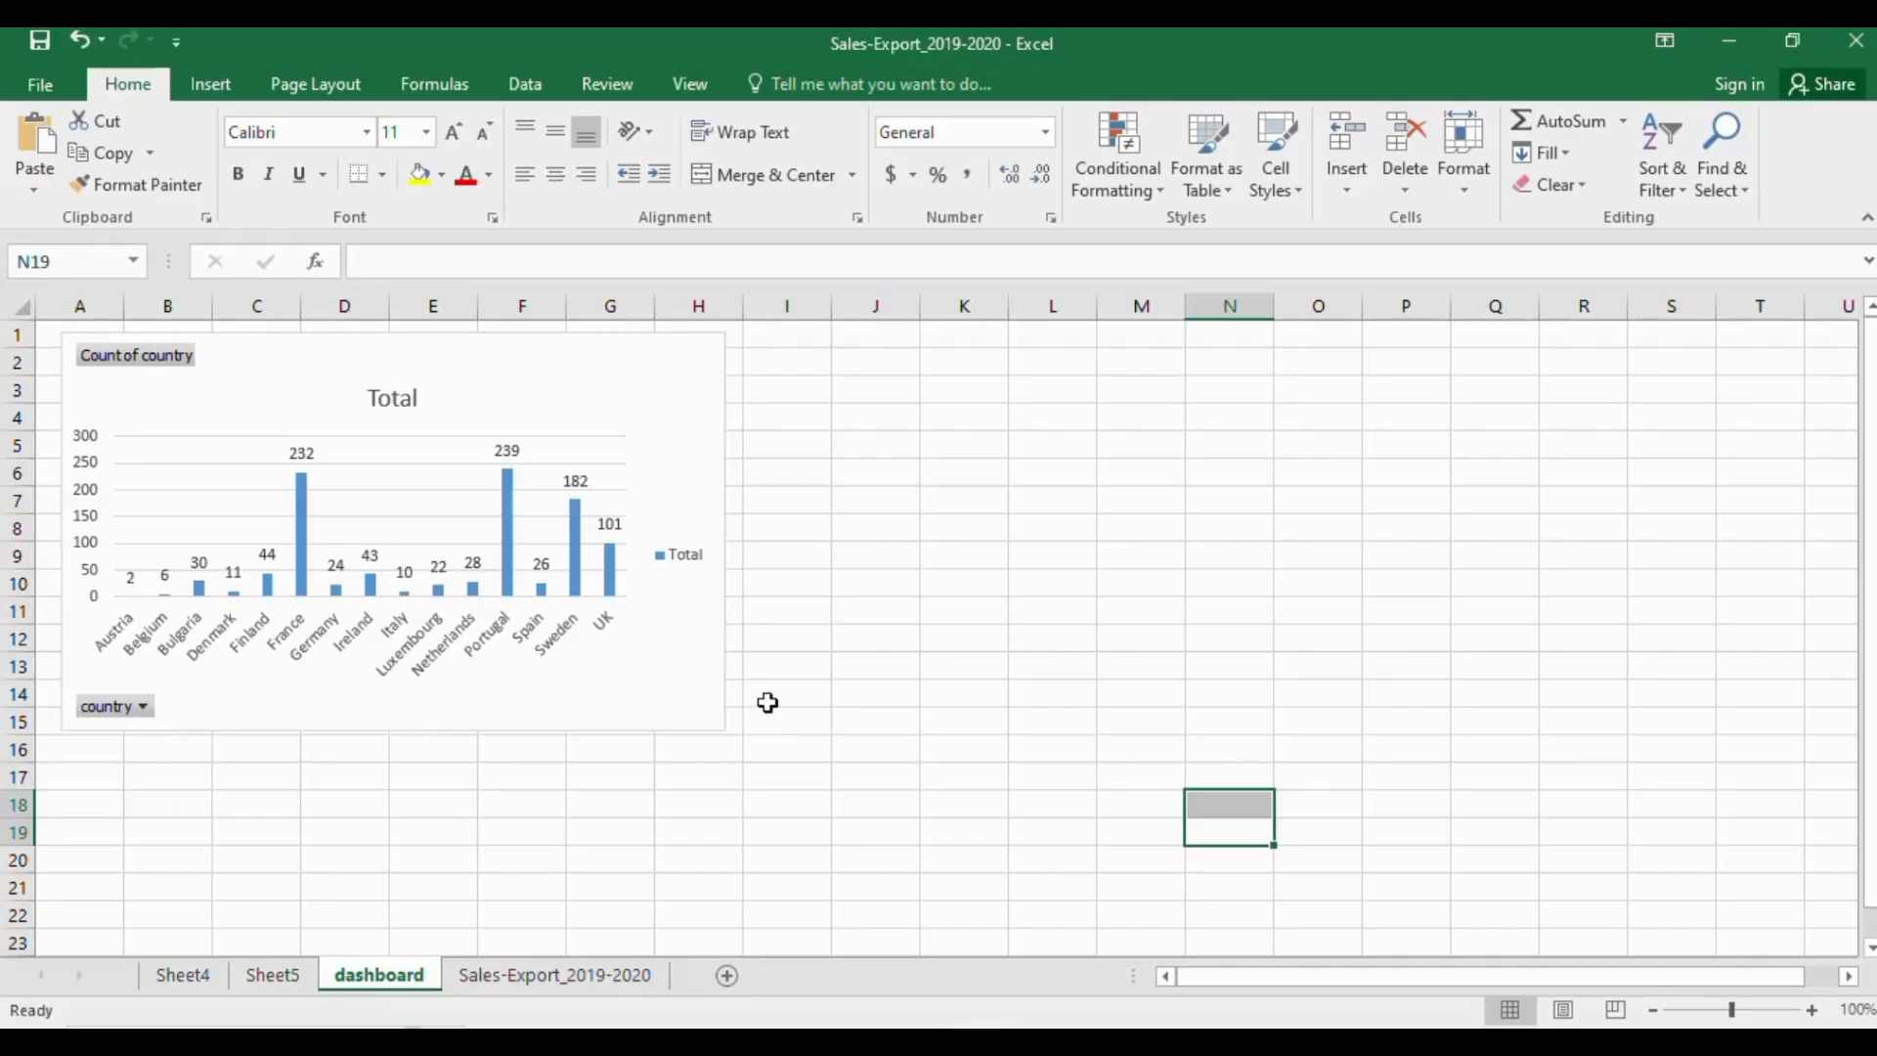
Review the device_type slicer's report connections on Sheet5 for PivotTable4 and PivotTable5, and close them without applying changes
left_click(294, 975)
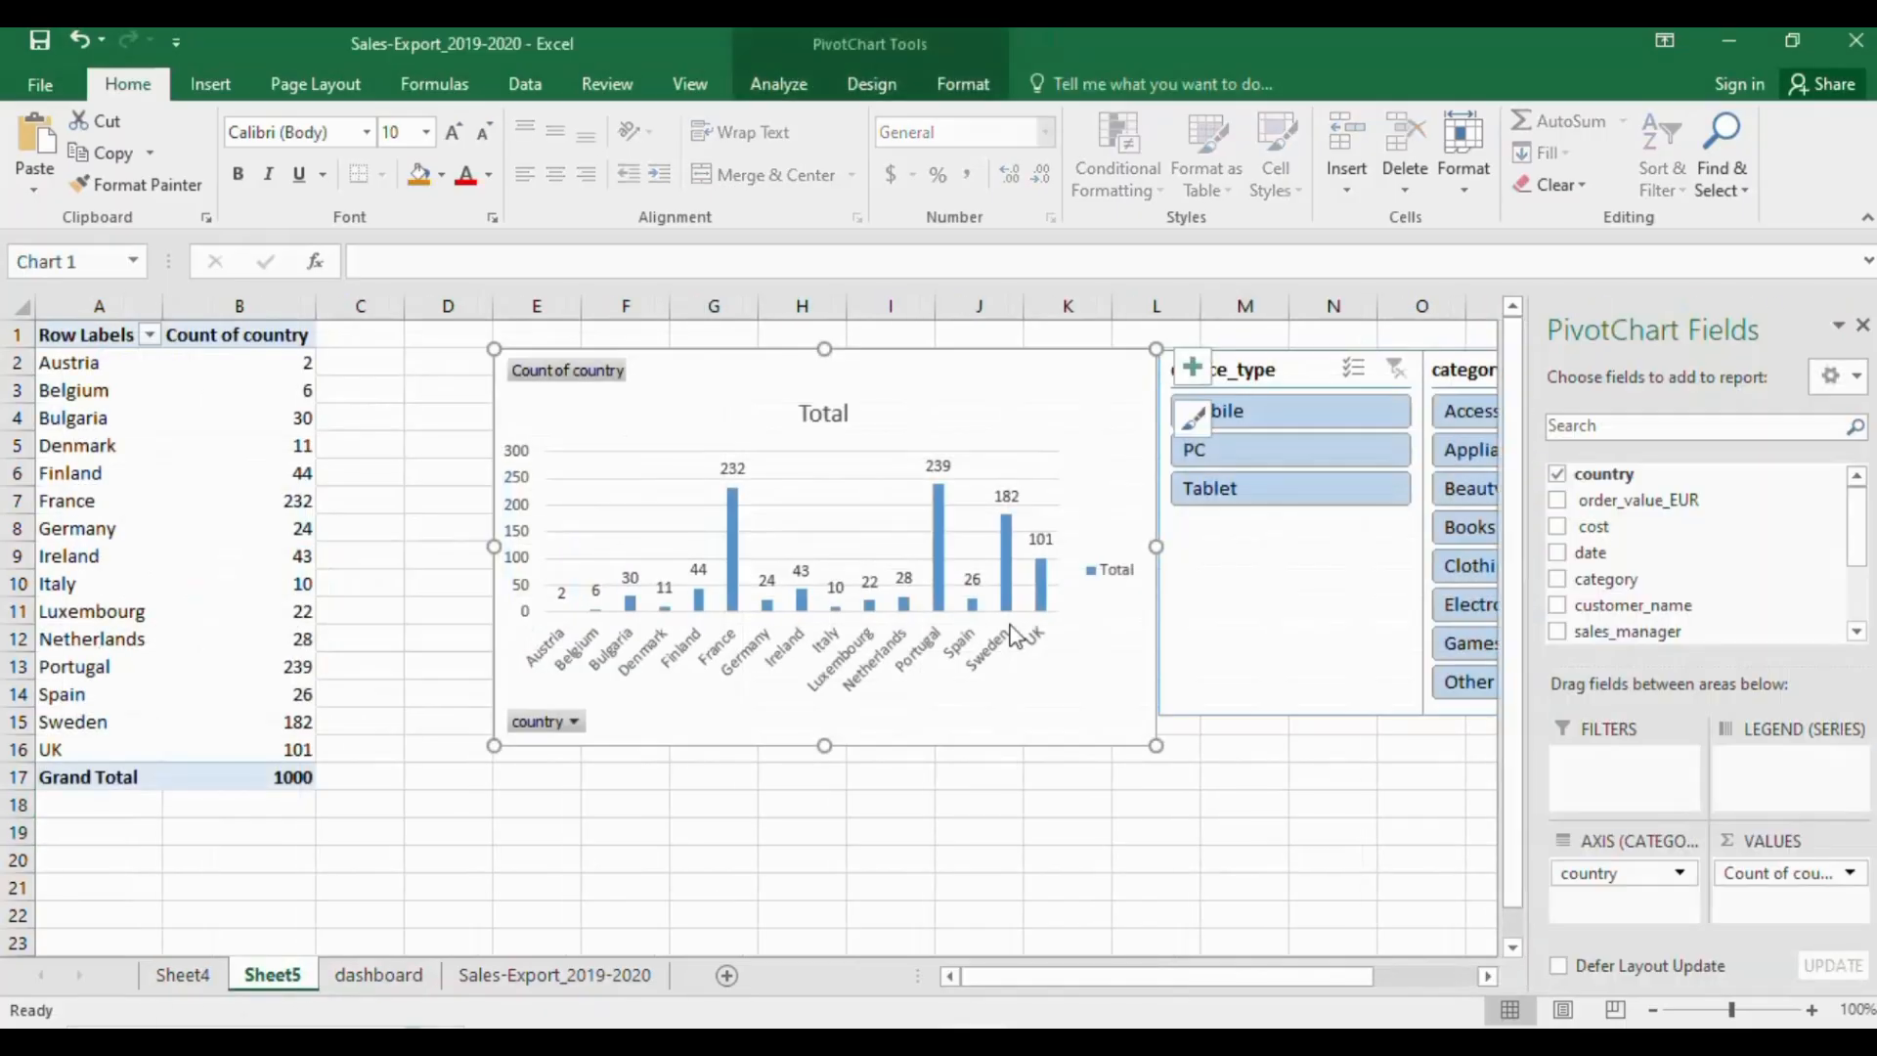
left_click(1170, 800)
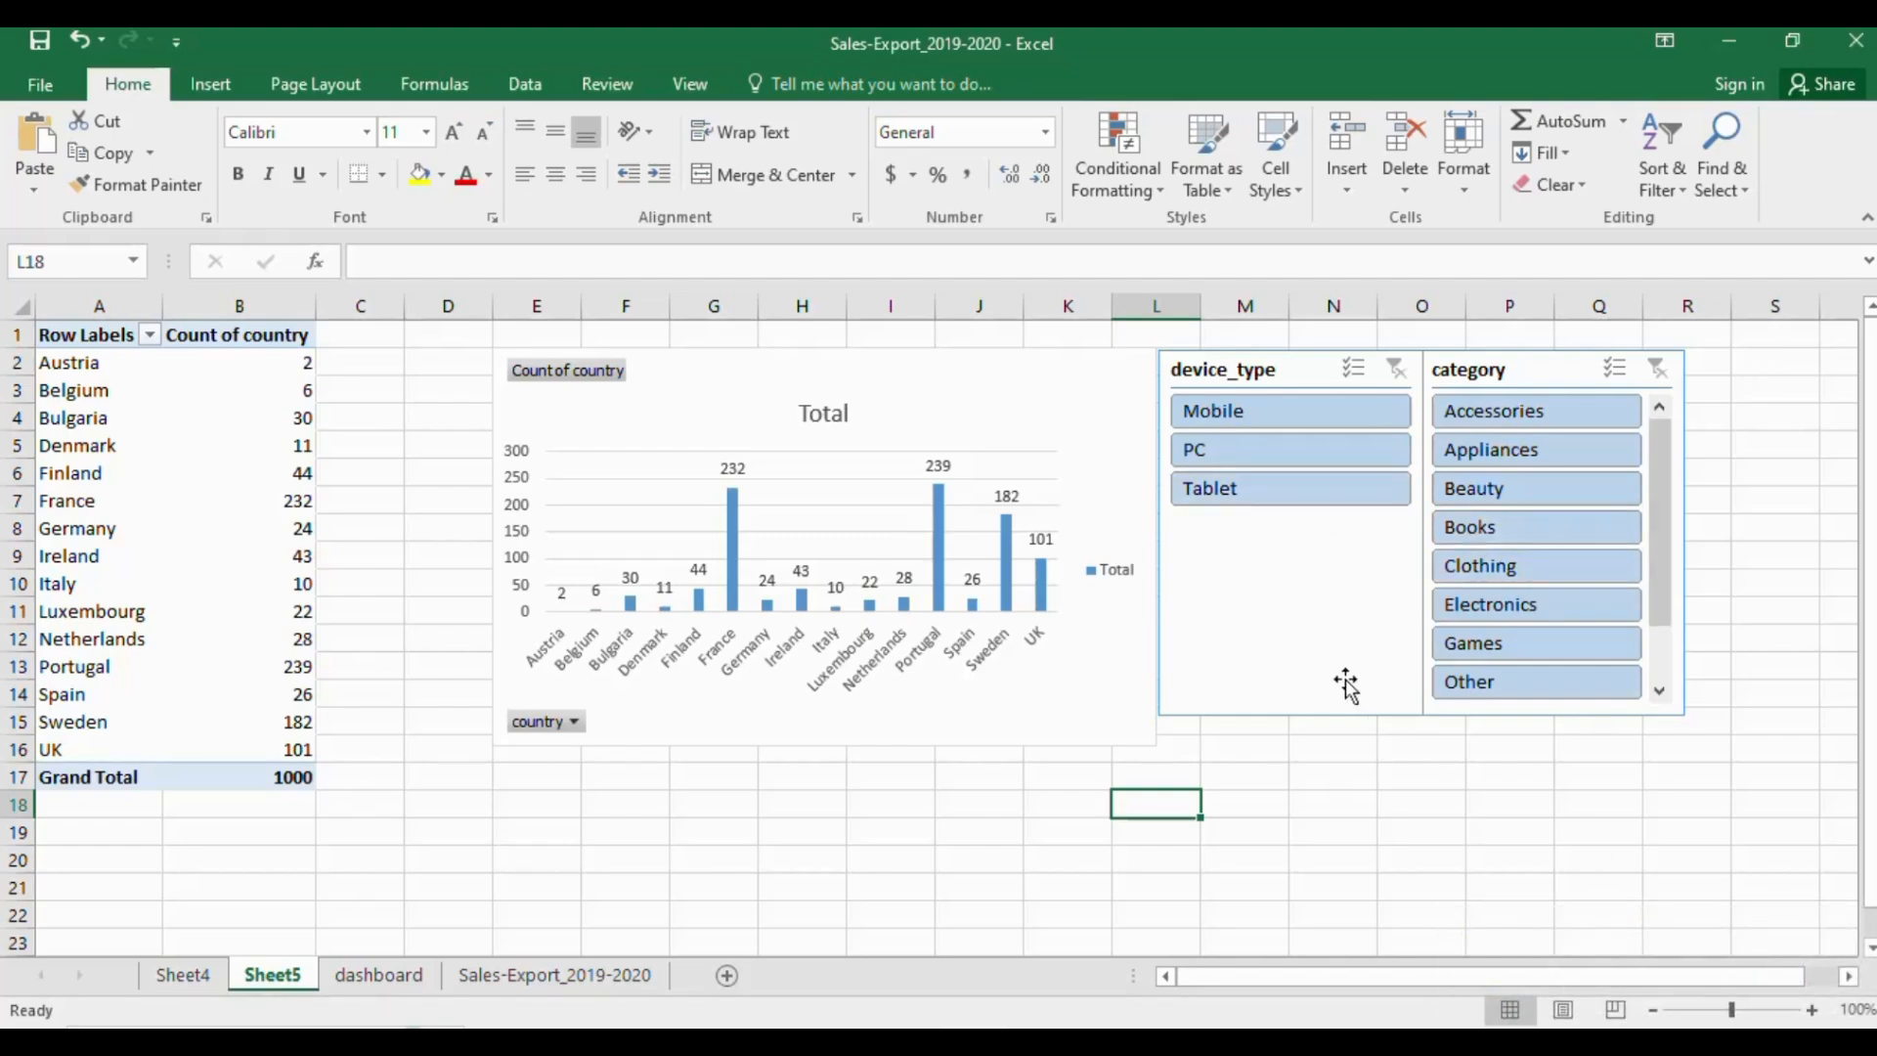
right_click(1327, 562)
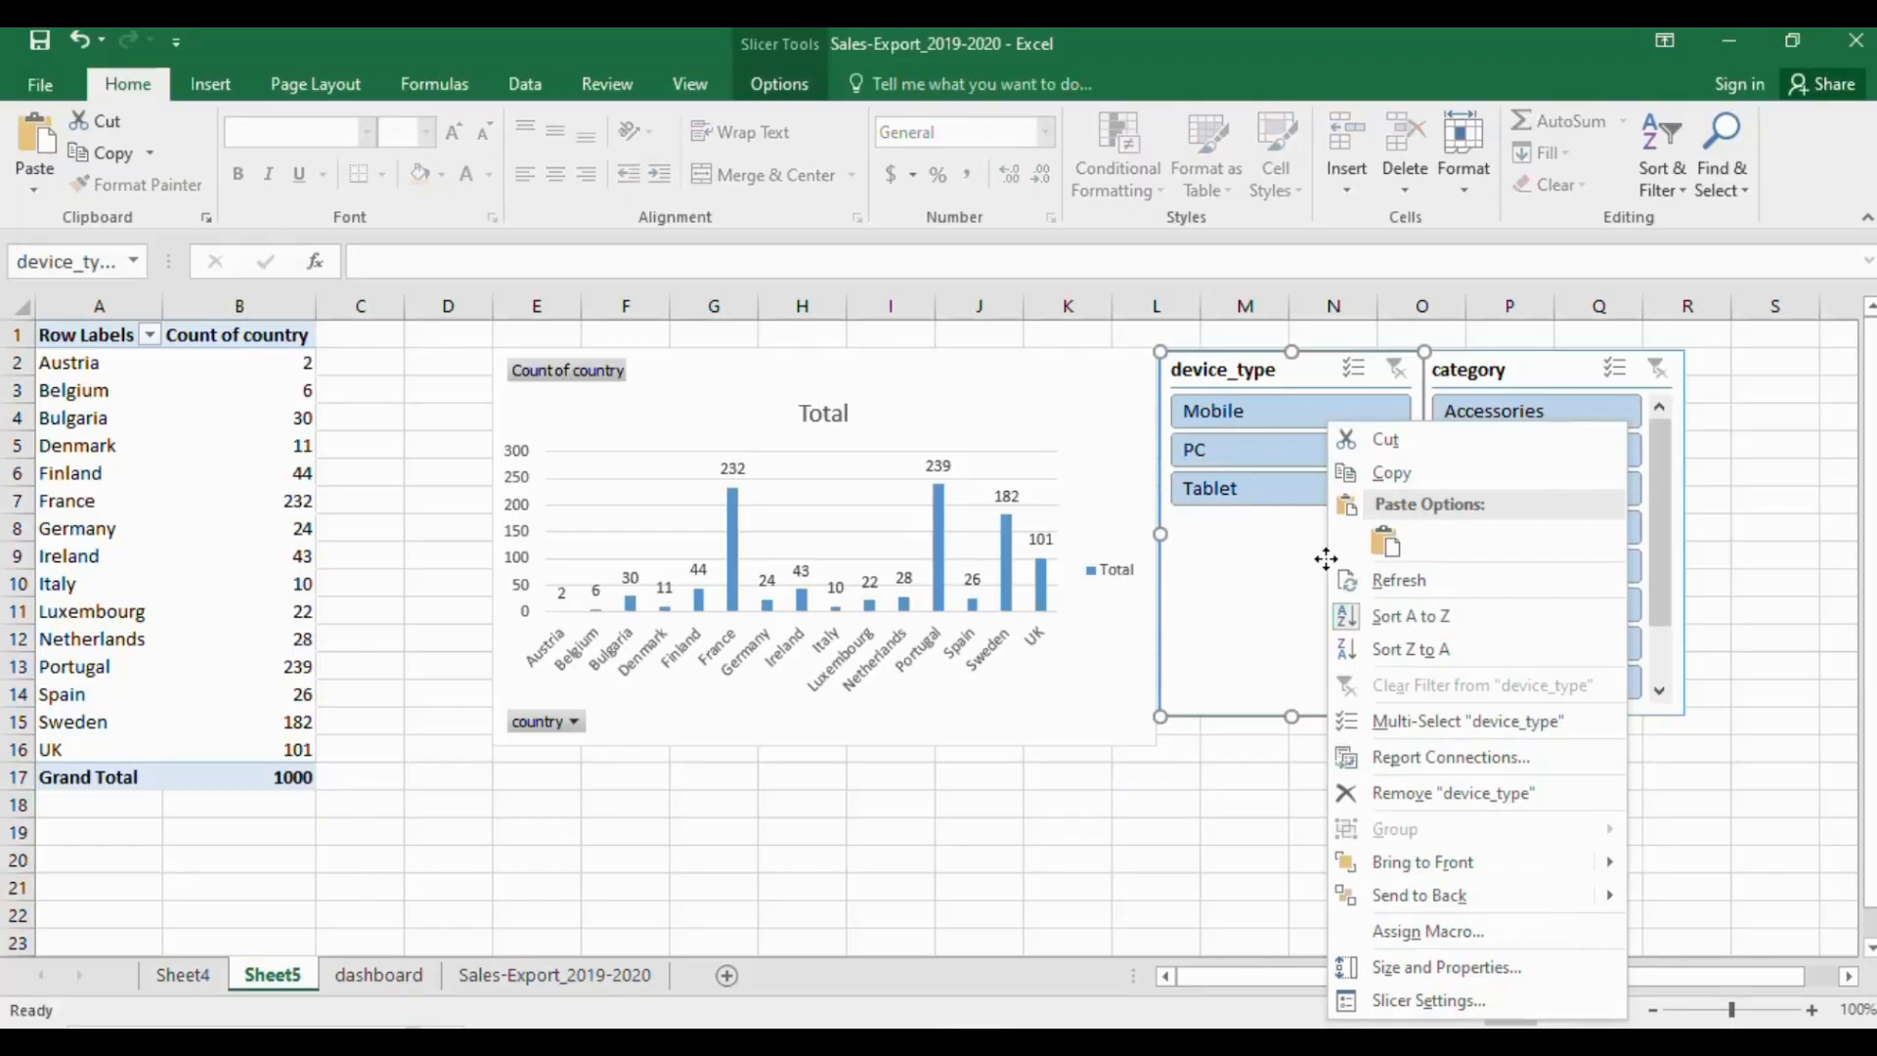
left_click(1422, 760)
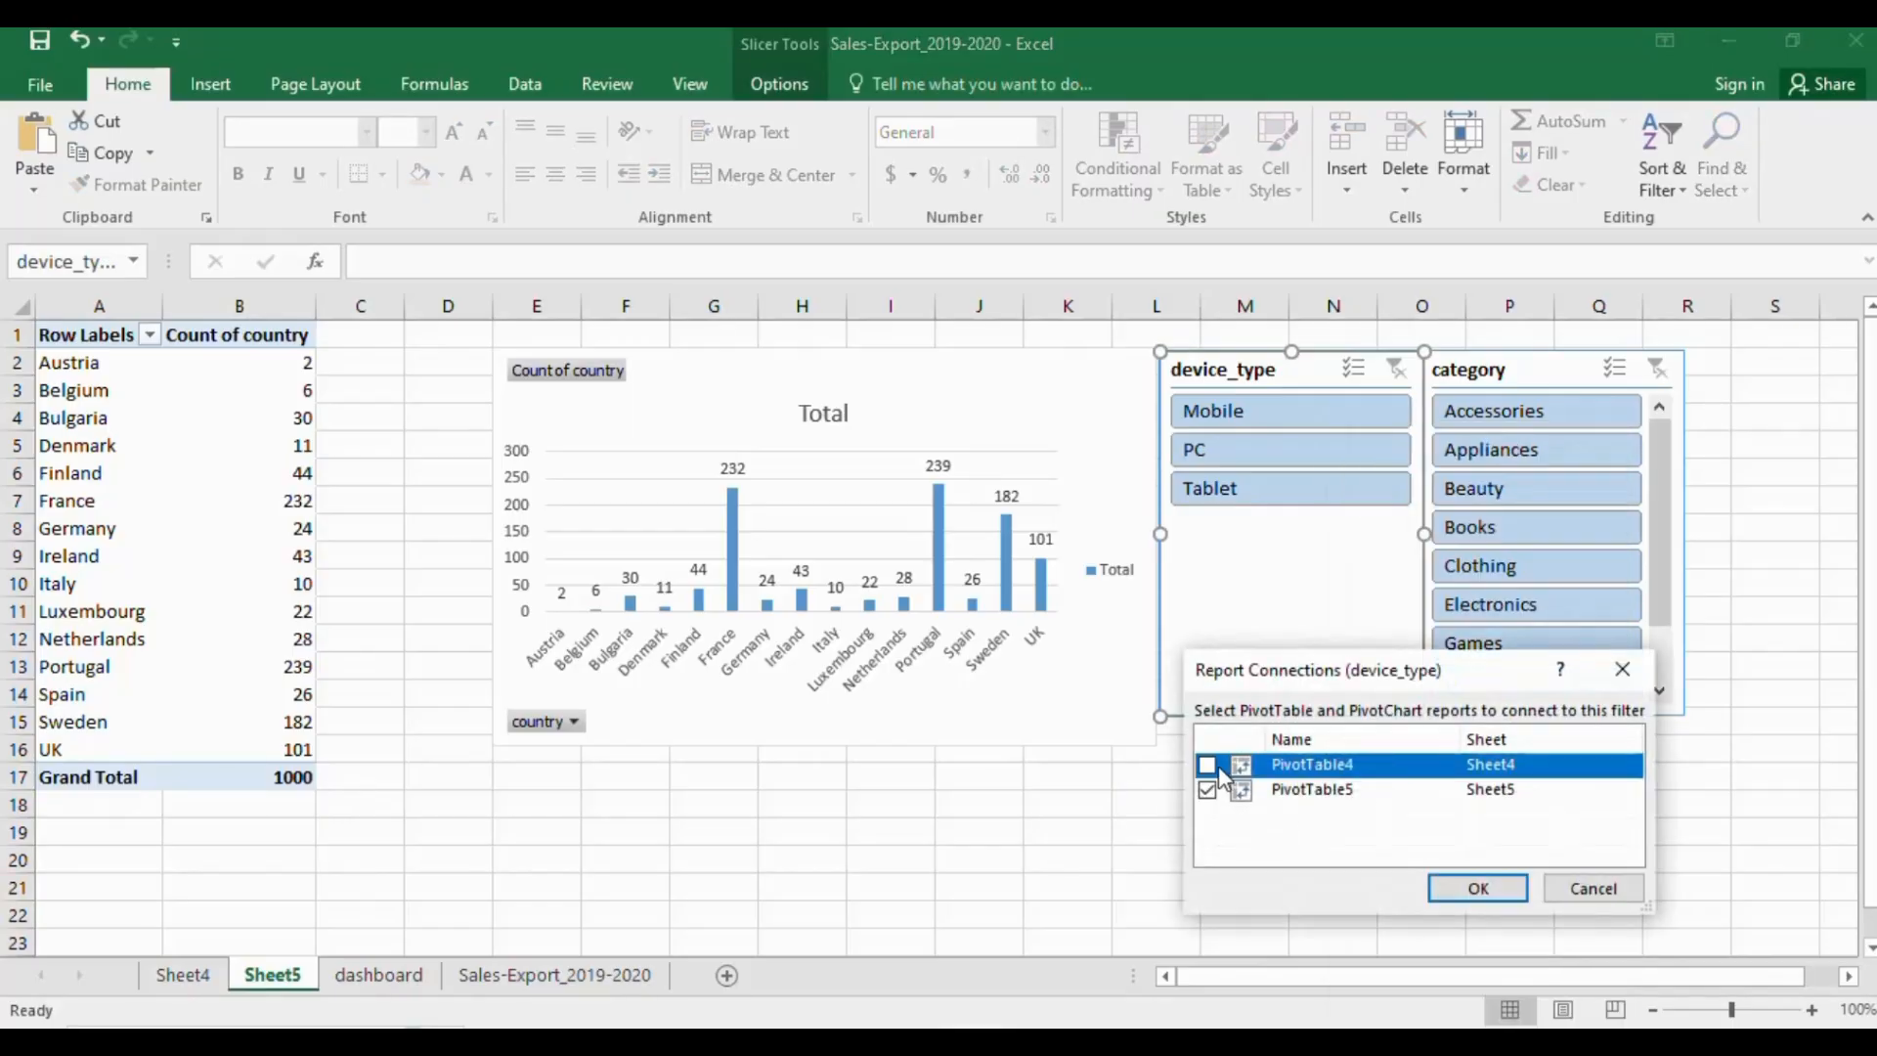
left_click(1207, 788)
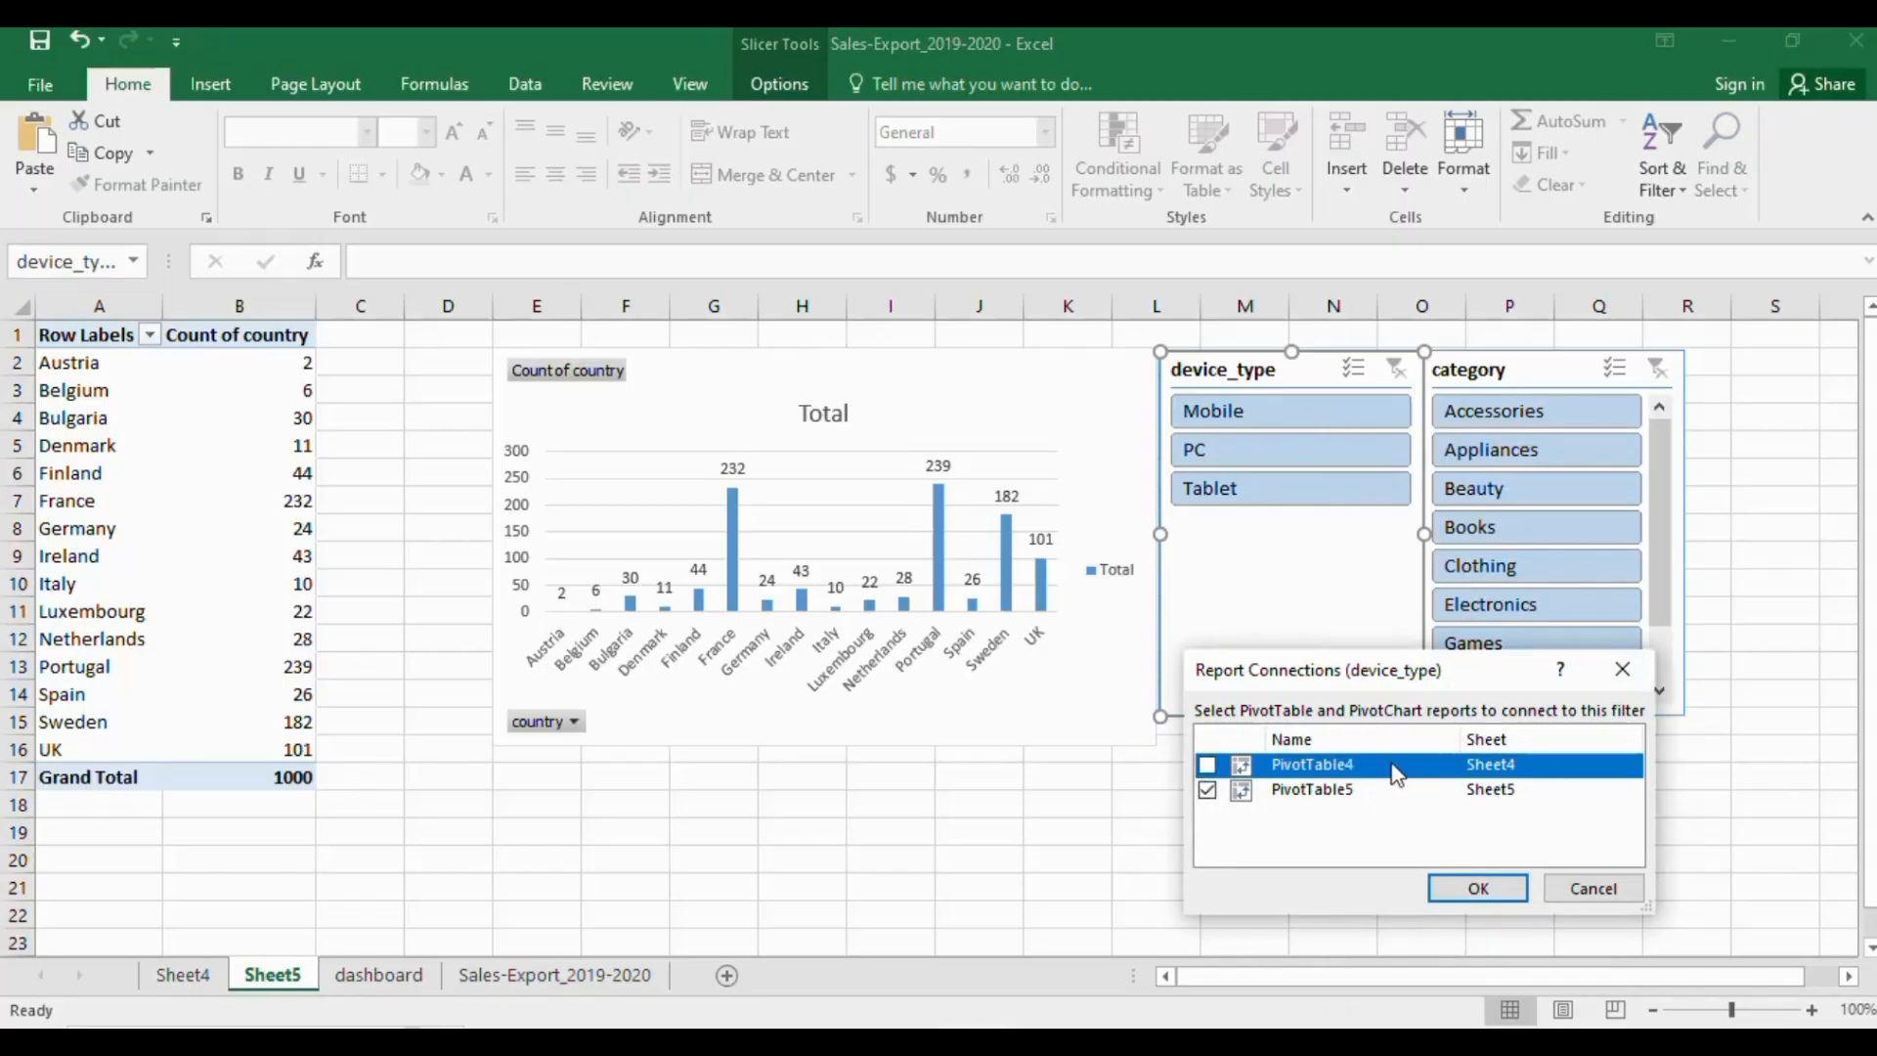
left_click(1208, 765)
left_click(1622, 669)
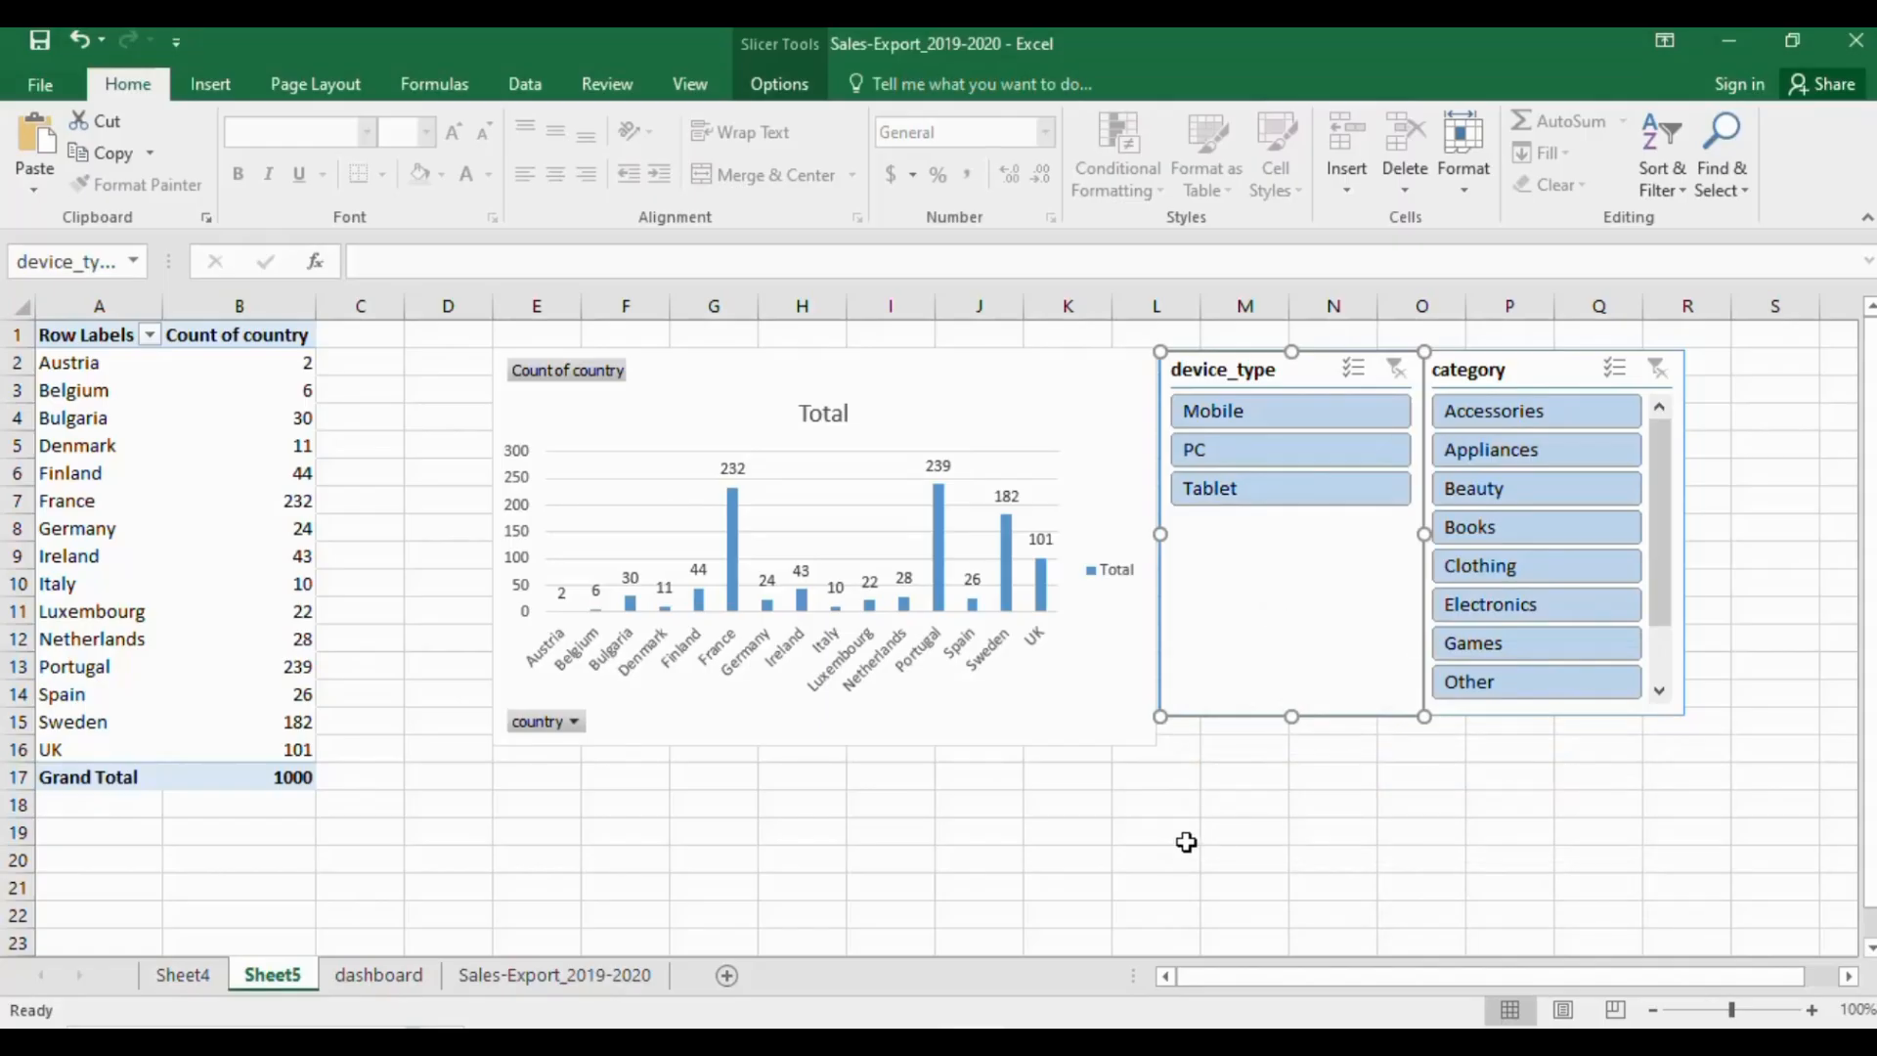